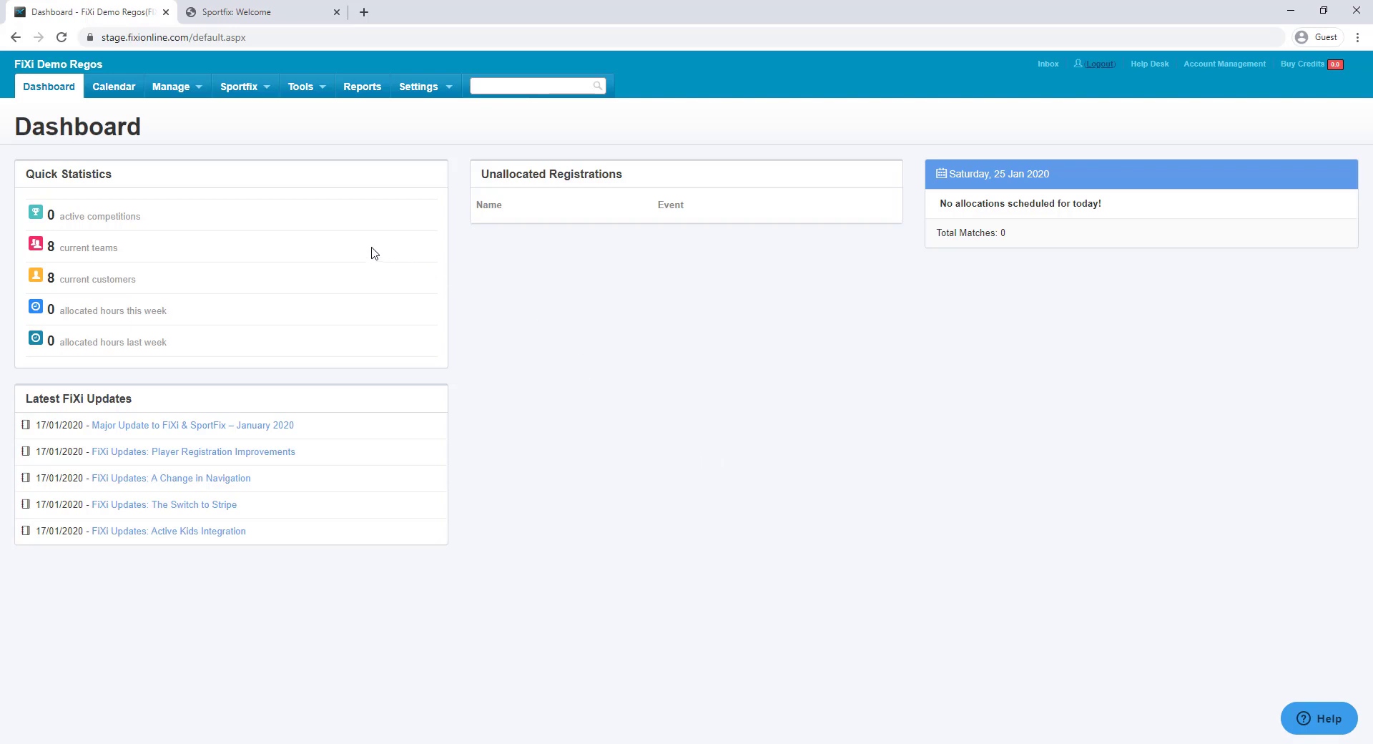
Enable 'List My Centre on SportFix.net', save the Sportfix settings, and open the public profile URL
mouse_move(243, 89)
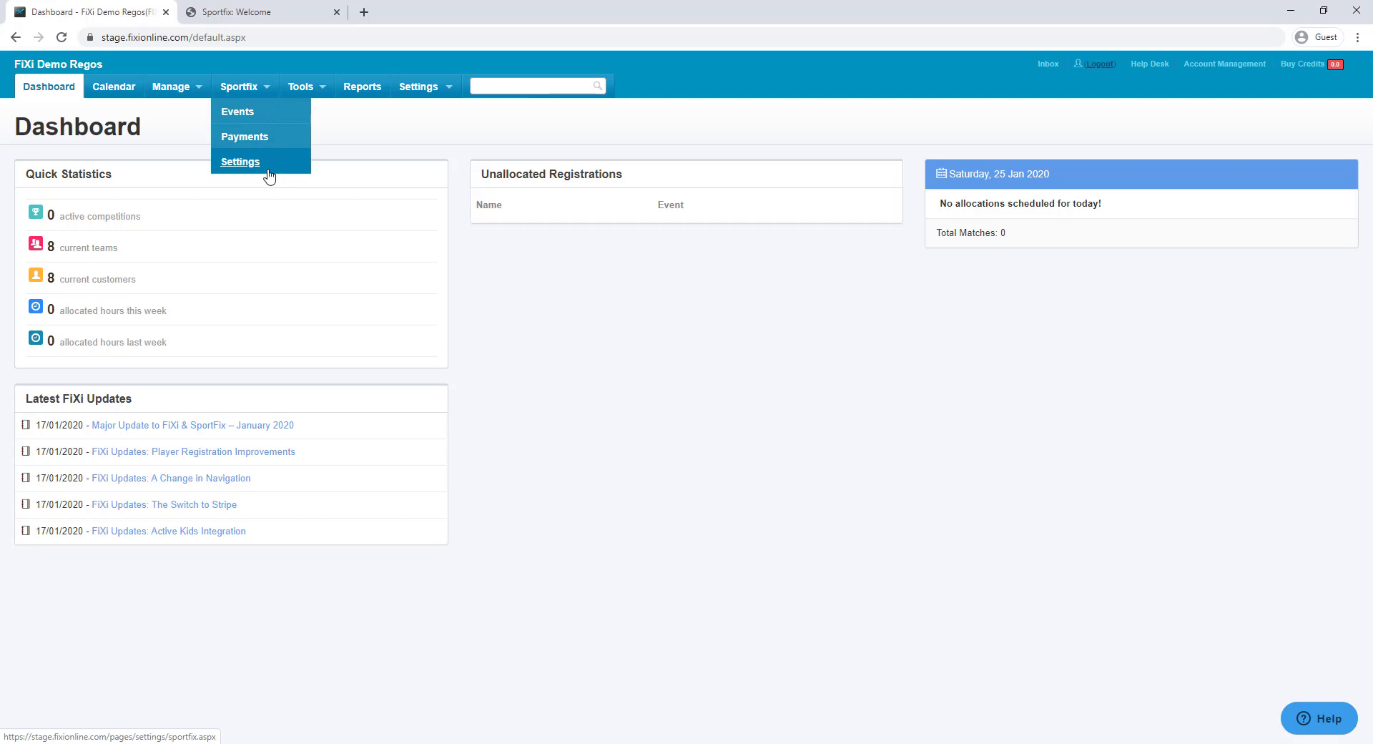
click(275, 164)
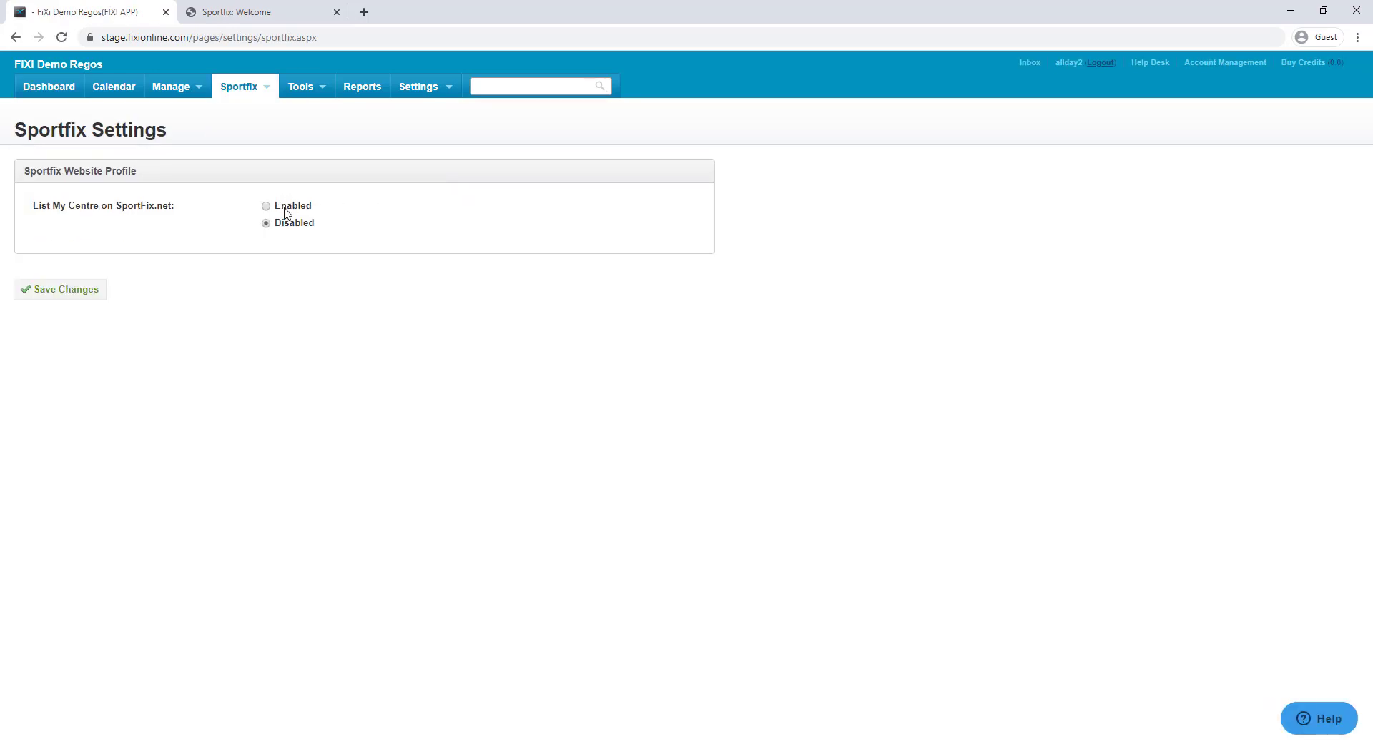
click(285, 209)
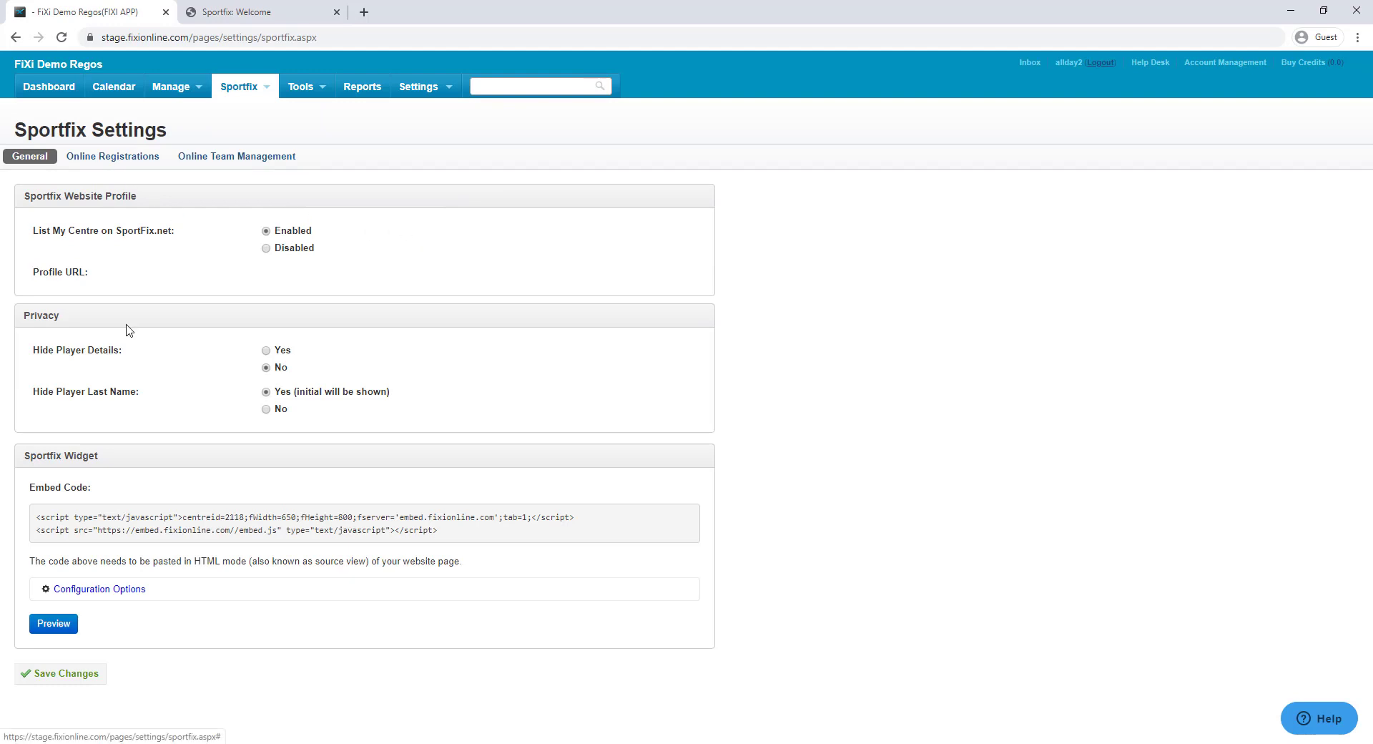
click(62, 685)
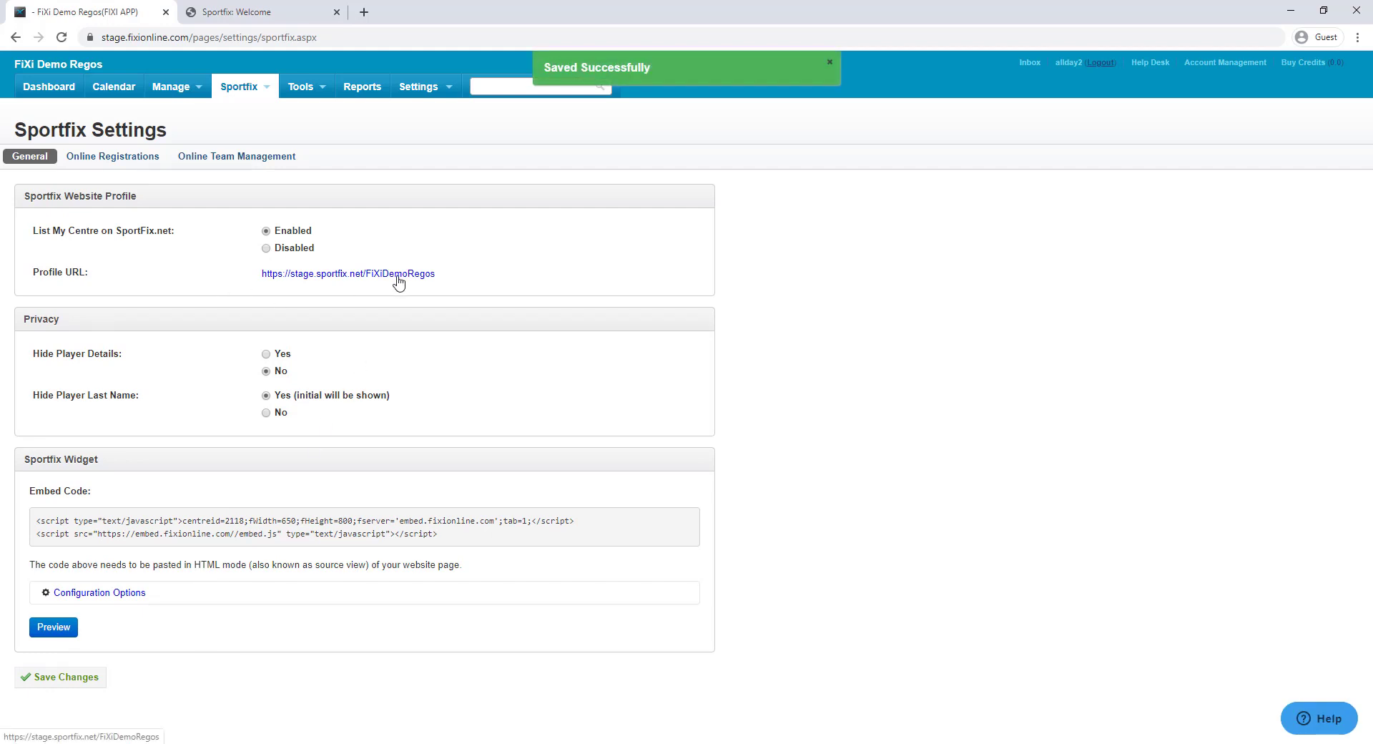
click(356, 276)
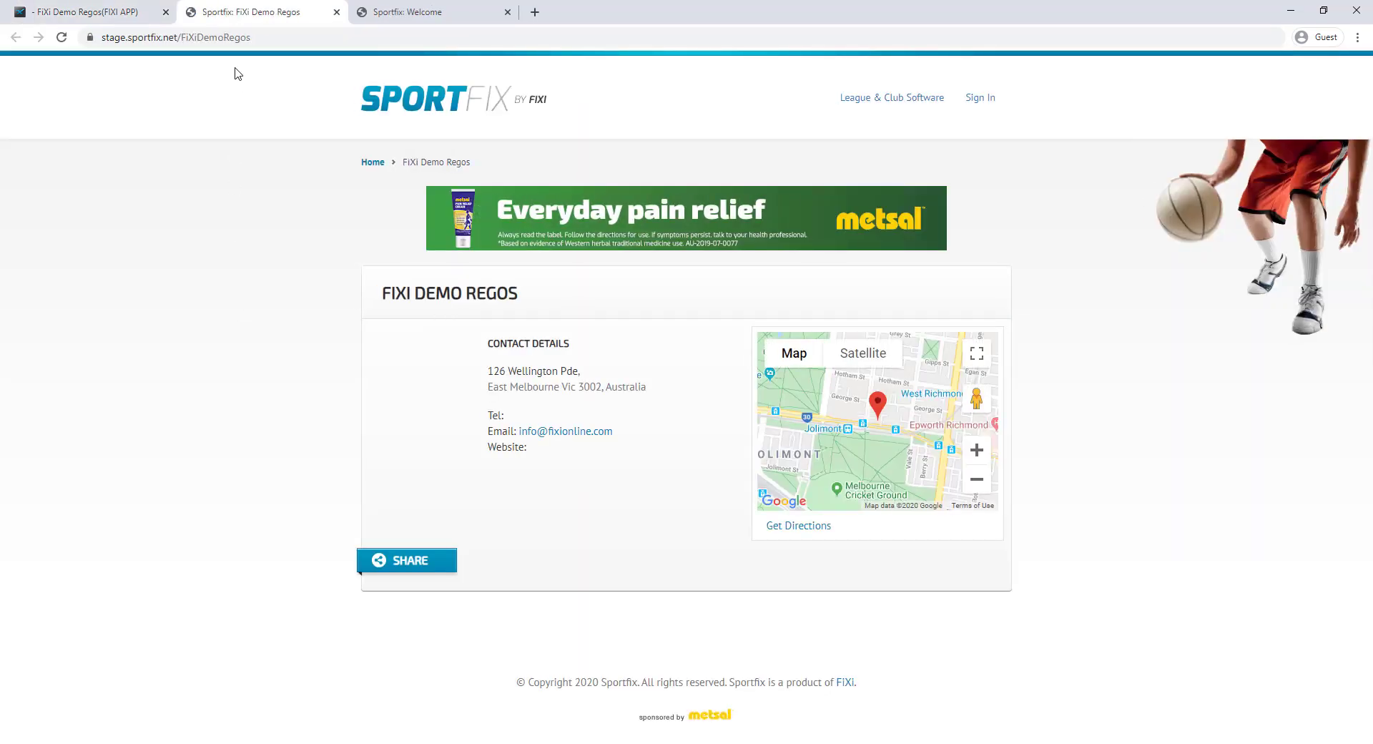
Check the public profile's web address, then show FiXi's Sportfix Online Registrations settings tab
click(244, 37)
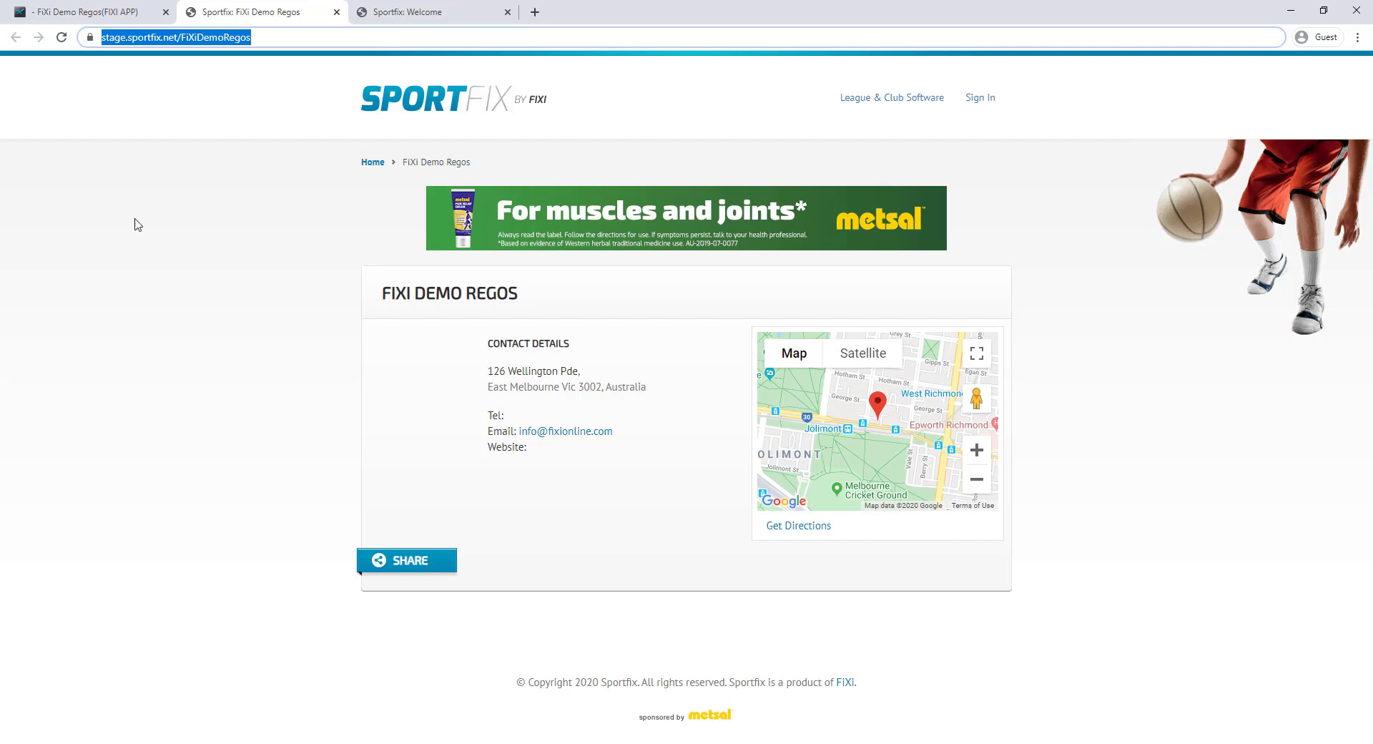
click(98, 22)
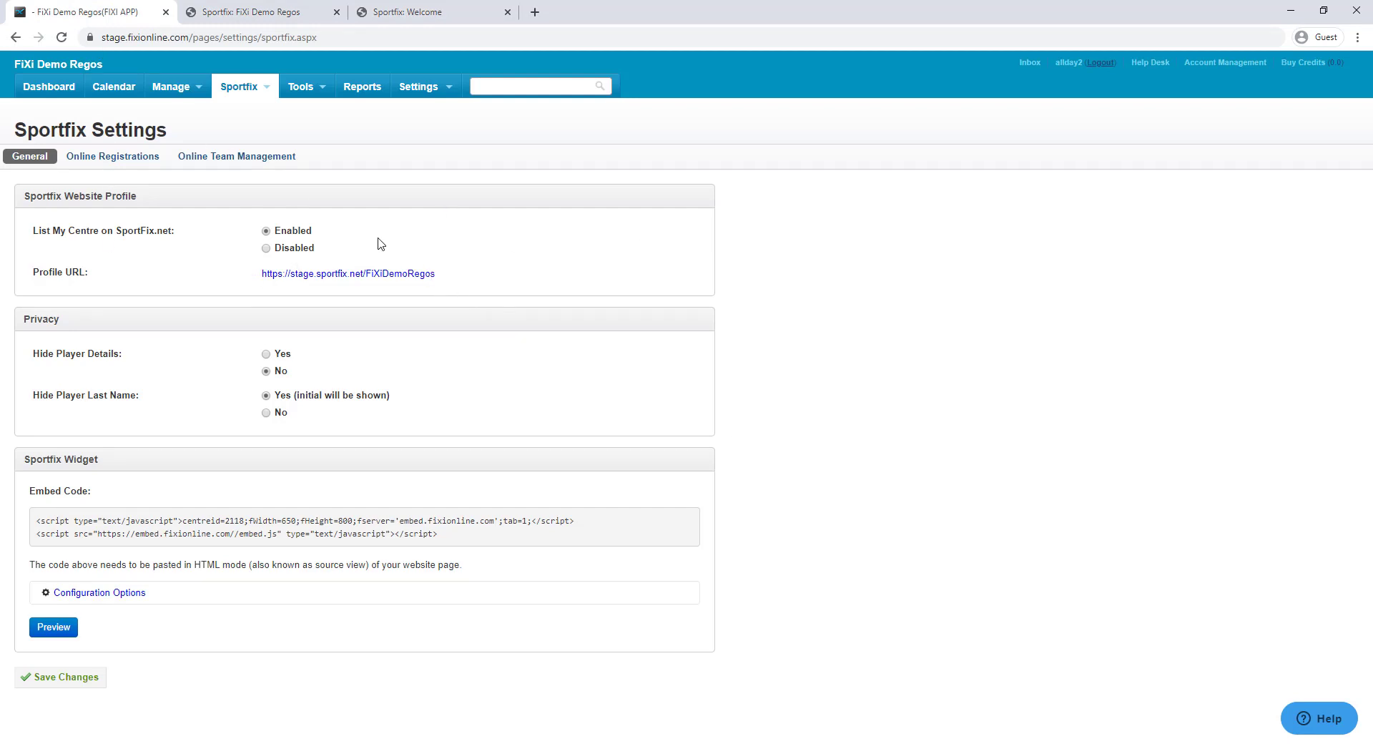
click(318, 12)
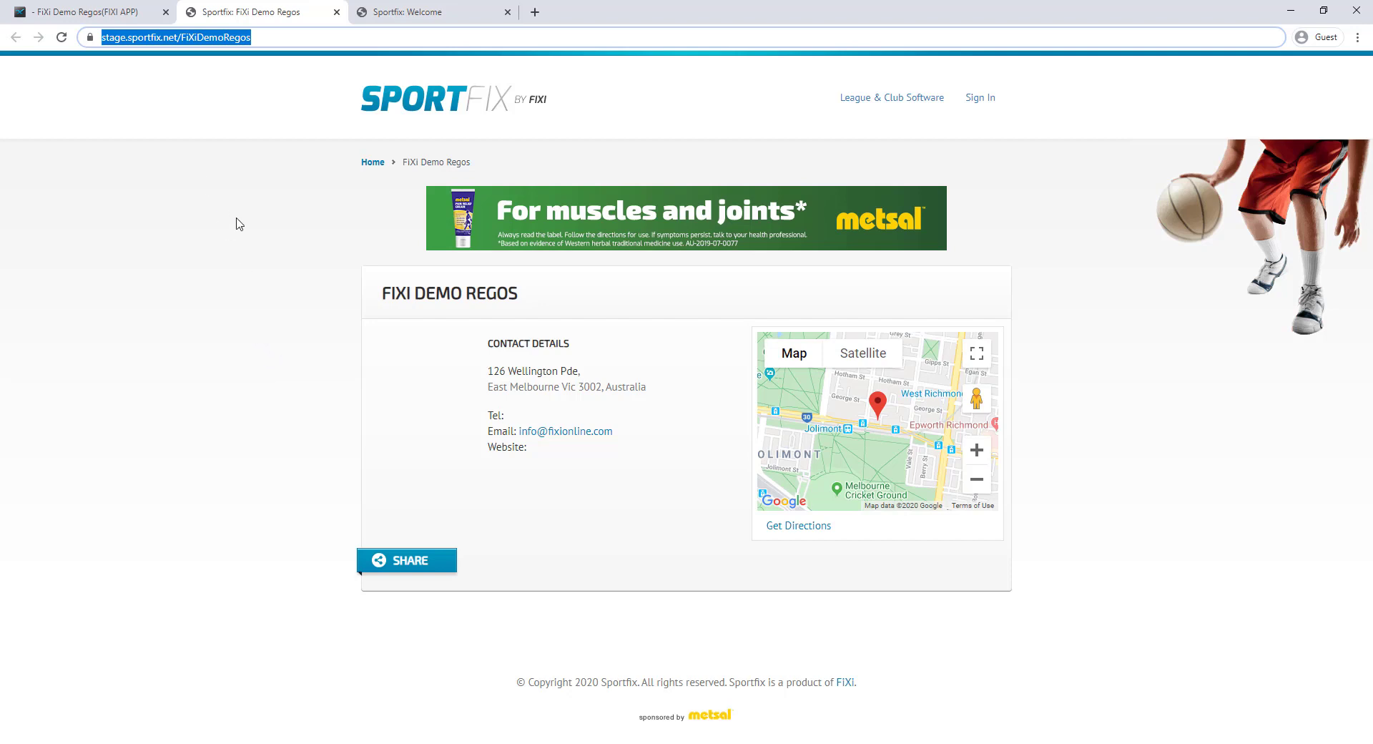
click(109, 15)
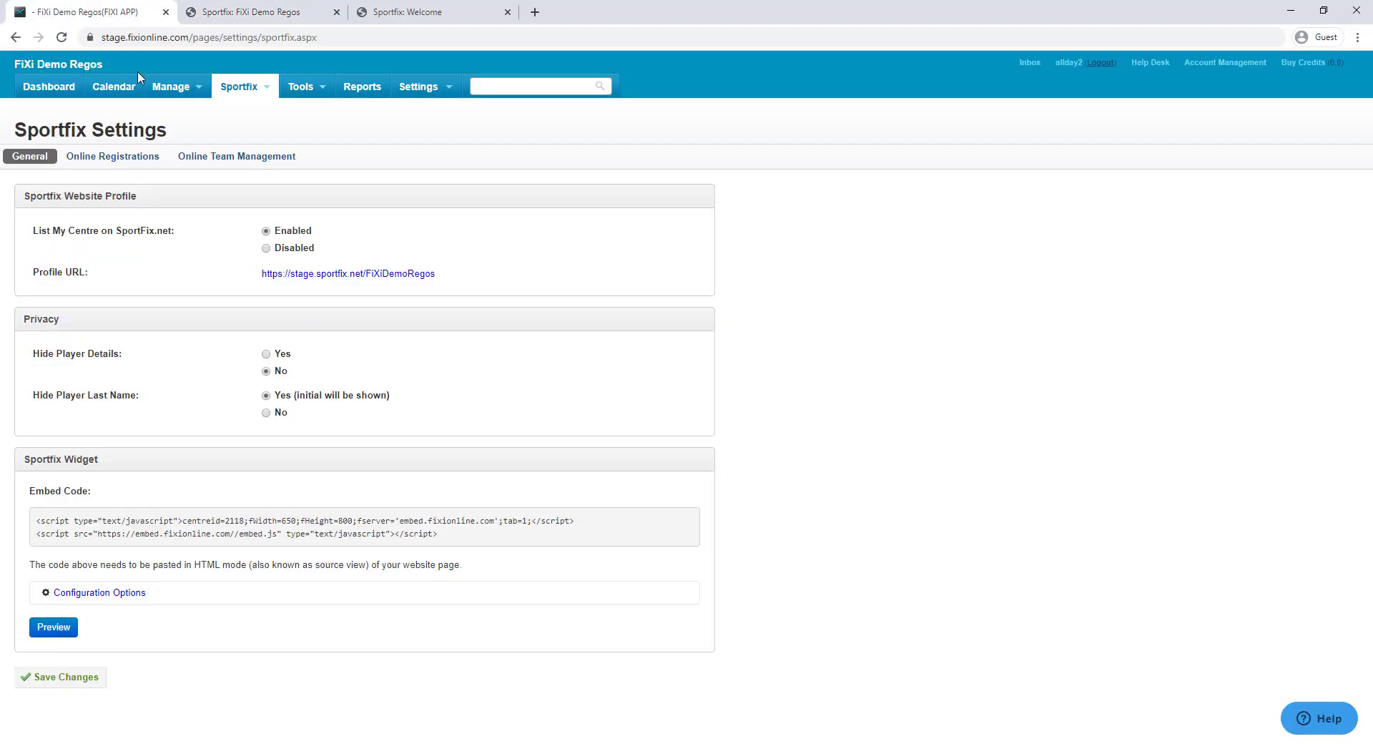
click(132, 161)
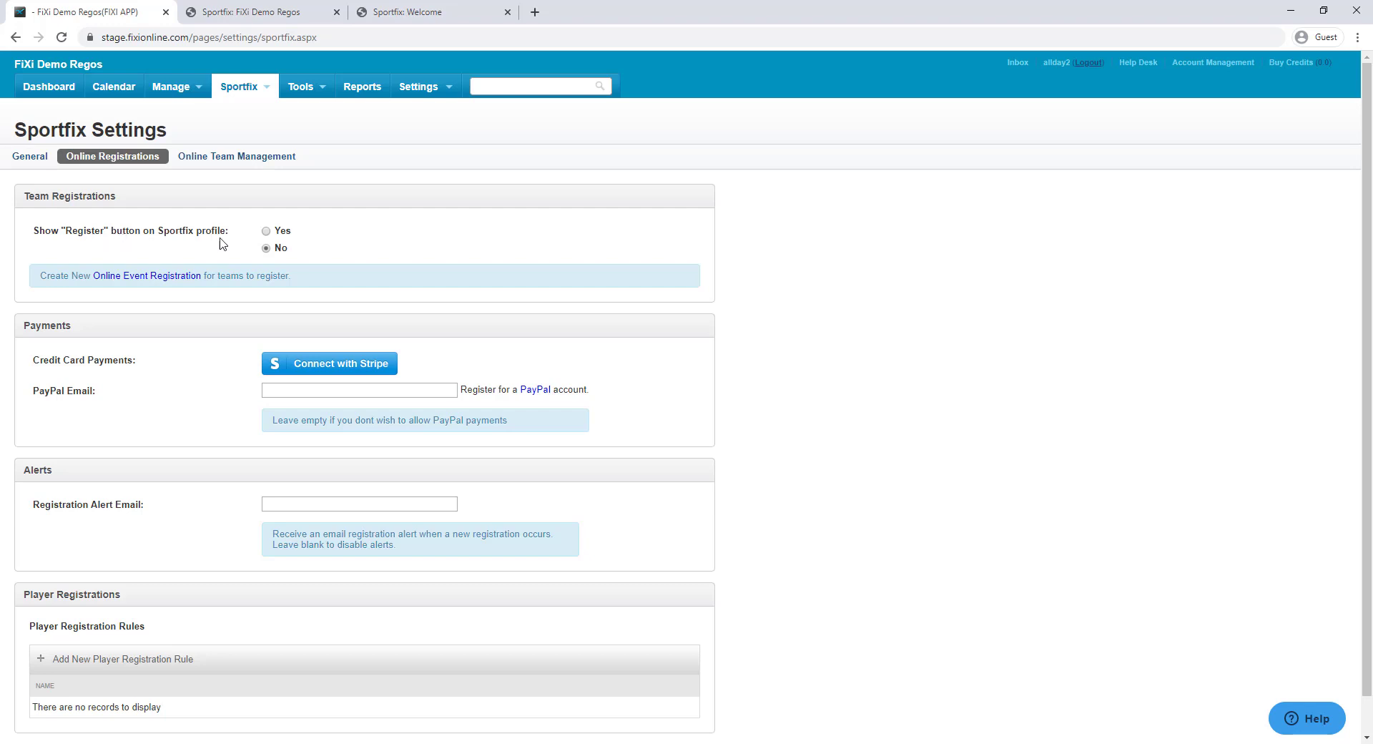
Set 'Show Register button on Sportfix profile' to Yes and save the settings
click(266, 231)
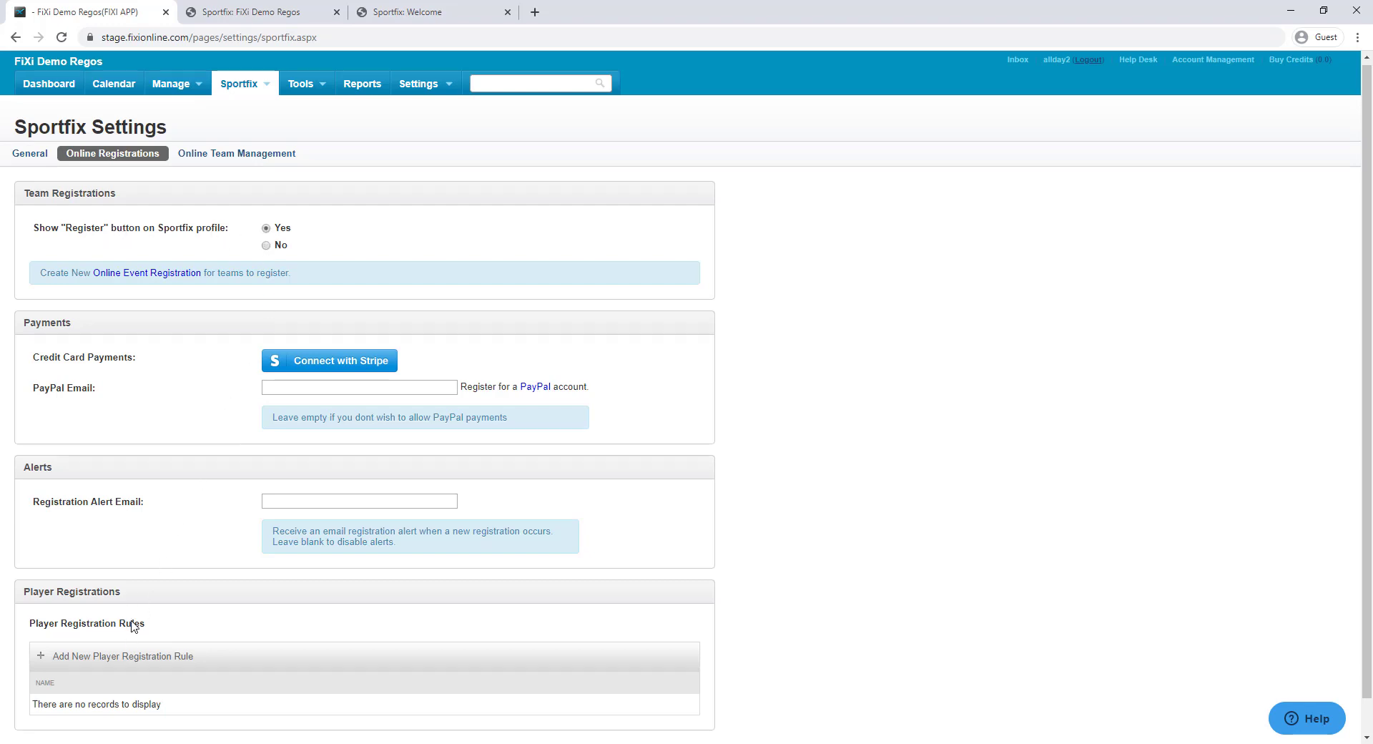
scroll(131, 622, down, 1)
click(71, 719)
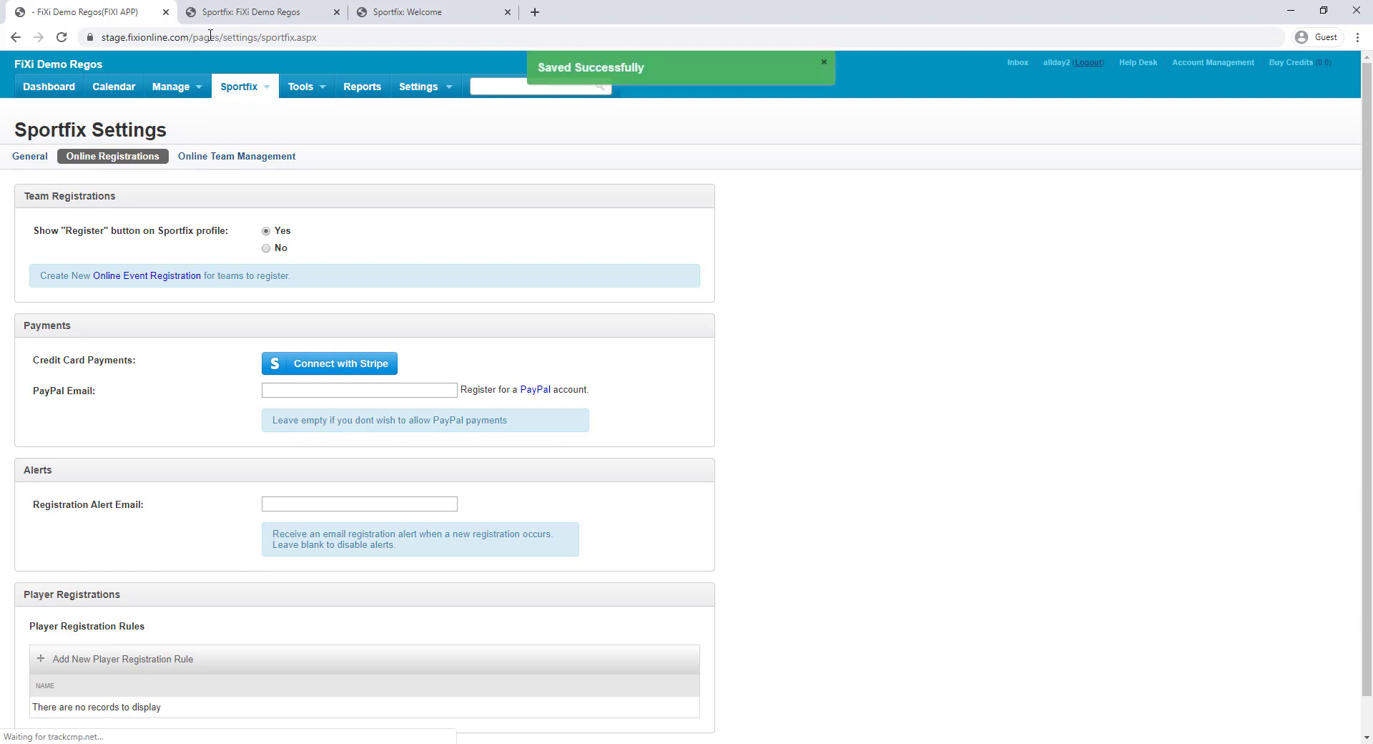
Reload the public profile, confirm Register A New Team shows no open competitions, and return to FiXi
click(250, 11)
click(62, 37)
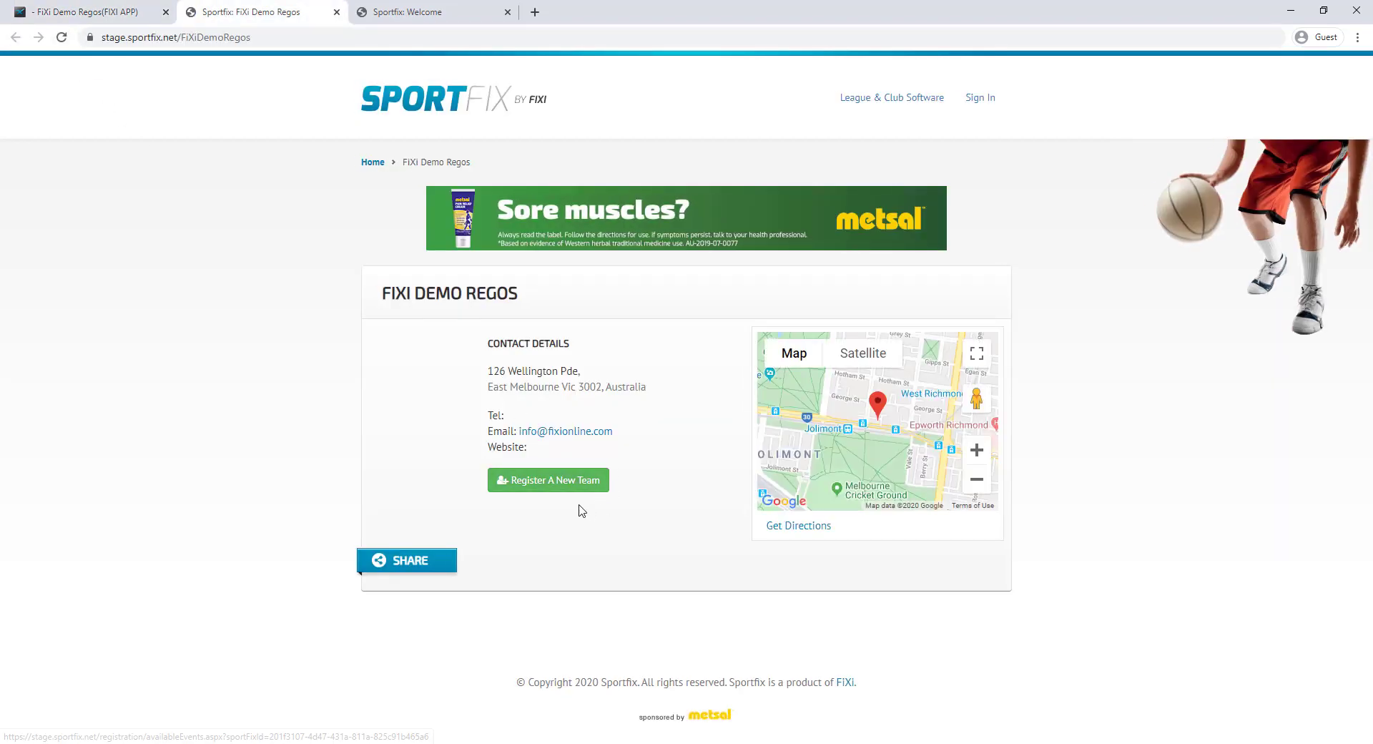
click(562, 492)
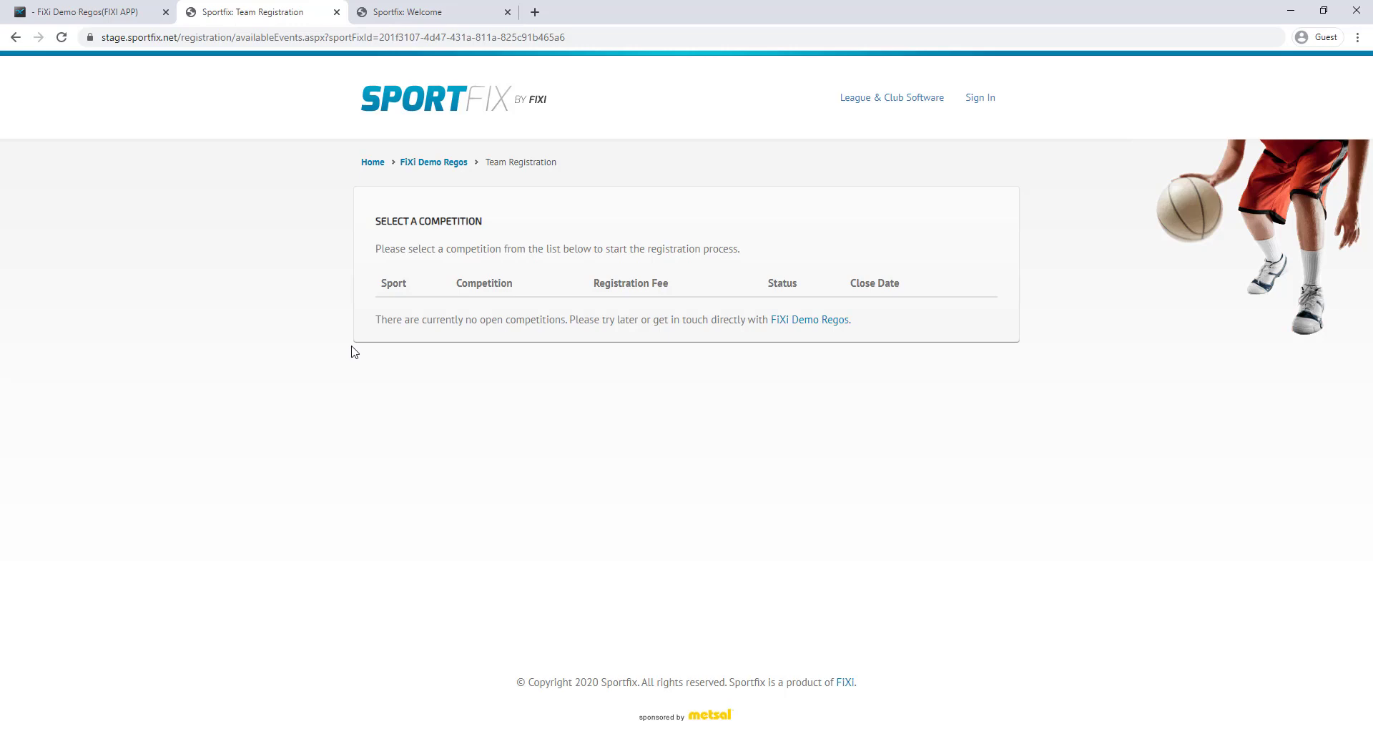
drag(387, 319, 543, 328)
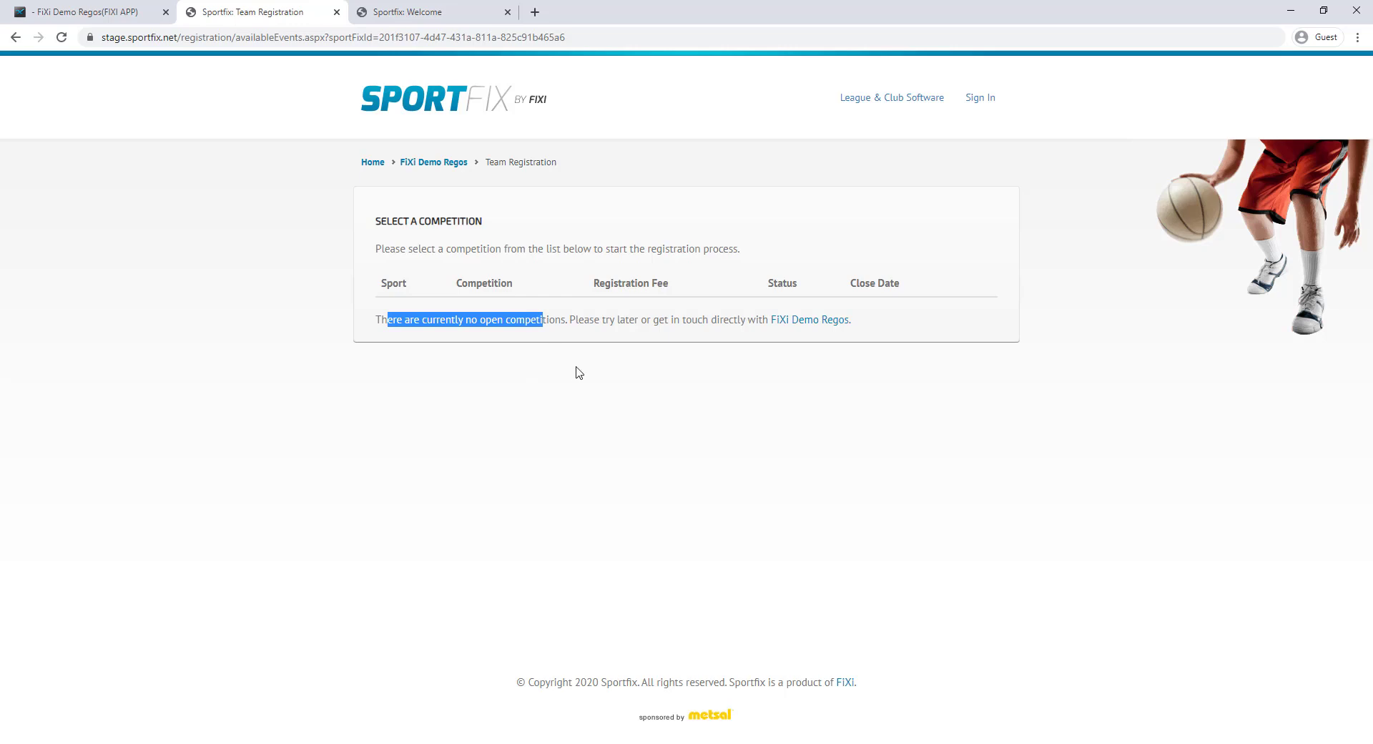
click(98, 17)
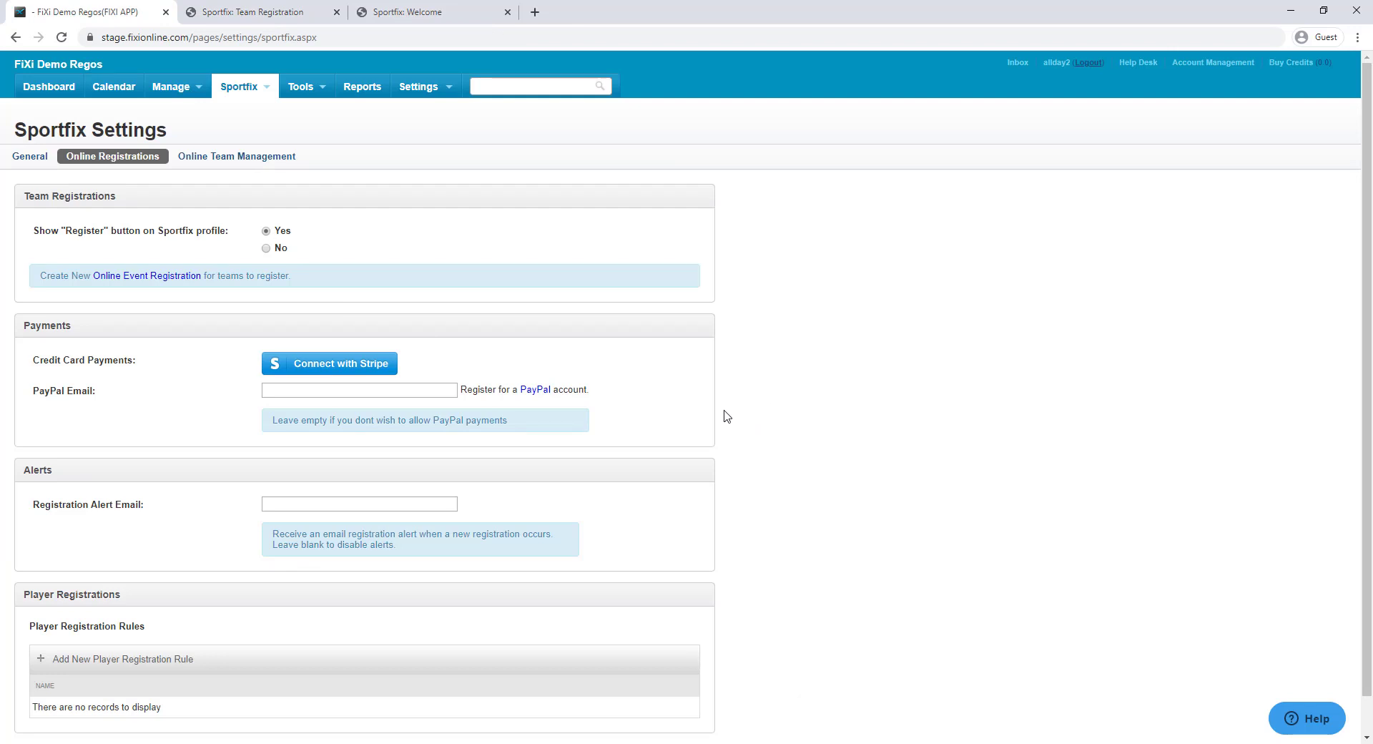
Create a new Soccer event titled 'Monday Night Mens Competition'
mouse_move(244, 95)
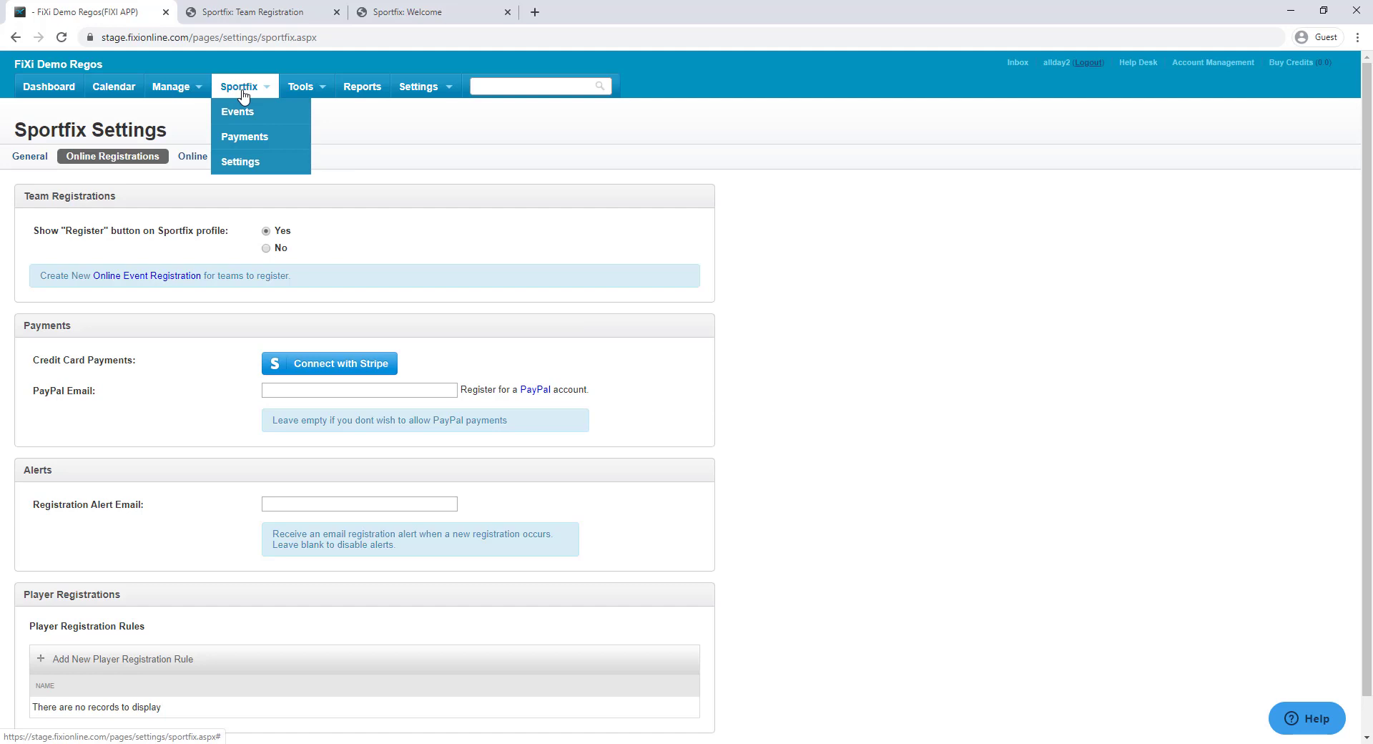
click(251, 116)
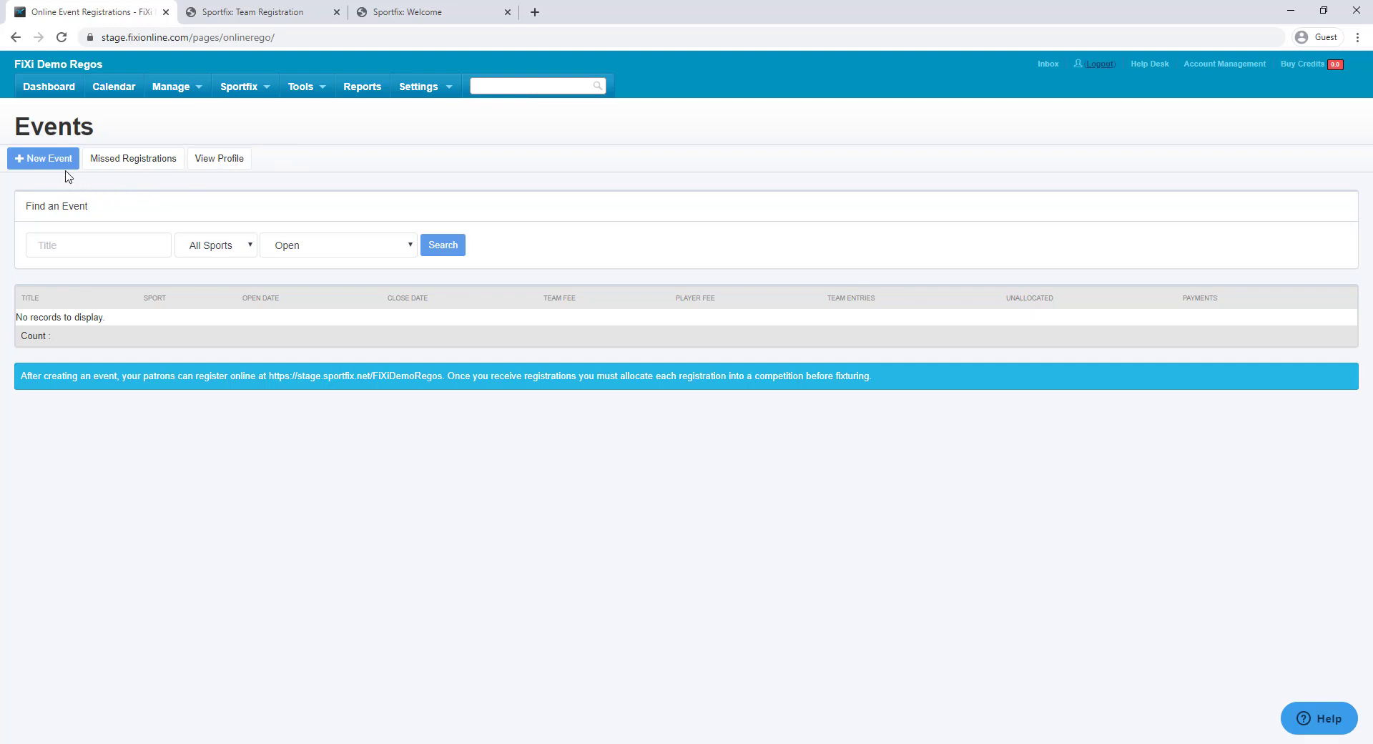
click(66, 175)
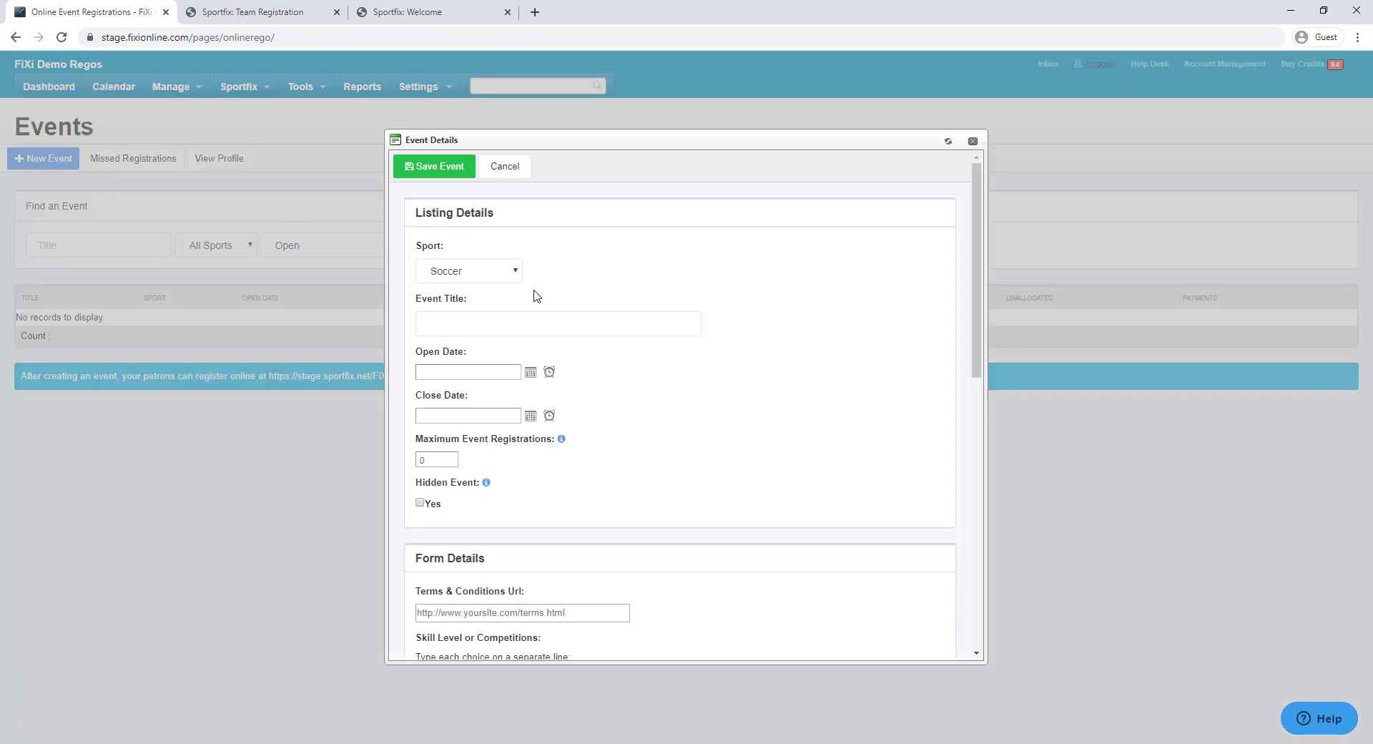
click(516, 275)
click(597, 273)
click(514, 322)
text(M)
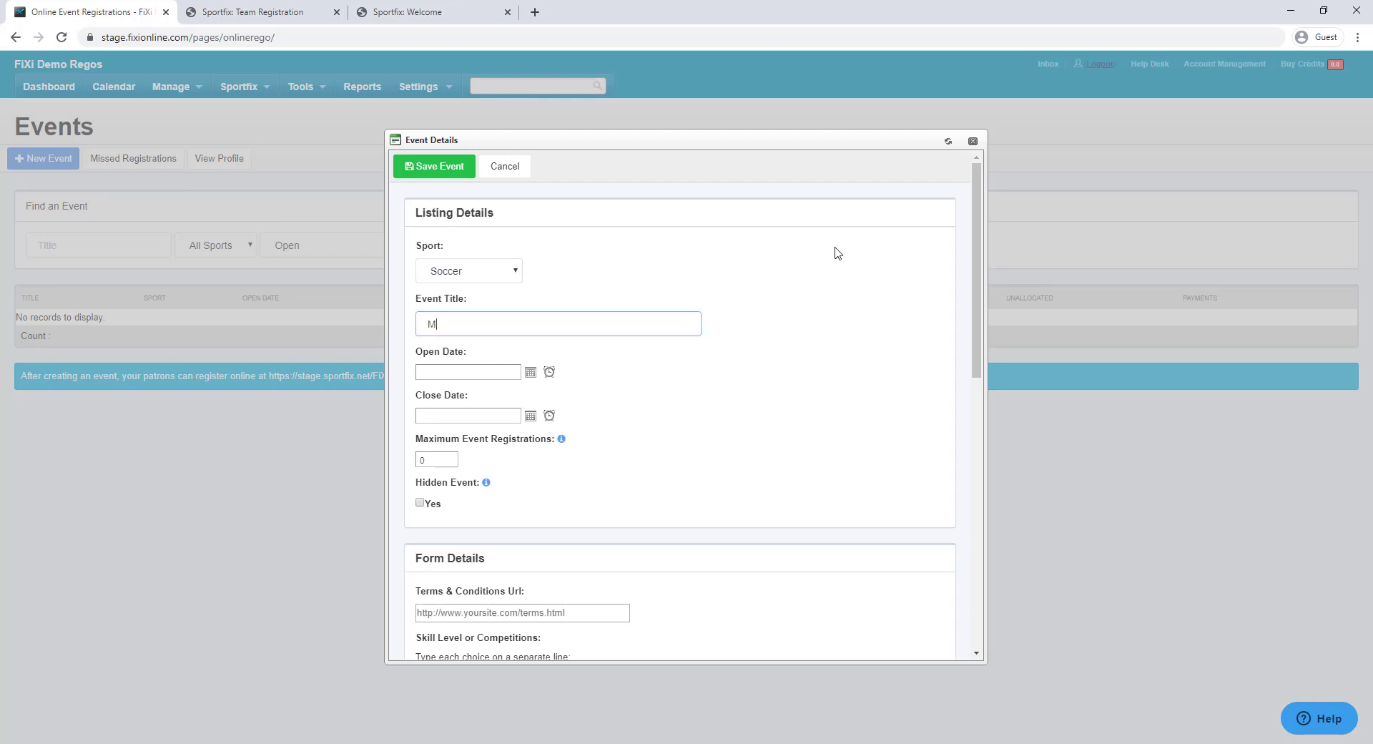
text(onday Night Mens Competition)
click(837, 252)
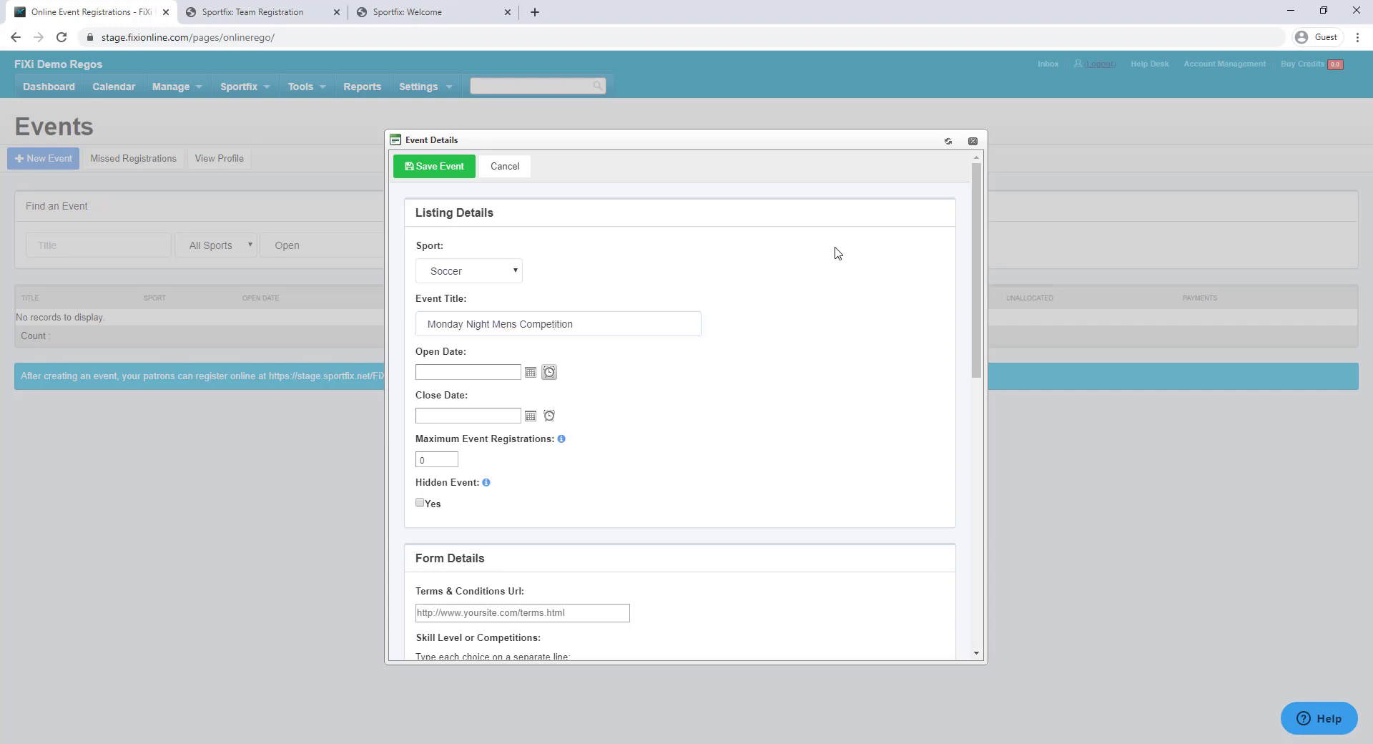
Set the event's open date to 24/01/2020 and close date to 7/02/2020
click(530, 373)
click(523, 502)
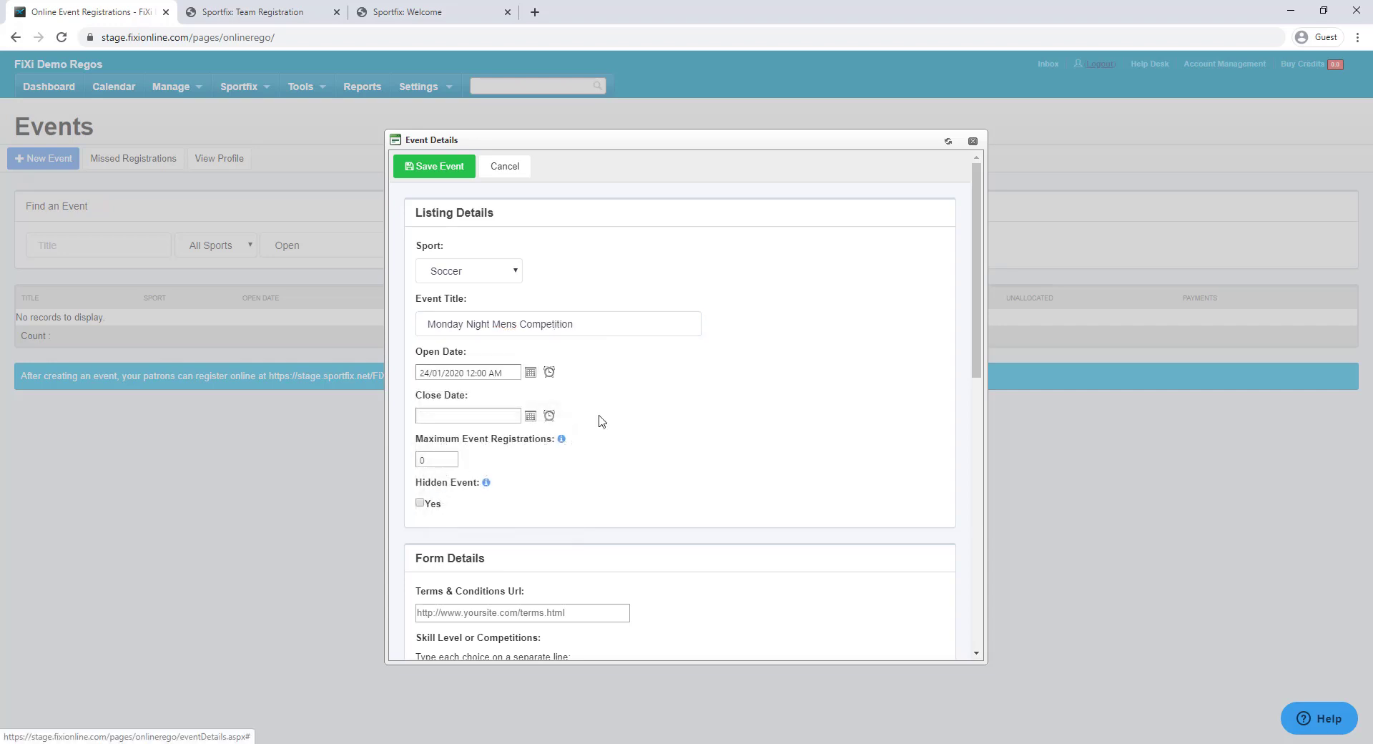
click(529, 417)
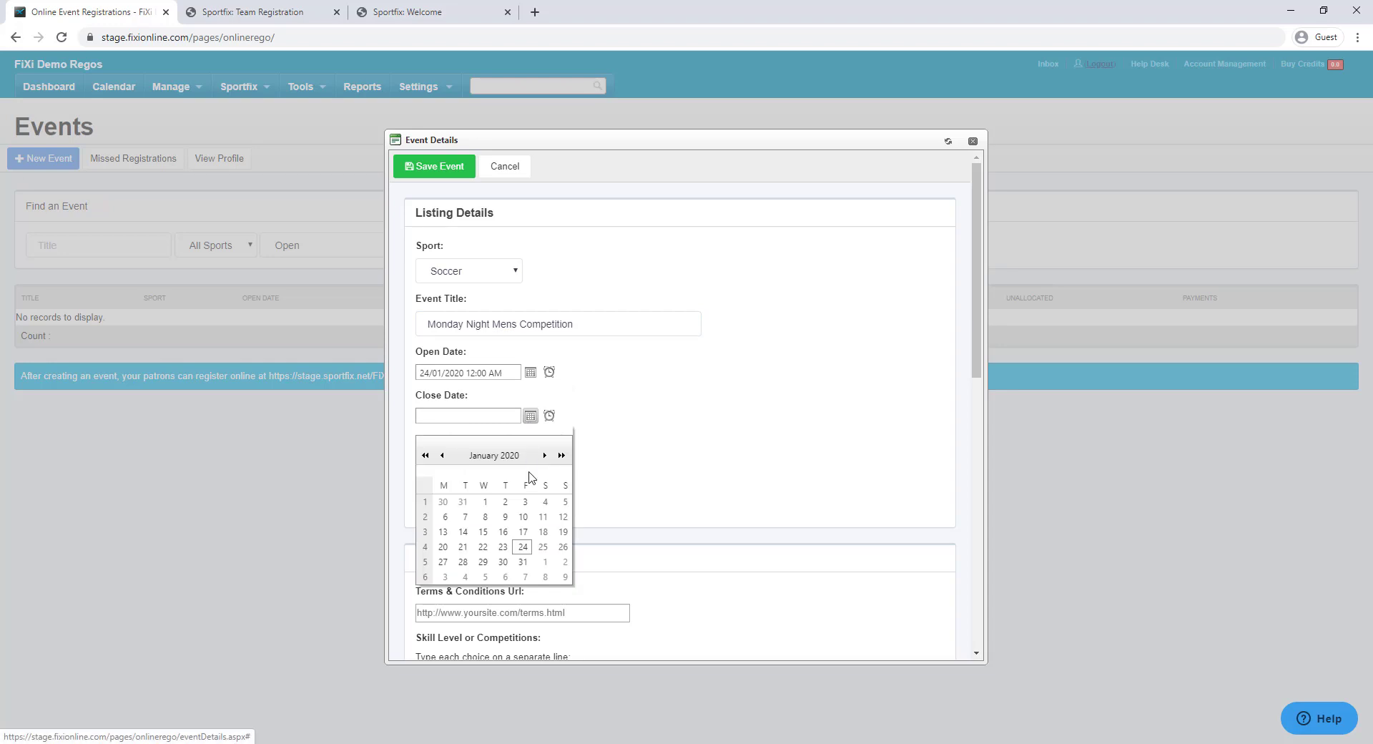
click(525, 577)
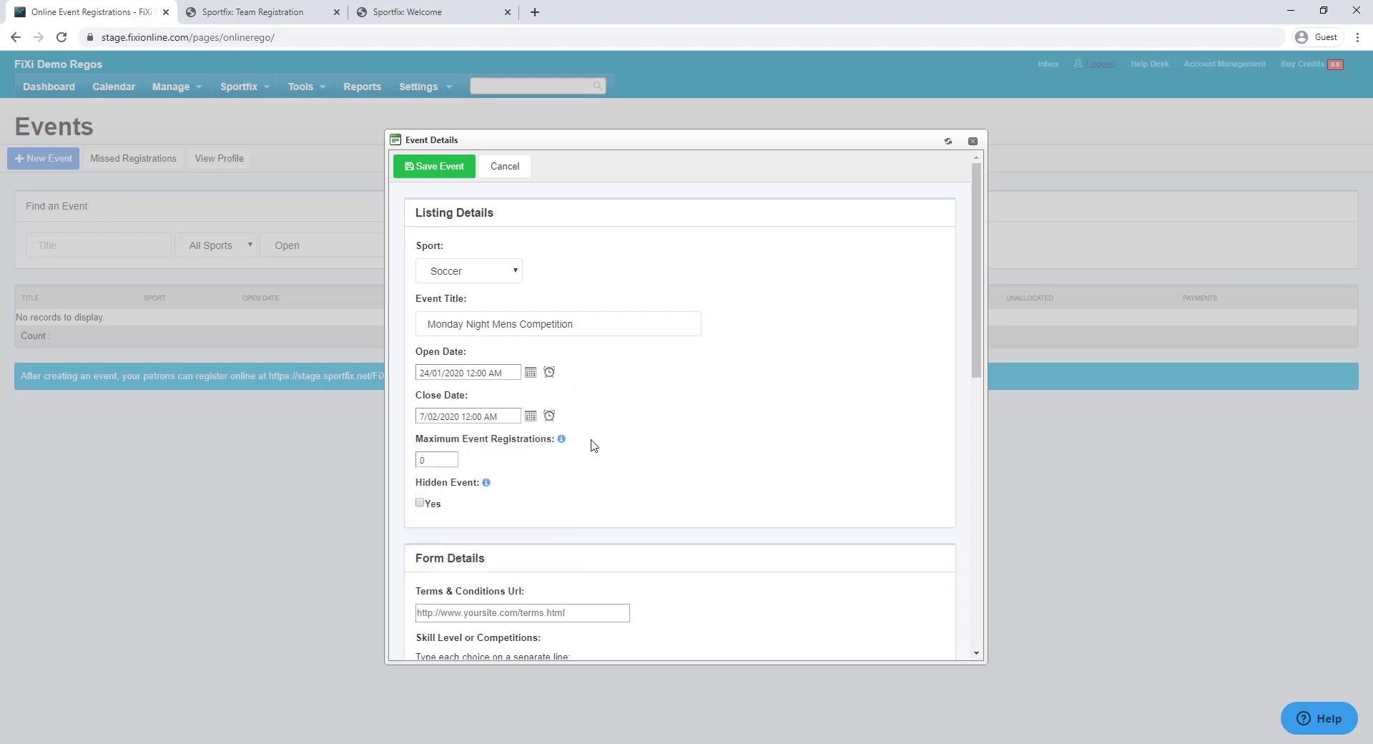
click(449, 466)
scroll(623, 457, down, 2)
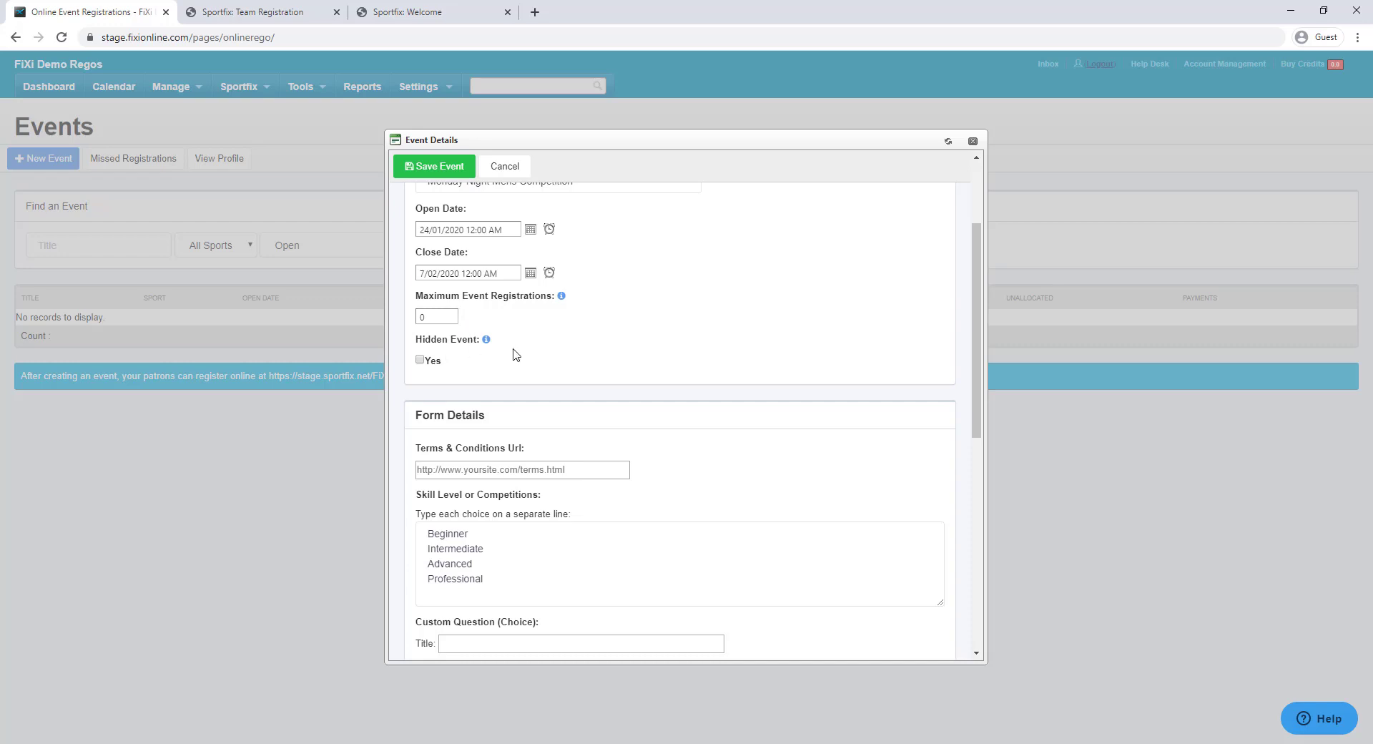
click(265, 12)
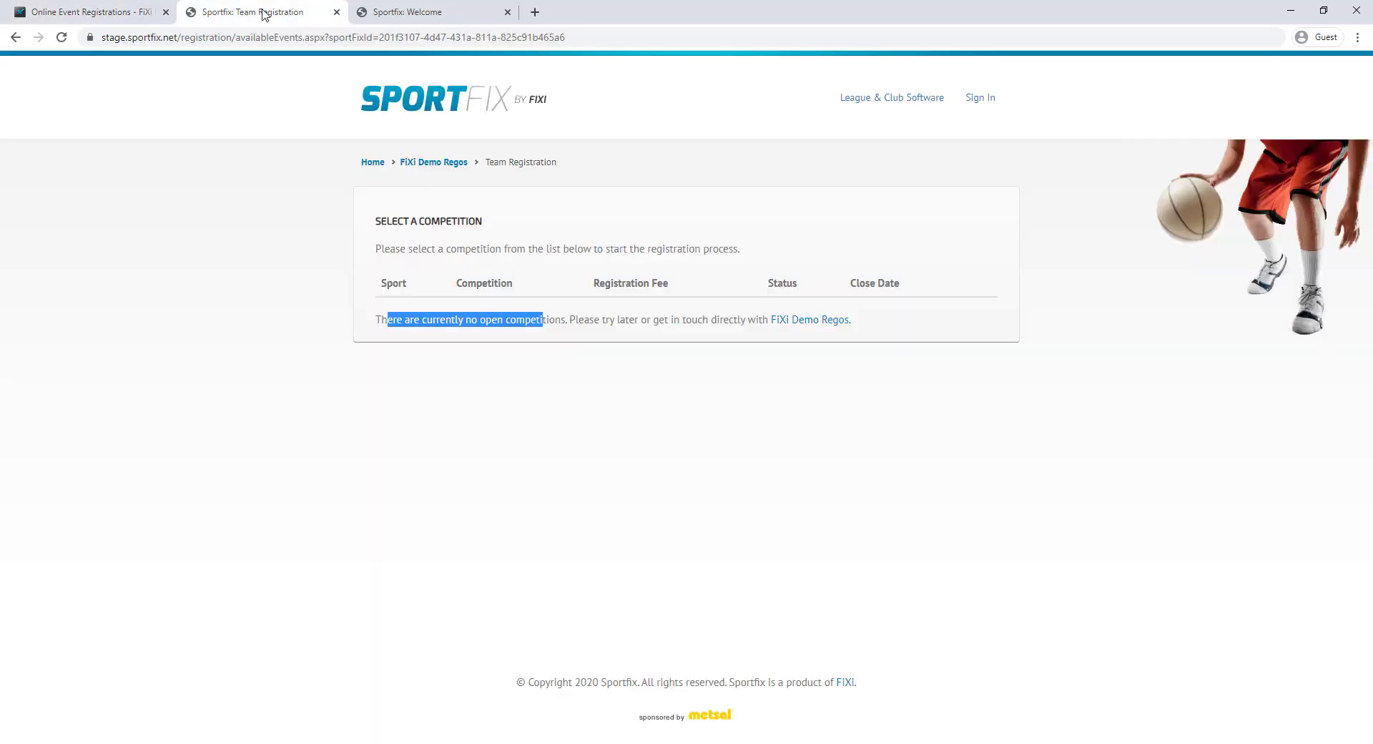
click(320, 344)
click(87, 8)
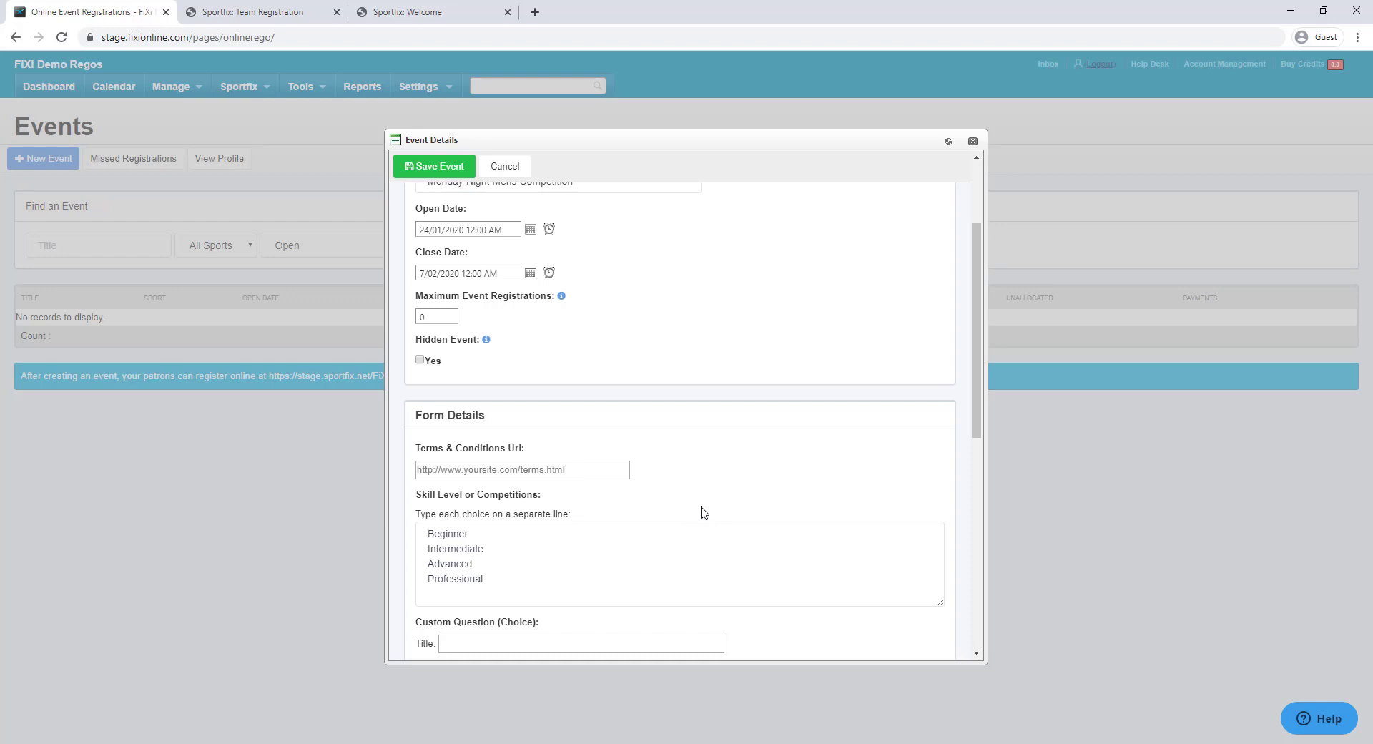
scroll(701, 512, down, 2)
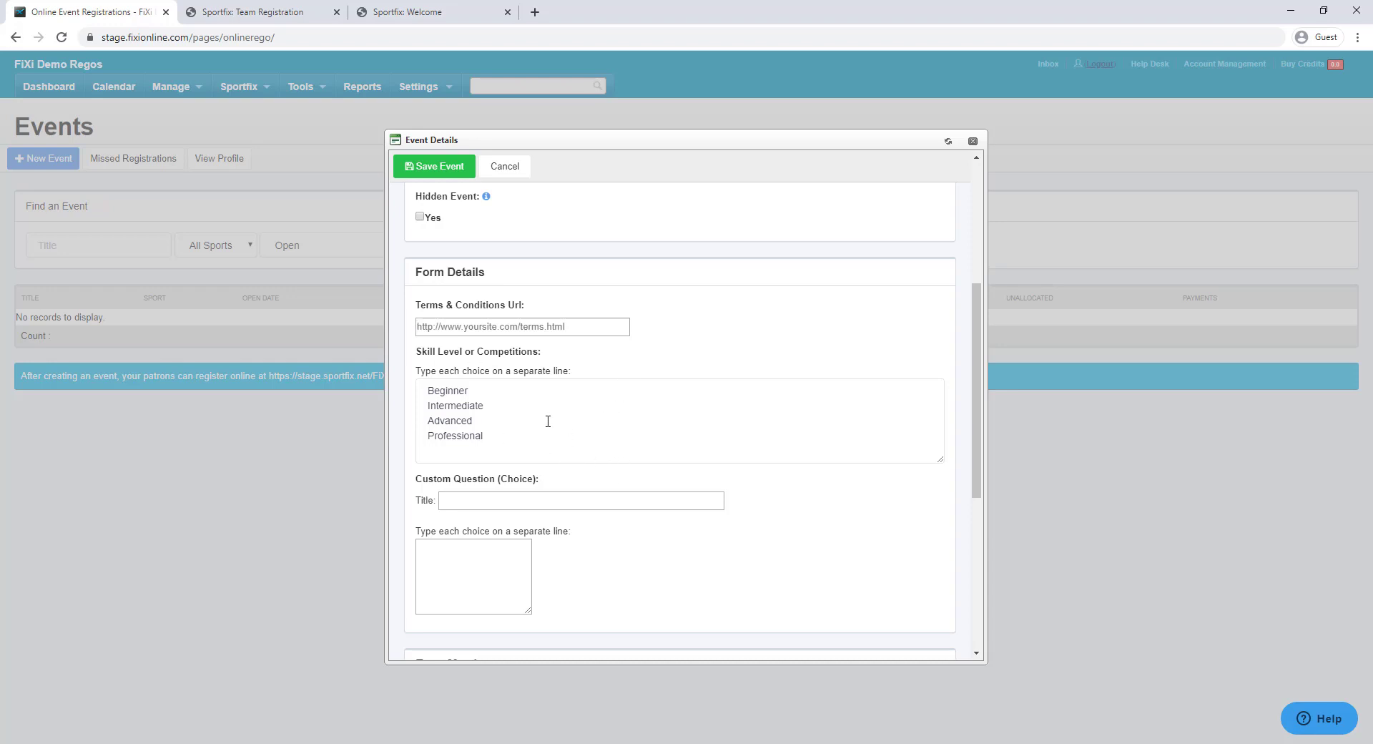
click(502, 434)
key(ctrl+a)
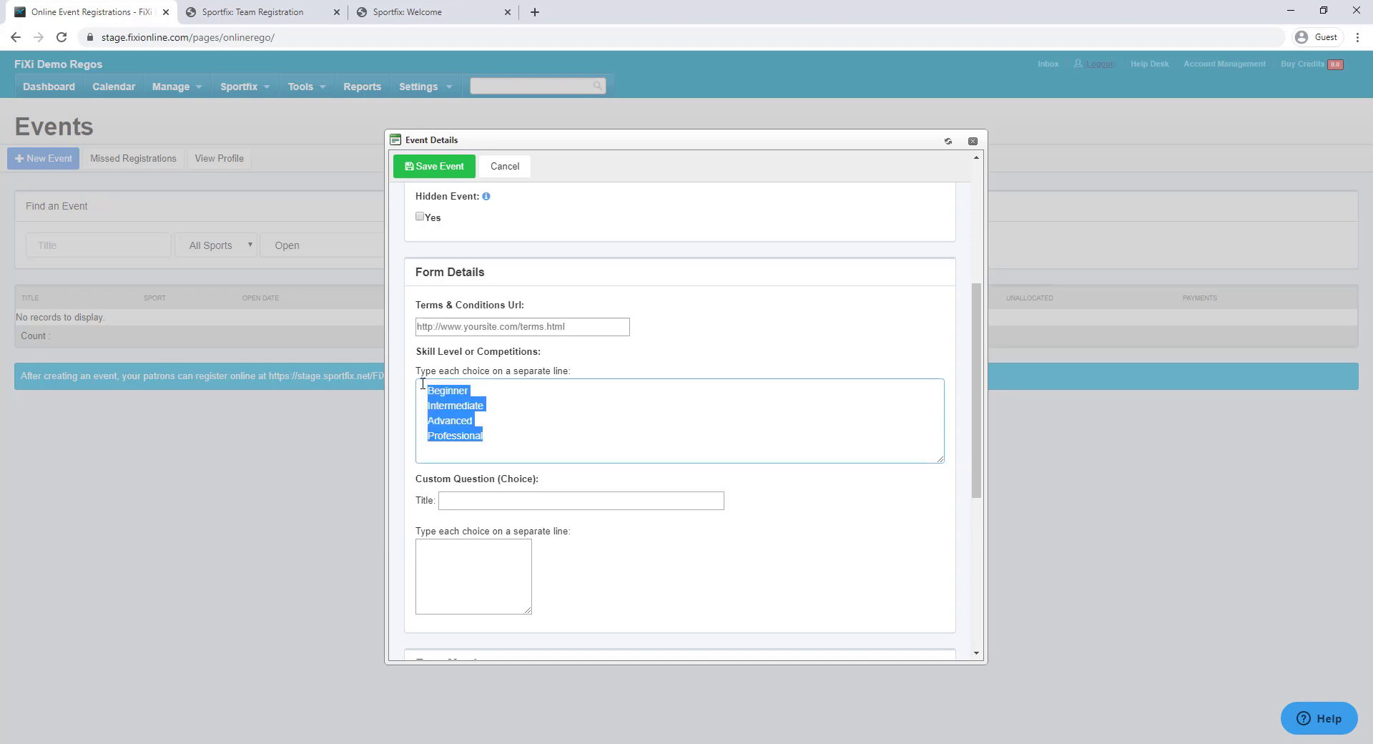
click(504, 407)
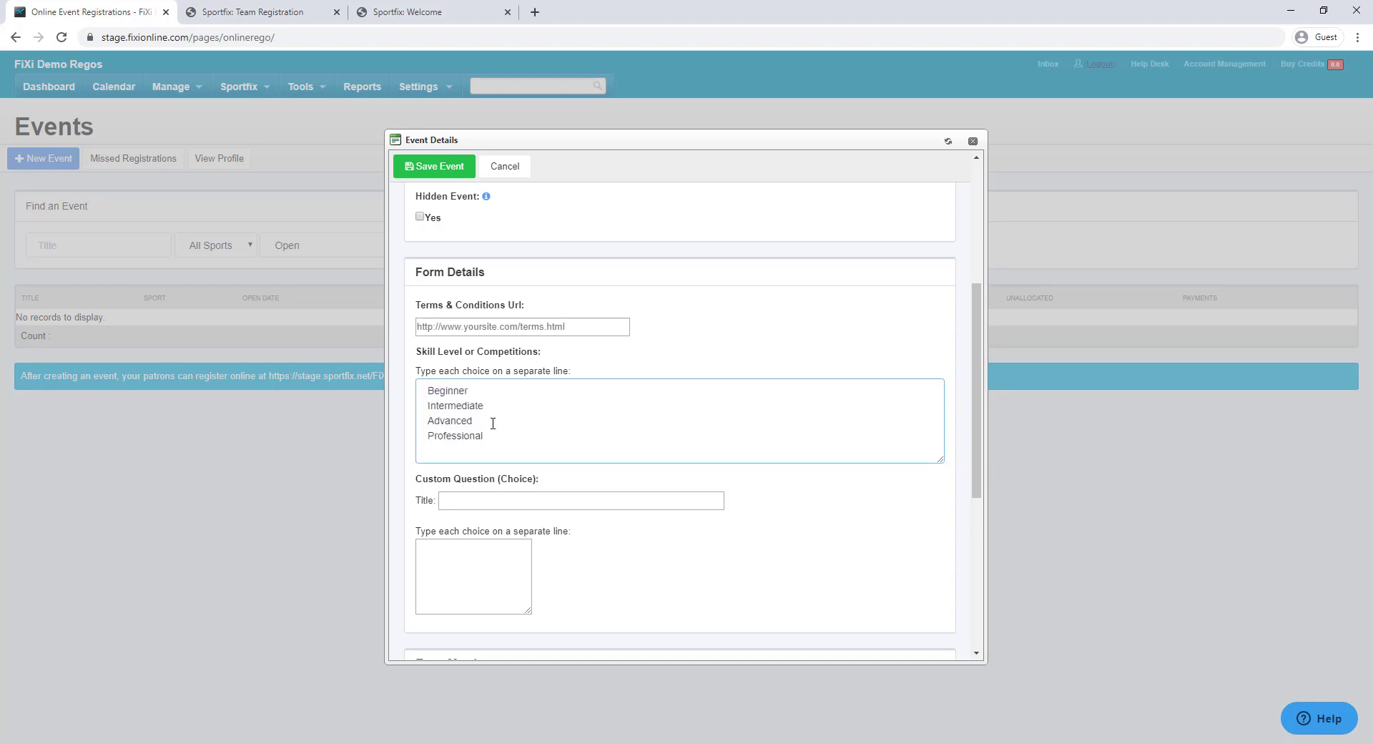
scroll(586, 432, down, 3)
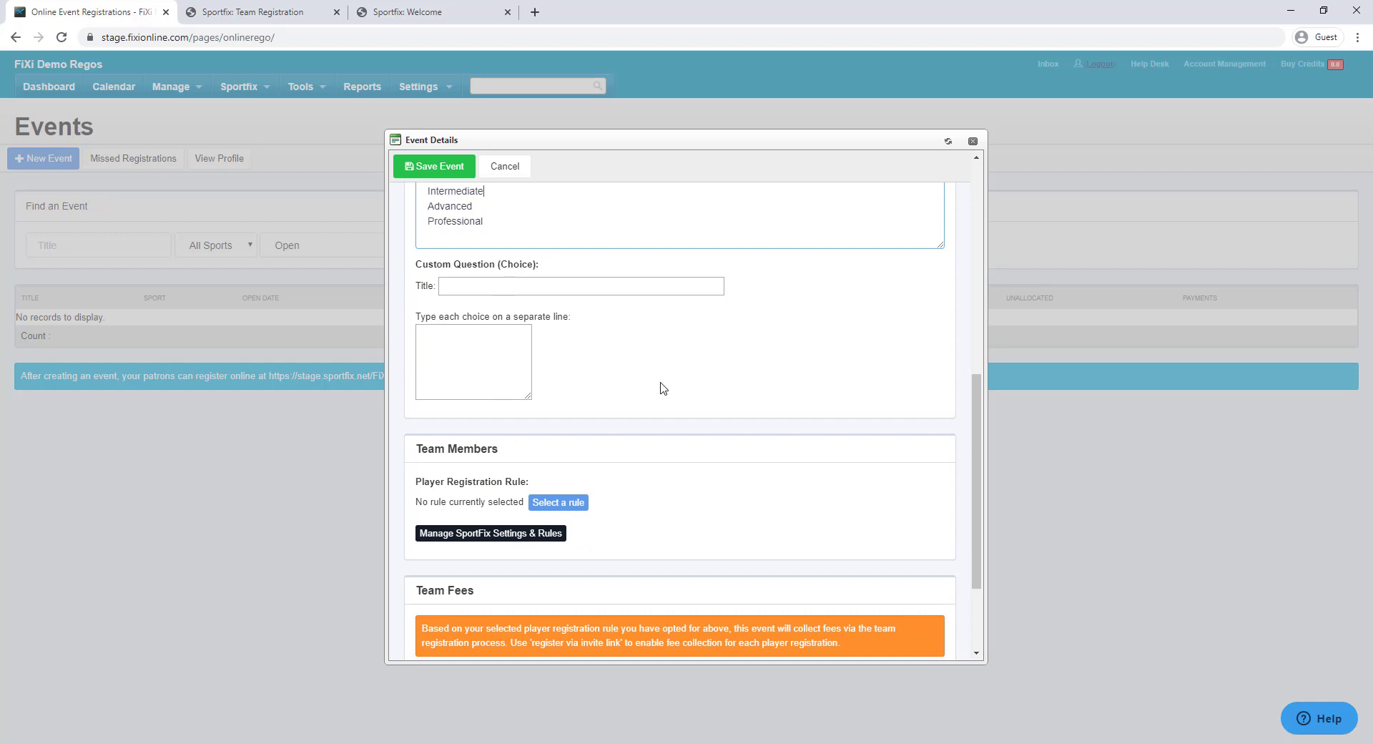
Scroll the new event form down to the Team Members and Team Fees sections
scroll(662, 387, down, 2)
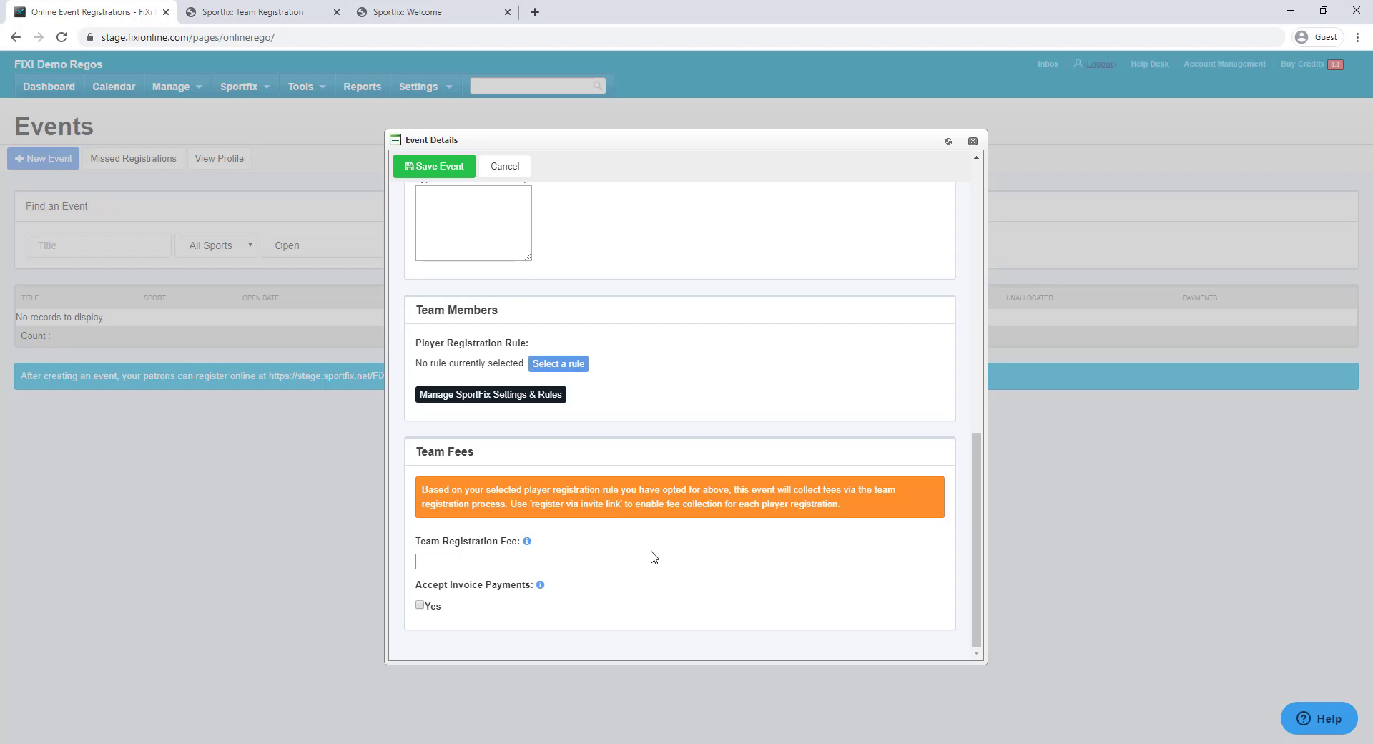
Set the Team Registration Fee to $100.00
click(450, 562)
text(100)
click(649, 560)
Find no player registration rules available, then open Manage SportFix Settings & Rules
click(557, 367)
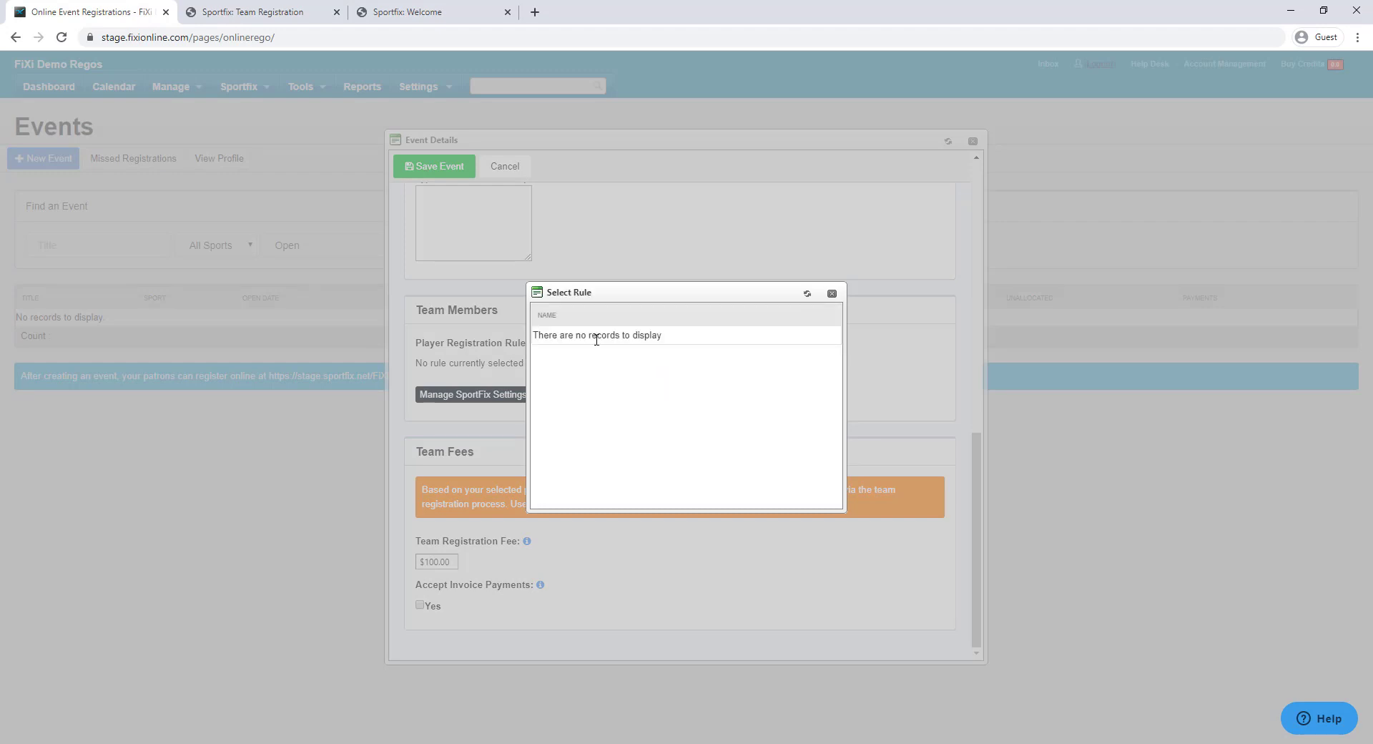
click(832, 293)
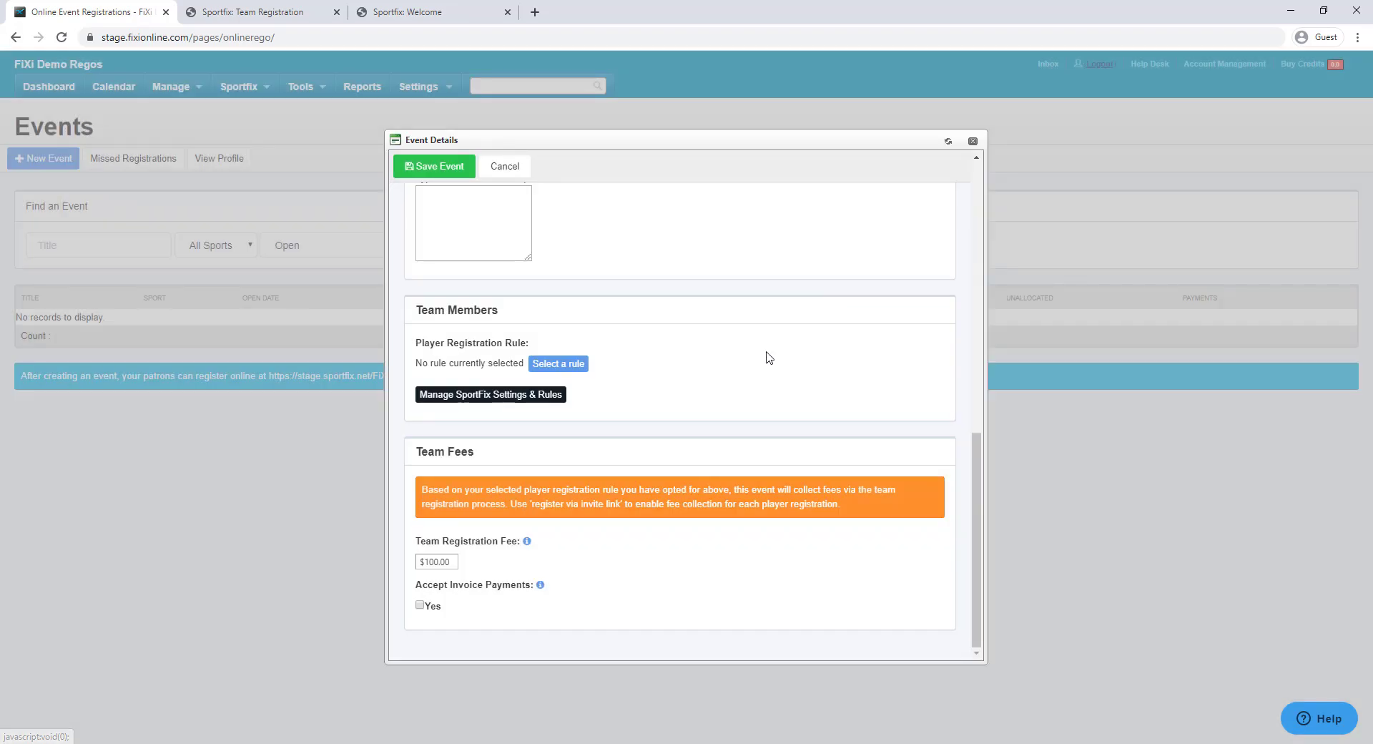
click(477, 402)
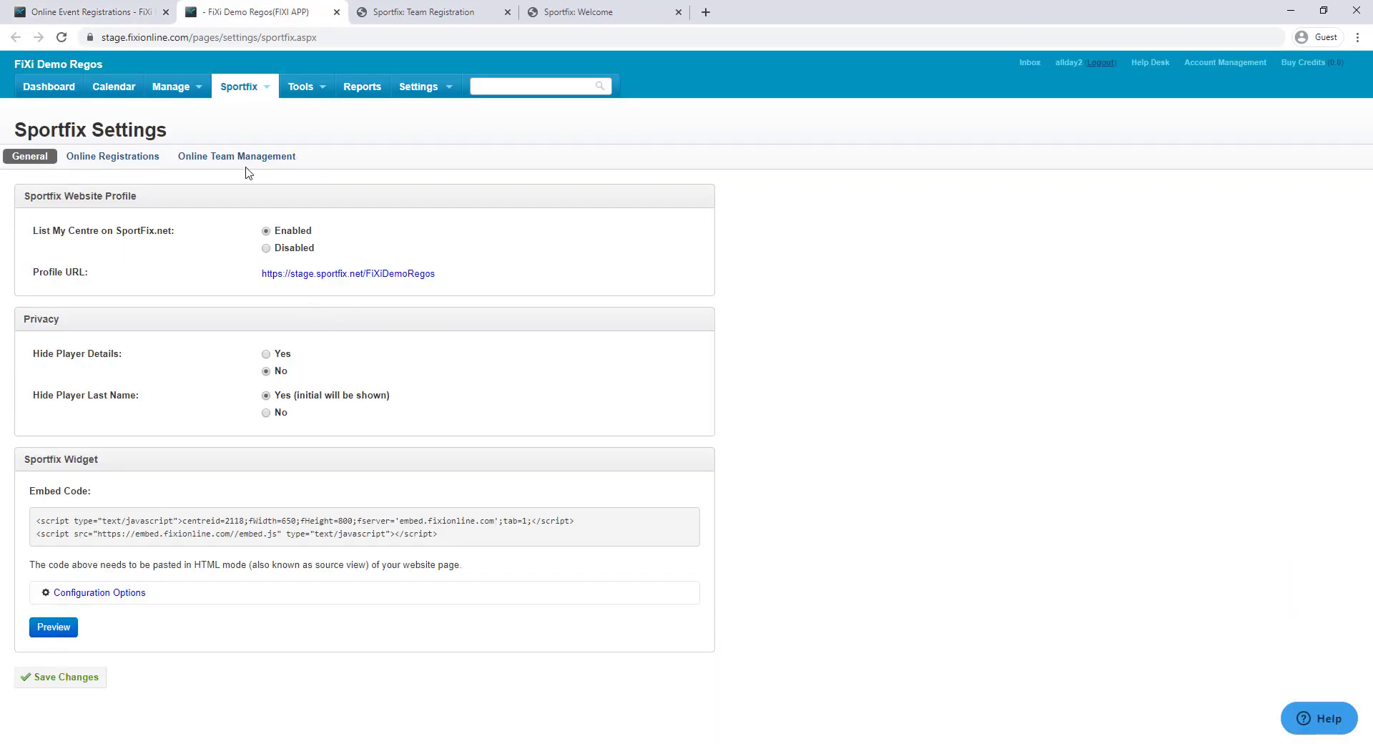
Go to Online Registrations and open Add New Player Registration Rule under Player Registration Rules
click(115, 162)
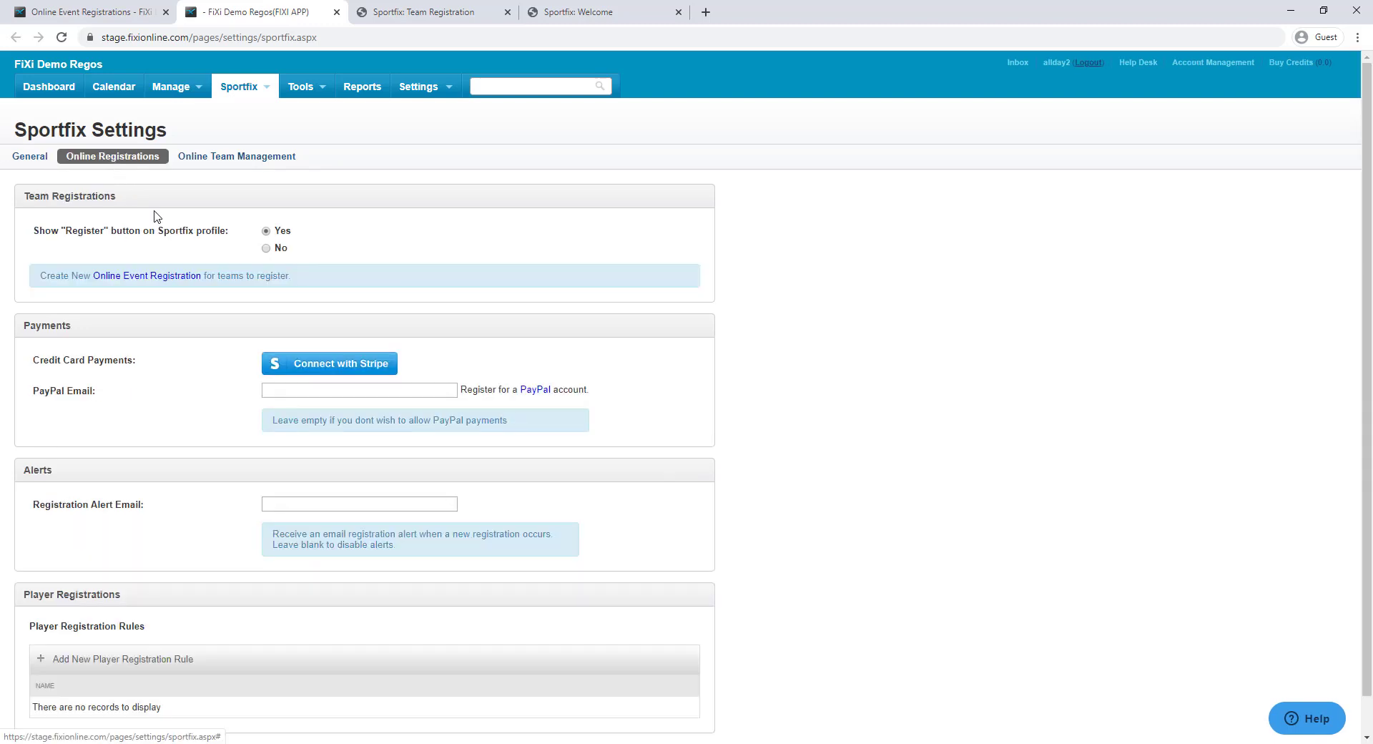
scroll(258, 304, down, 1)
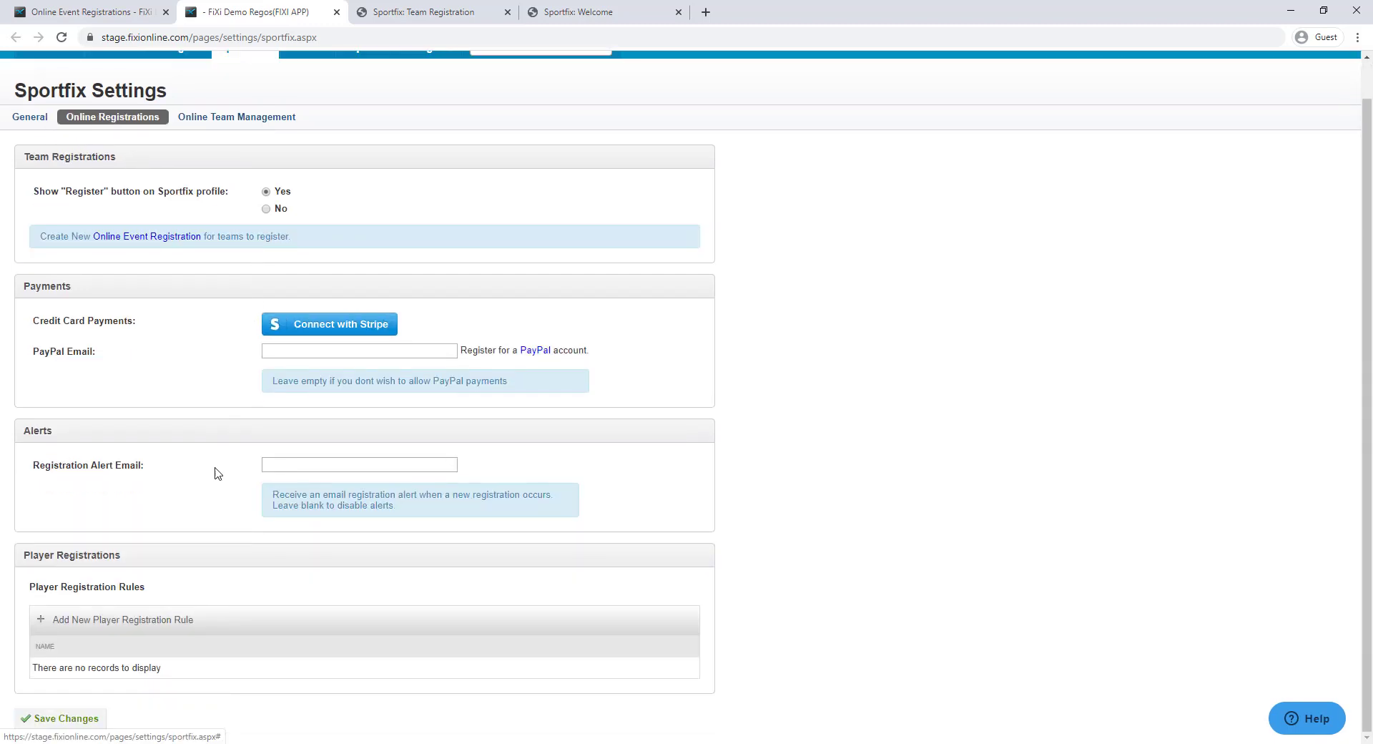
drag(29, 587, 191, 594)
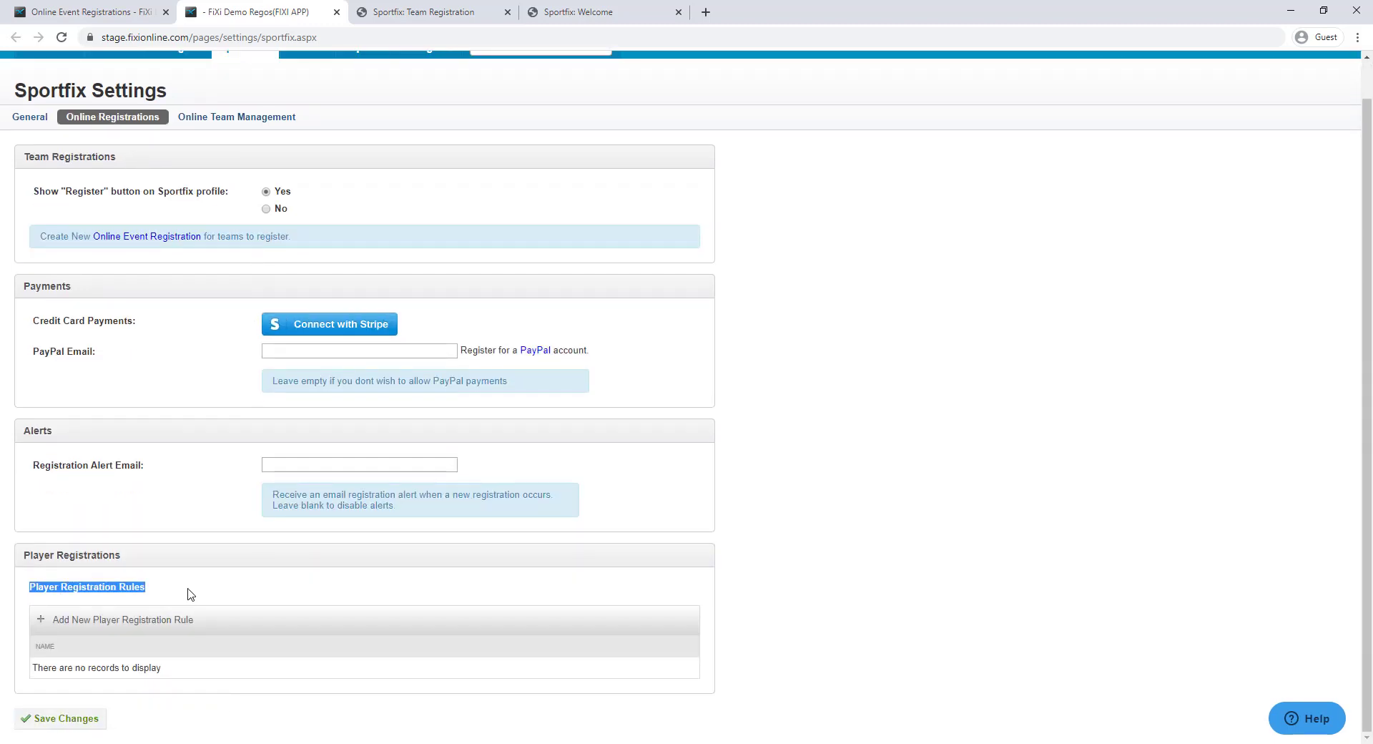
click(189, 593)
click(82, 622)
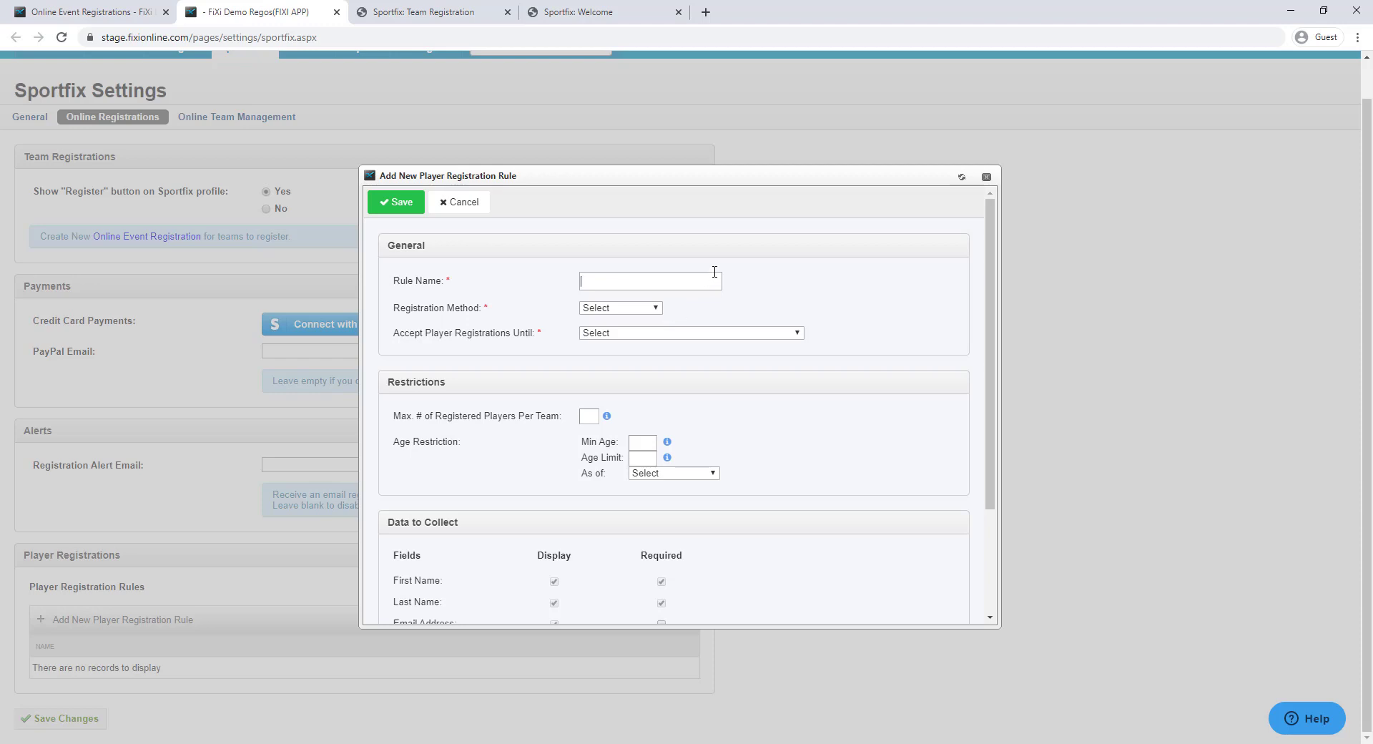
Save rule 'Senior Competitons': via team admin, accepting indefinitely, with Gender required
text(Senior Competitons)
click(618, 309)
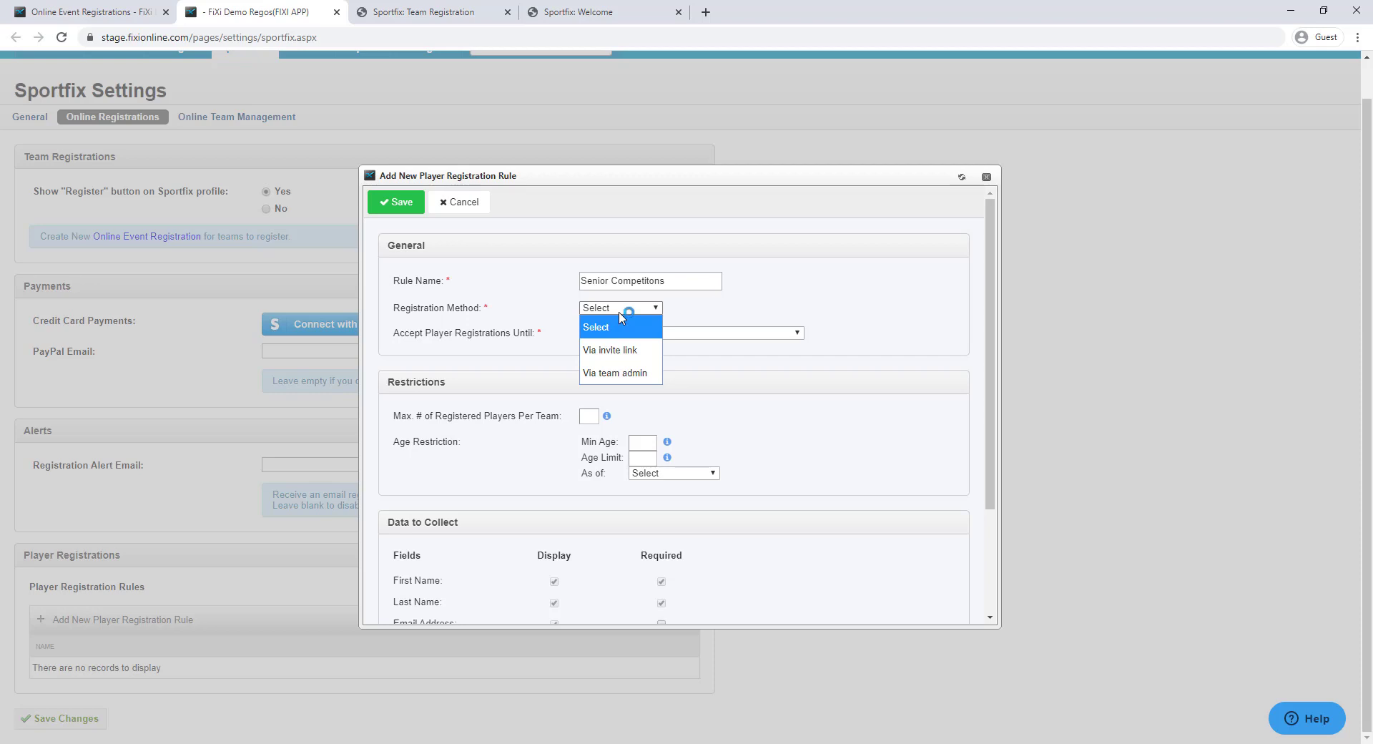
click(621, 376)
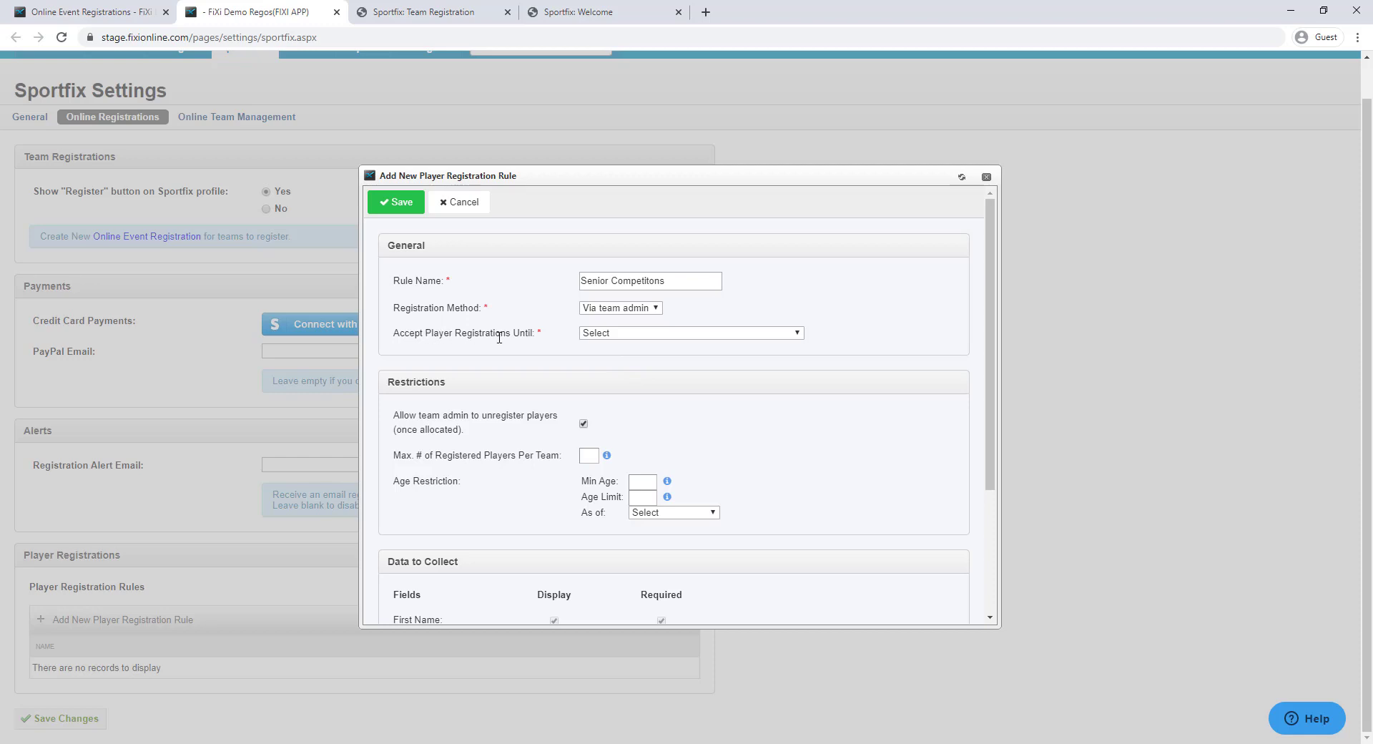
click(619, 334)
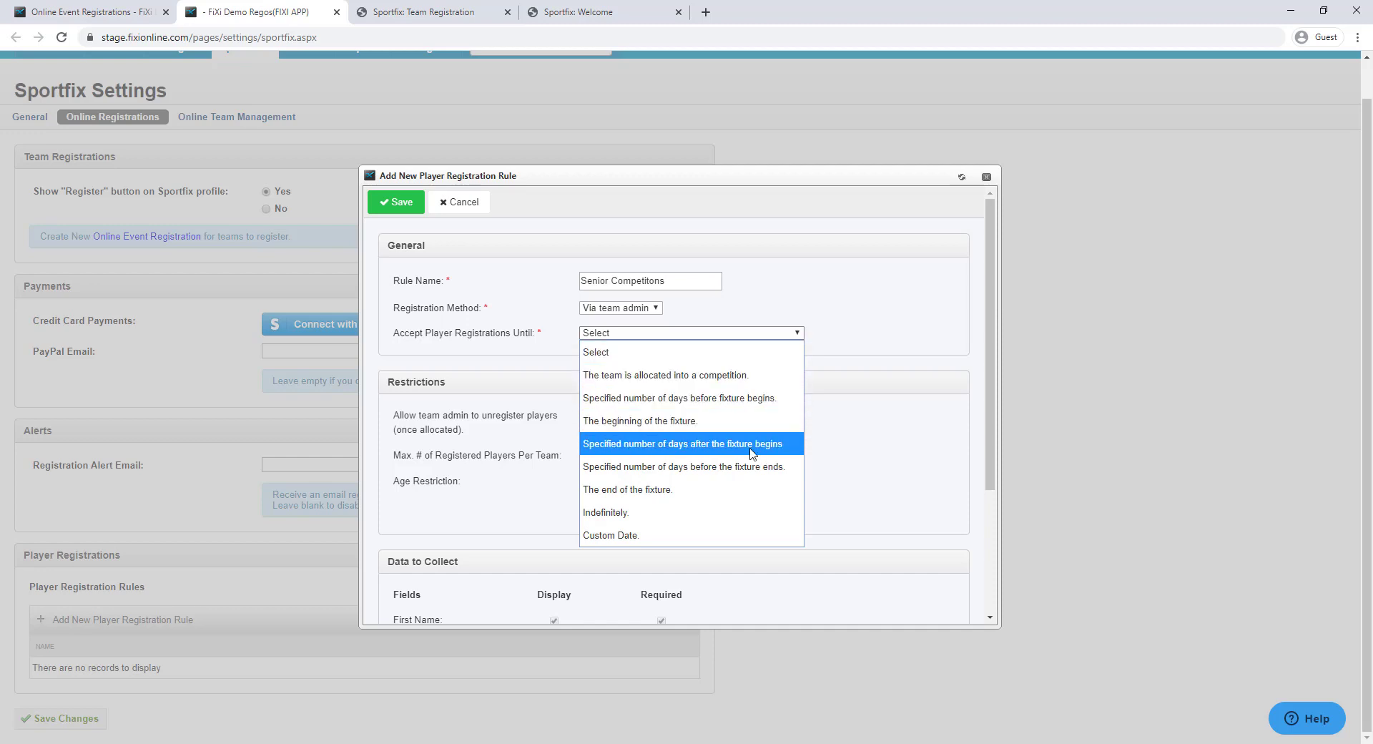
click(739, 519)
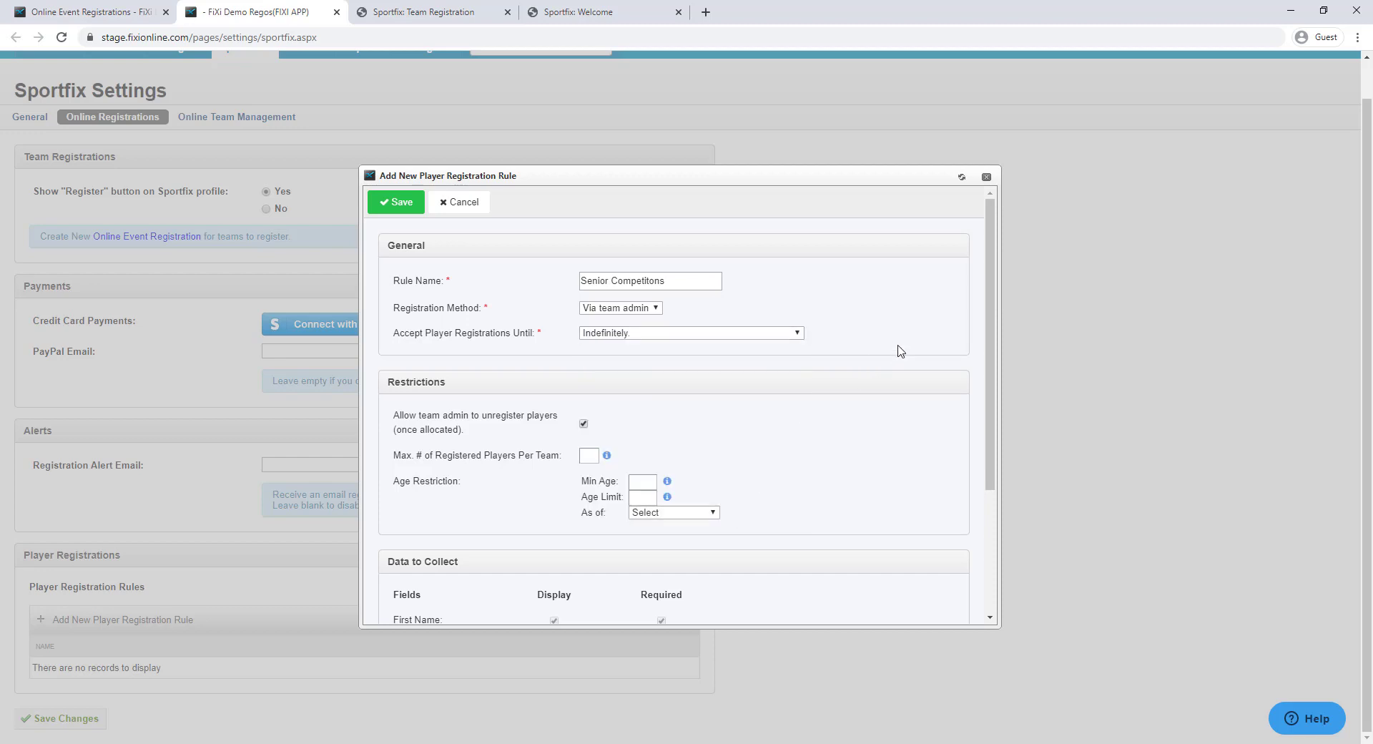
scroll(858, 389, down, 3)
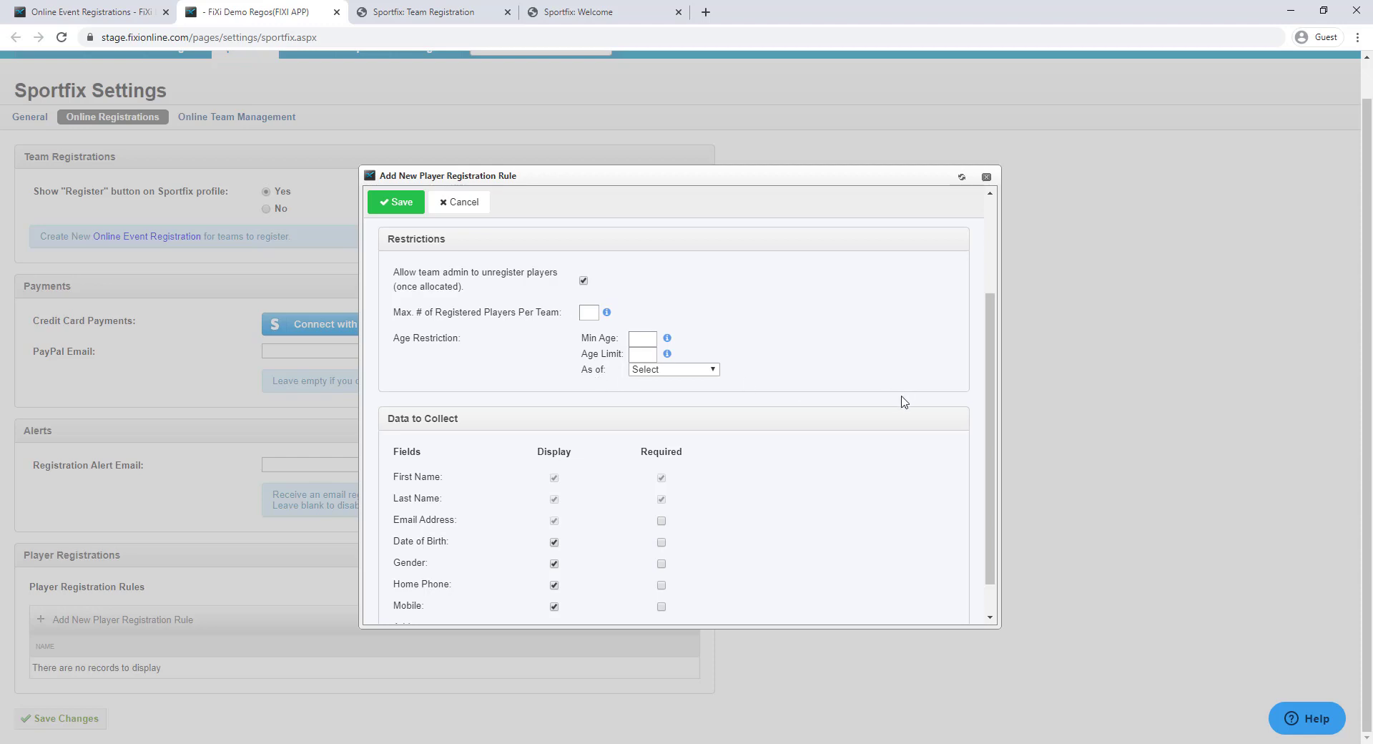
scroll(887, 406, down, 1)
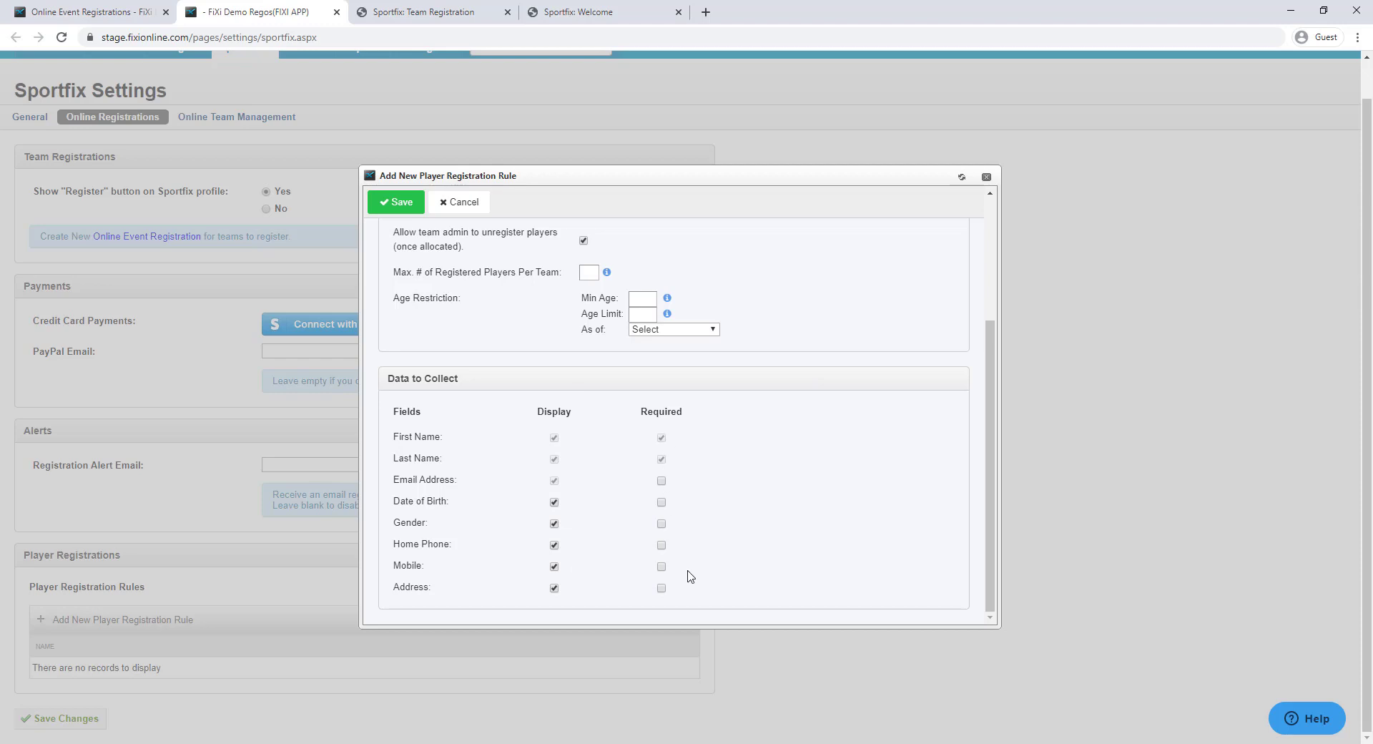
click(661, 524)
click(402, 206)
Attach the Senior Competitons rule to Monday Night Mens Competition and save the event
click(70, 12)
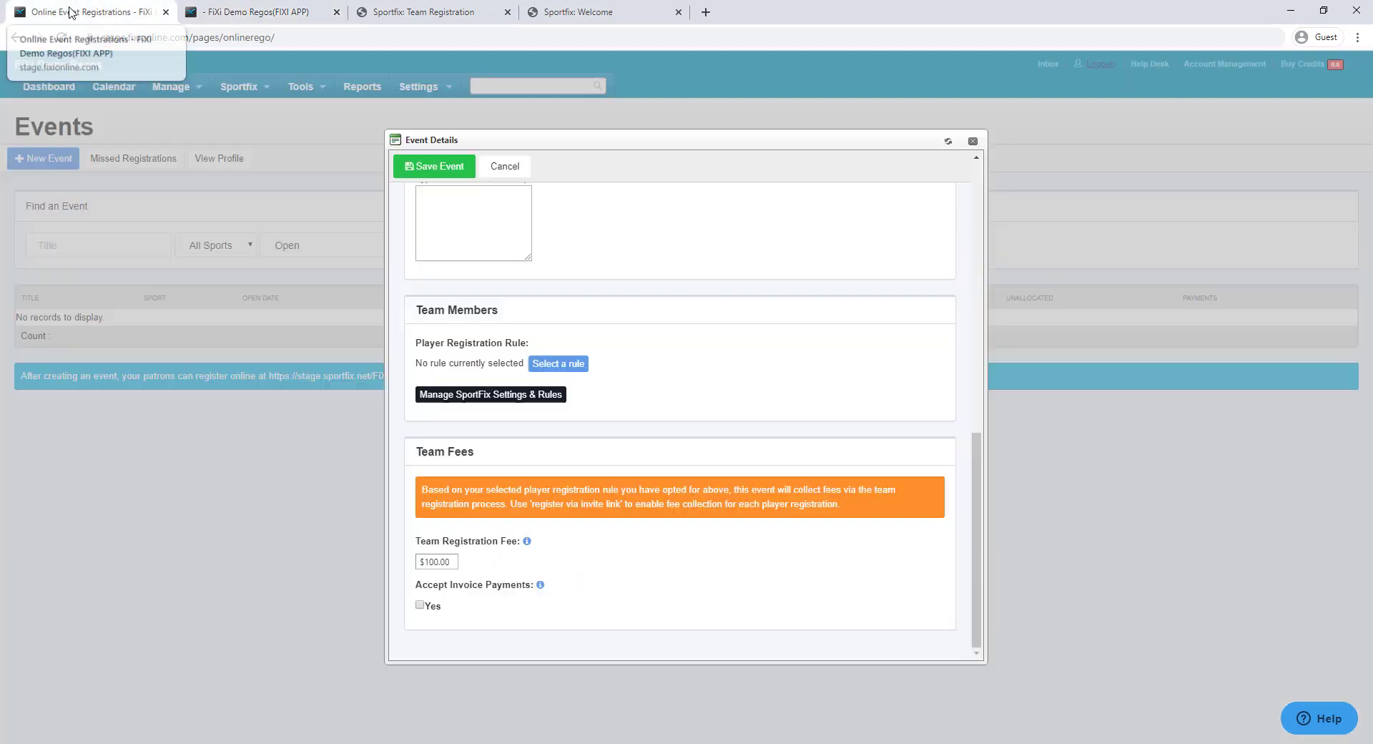
click(551, 370)
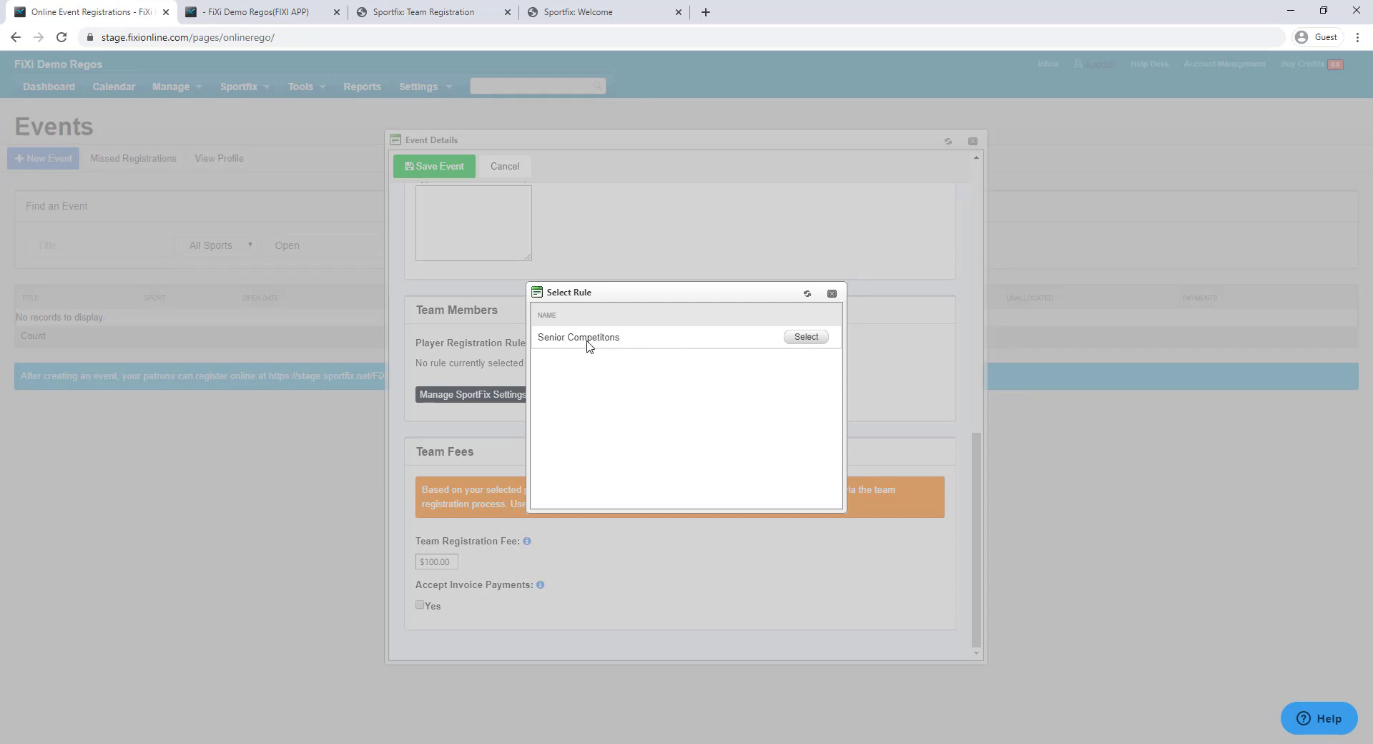
click(802, 337)
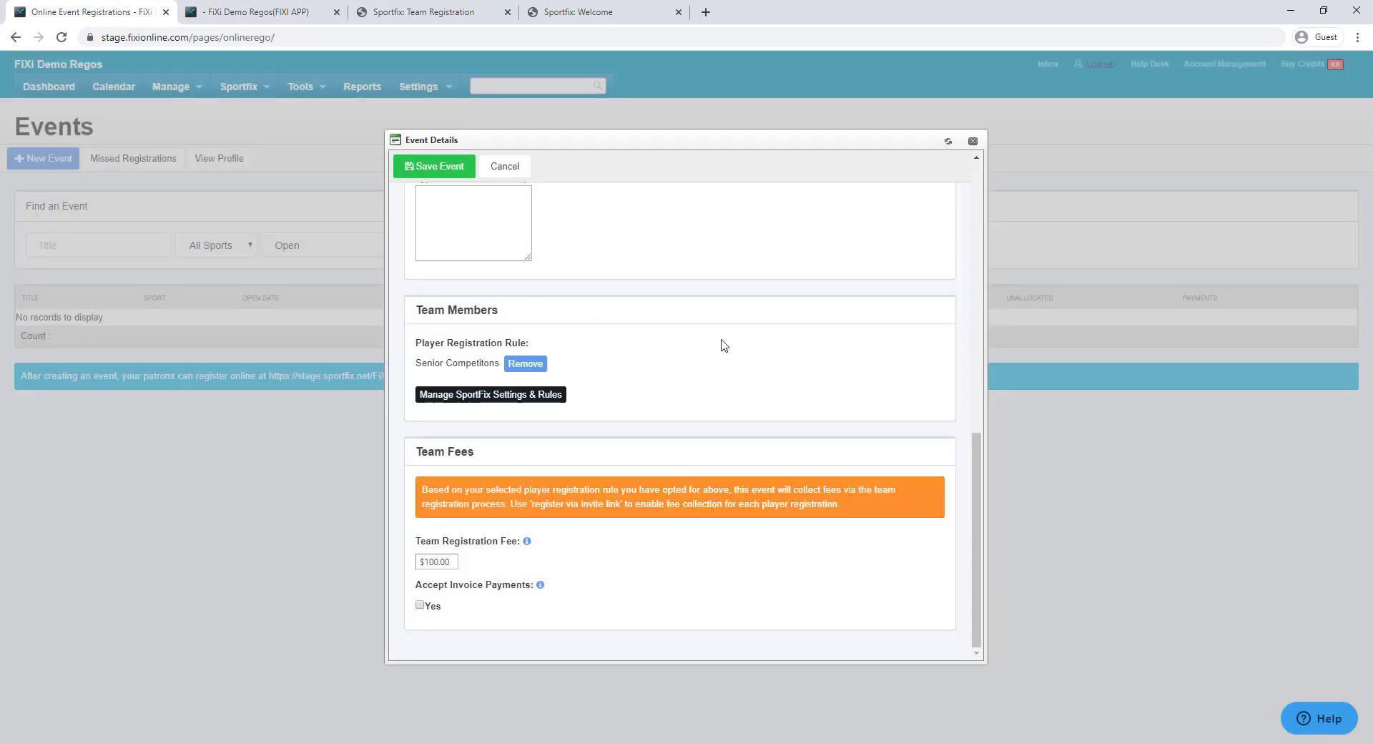
click(425, 170)
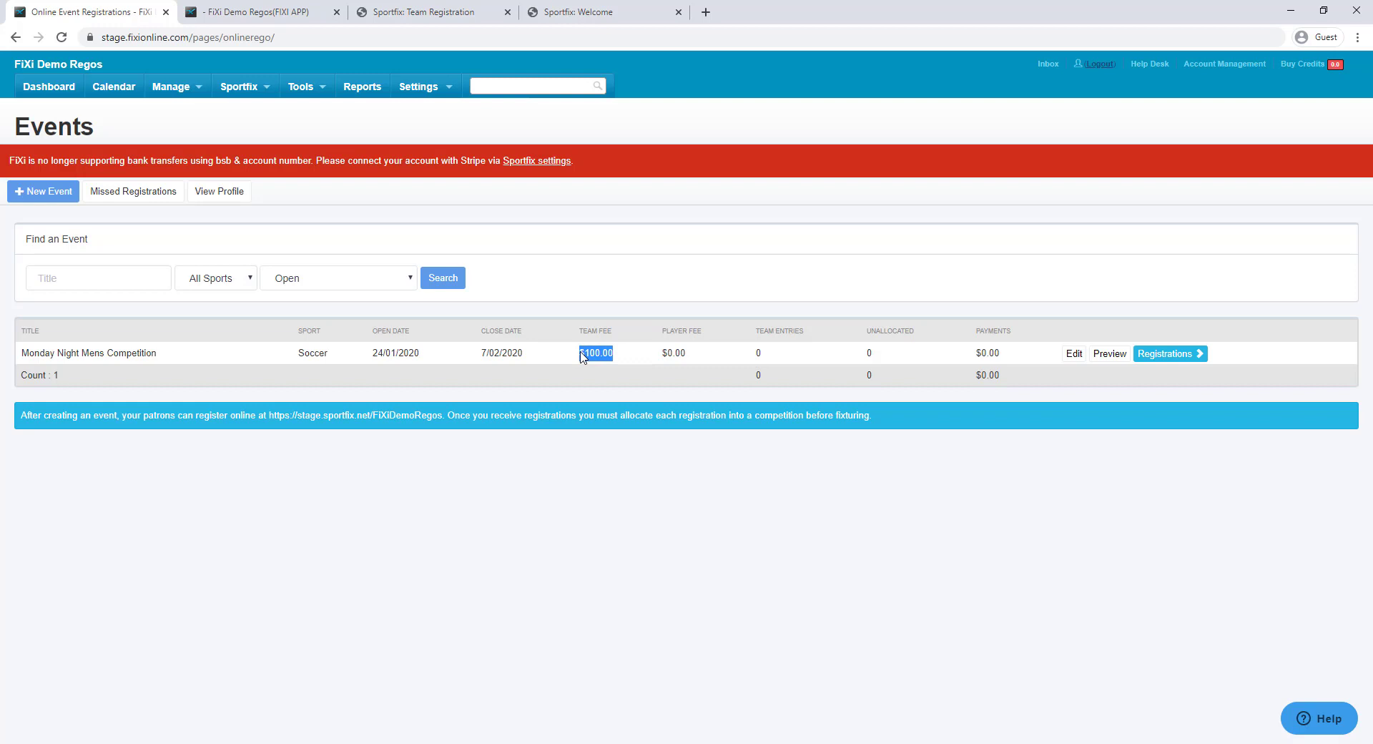
Point out the event's $0.00 player fee
mouse_move(674, 356)
mouse_down()
mouse_move(688, 354)
mouse_move(662, 355)
mouse_up()
click(689, 354)
click(723, 356)
Confirm Monday Night Mens Competition appears under FiXi Demo Regos' Register A New Team, then return to FiXi
click(446, 12)
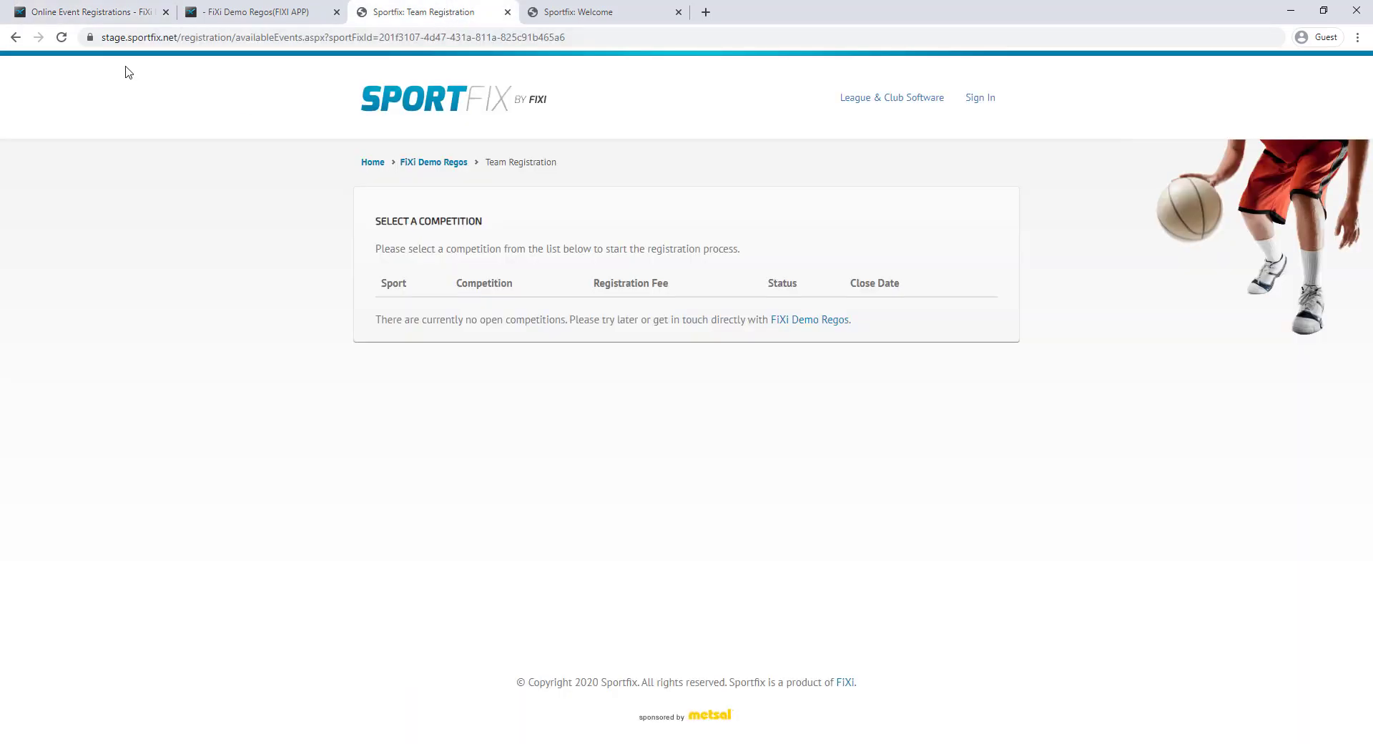
click(461, 164)
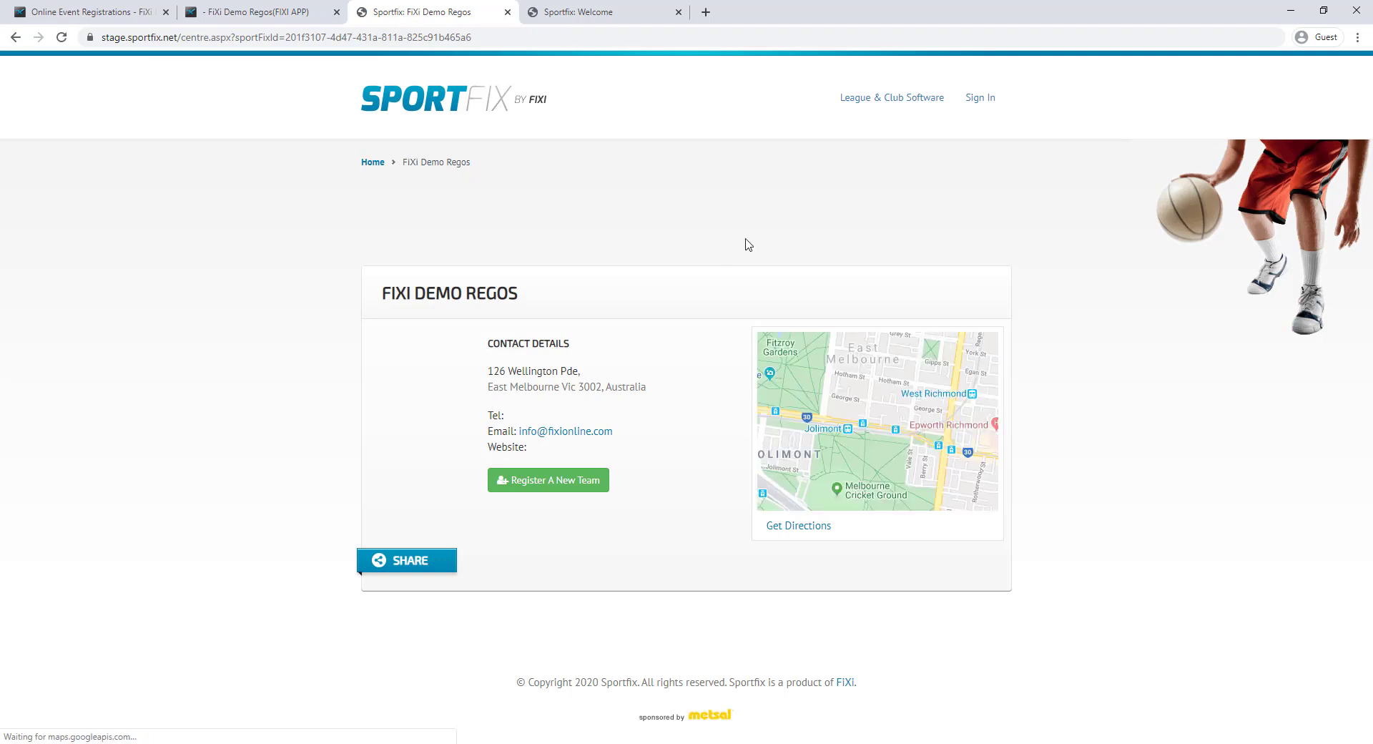
click(557, 492)
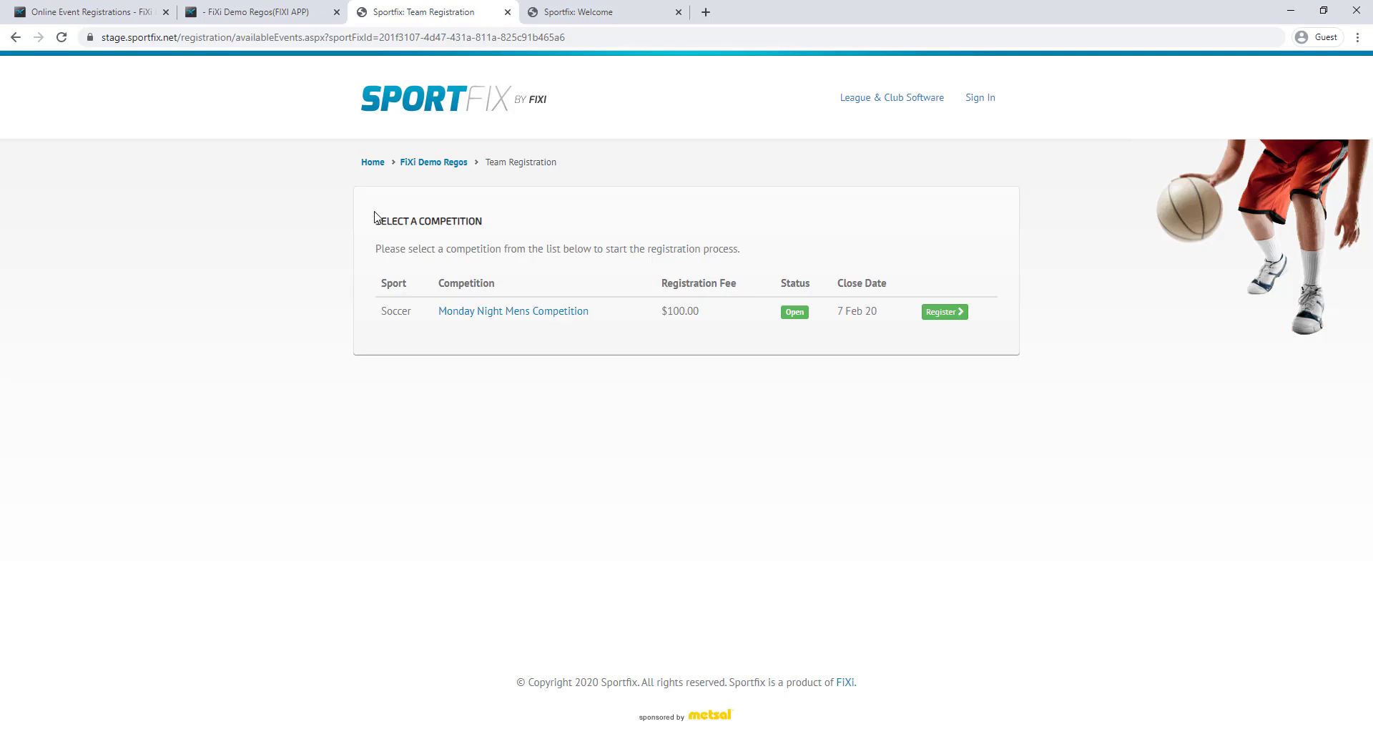
click(105, 14)
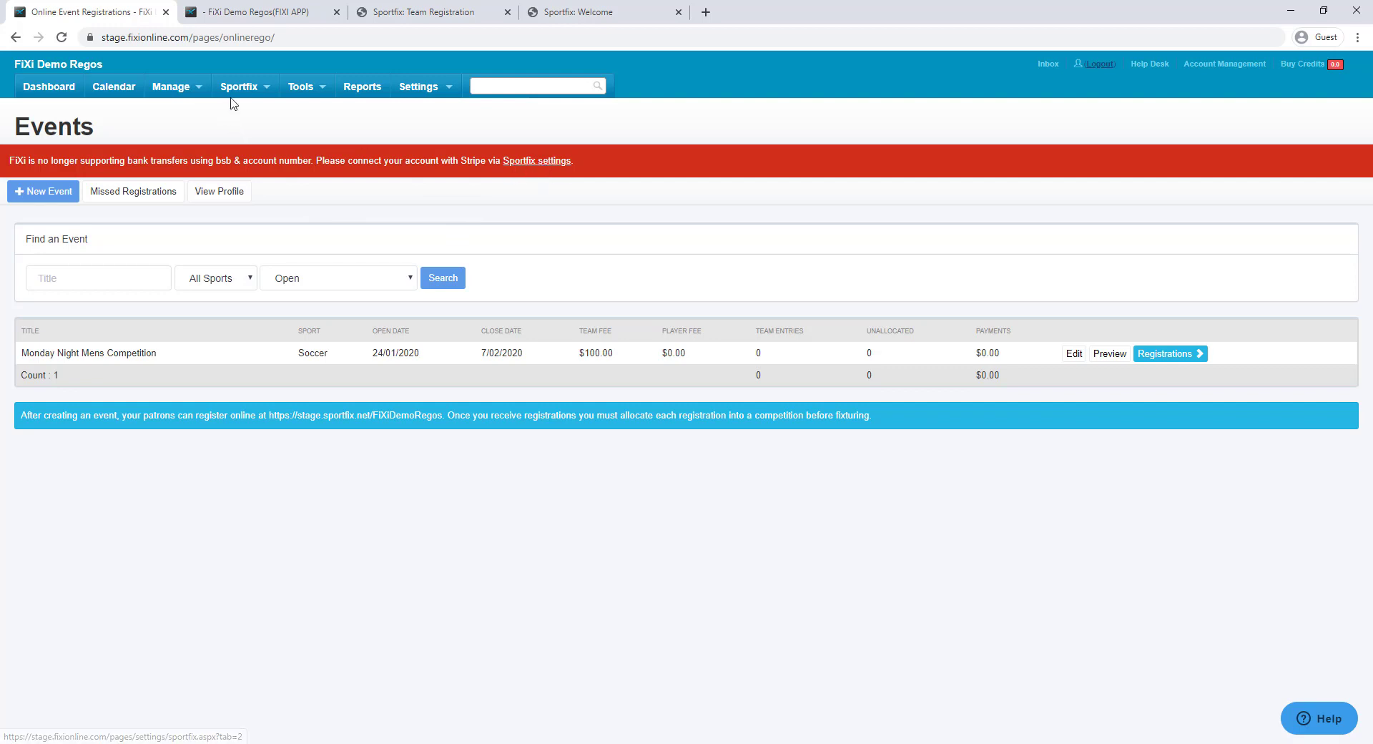
From Sportfix Settings' Online Registrations tab, start Connect with Stripe to reach Stripe's activation form
click(236, 88)
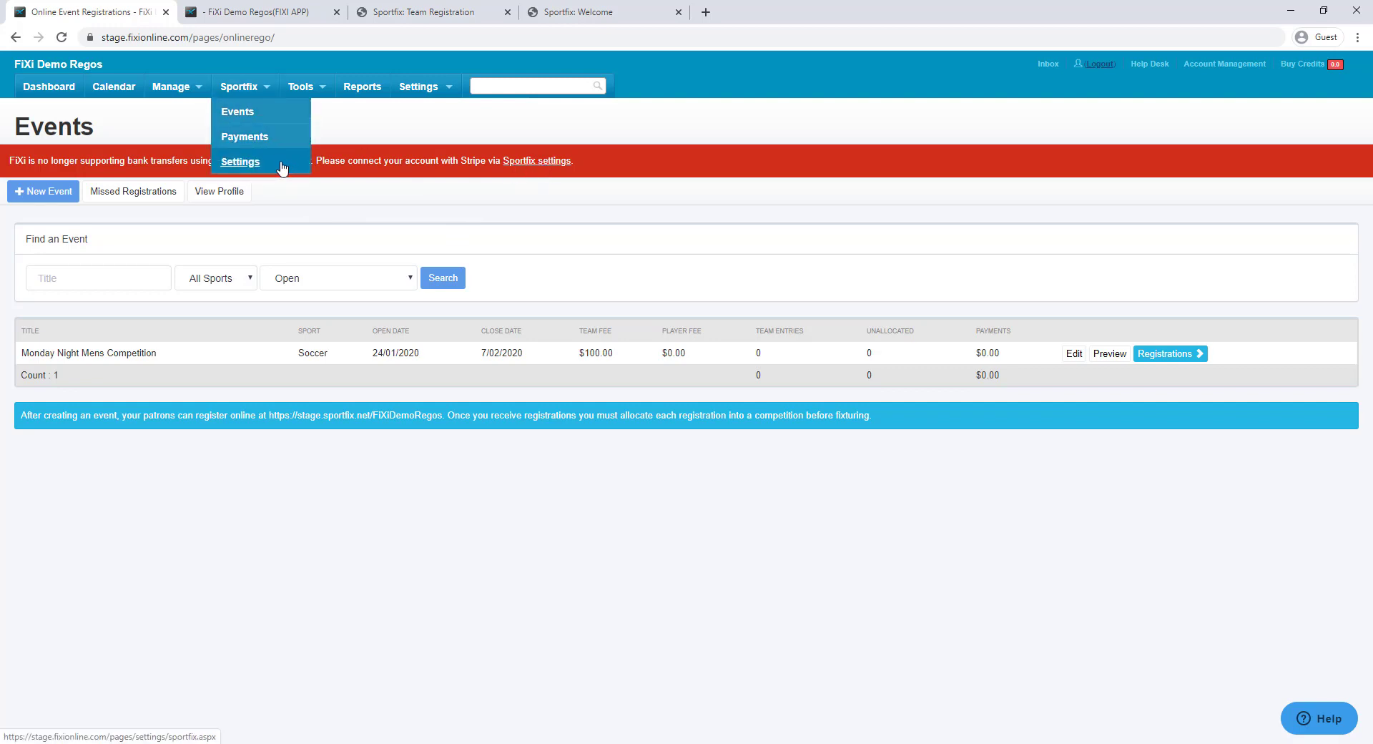
click(292, 166)
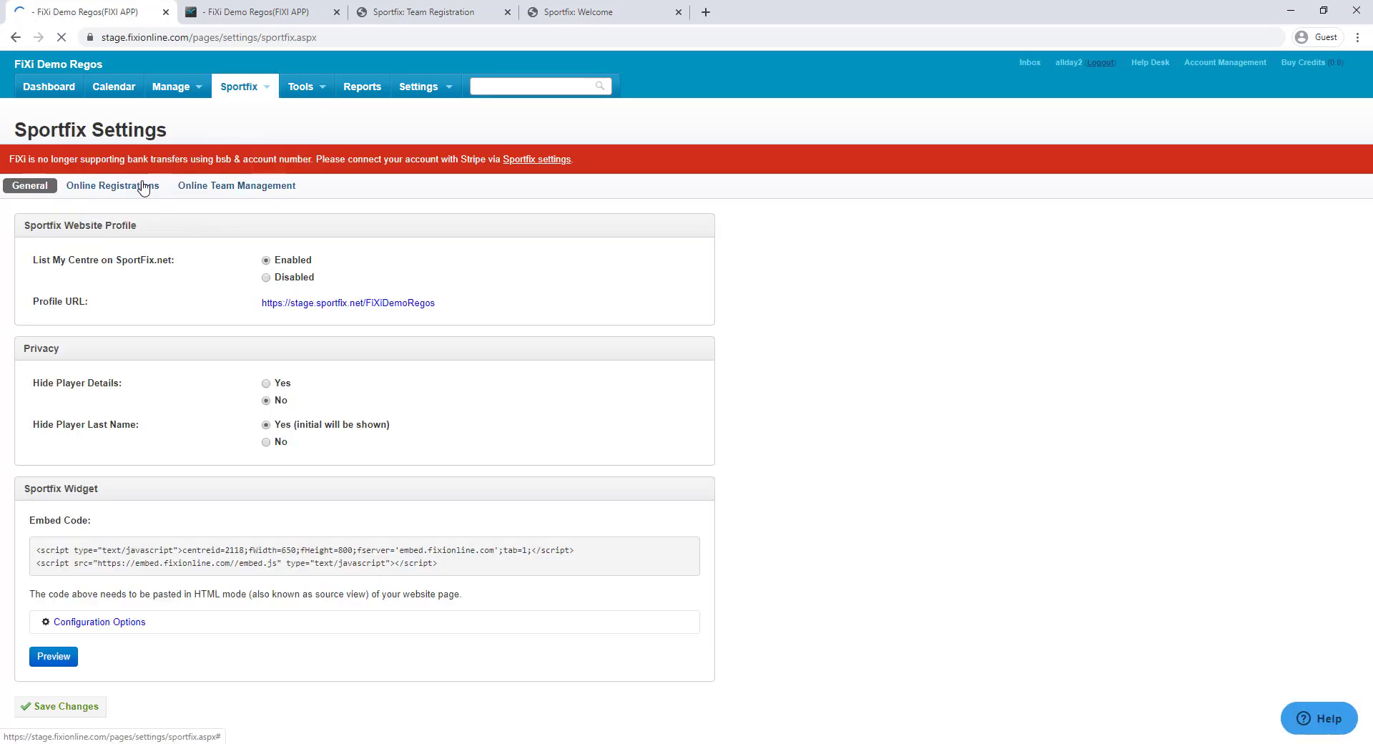
click(143, 188)
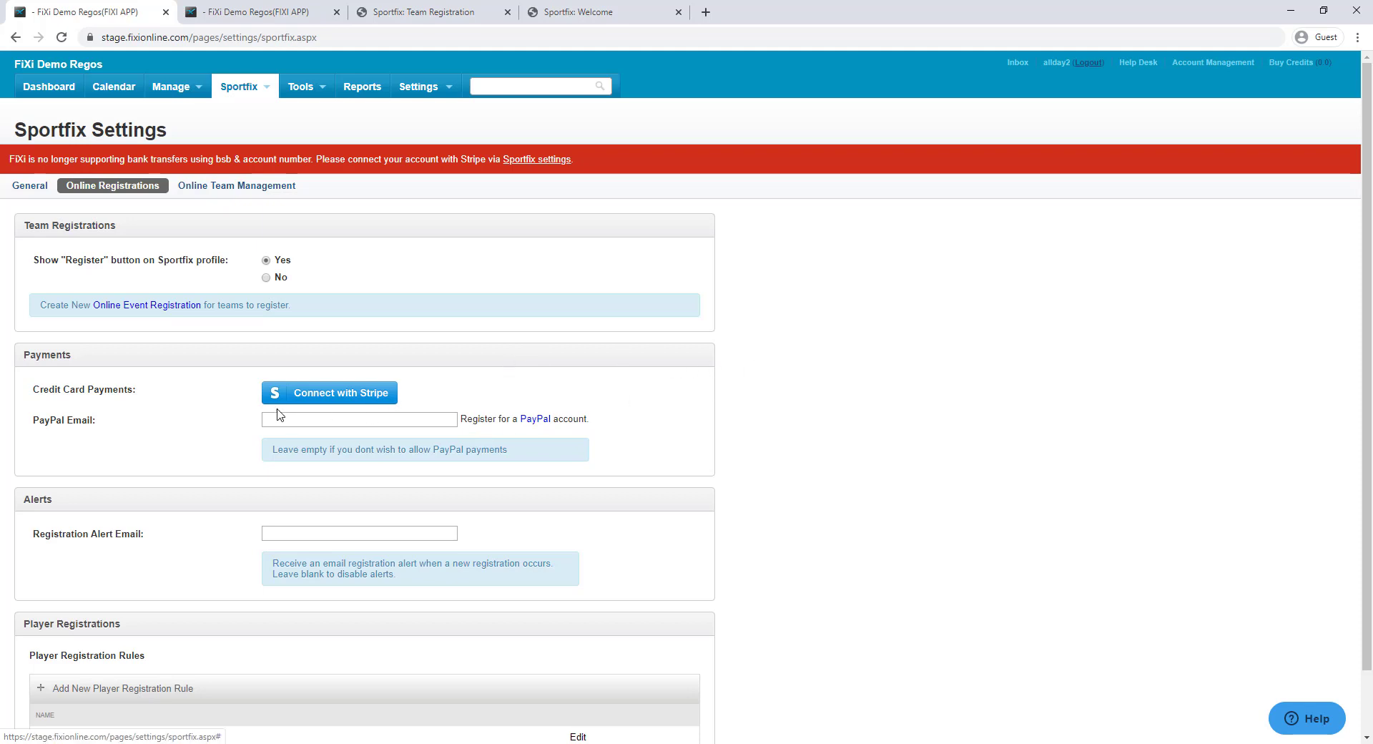
click(336, 397)
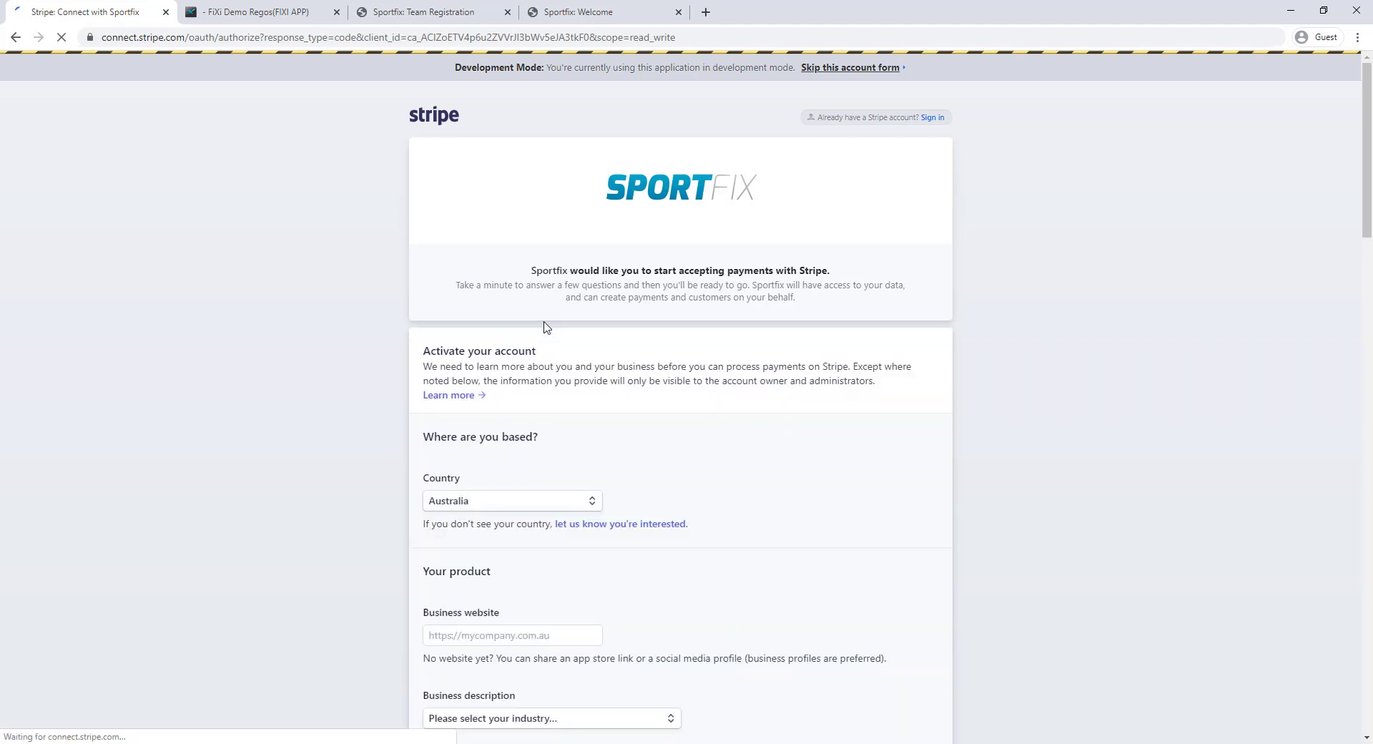
Look through Stripe's activation form, then skip it from the Development Mode banner
scroll(522, 341, down, 1)
scroll(520, 340, down, 2)
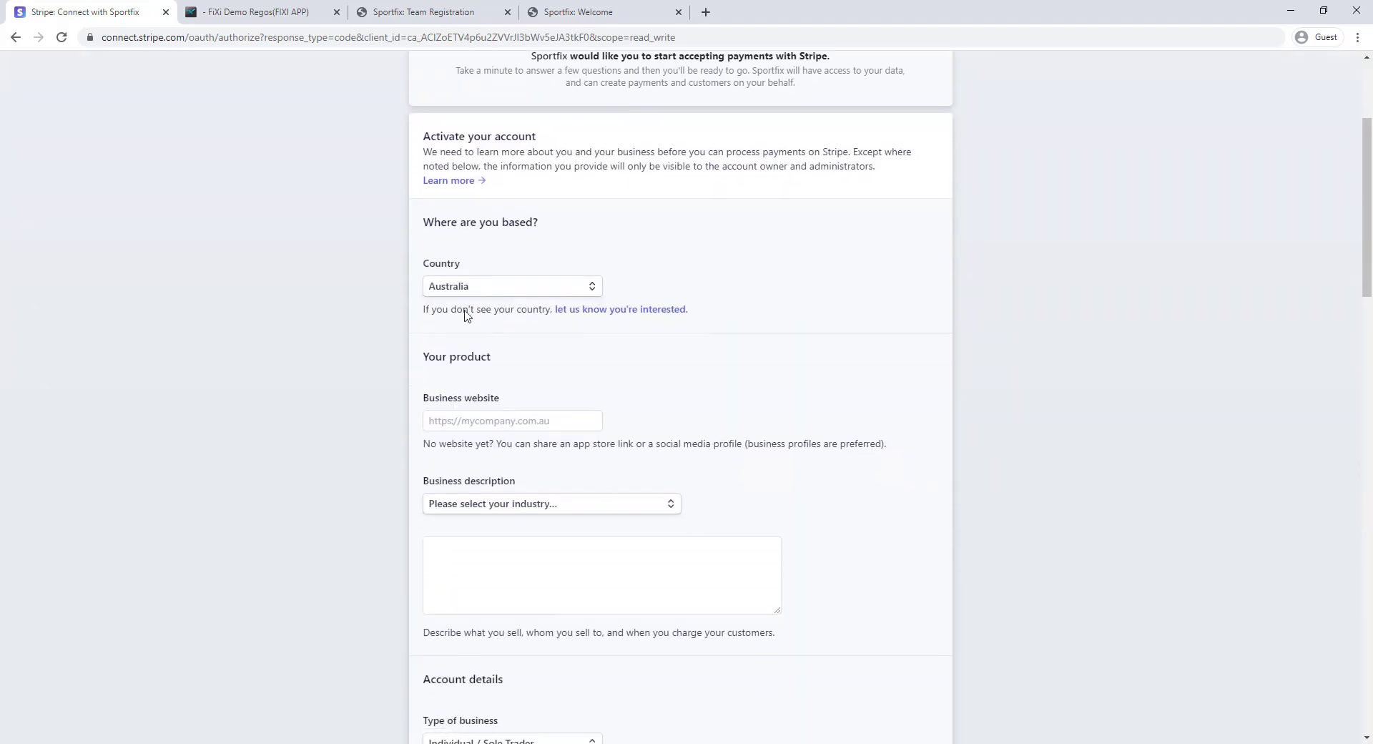
scroll(301, 351, down, 5)
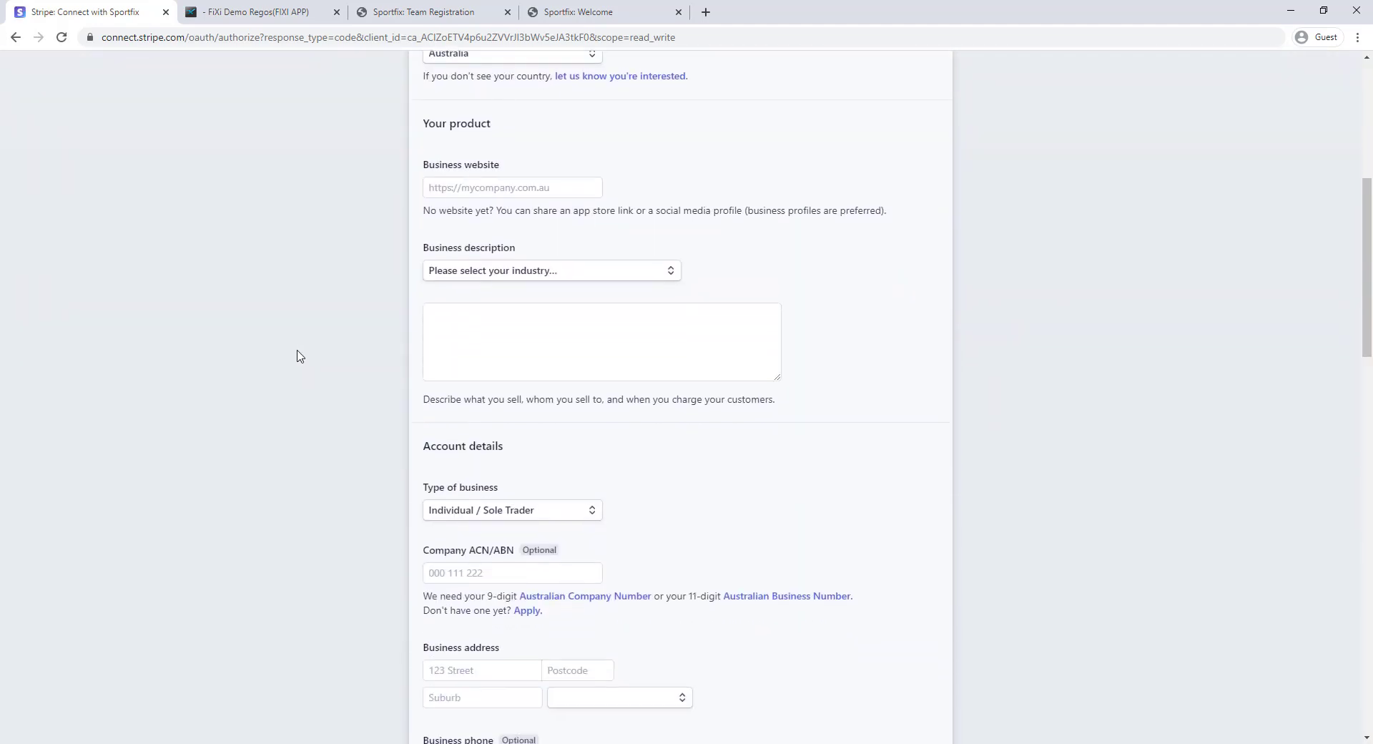
scroll(300, 336, down, 2)
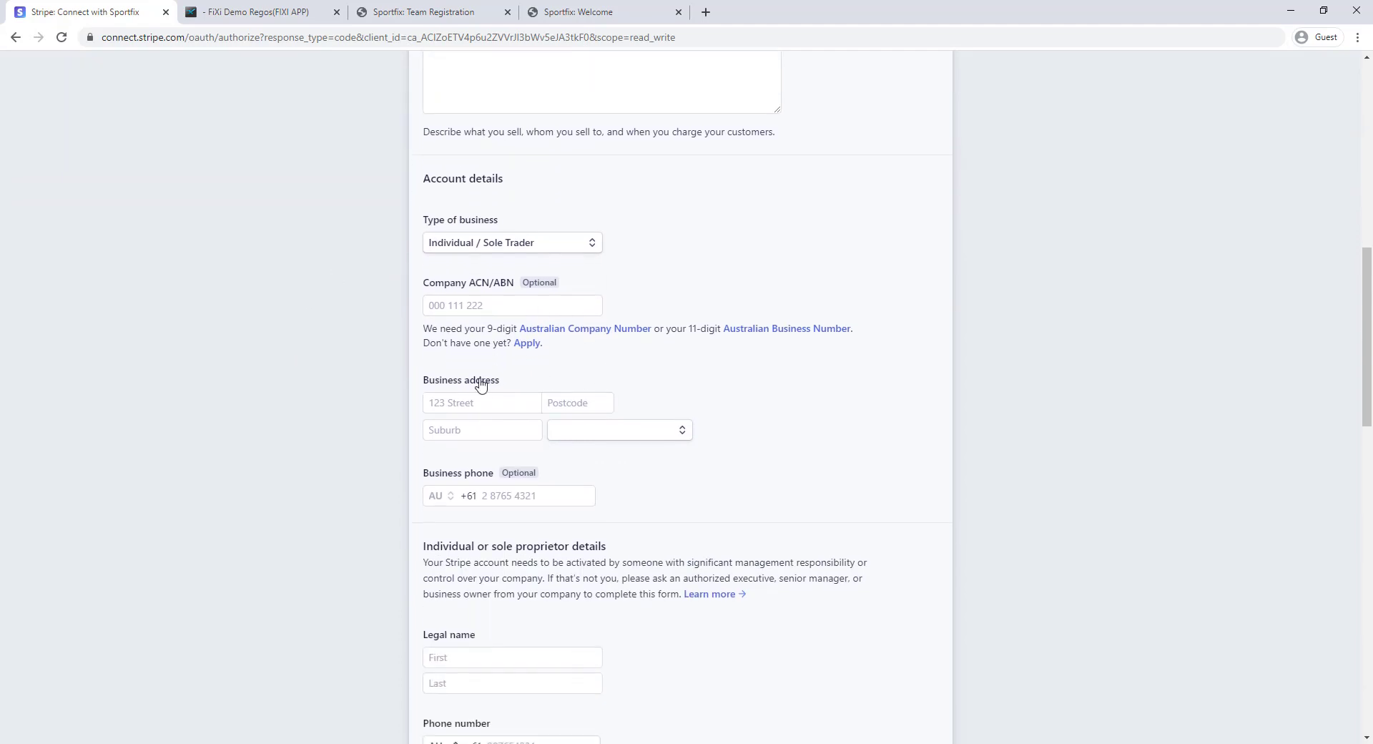
scroll(444, 390, down, 5)
scroll(355, 387, down, 7)
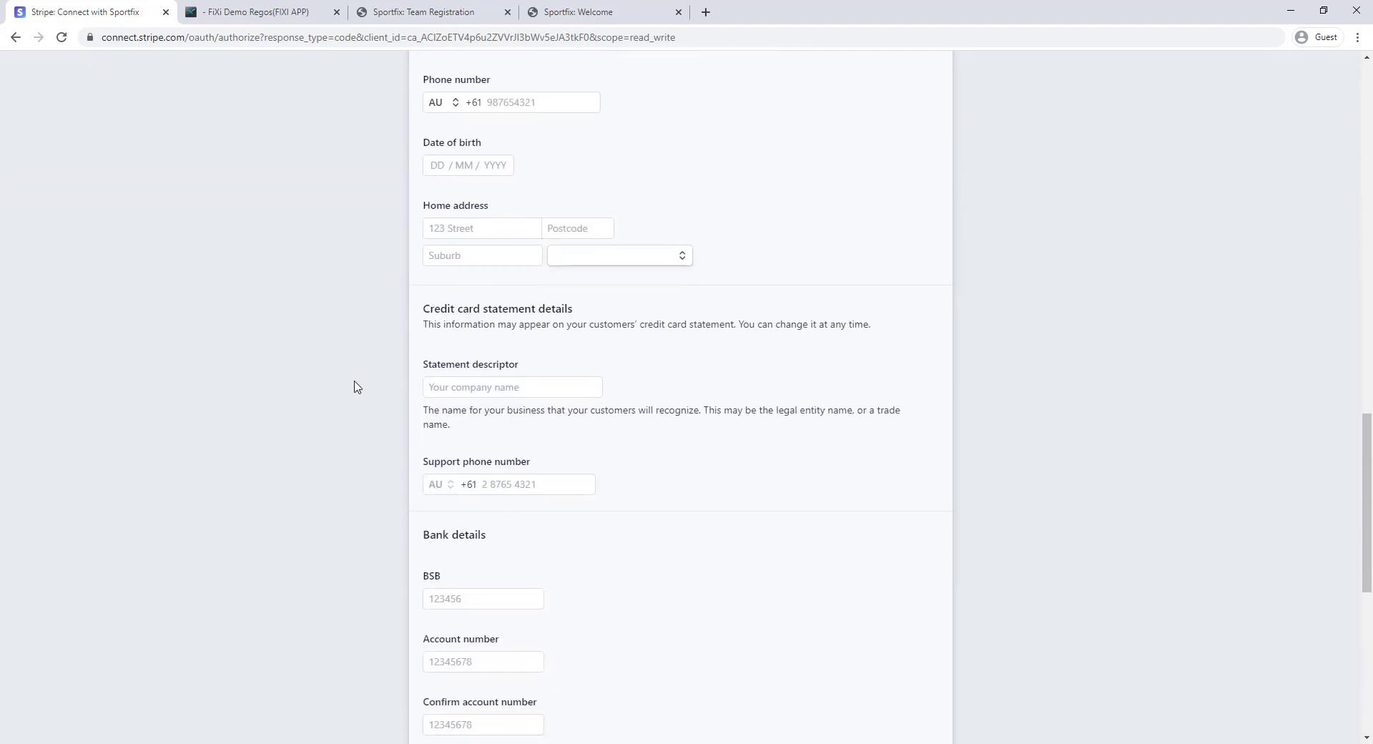
scroll(356, 388, down, 1)
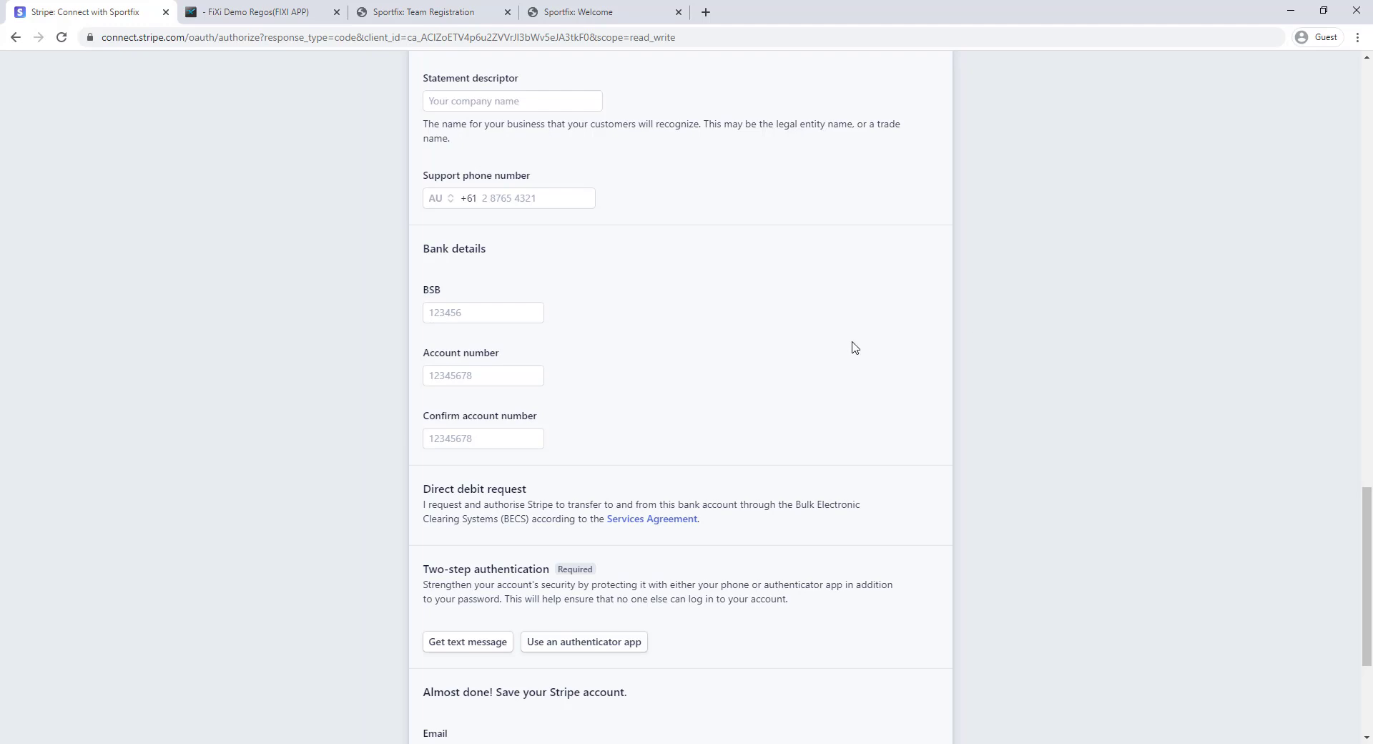
scroll(830, 353, up, 13)
scroll(644, 324, up, 10)
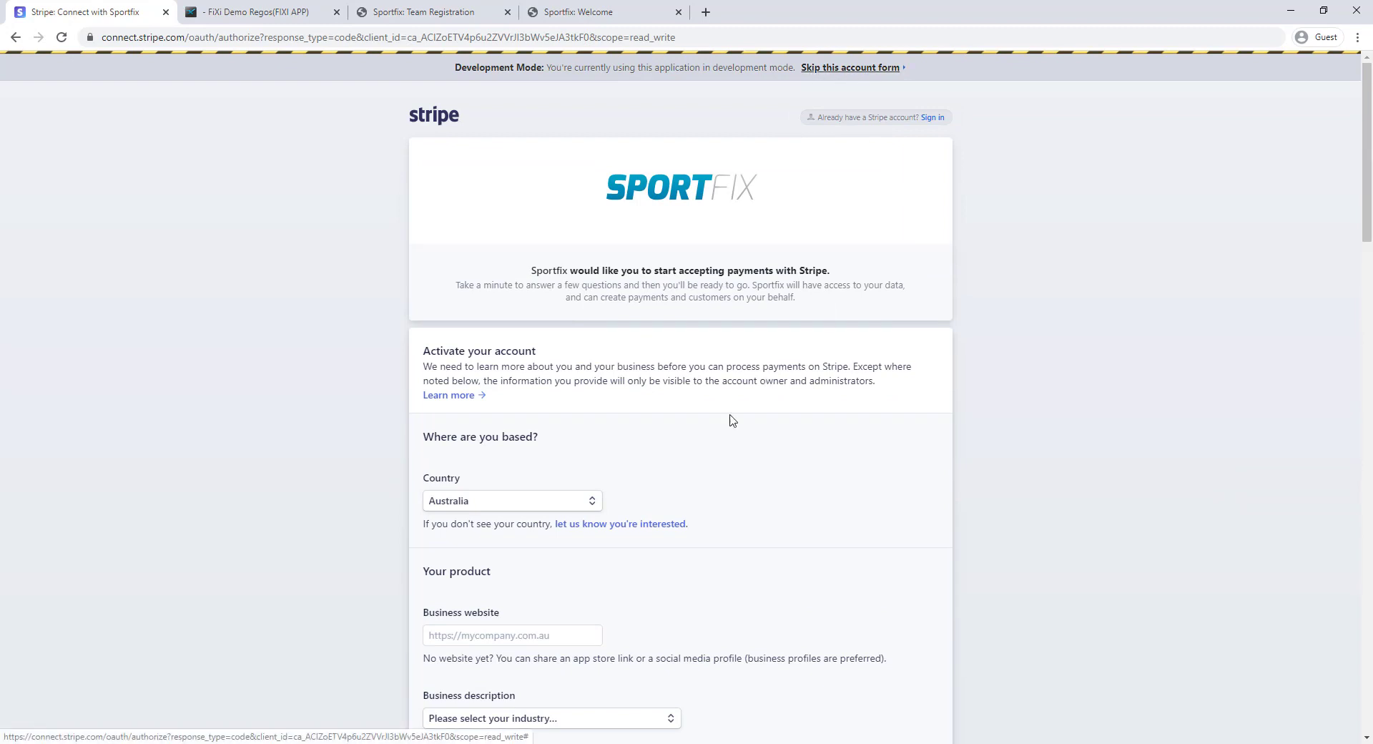
scroll(653, 454, down, 13)
scroll(913, 246, up, 13)
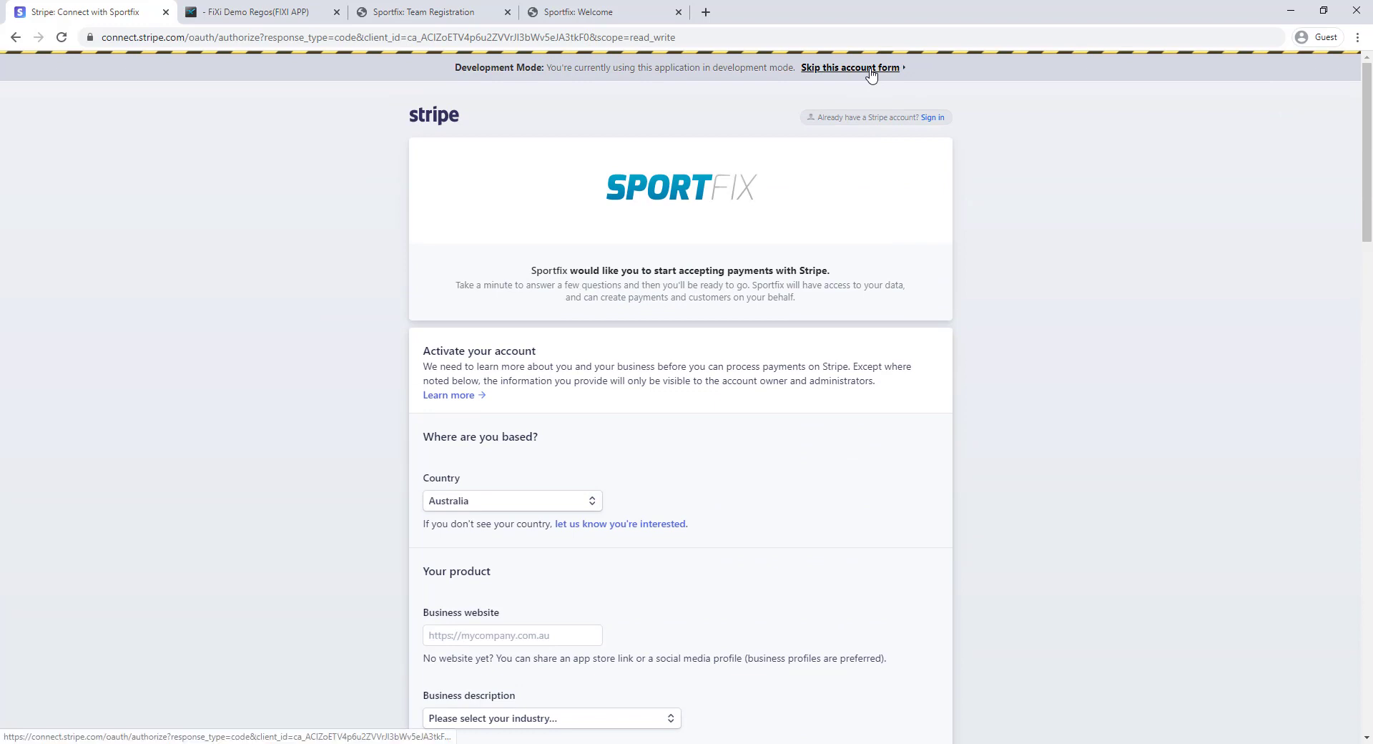
click(871, 72)
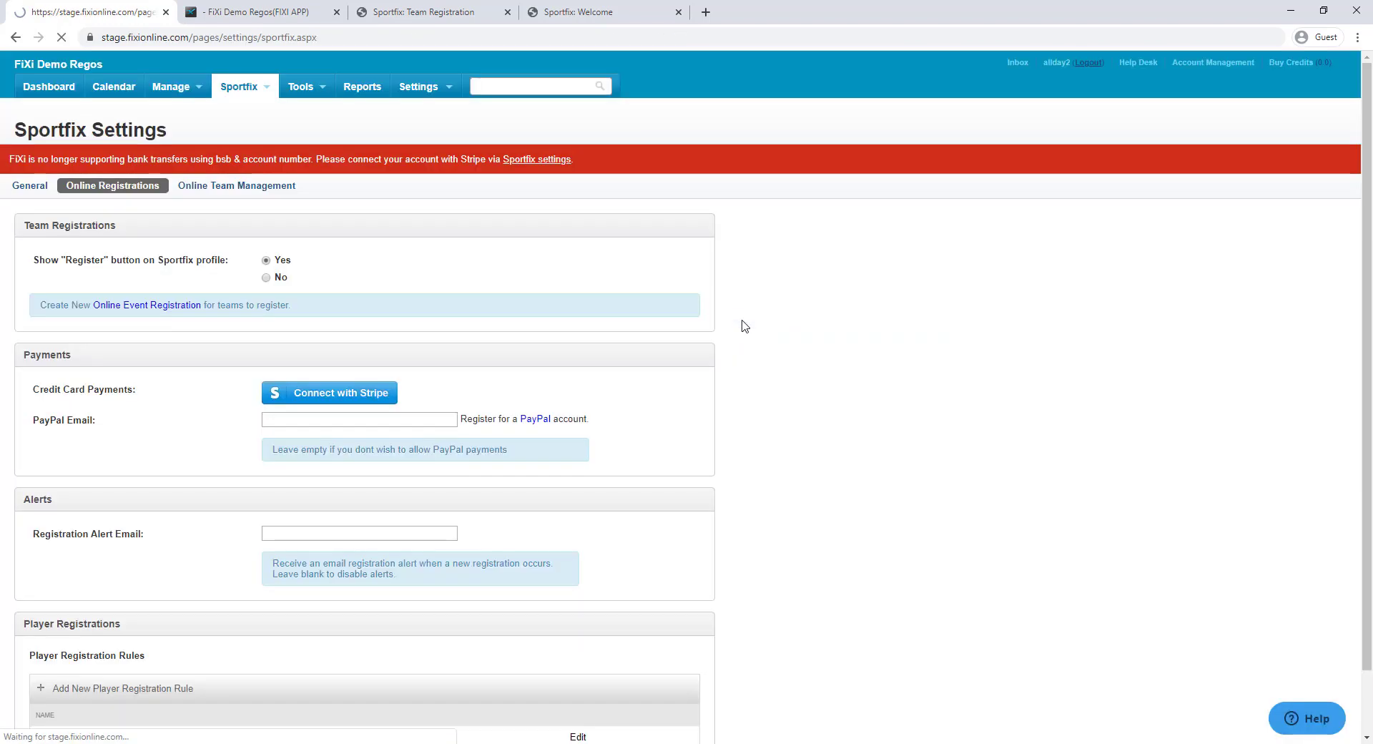
Confirm Stripe shows connected under Online Registrations, then go to the public Team Registration page
click(100, 162)
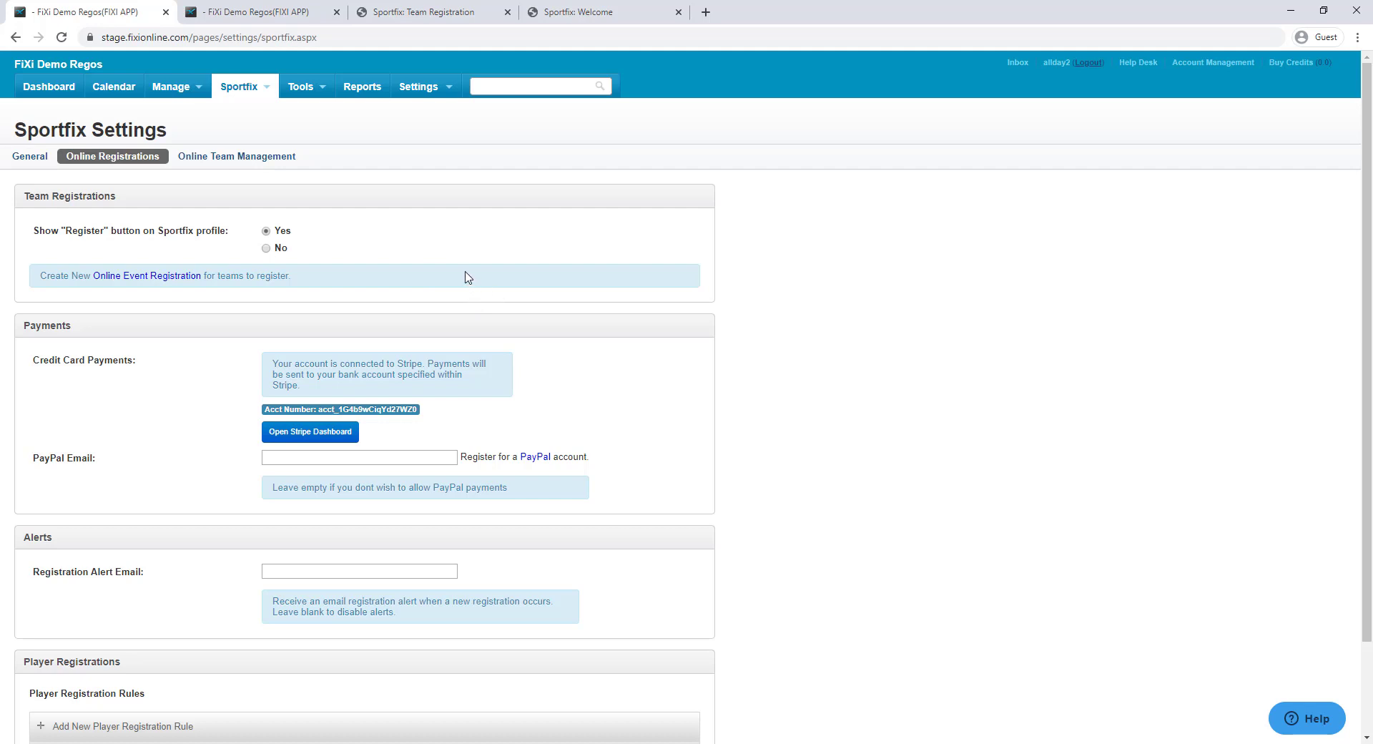
click(399, 19)
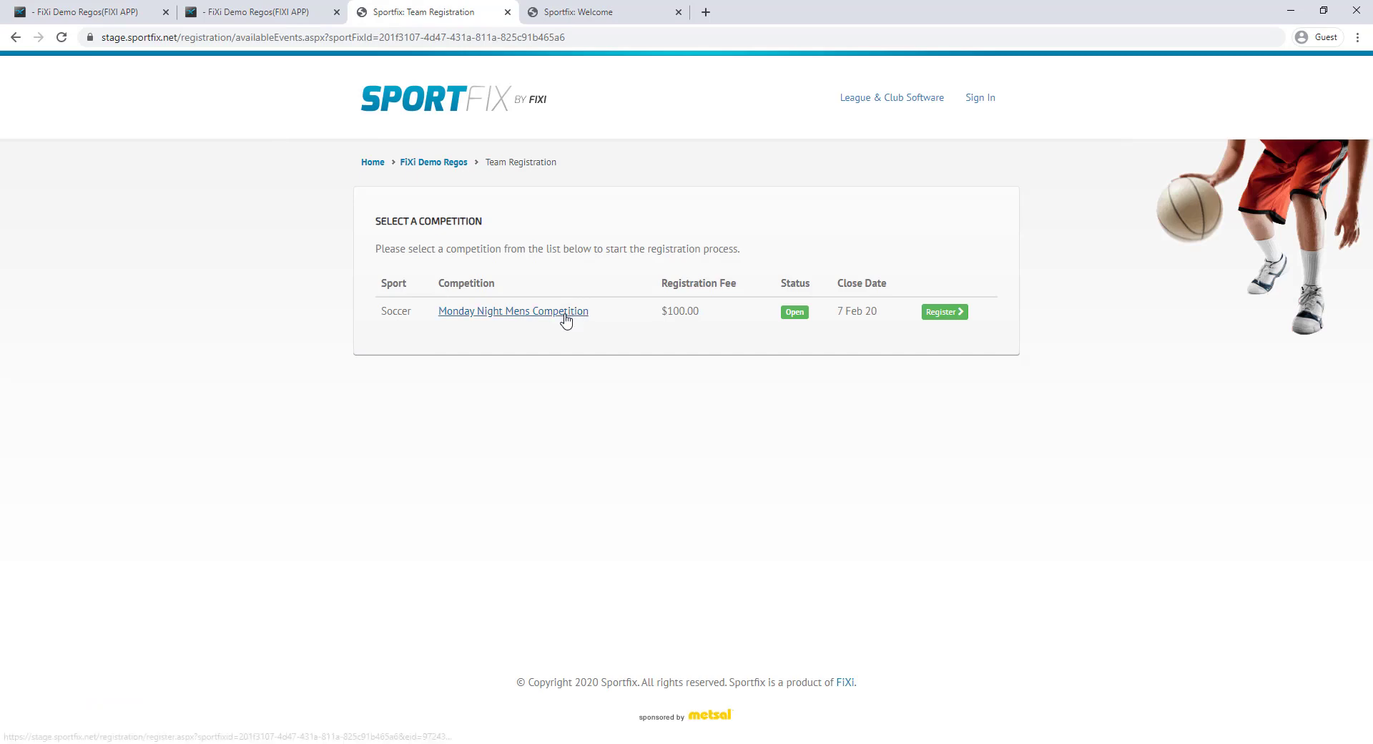
Register for Monday Night Mens Competition and enter the player's login email and password
click(951, 317)
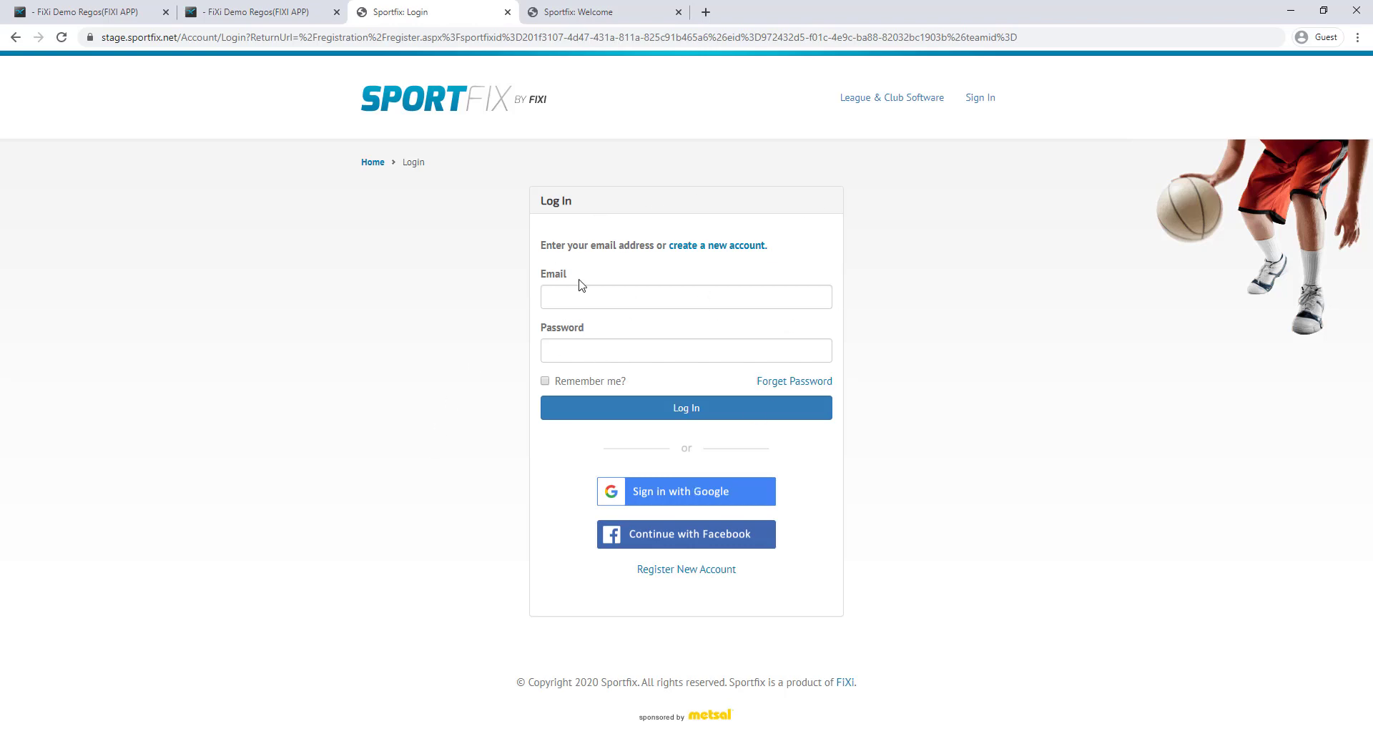
click(755, 306)
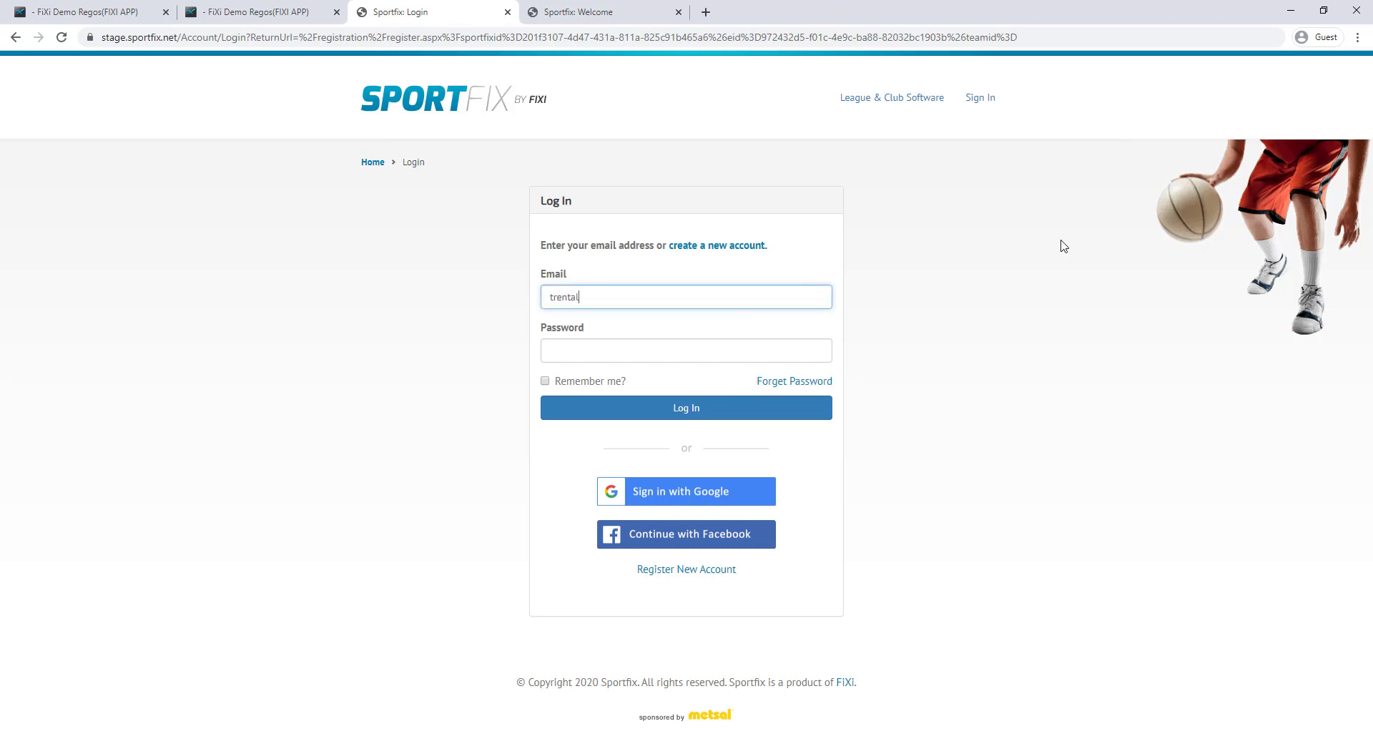
key(Tab)
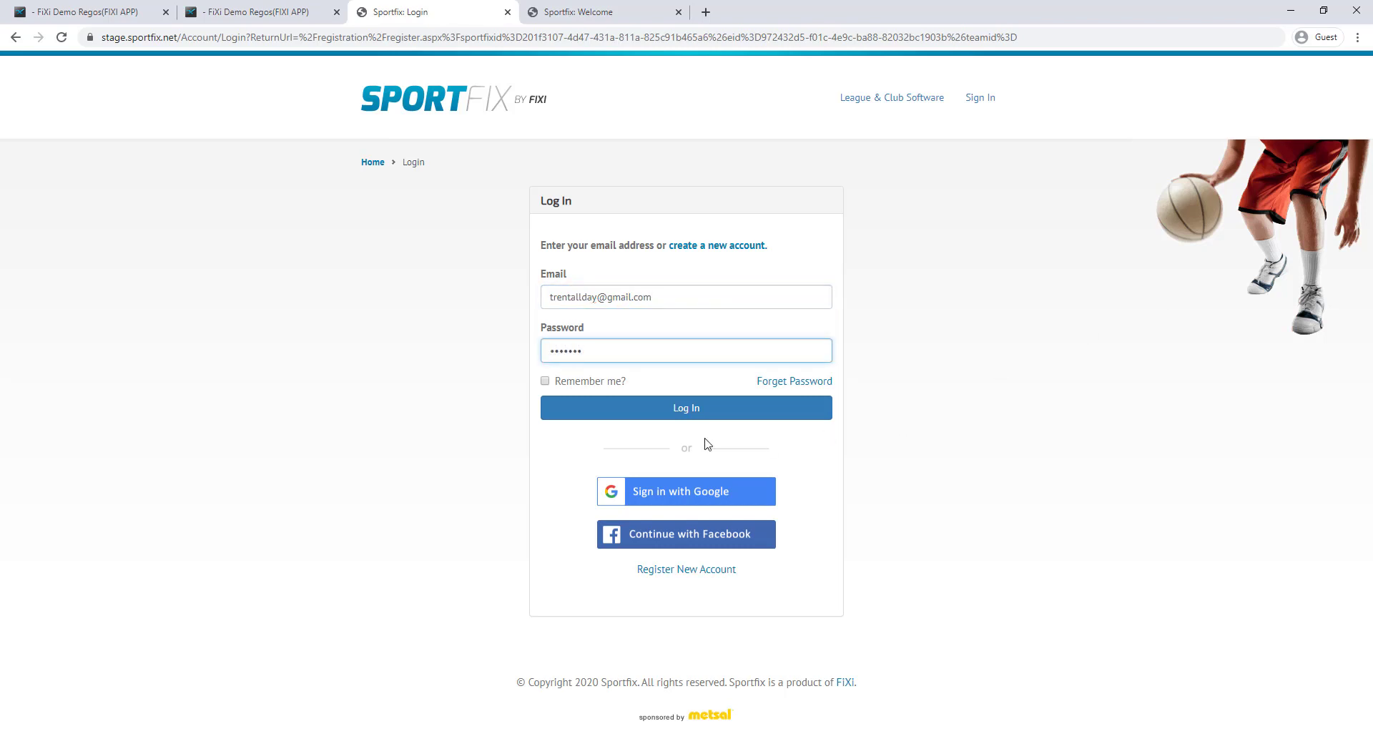
click(687, 418)
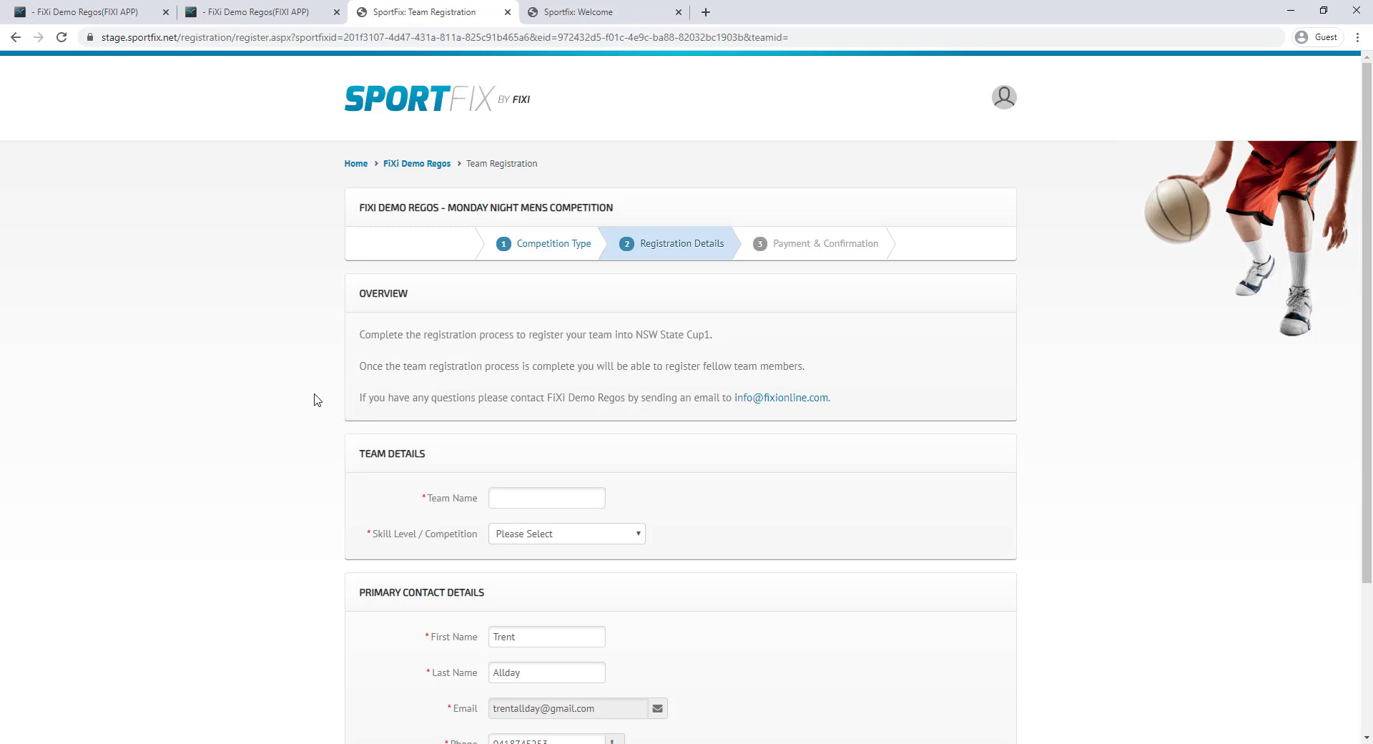
Enter team name Demons, choose Advanced skill level and continue to payment
scroll(611, 386, down, 2)
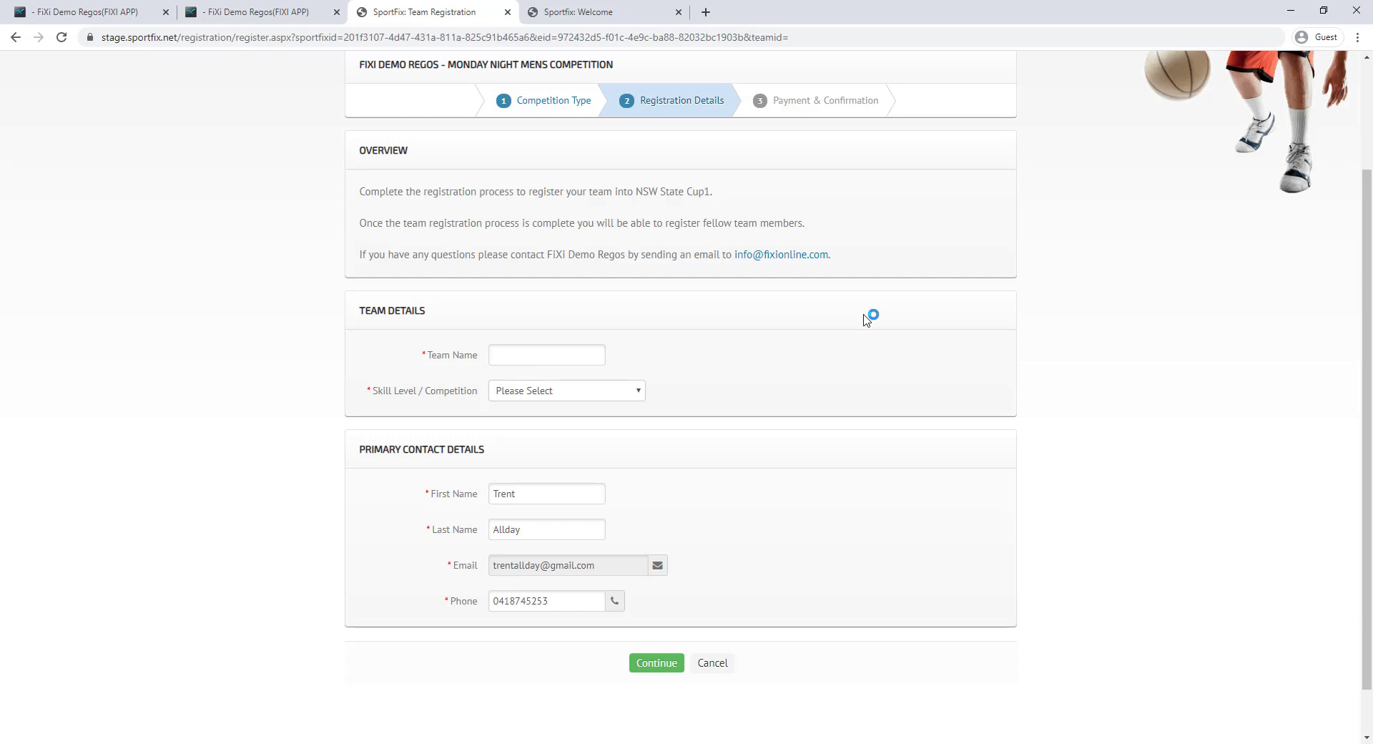
text(mons)
click(565, 392)
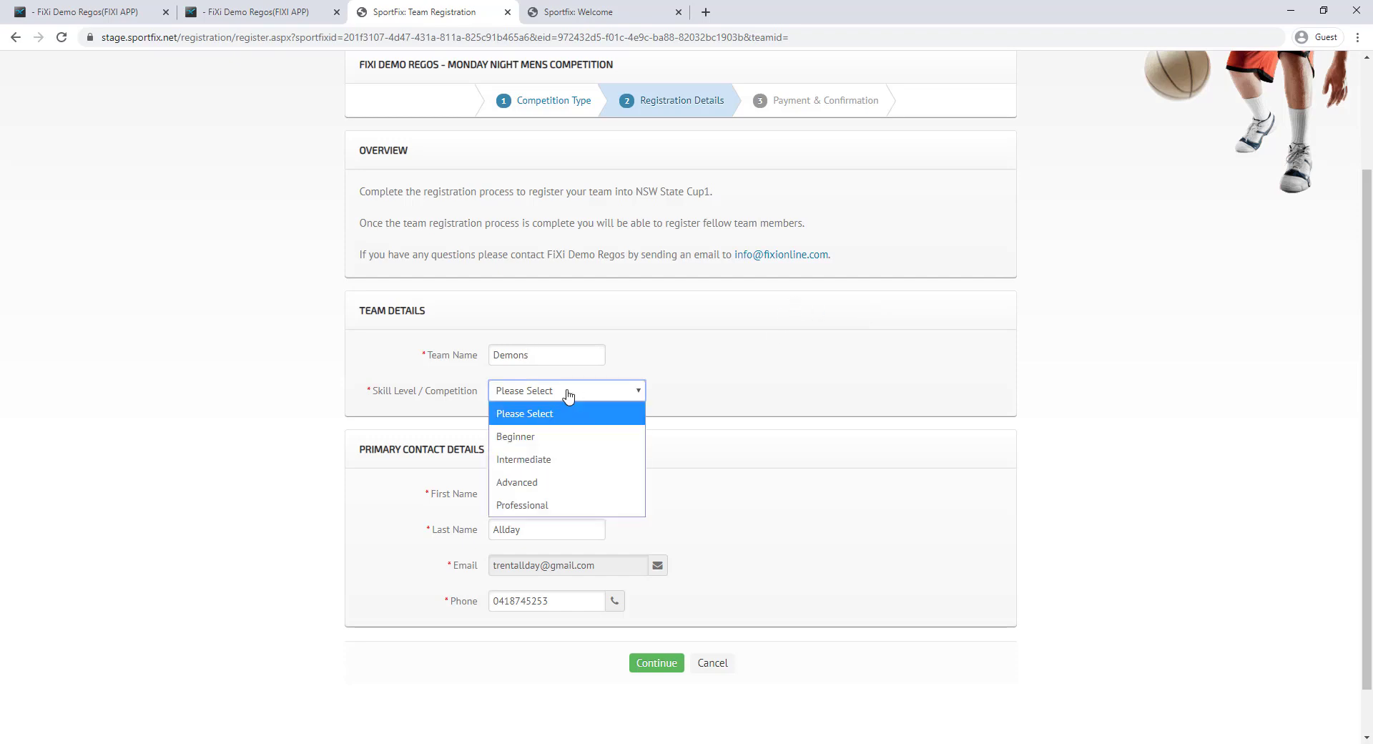
click(546, 478)
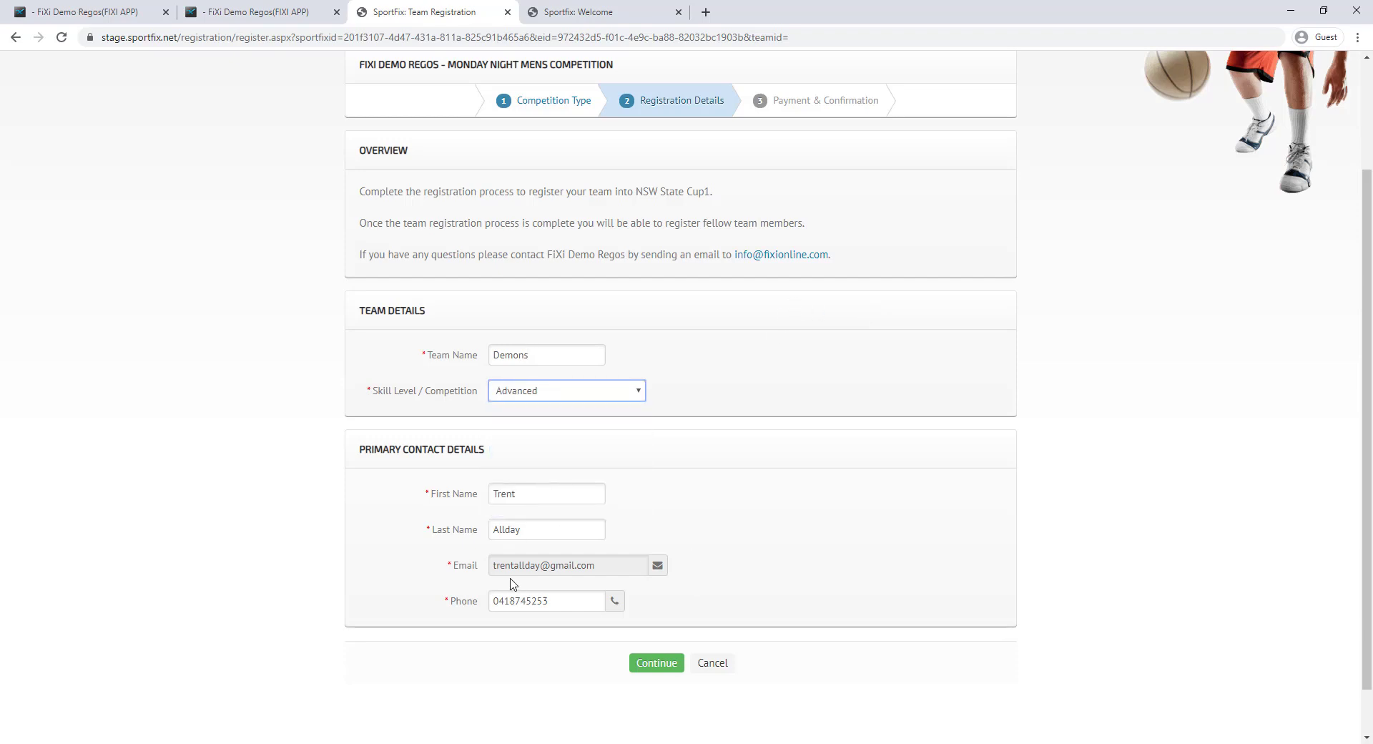
click(652, 661)
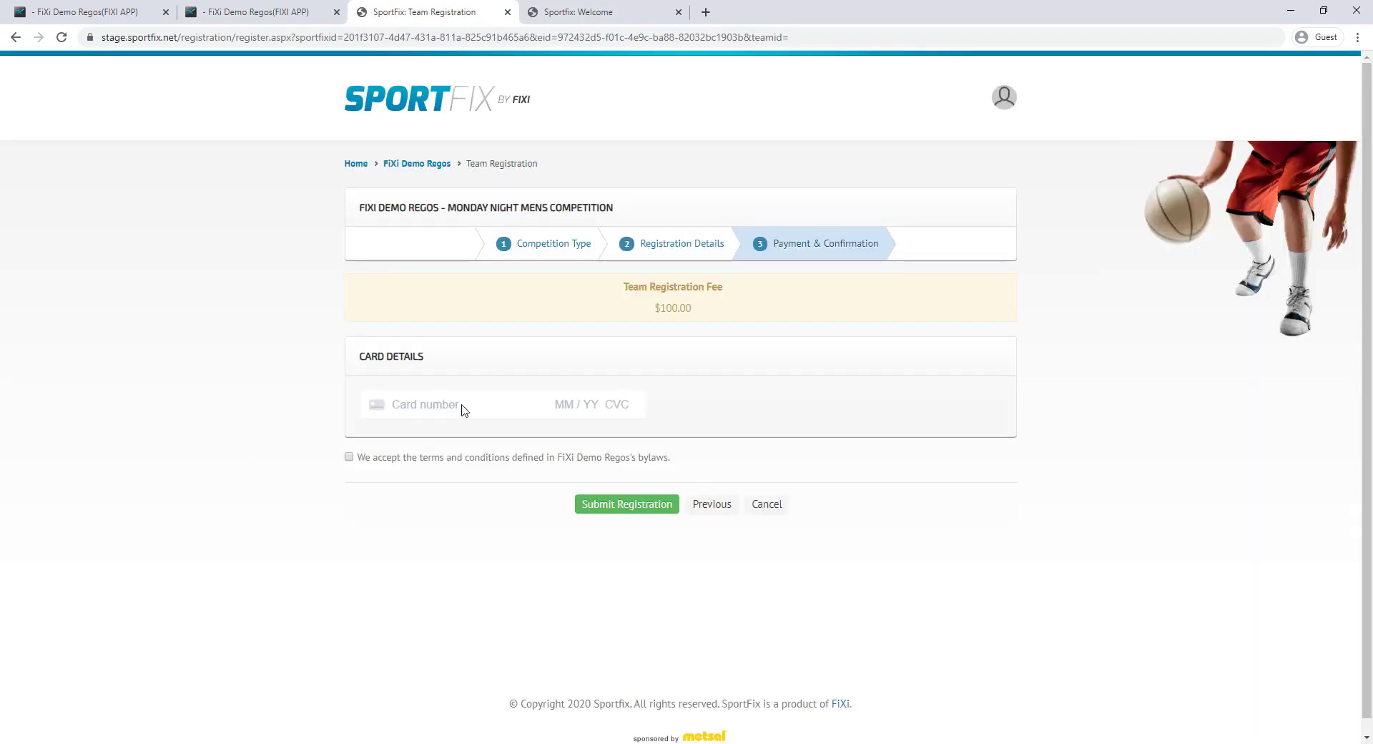
Pay the $100.00 fee with the test card details, accept the terms and submit
drag(623, 287, 766, 309)
click(767, 309)
text(42)
text(4242424242424204242424)
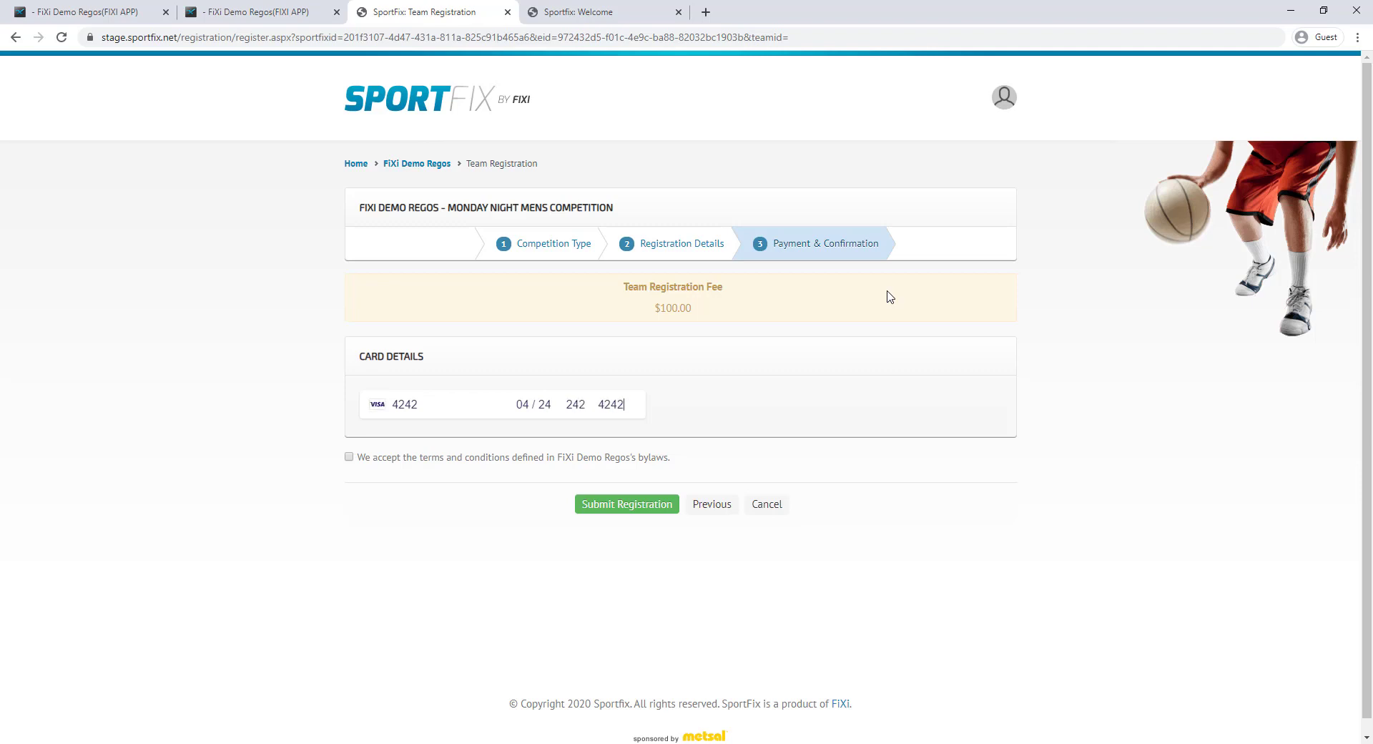
click(583, 456)
click(629, 505)
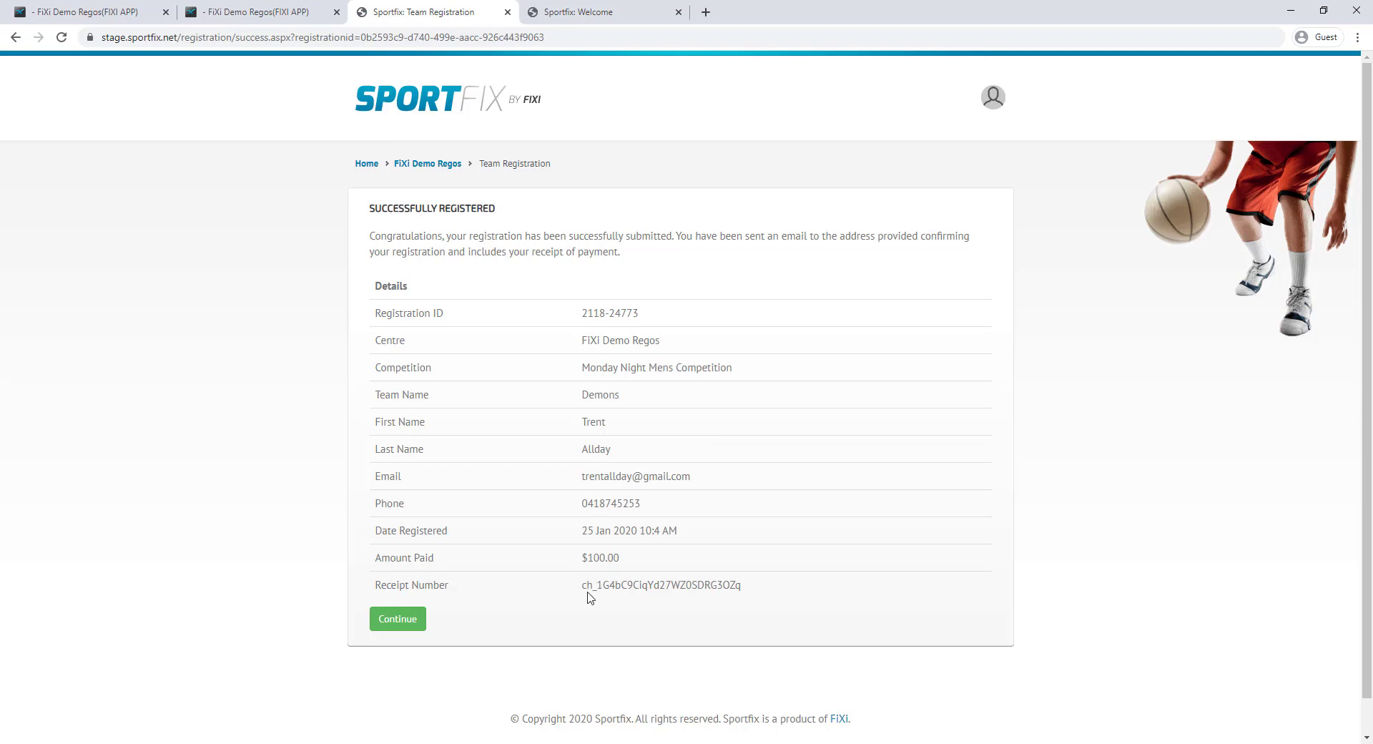
Note the receipt number and continue to registration 24773's details
drag(585, 593, 767, 591)
click(765, 588)
click(390, 621)
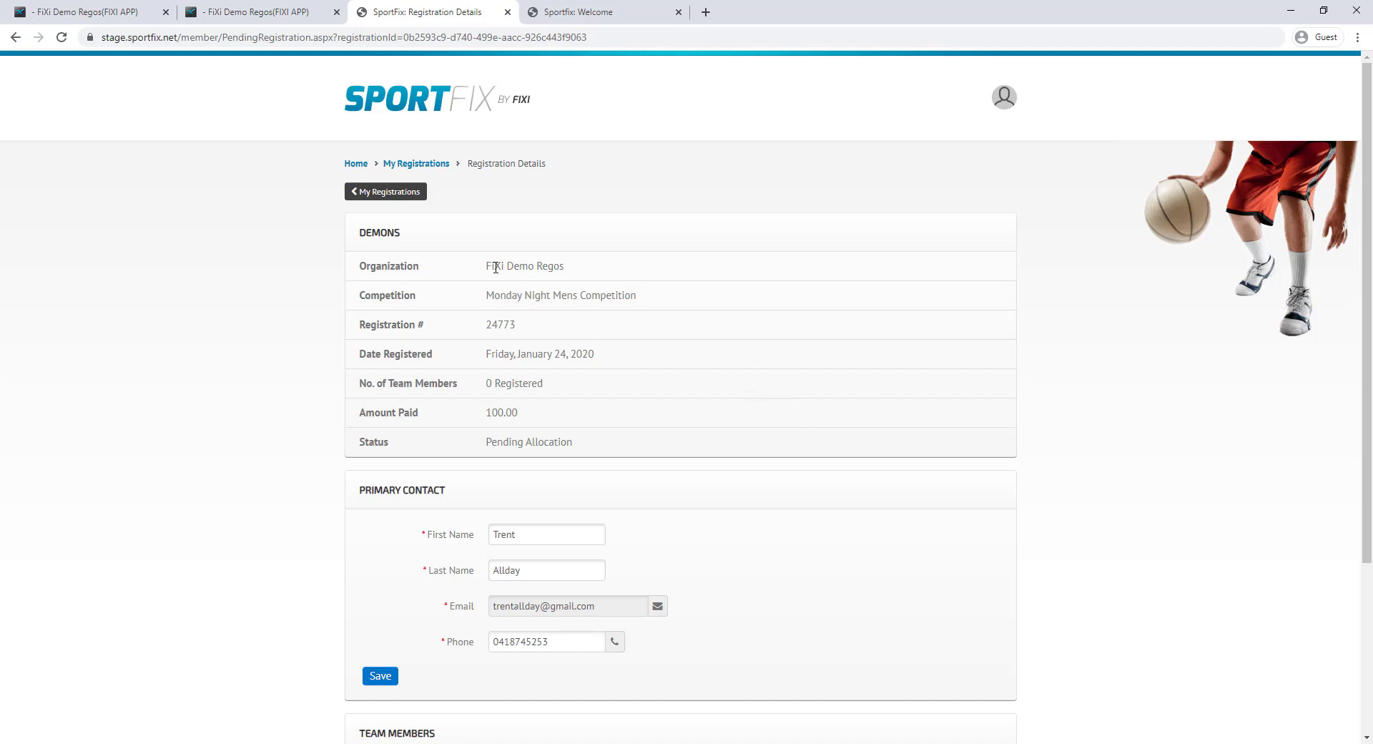
Check that Team Members is empty and open the Add New Team Member form
scroll(486, 307, down, 3)
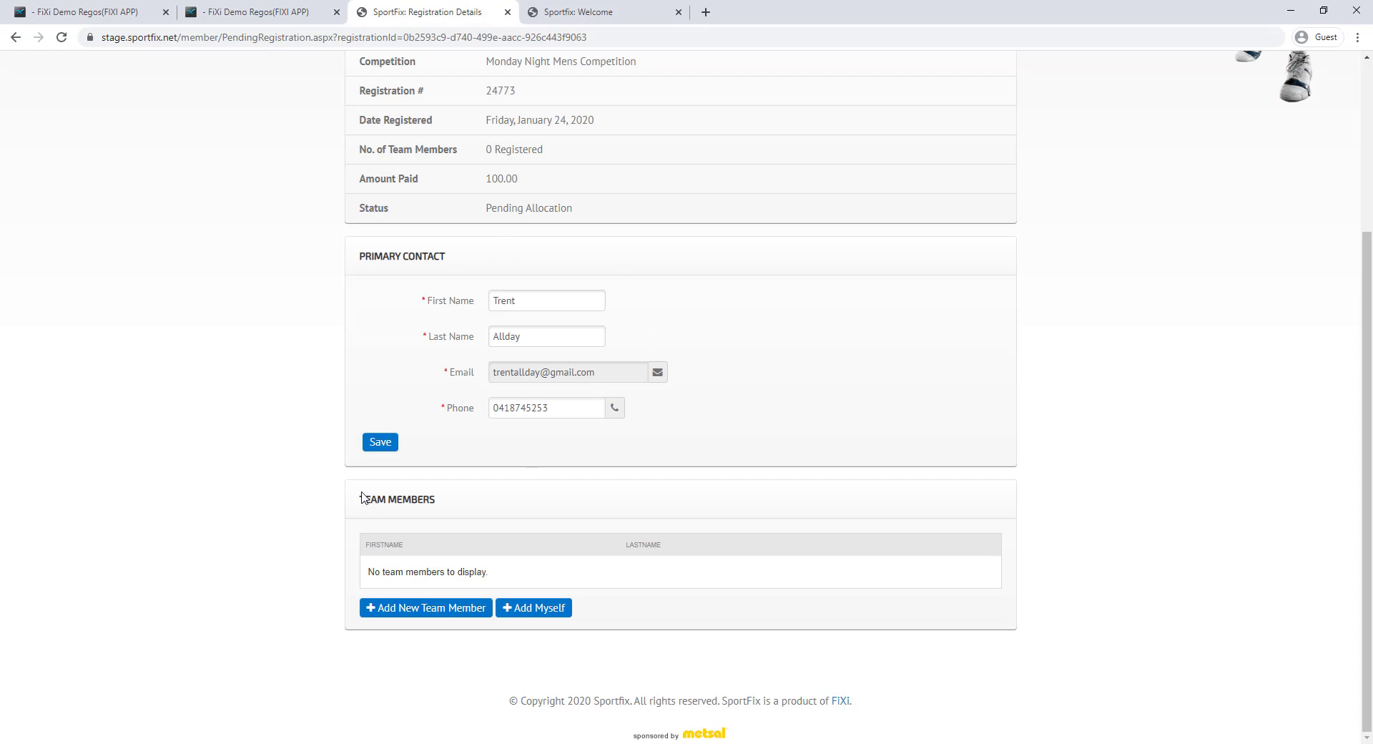
drag(360, 500, 506, 506)
click(299, 475)
click(458, 613)
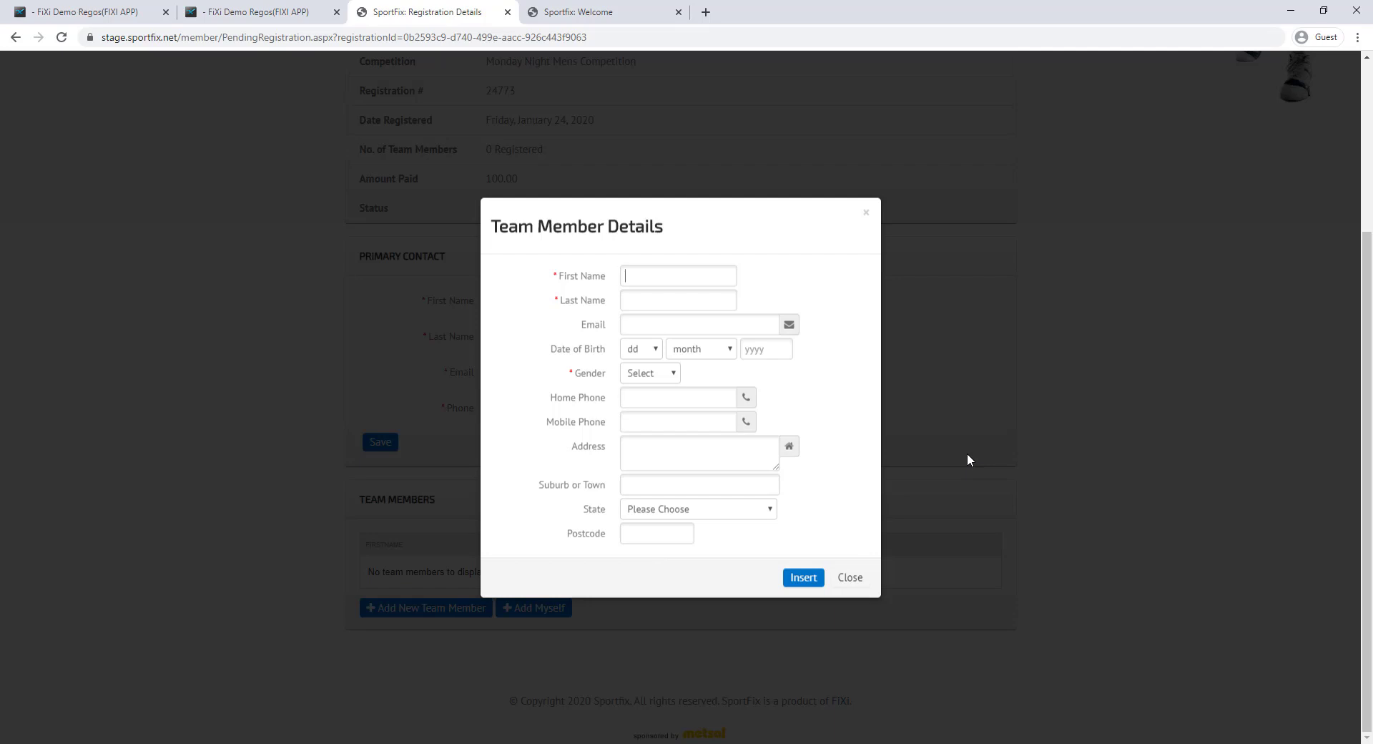
Add team member John with gender Male
text(John)
click(643, 373)
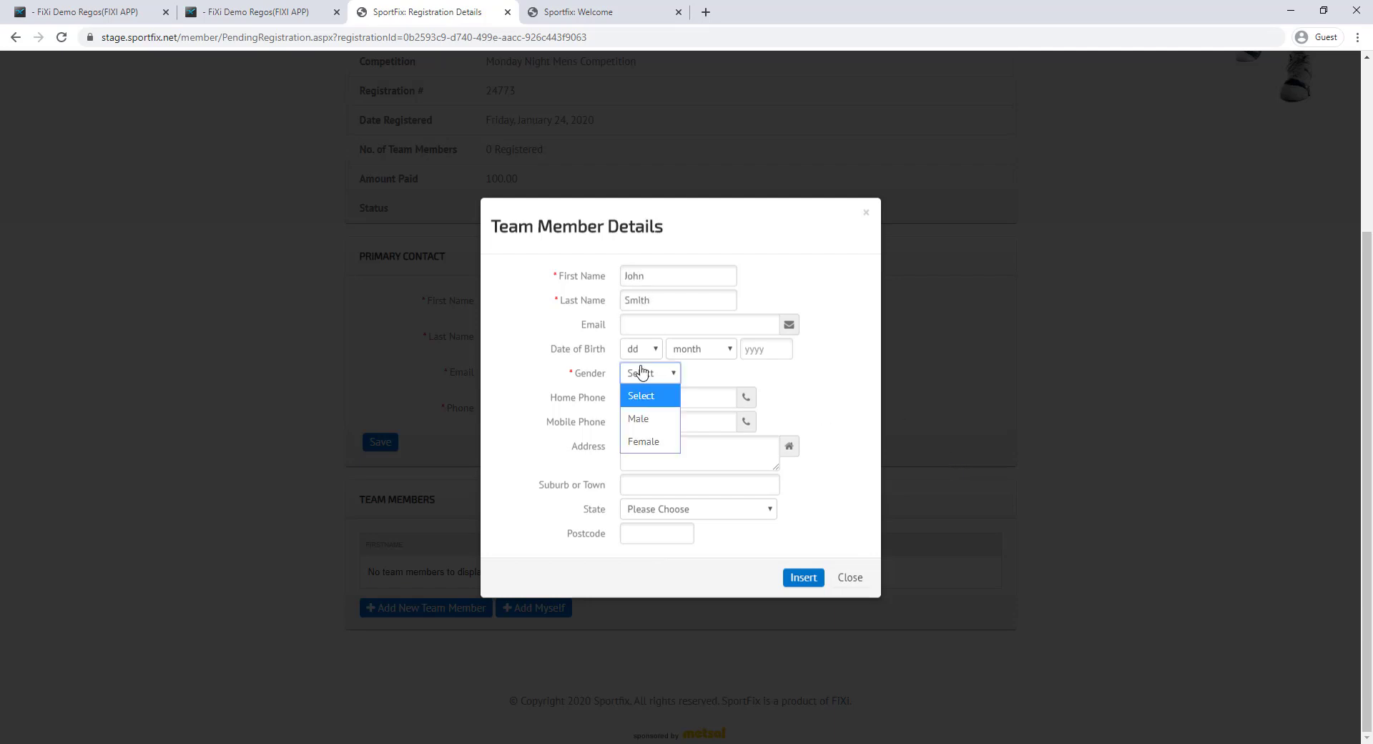
click(643, 419)
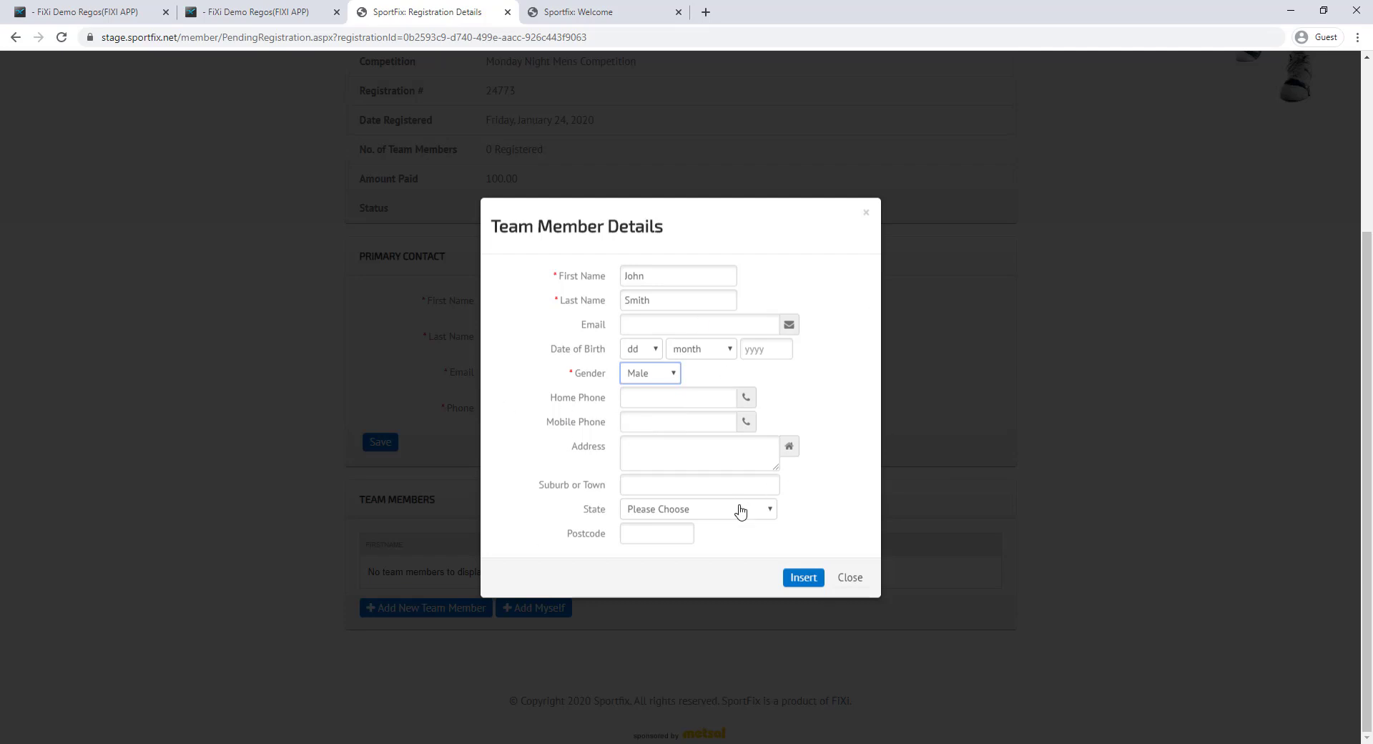
click(801, 578)
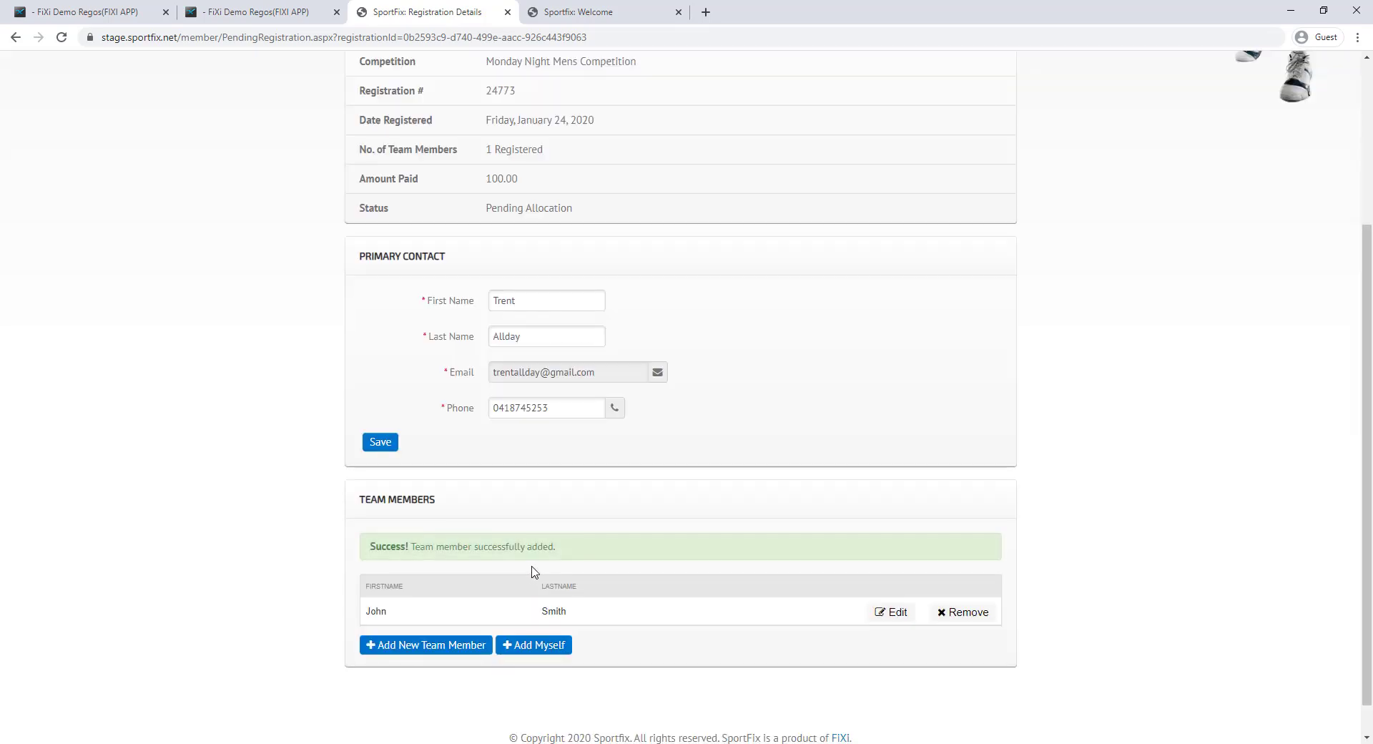
Add the primary contact as a Male team member and check the registration's amount paid
click(541, 644)
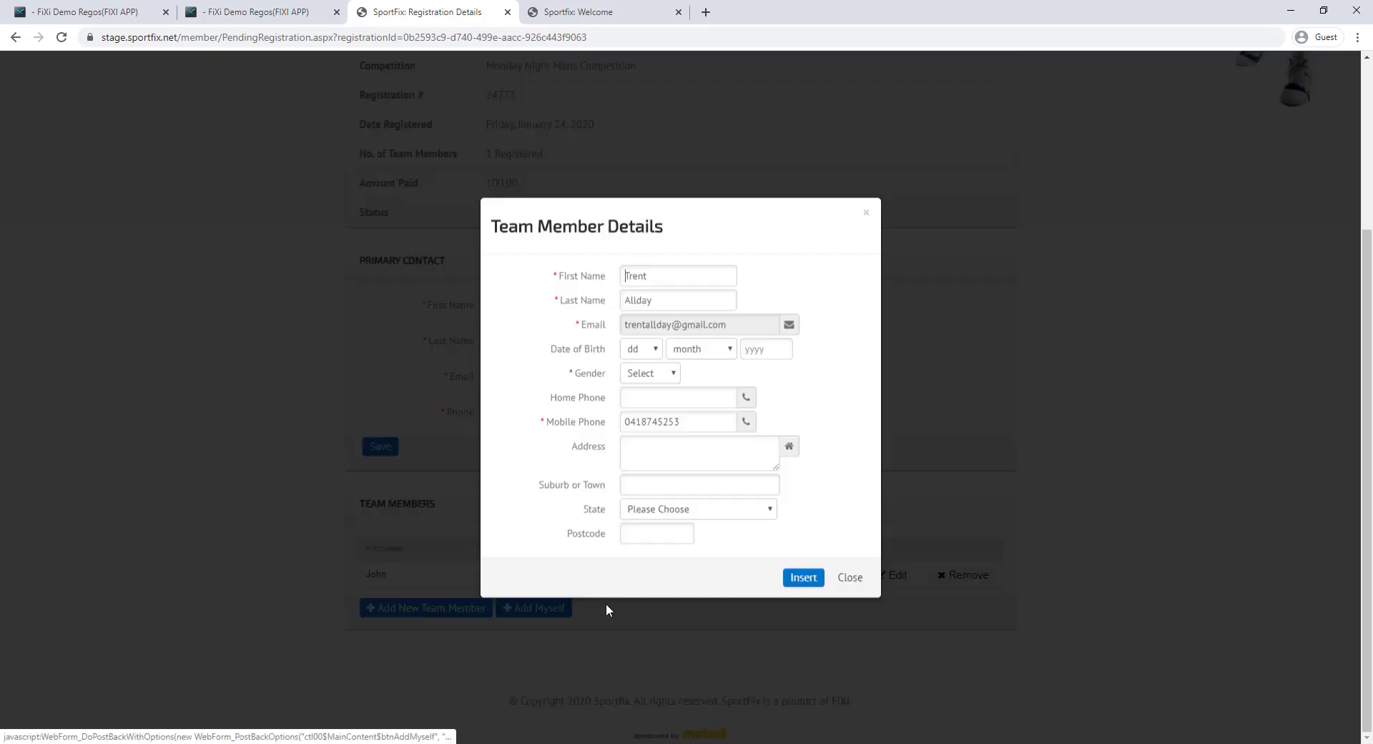
click(802, 579)
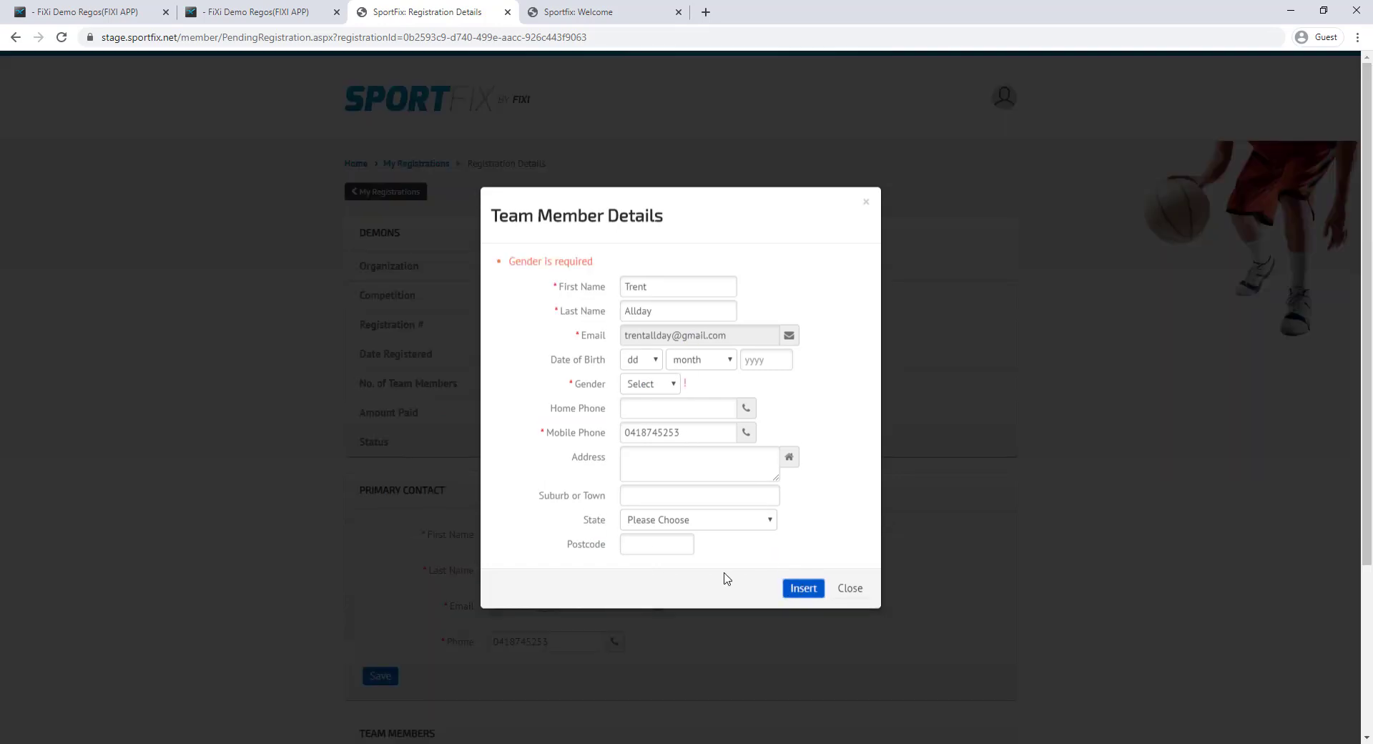
click(658, 386)
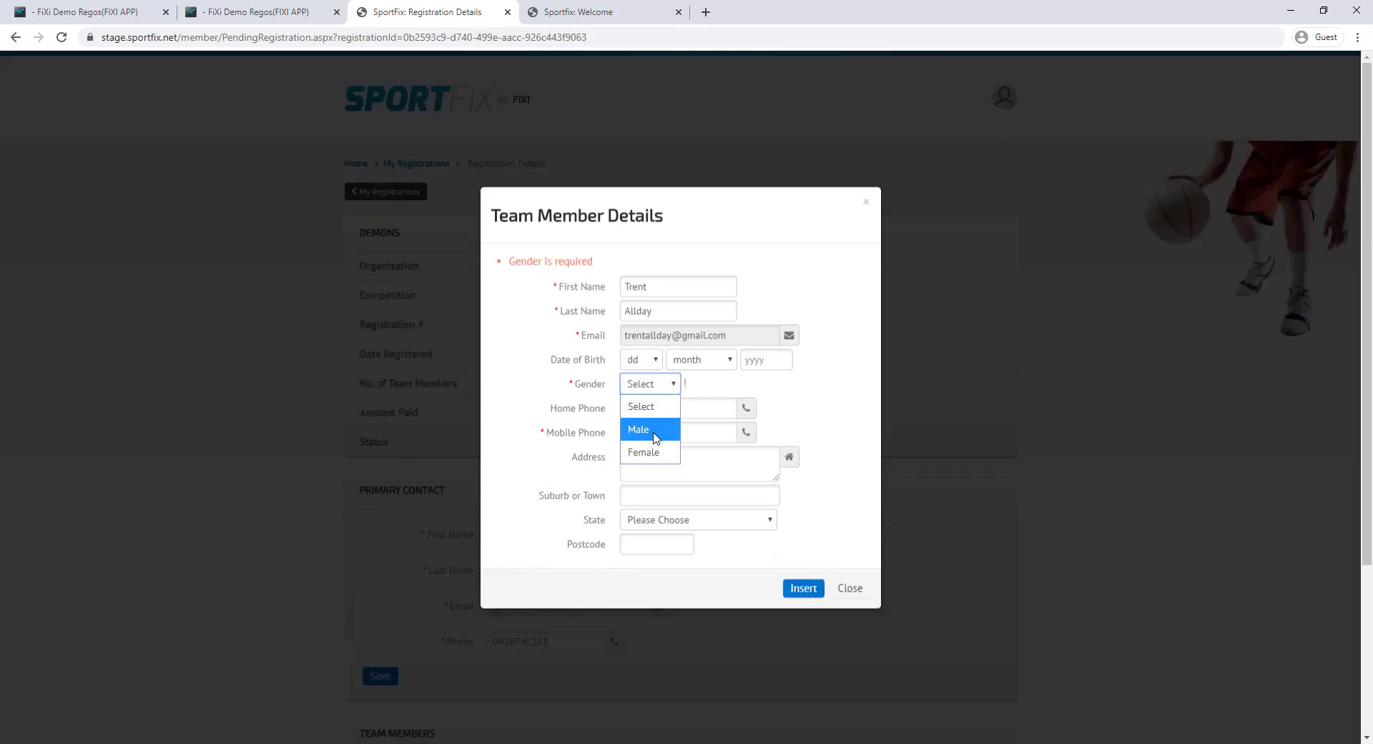
click(654, 435)
click(794, 588)
scroll(644, 529, down, 5)
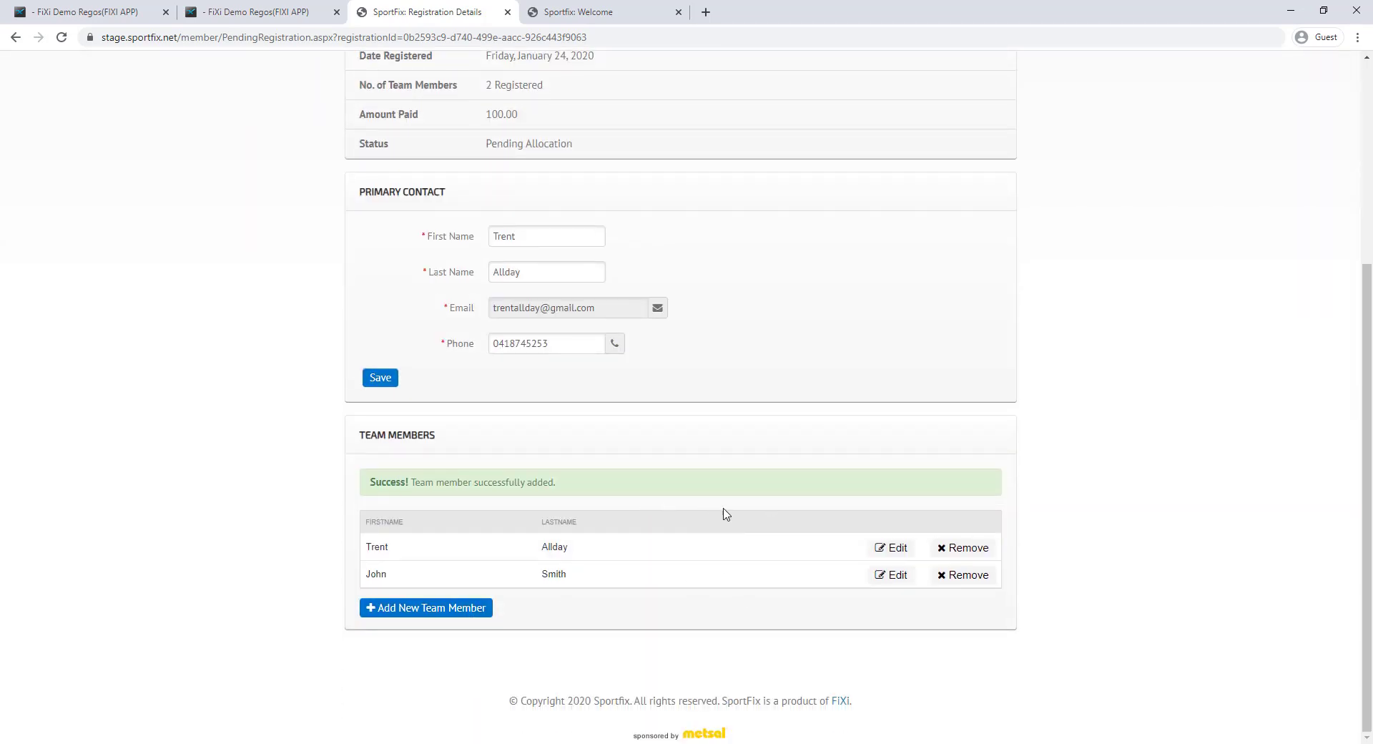
scroll(724, 512, up, 1)
scroll(724, 515, up, 3)
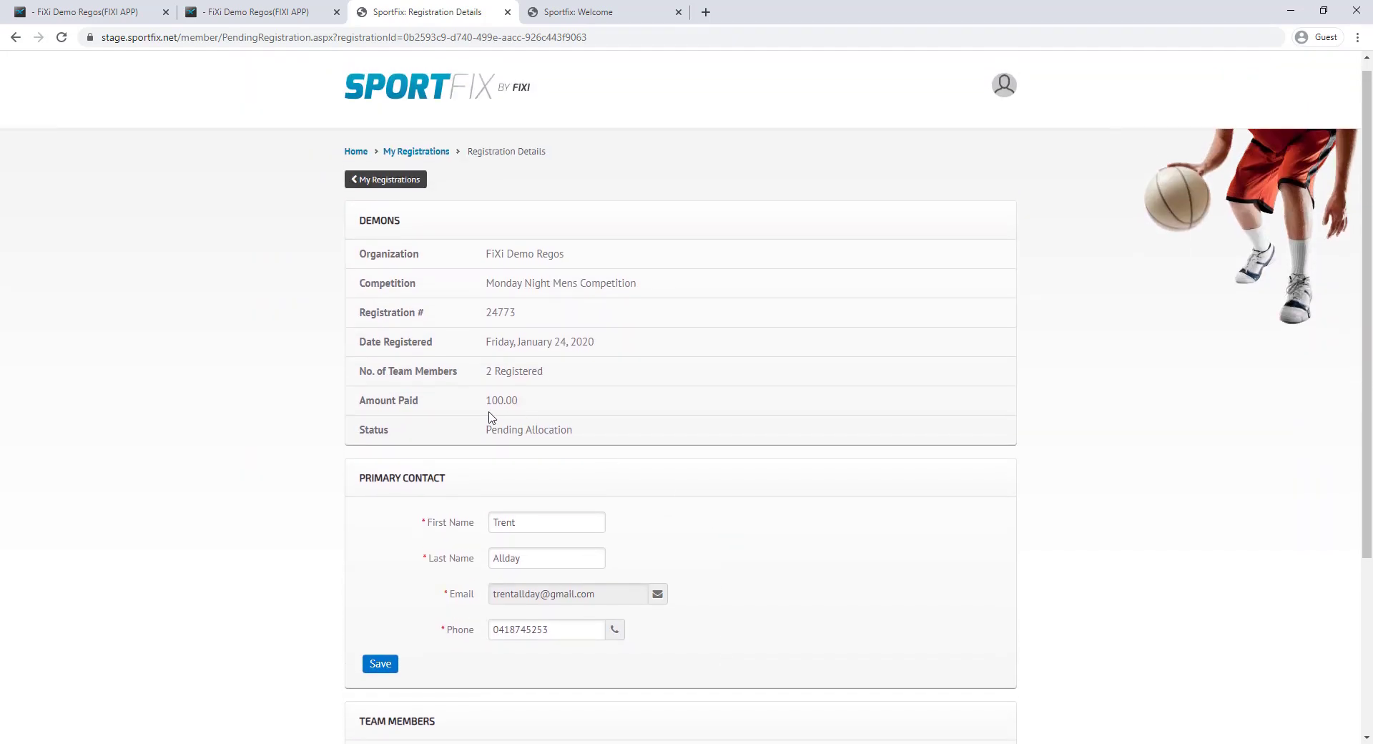
drag(486, 401, 537, 407)
click(538, 406)
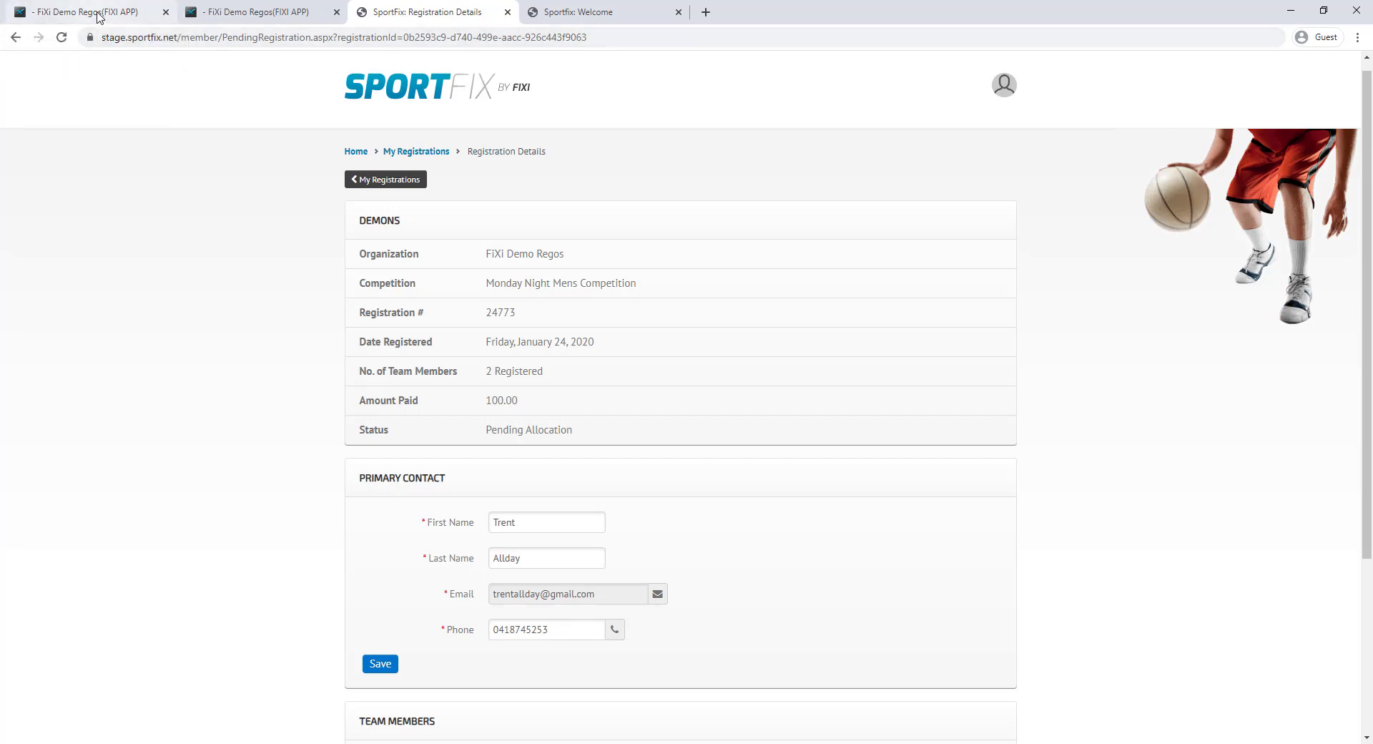
Check Monday Night Mens Competition's team entries, 1 unallocated and $100.00 payments, and view its registrations
click(99, 14)
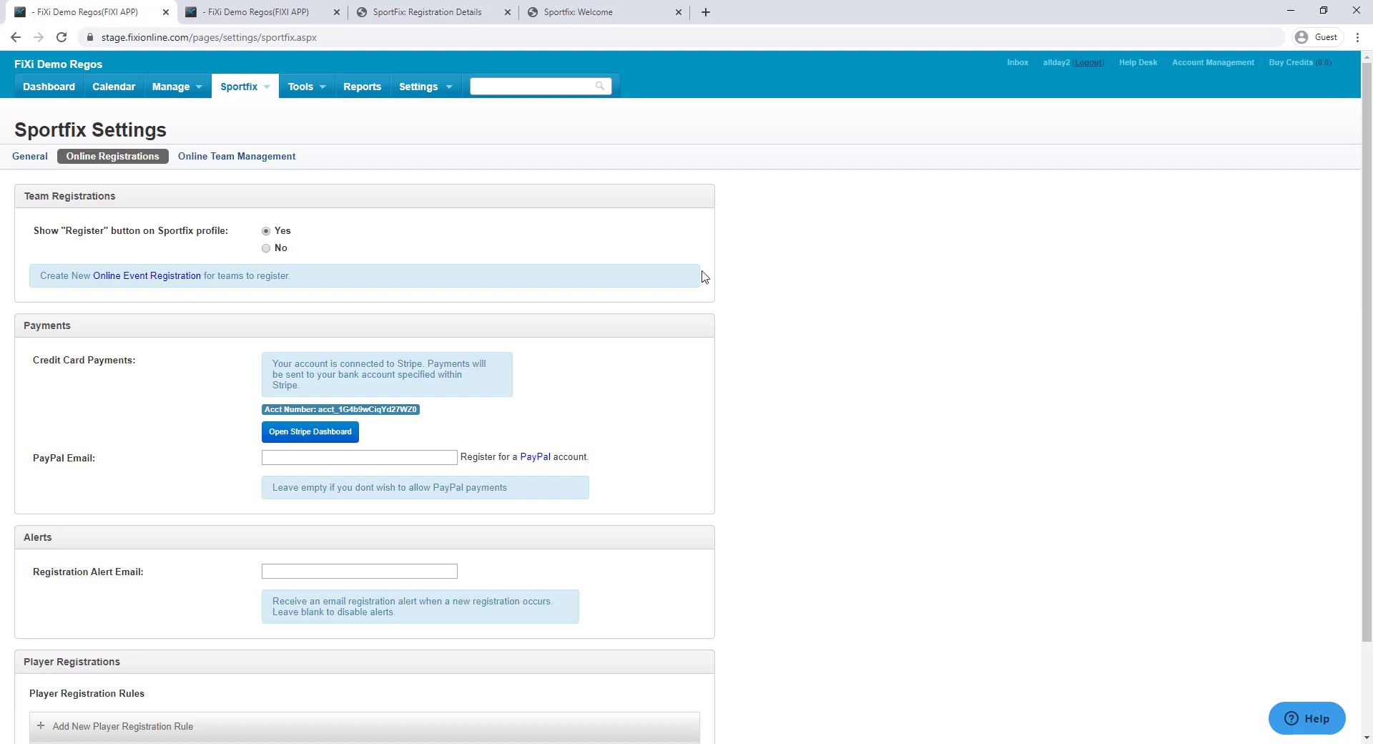
click(243, 112)
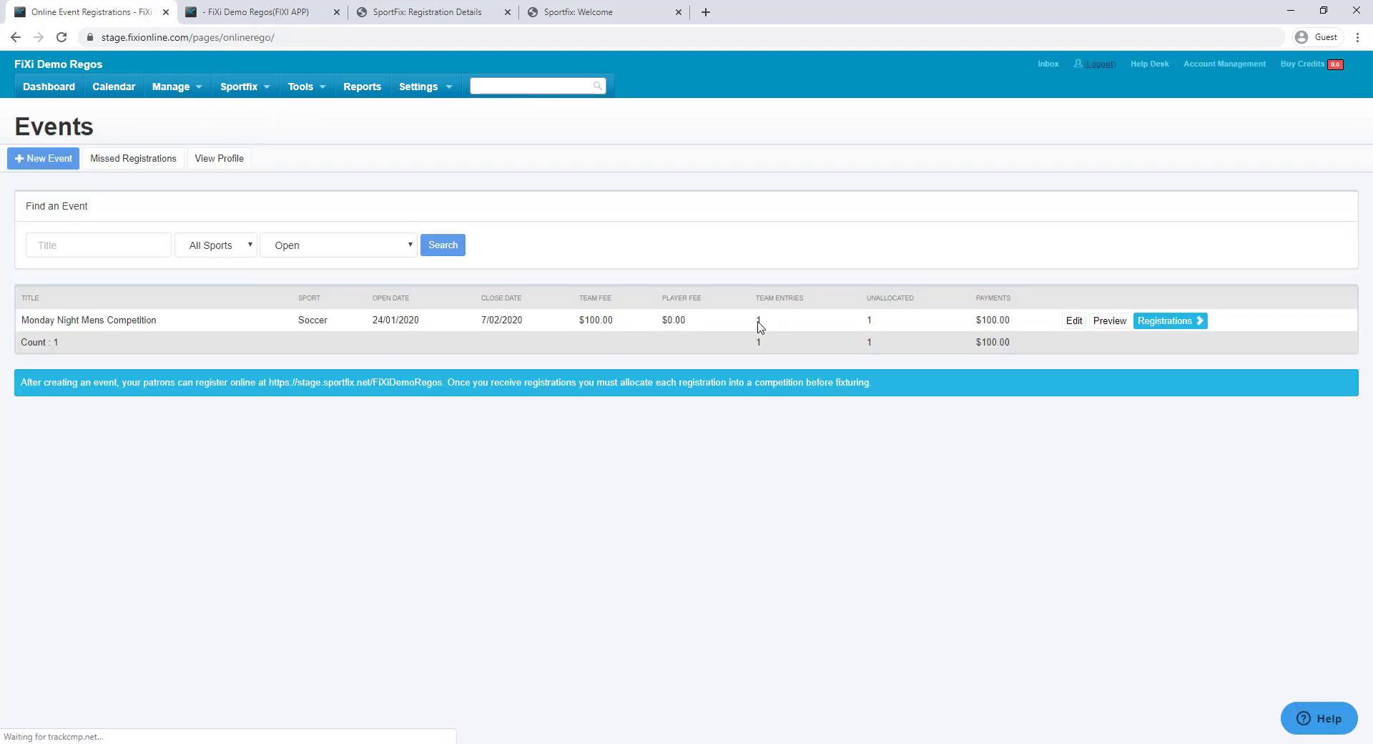
drag(756, 321, 780, 327)
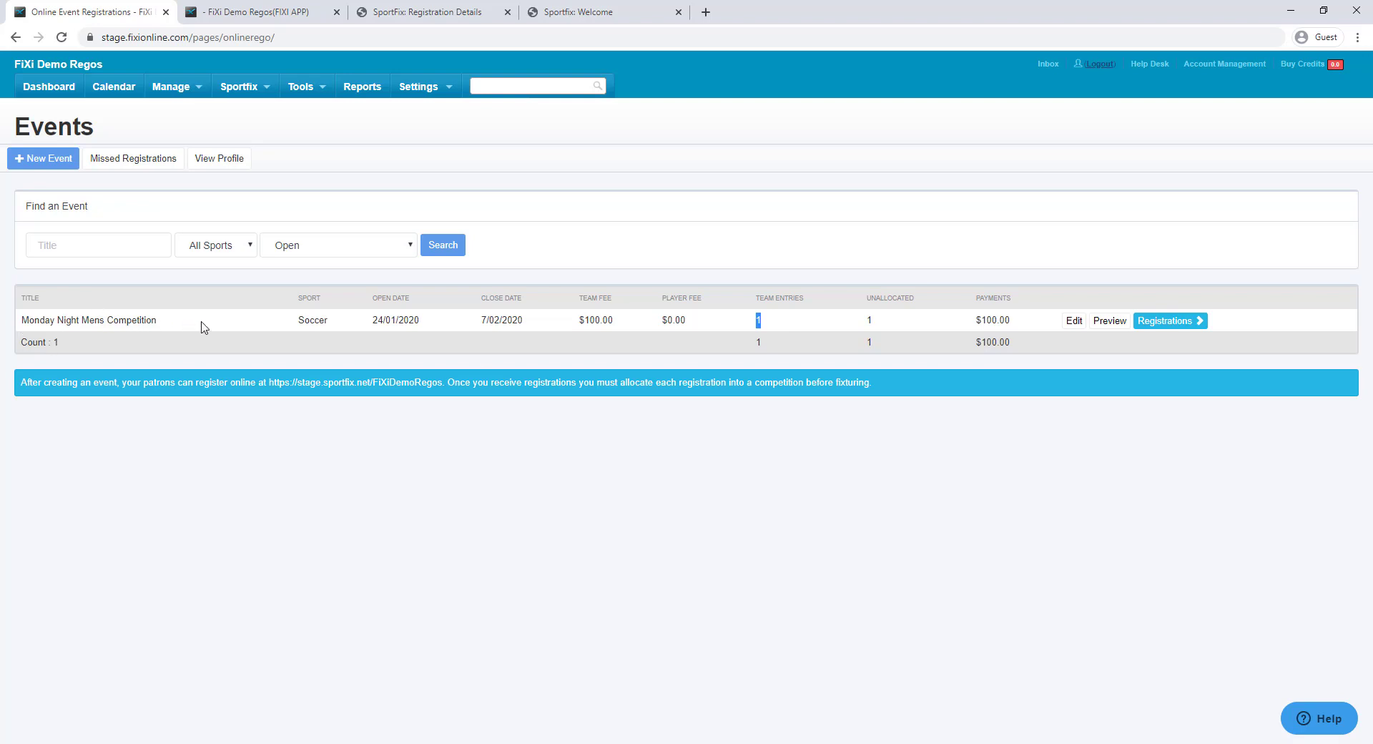
drag(1015, 321, 975, 322)
click(992, 326)
drag(869, 320, 873, 320)
click(1157, 321)
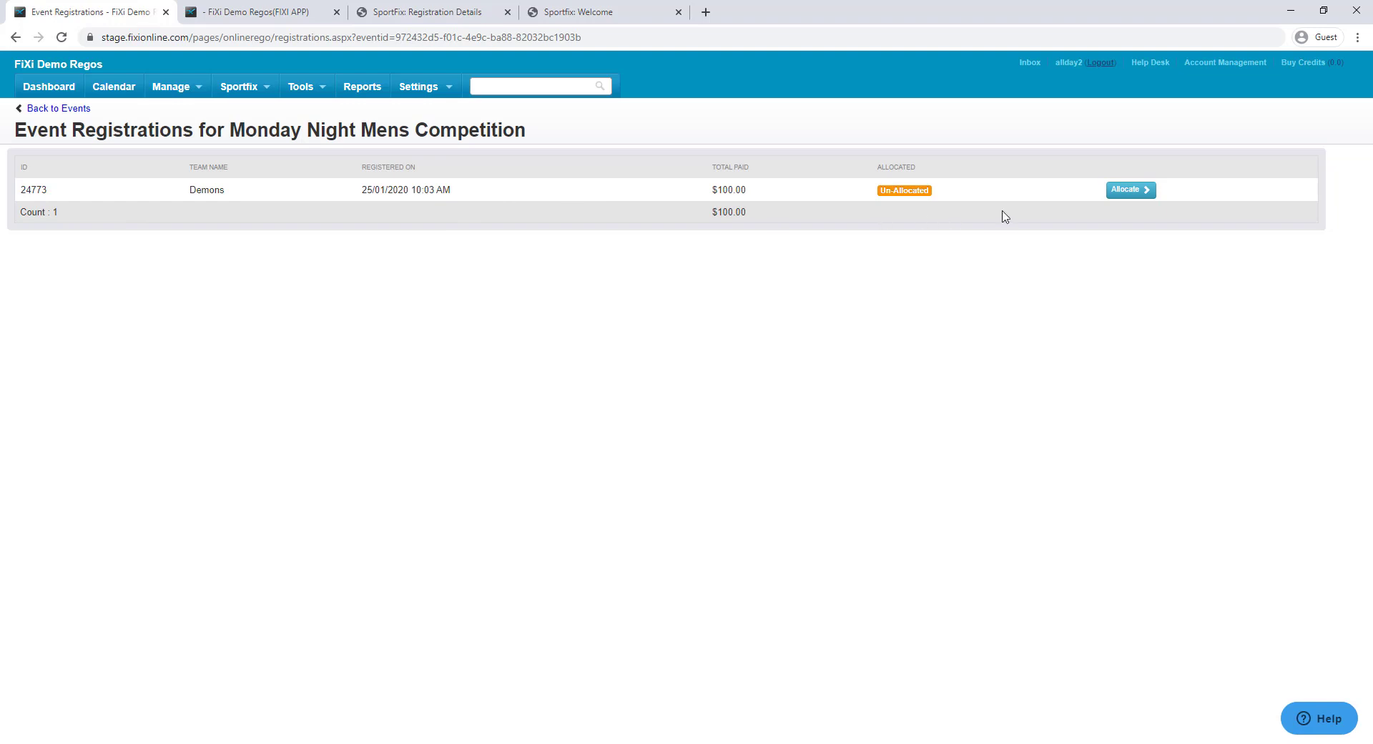
Review the Demons allocation page: $100.00 card payment, two team members, still unallocated
click(1129, 189)
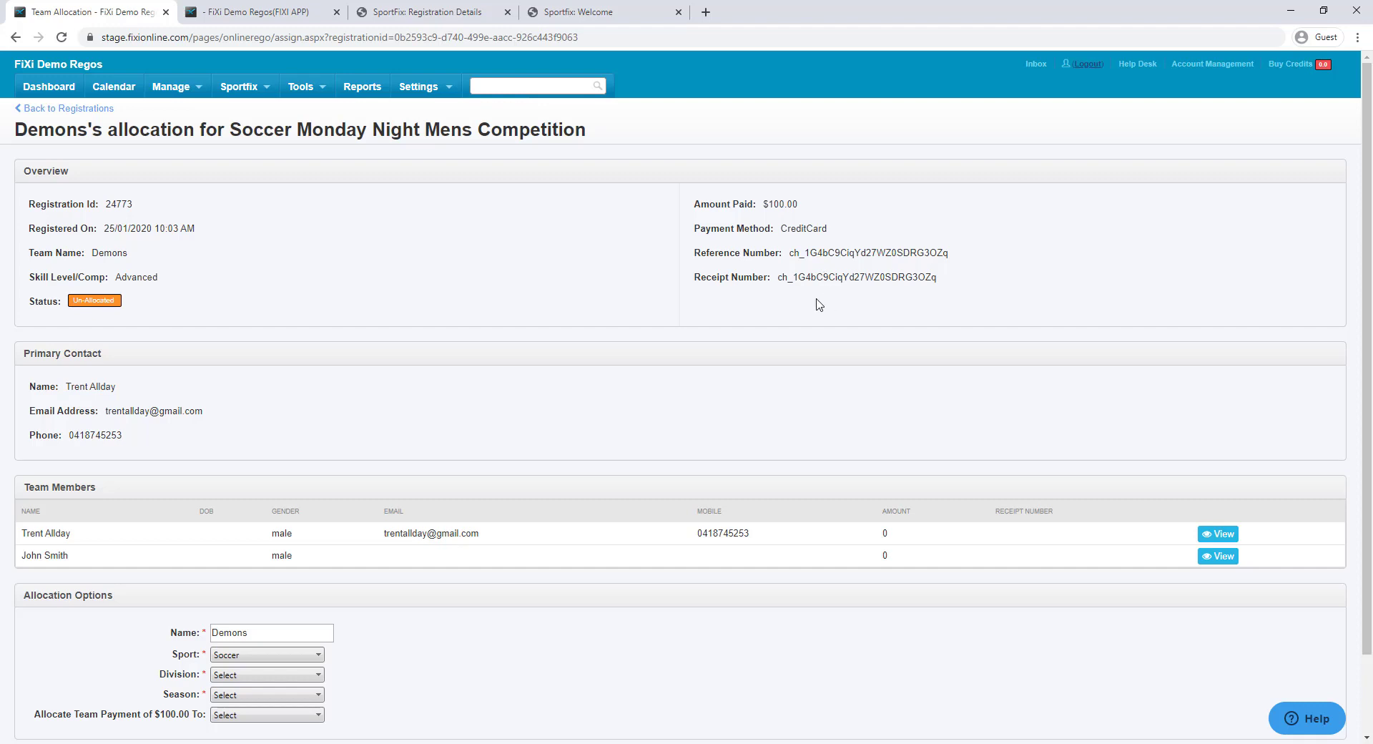
scroll(793, 307, down, 2)
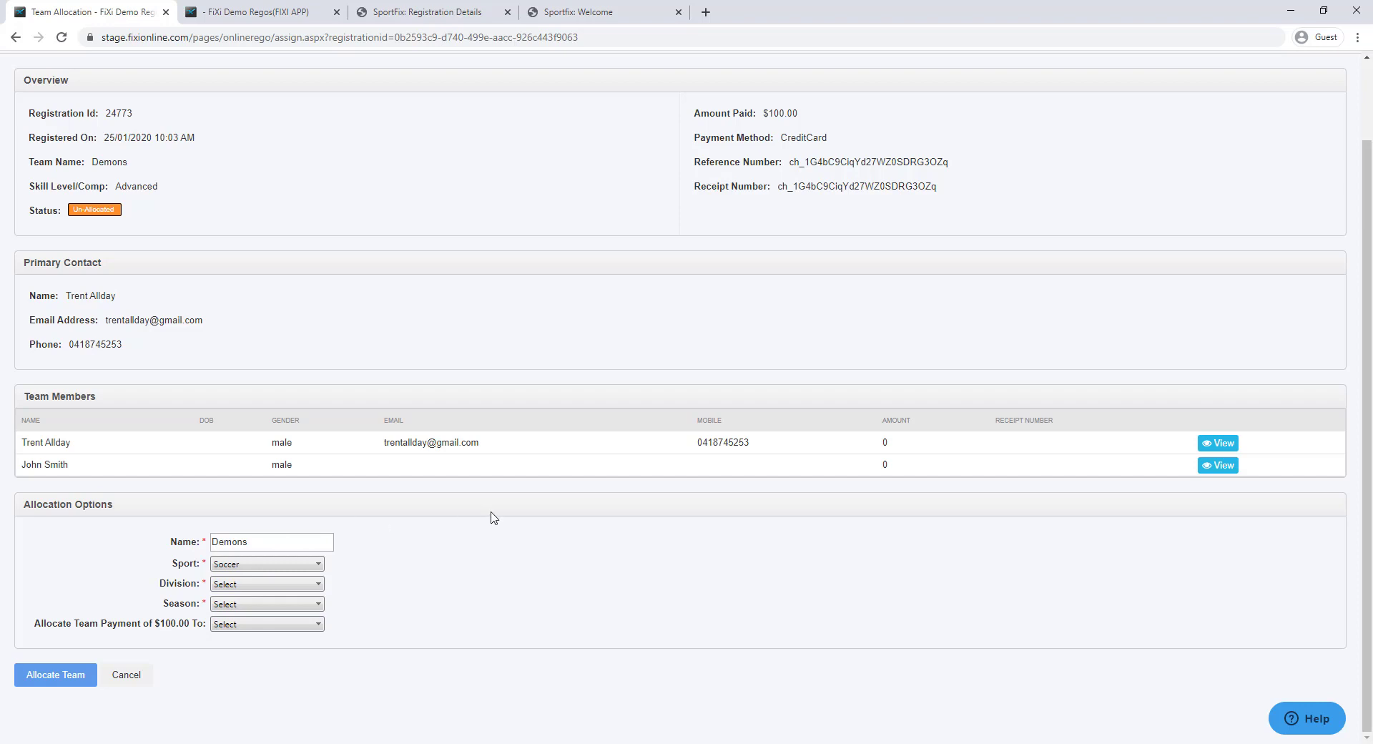
scroll(493, 512, up, 2)
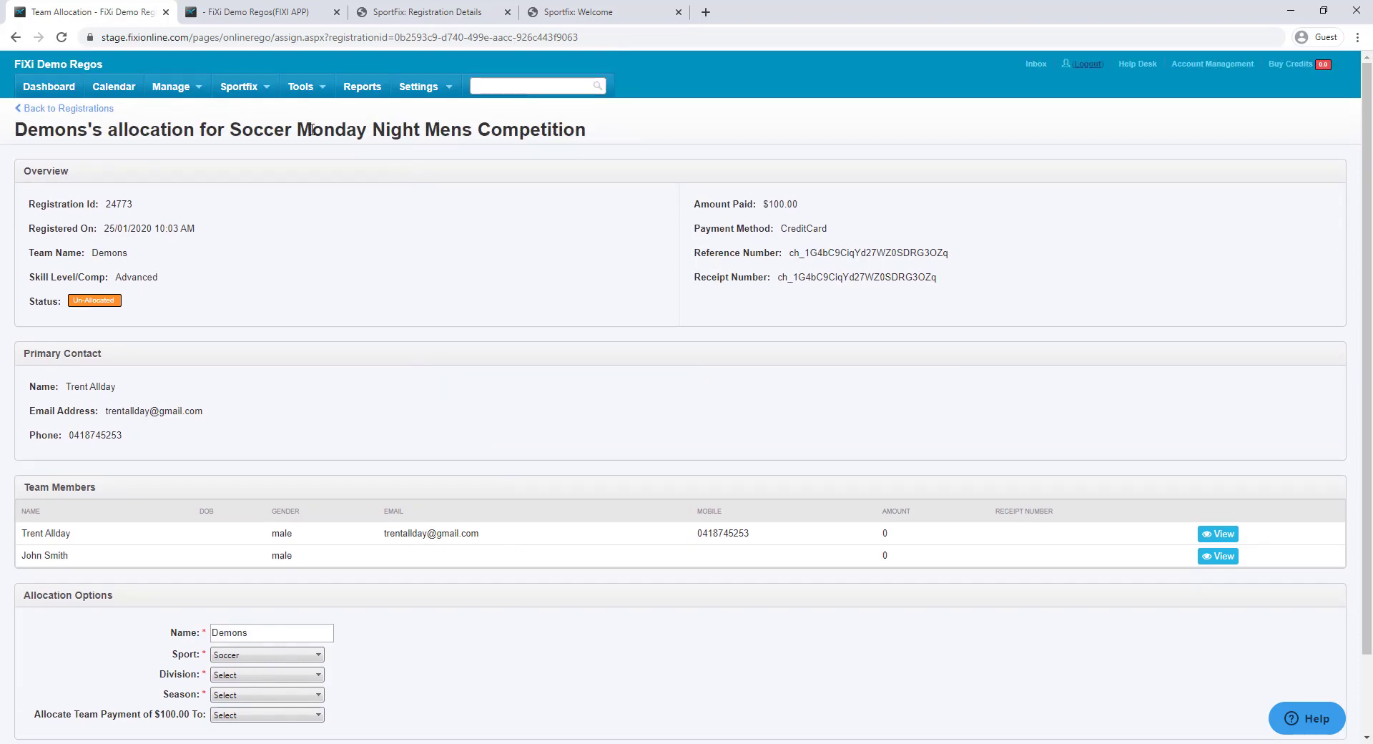
click(243, 86)
Review Sportfix's Online Registrations settings: Stripe connected and the Senior Competitons registration rule
click(259, 166)
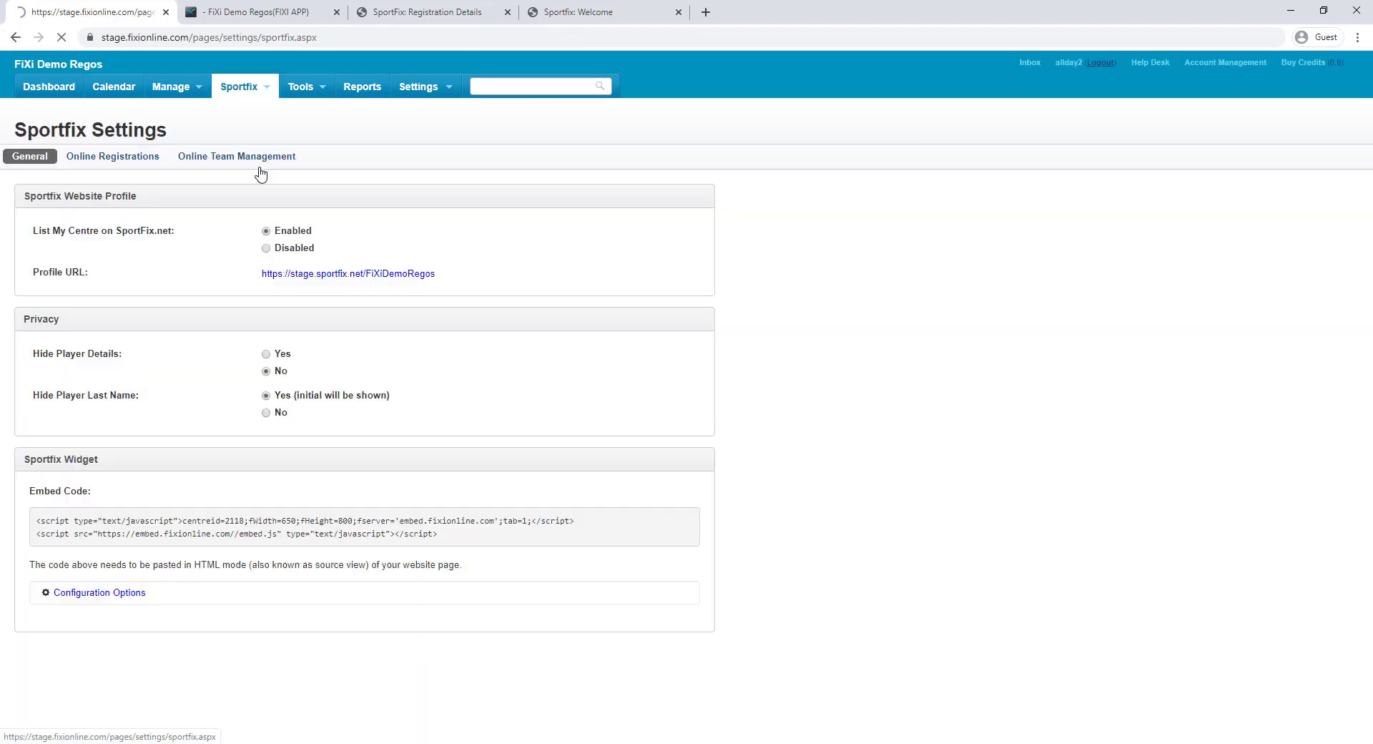
click(140, 163)
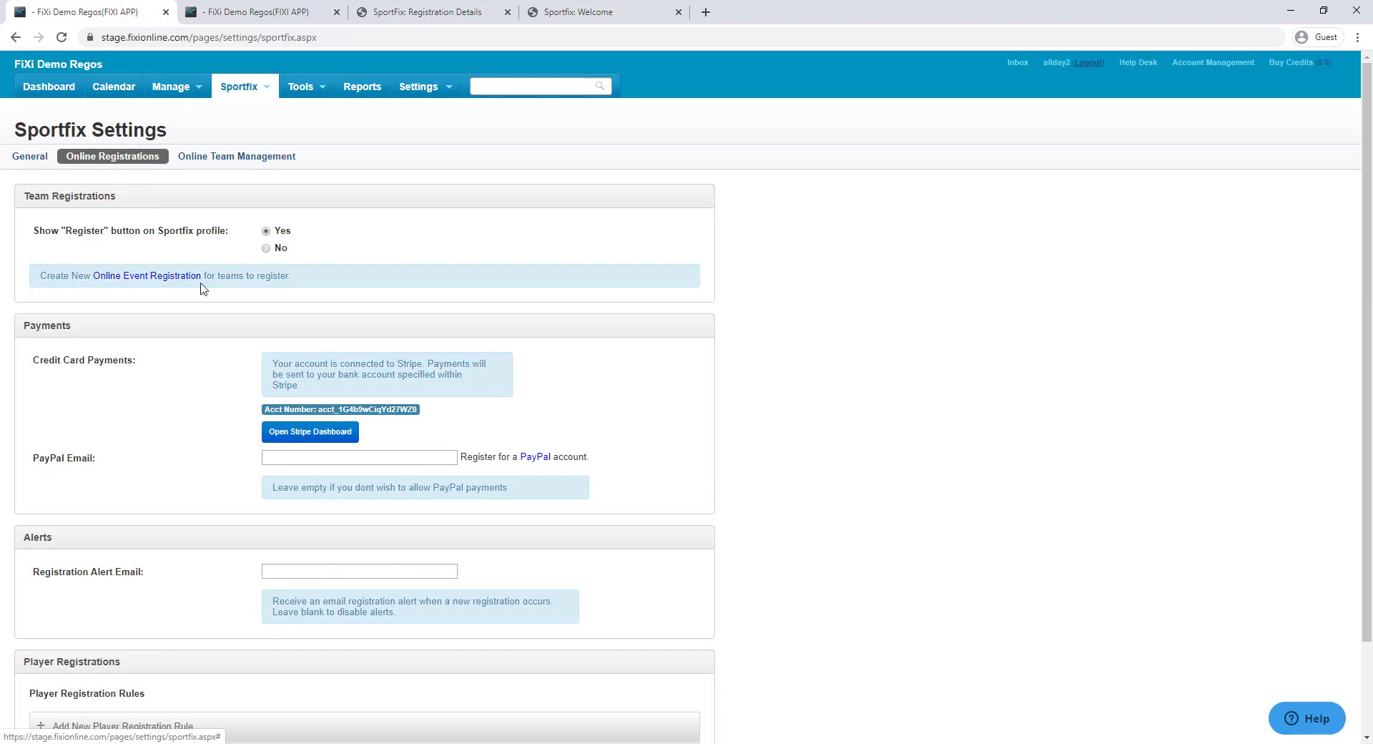
scroll(203, 307, down, 2)
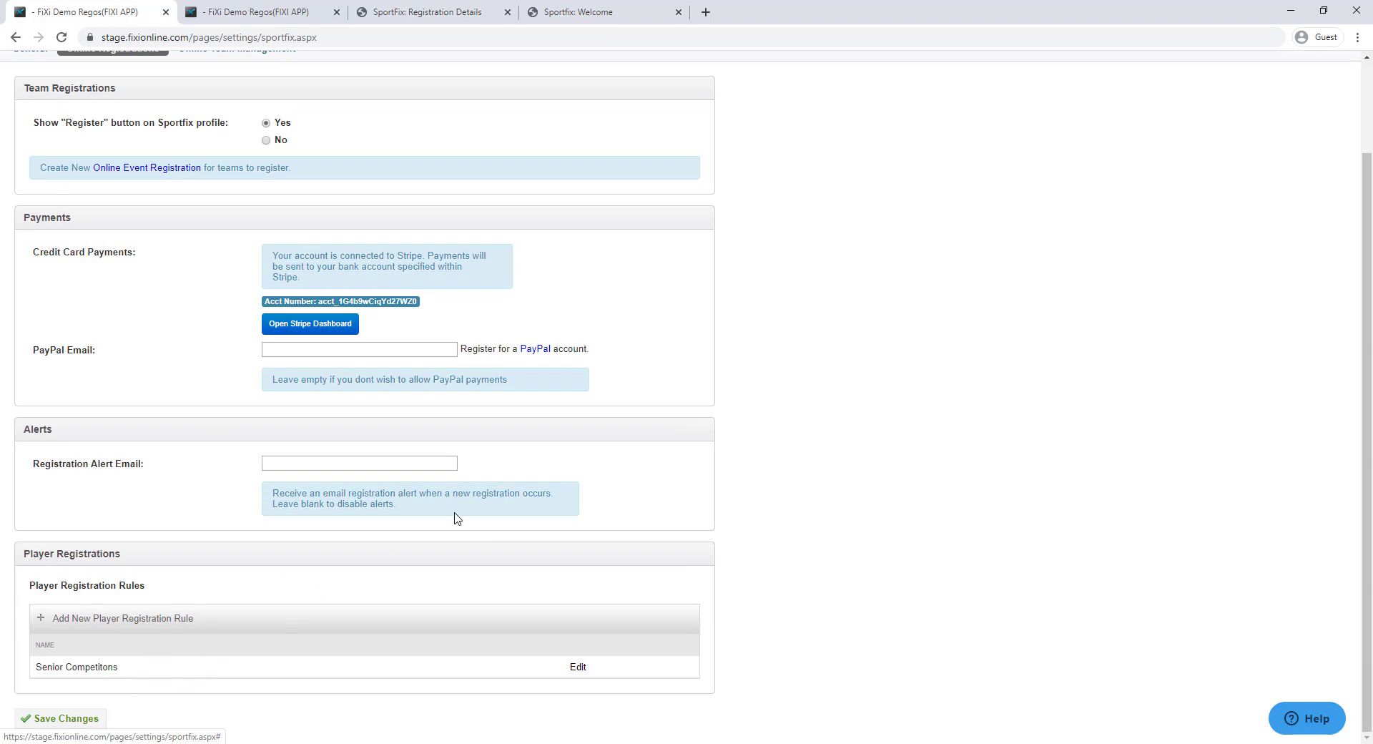
scroll(322, 528, up, 1)
scroll(321, 529, up, 2)
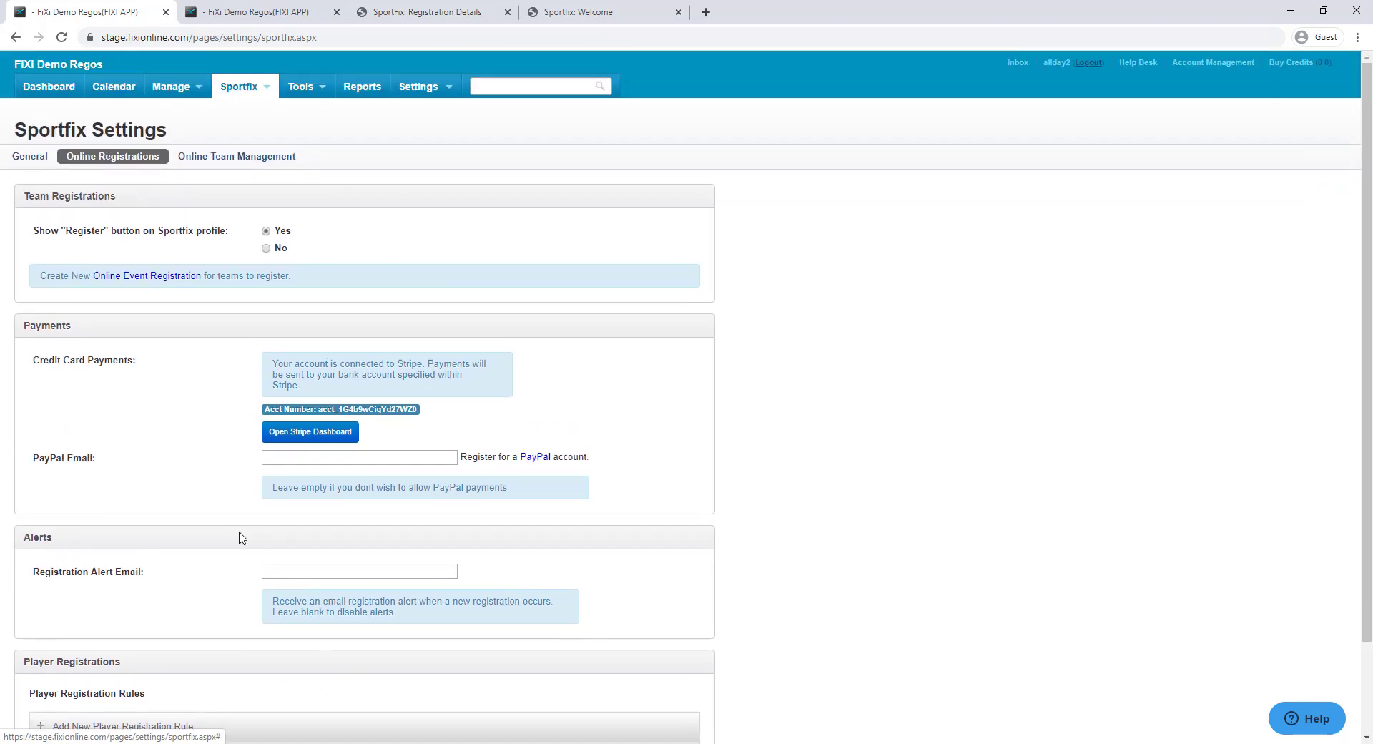
click(430, 96)
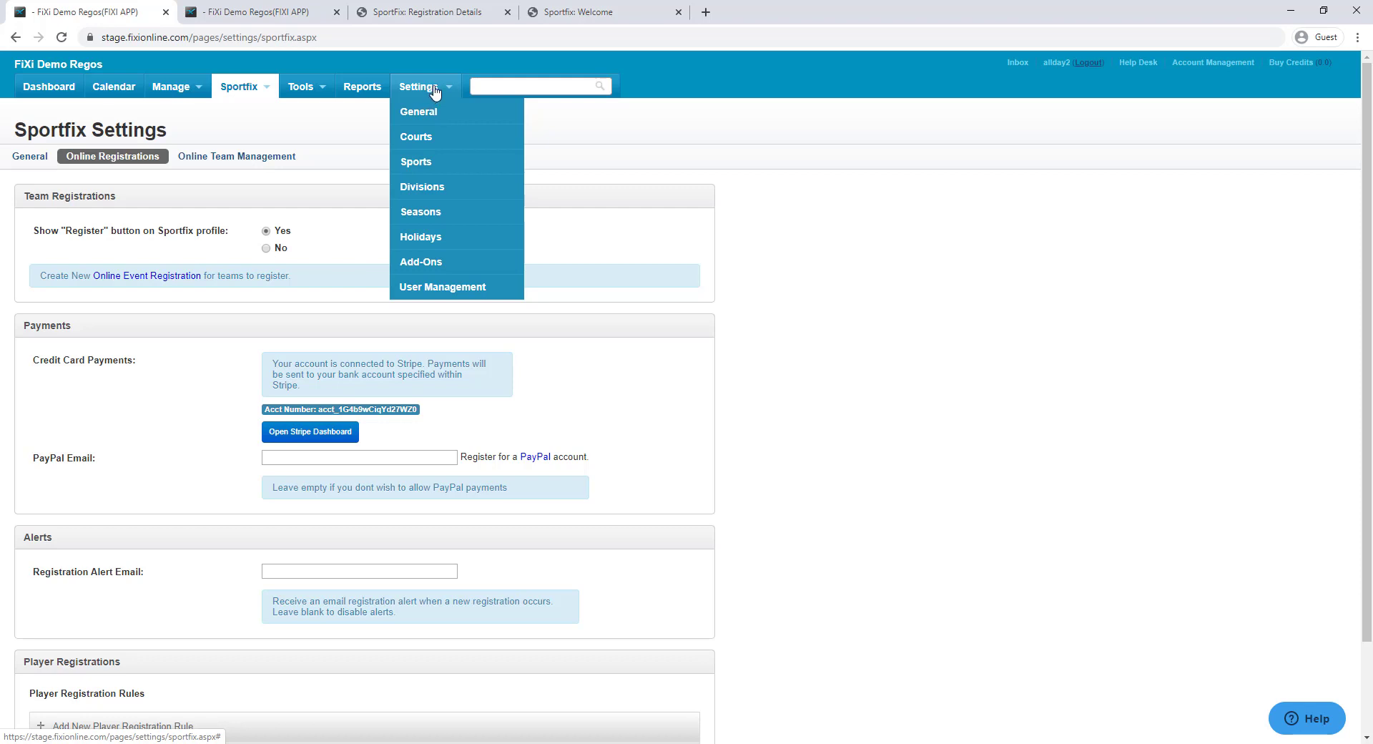
Attach the Senior Competitons registration rule to Division A and save it
click(472, 193)
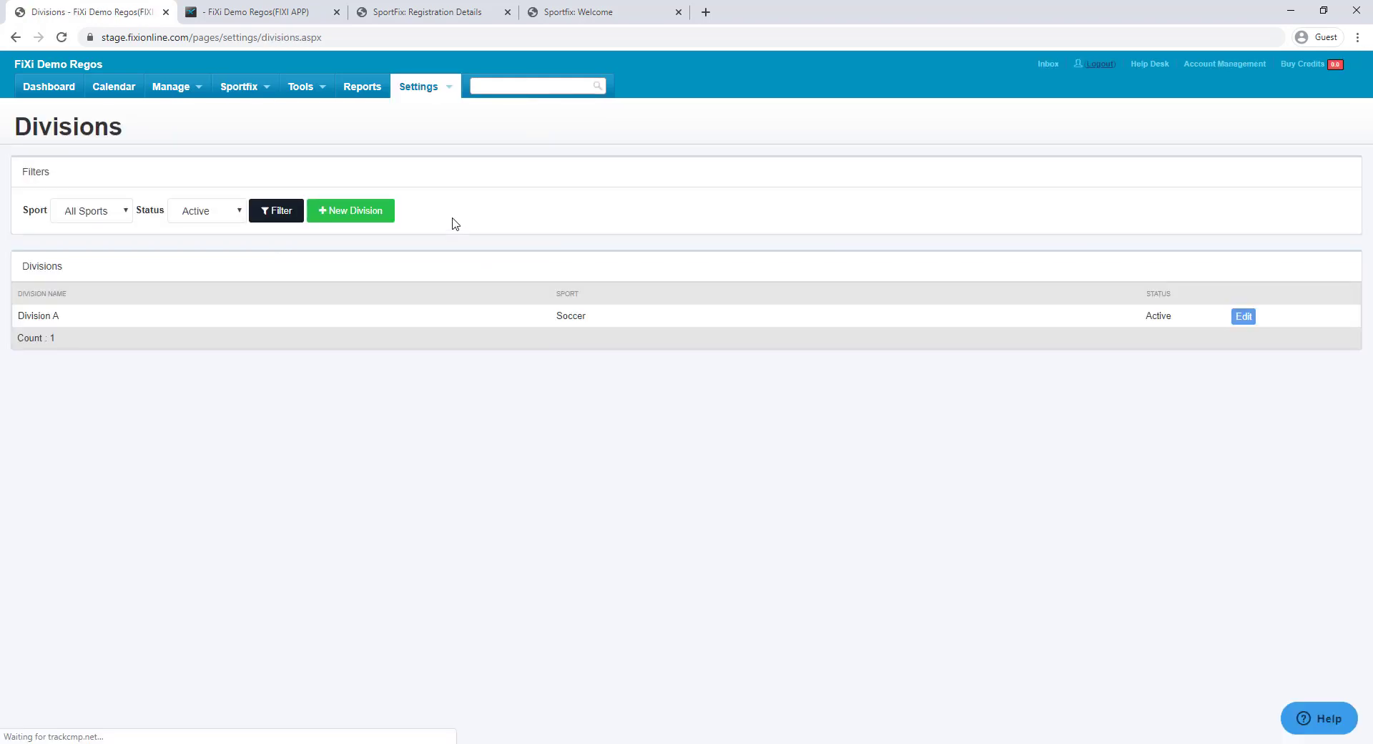
click(1245, 317)
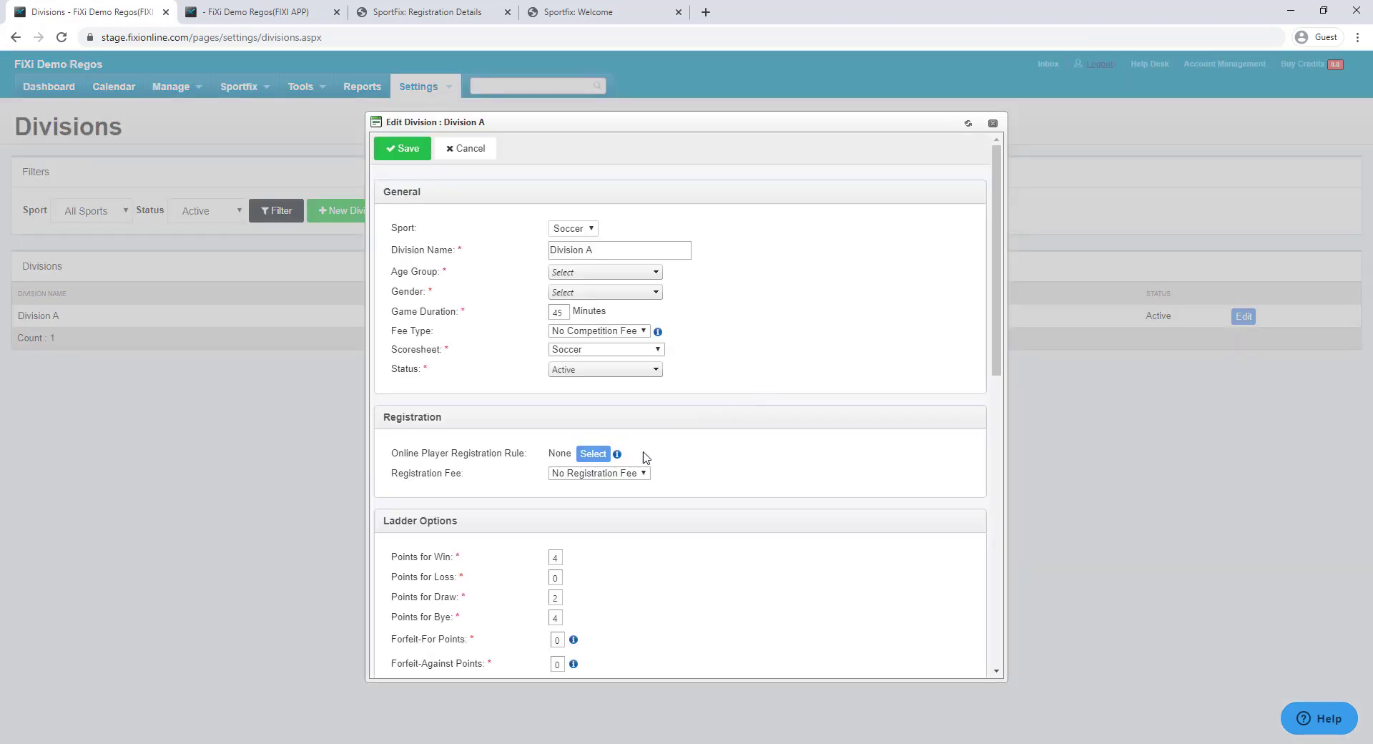
click(594, 454)
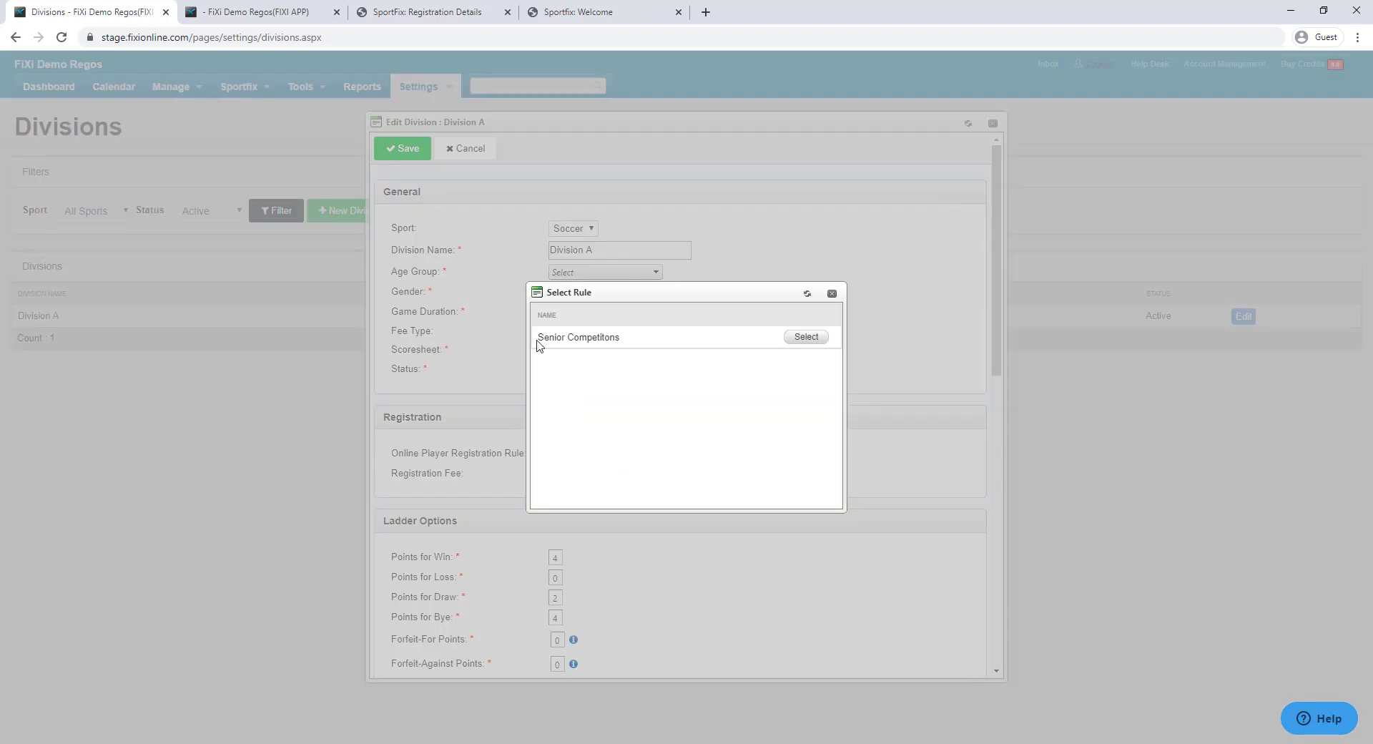
drag(538, 339, 608, 343)
click(819, 339)
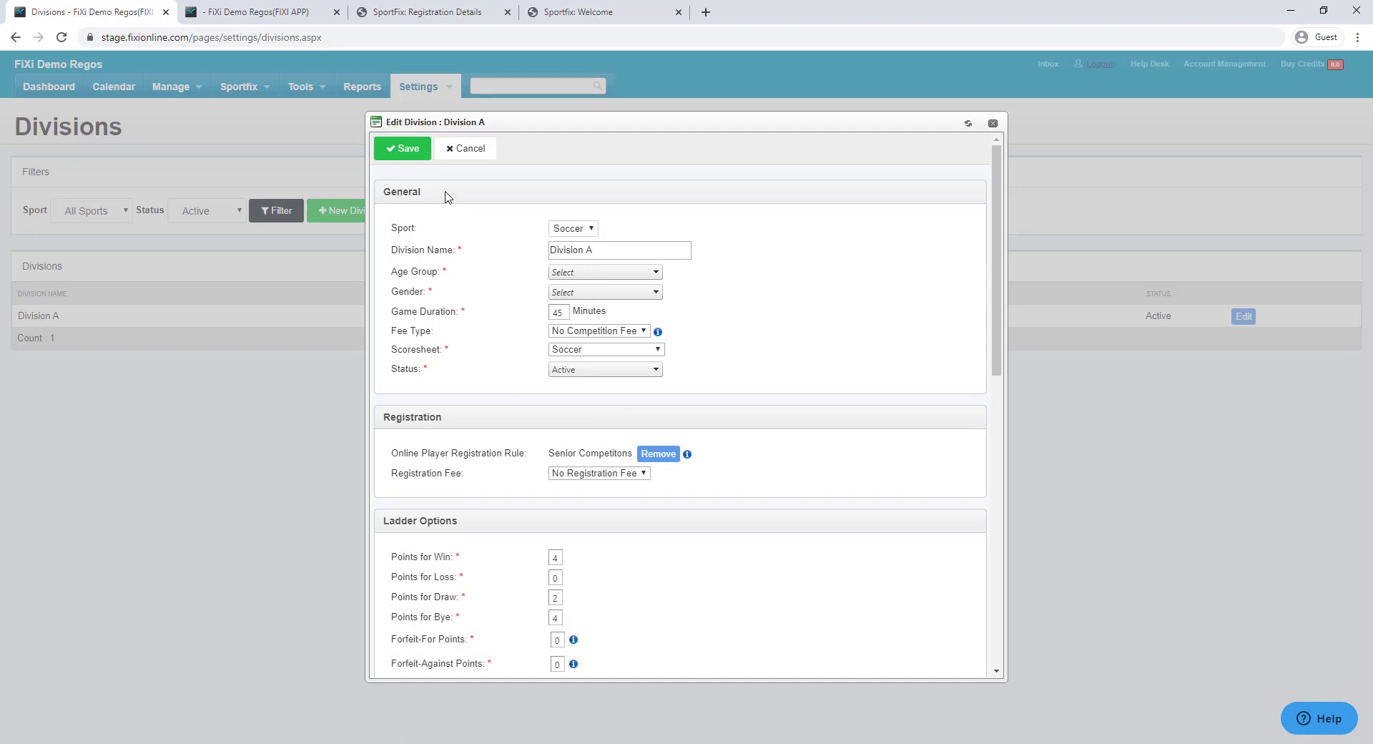
click(418, 151)
Set Division A's age group to Juniors, choose its gender, and save the division
scroll(614, 396, down, 1)
scroll(705, 418, down, 5)
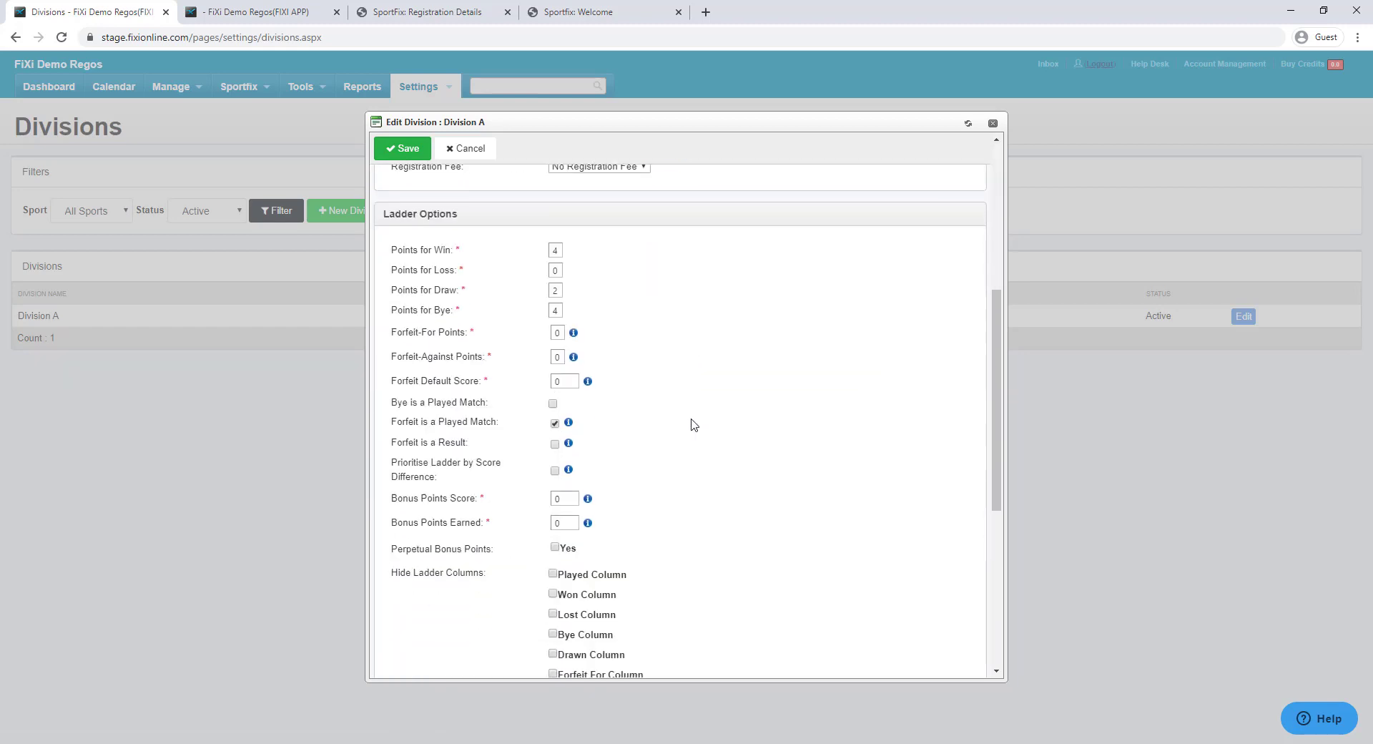
scroll(705, 418, up, 6)
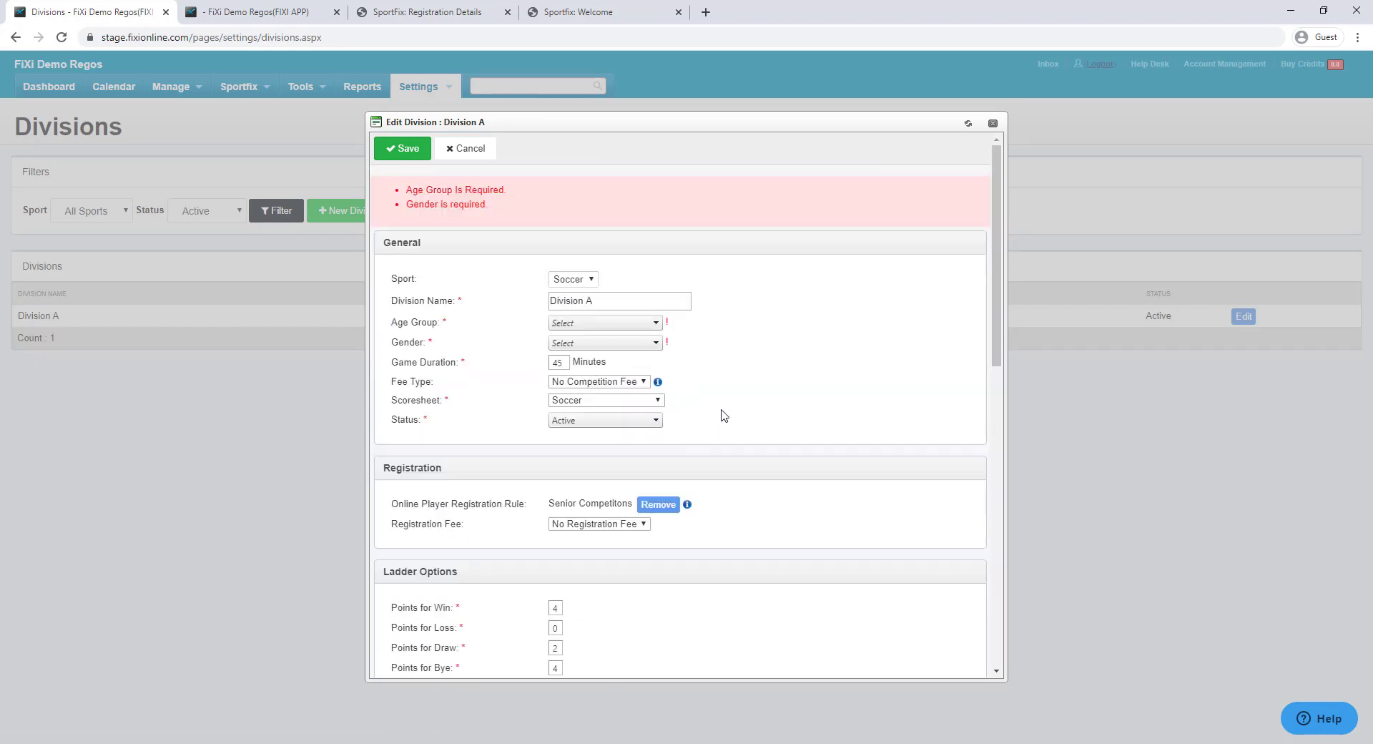
click(622, 324)
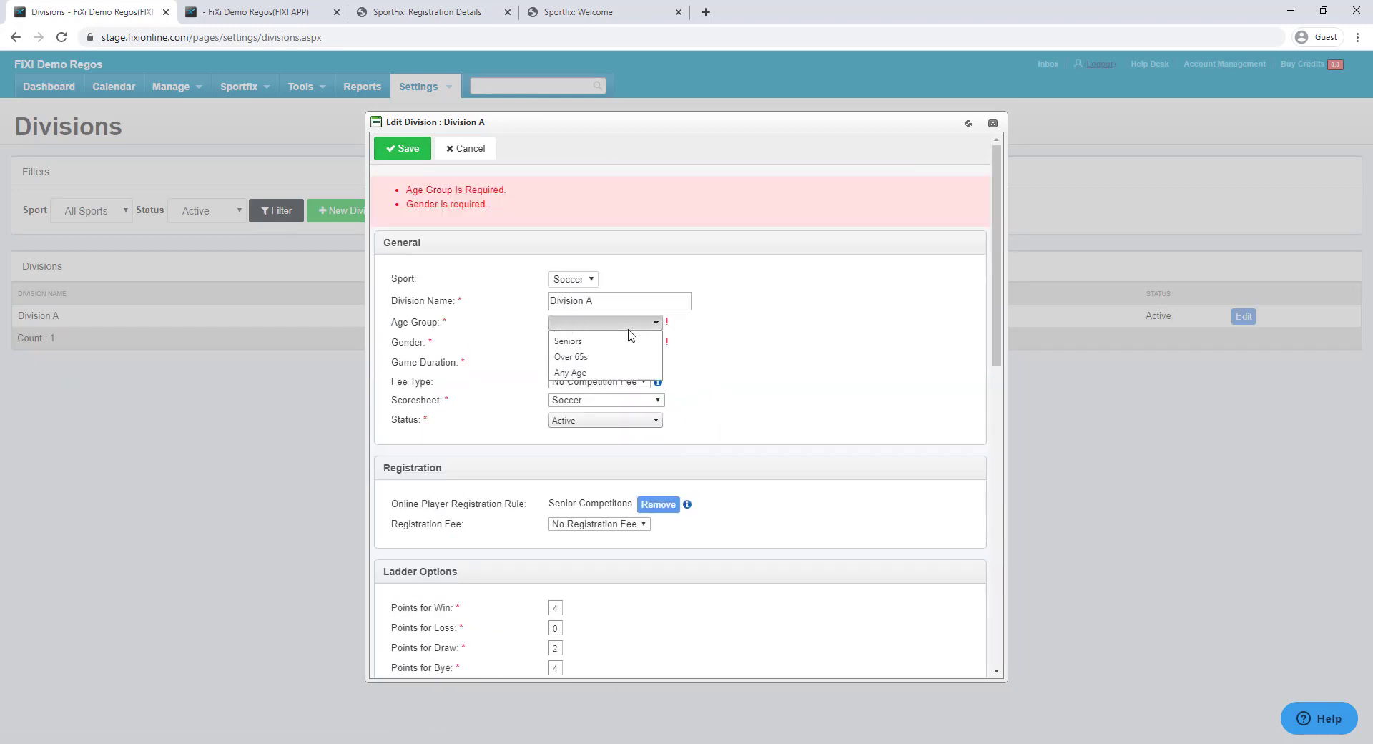
click(604, 351)
click(603, 345)
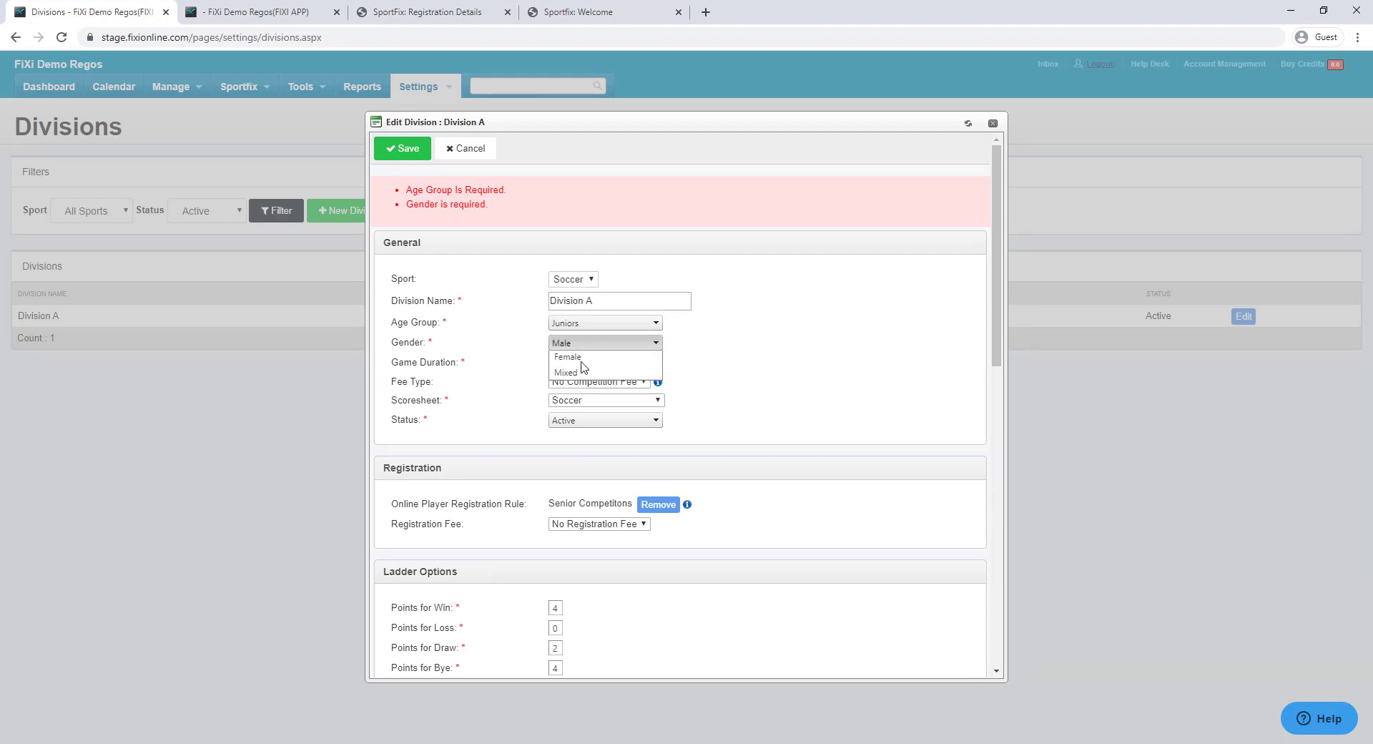
click(637, 362)
click(403, 149)
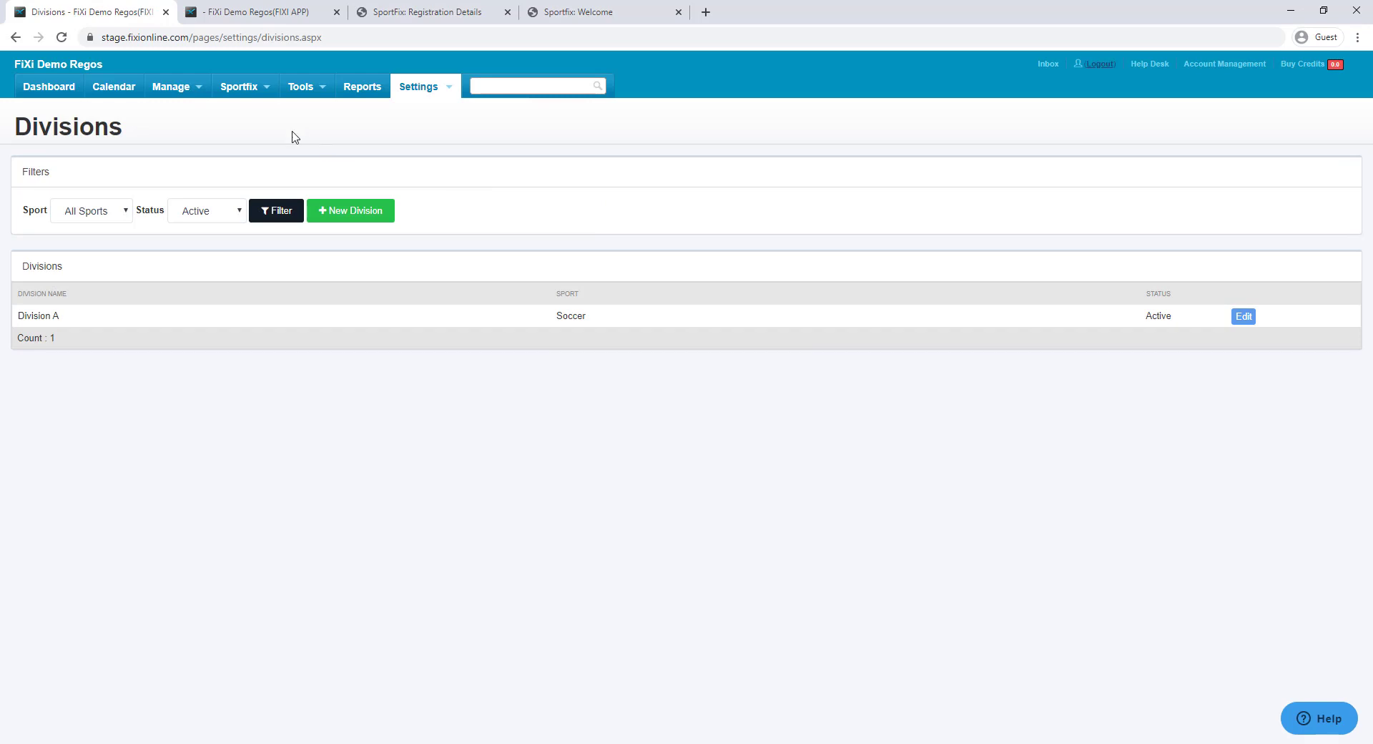
click(250, 110)
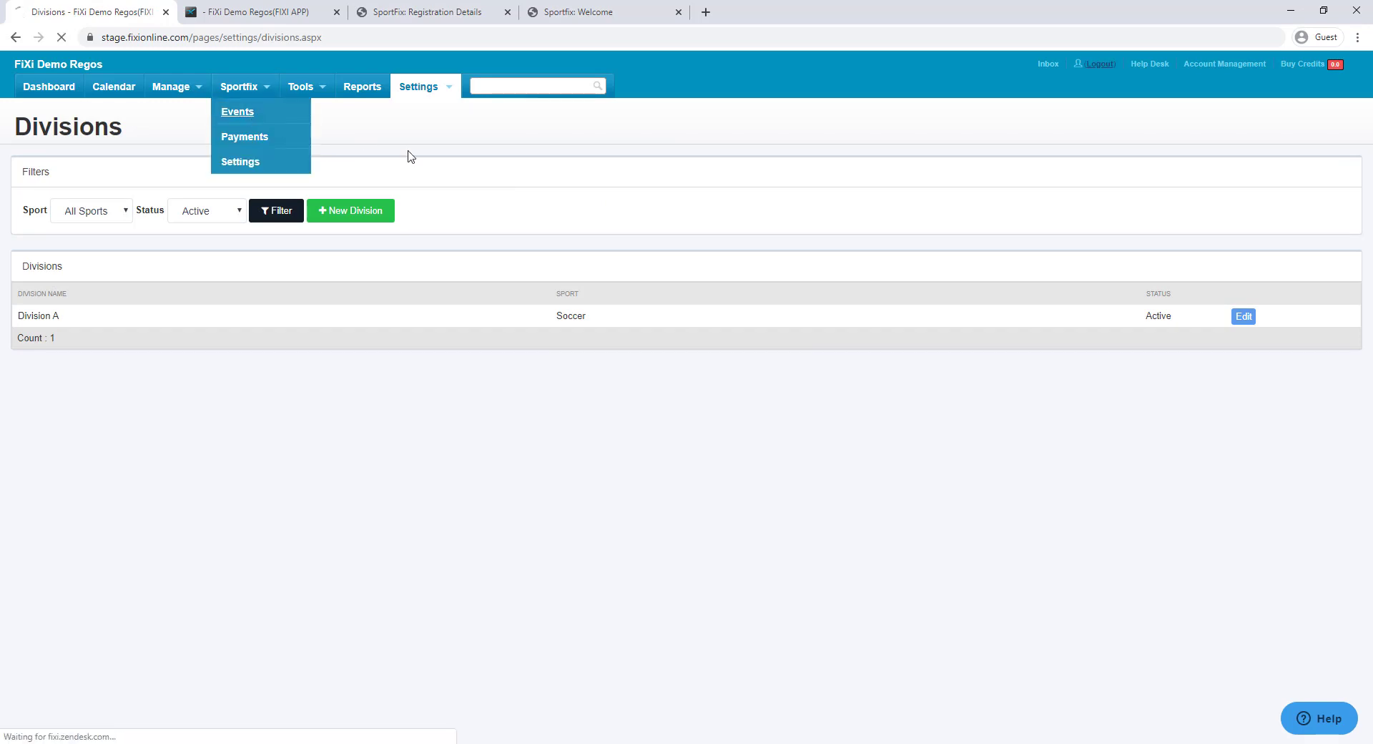
Start allocating the Demons Monday Night Mens Competition registration to Soccer, Division A
click(1174, 322)
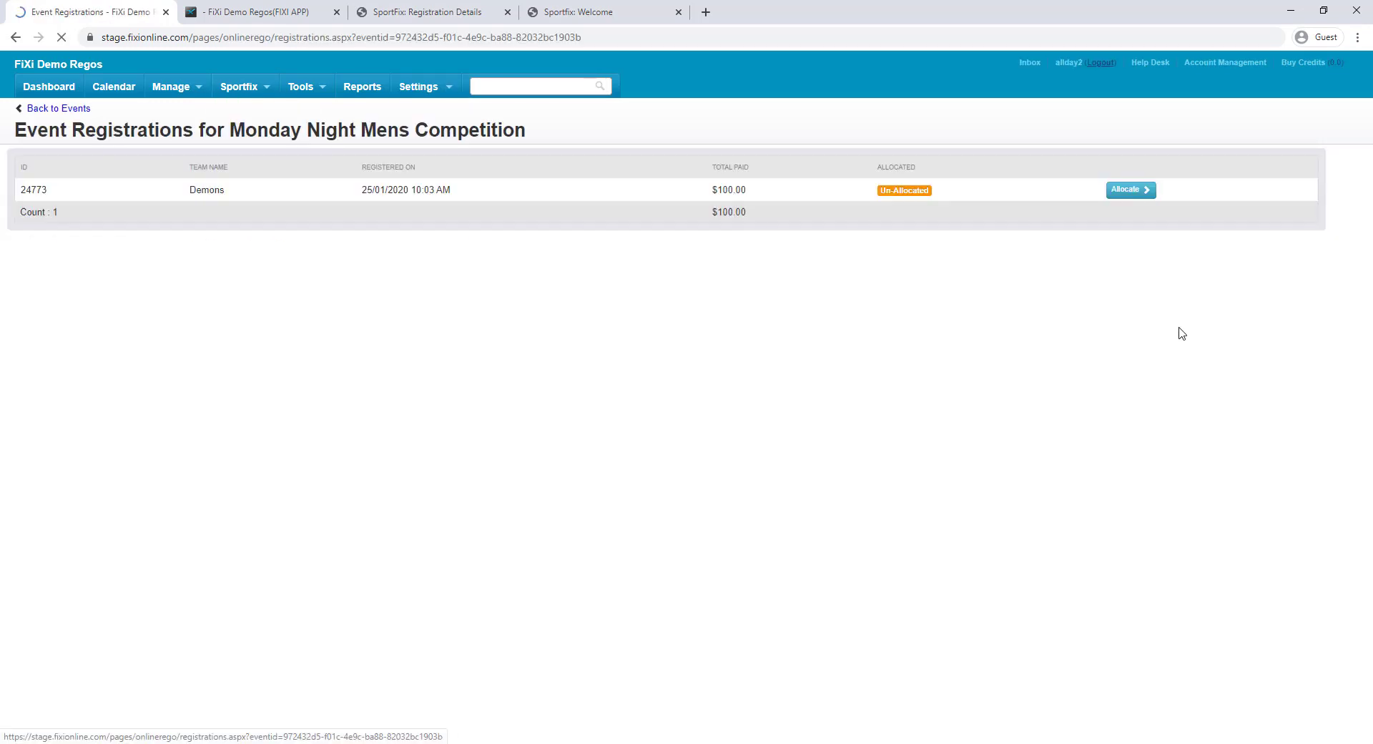
click(1139, 191)
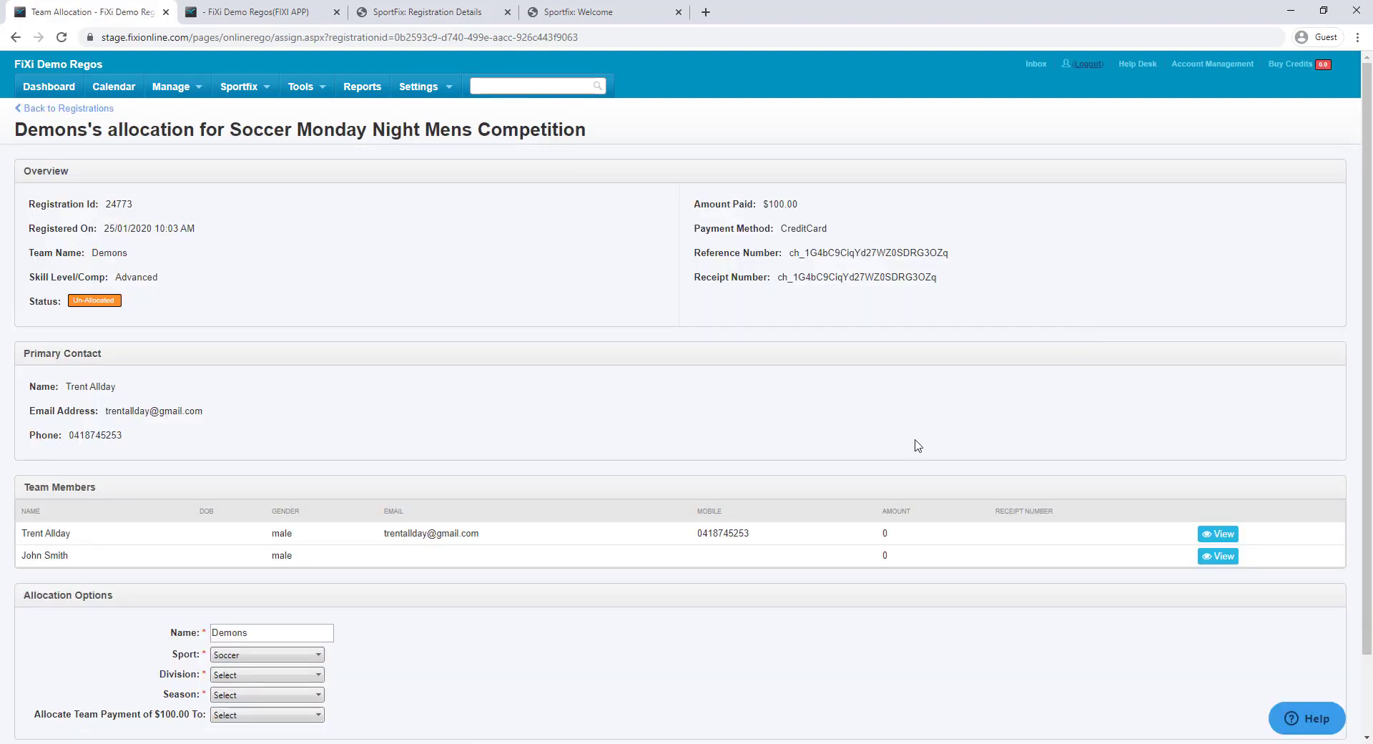
scroll(918, 446, down, 2)
click(269, 564)
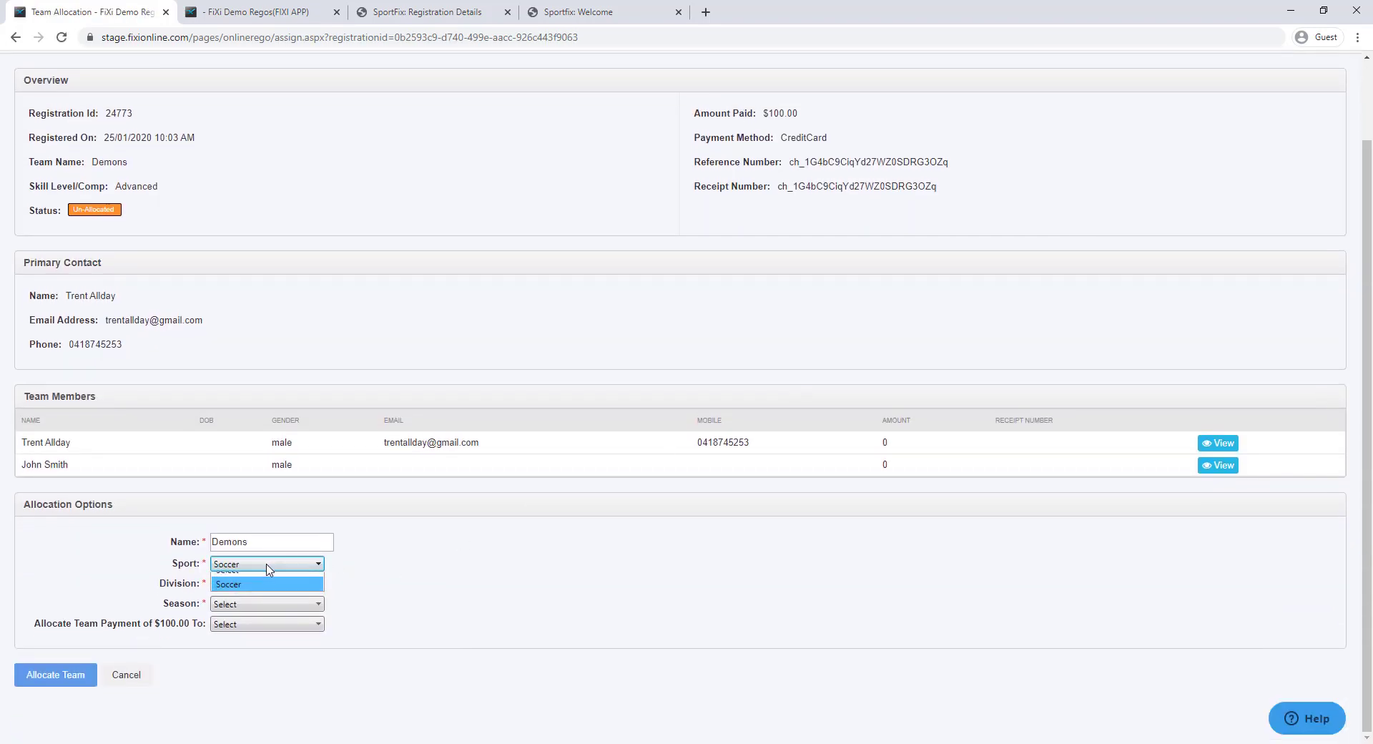
click(271, 576)
click(268, 564)
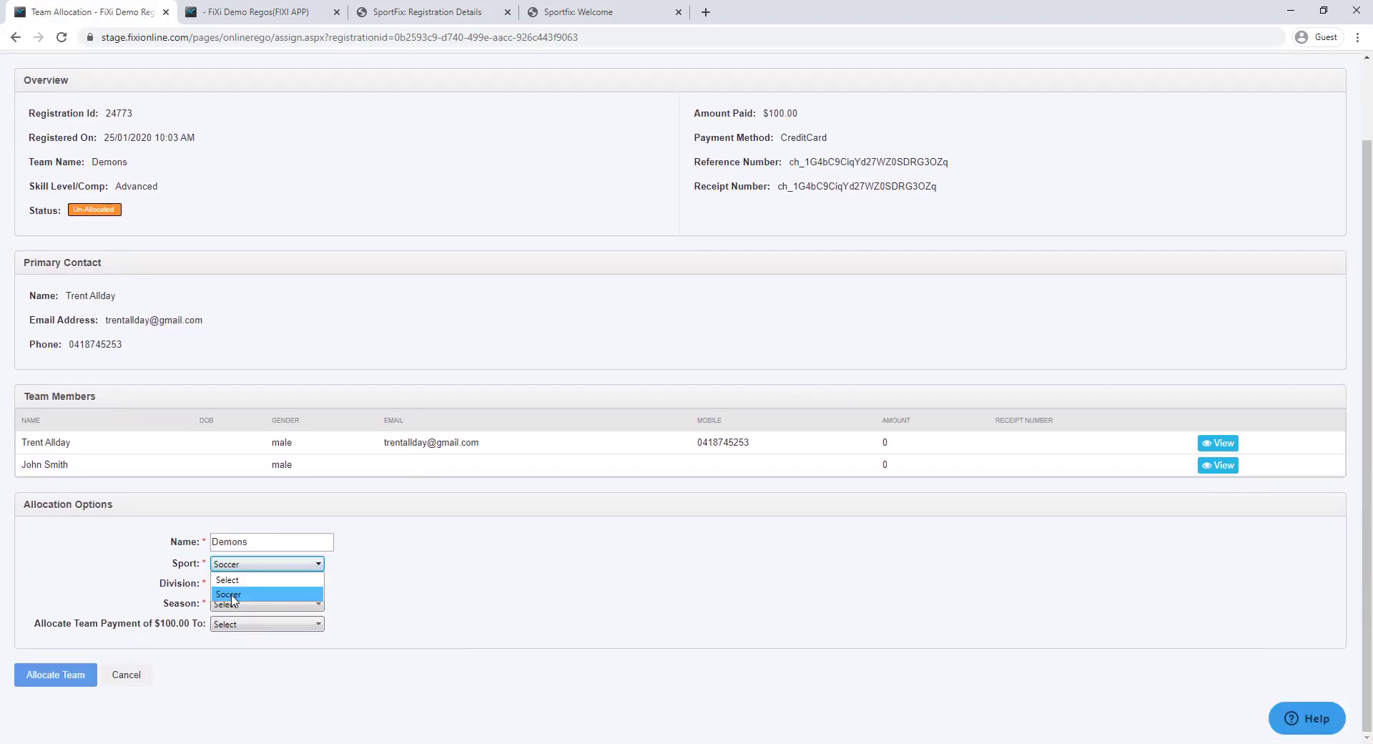
click(258, 594)
click(264, 584)
click(254, 617)
Set the season to Summer 2020, apply the $100 to First Round Fee, and confirm allocation
click(266, 604)
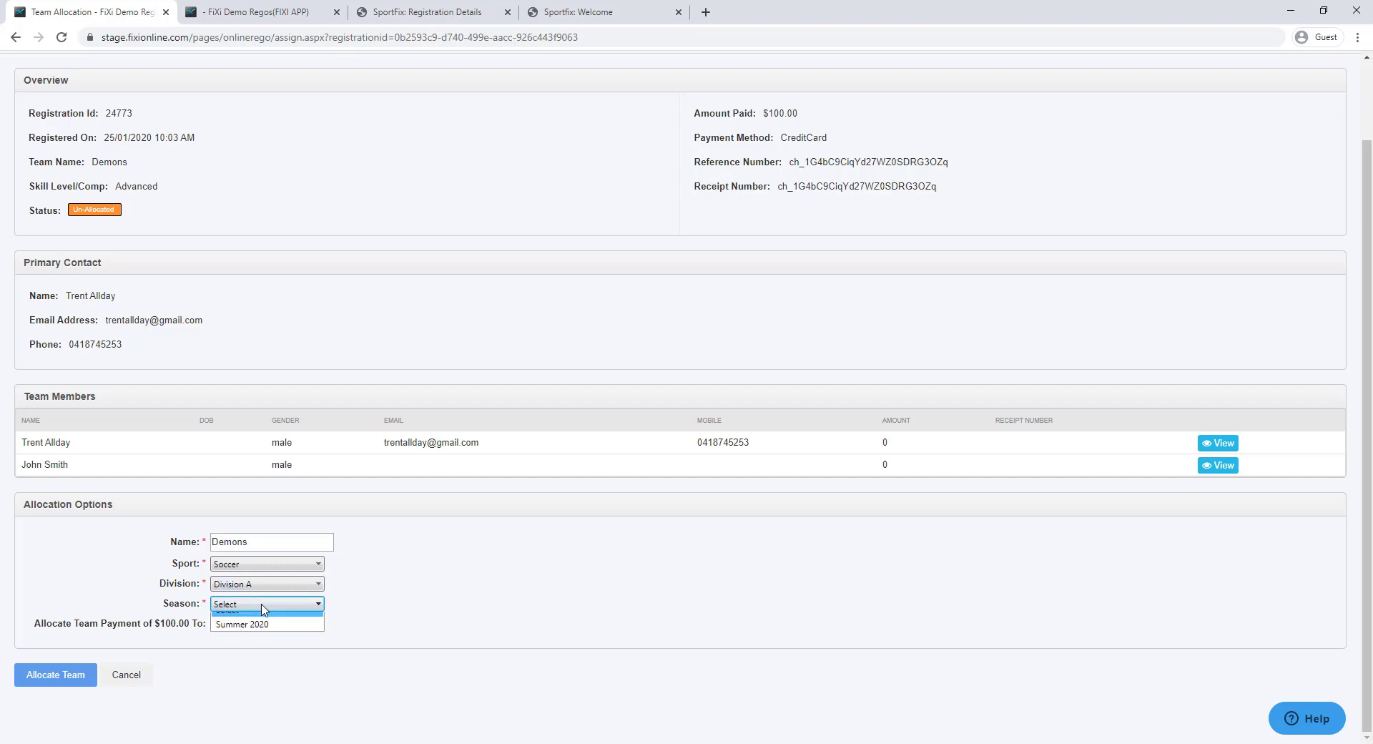
click(259, 634)
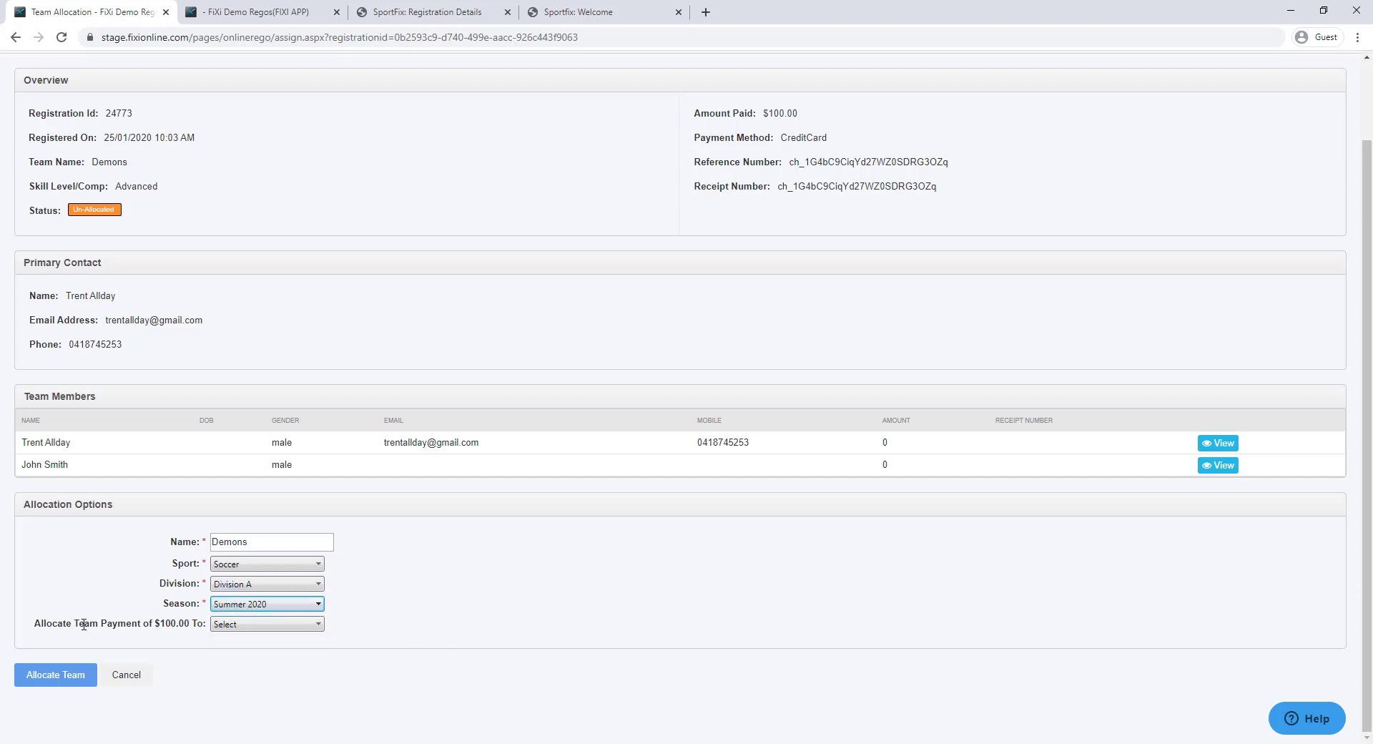
click(292, 625)
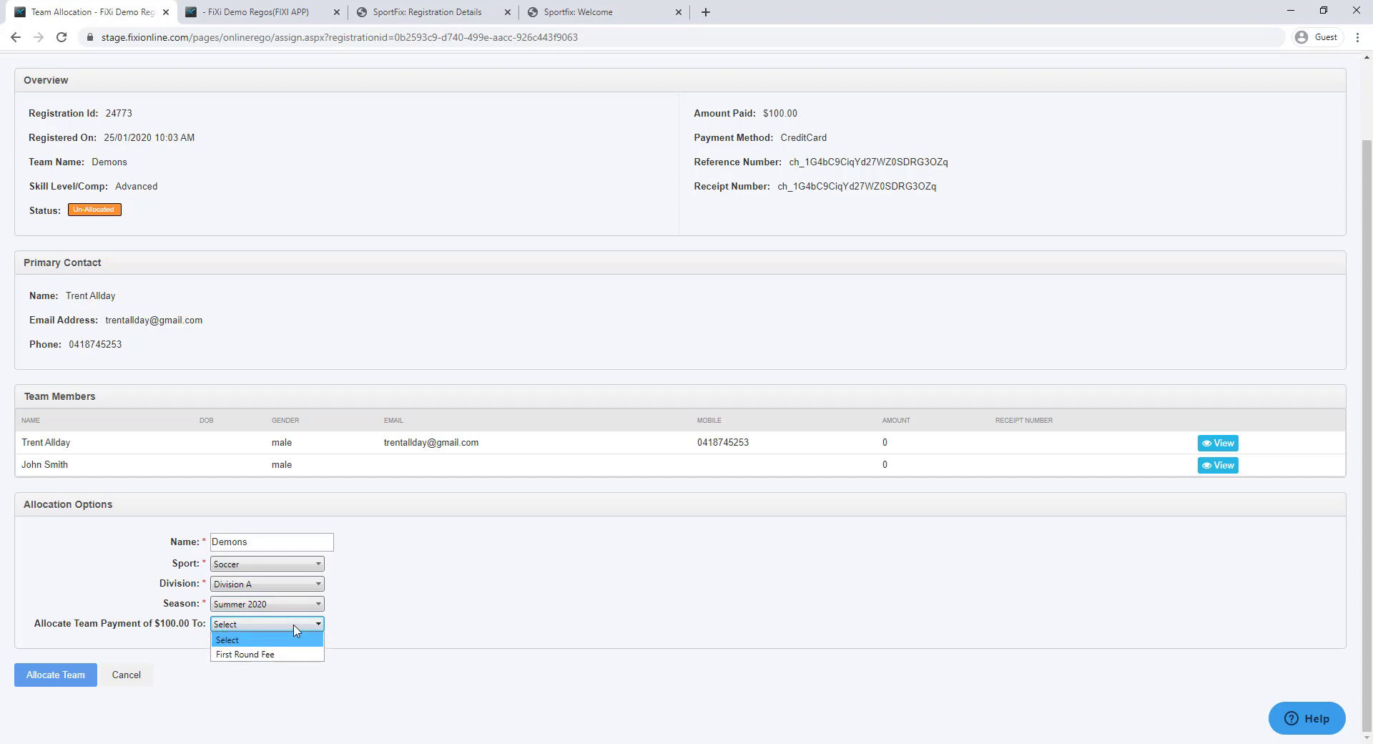
click(272, 655)
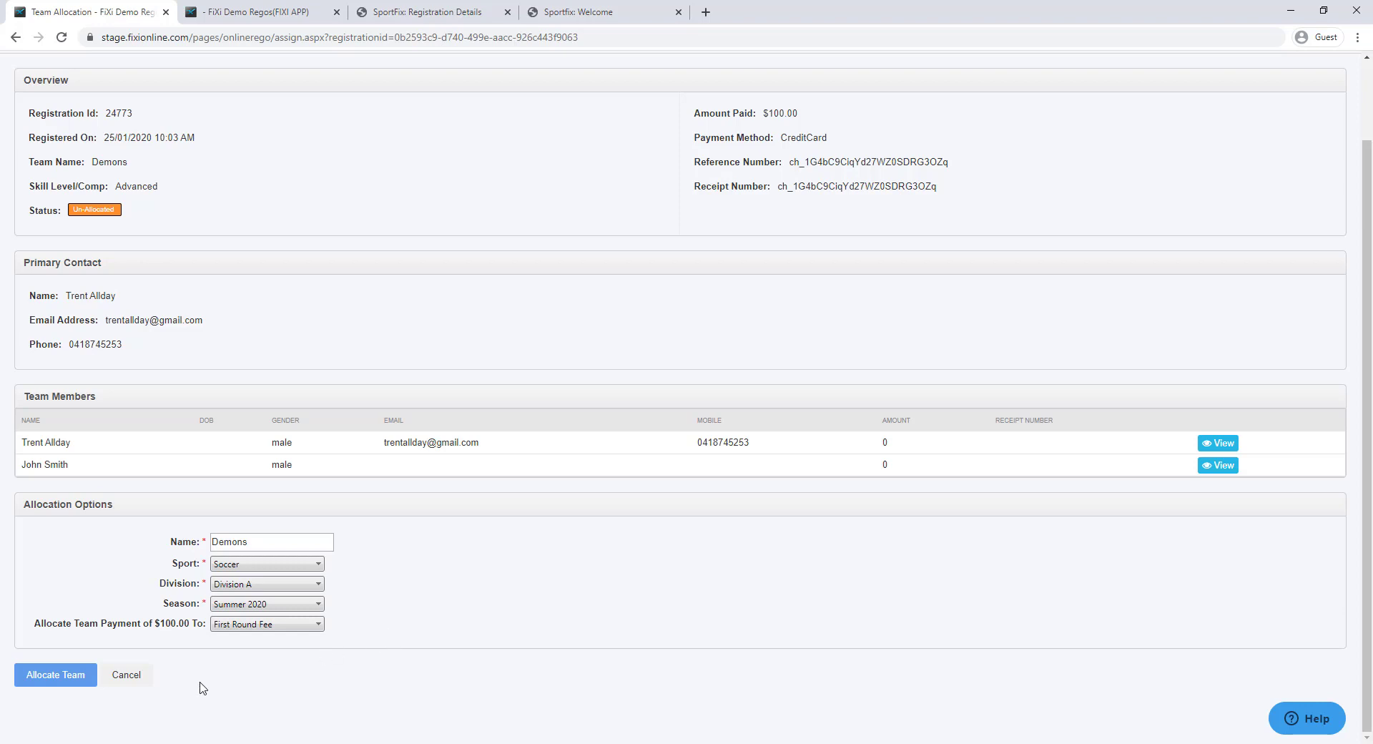
click(72, 678)
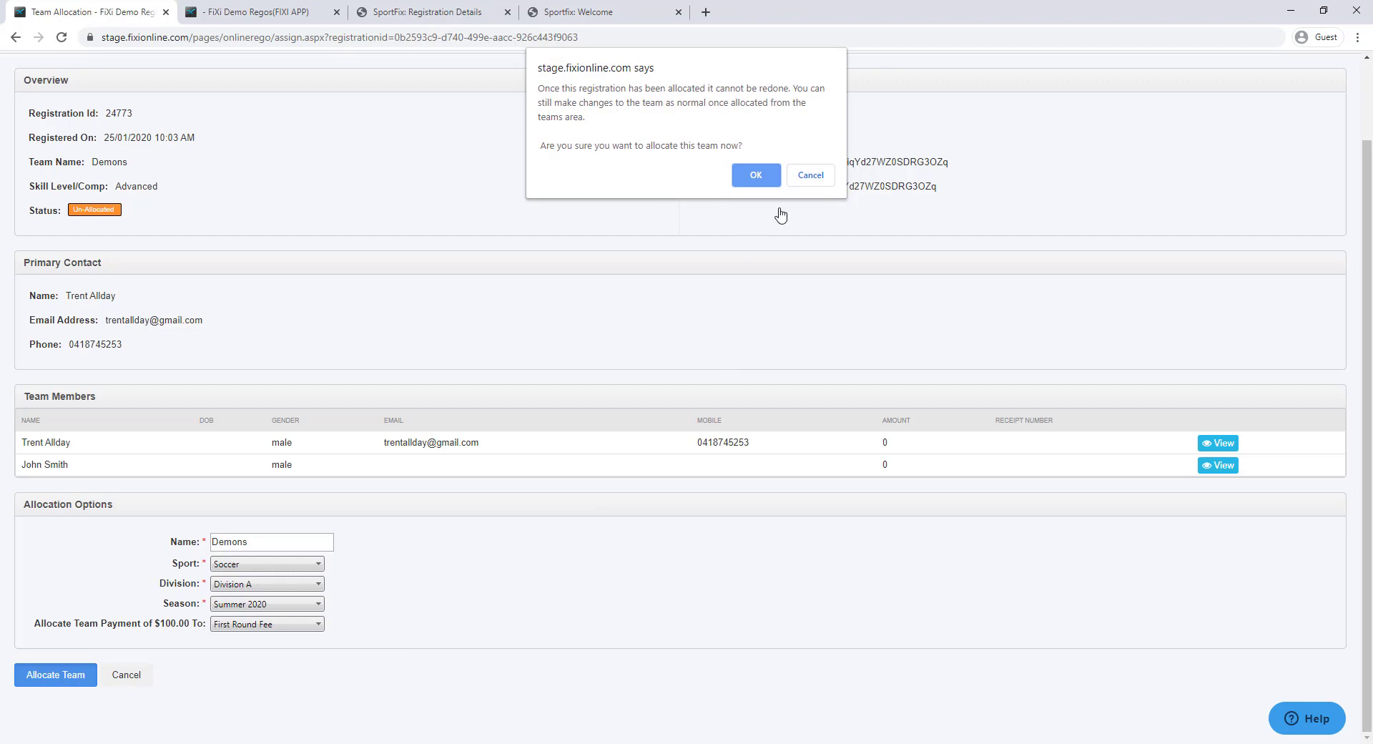
click(753, 176)
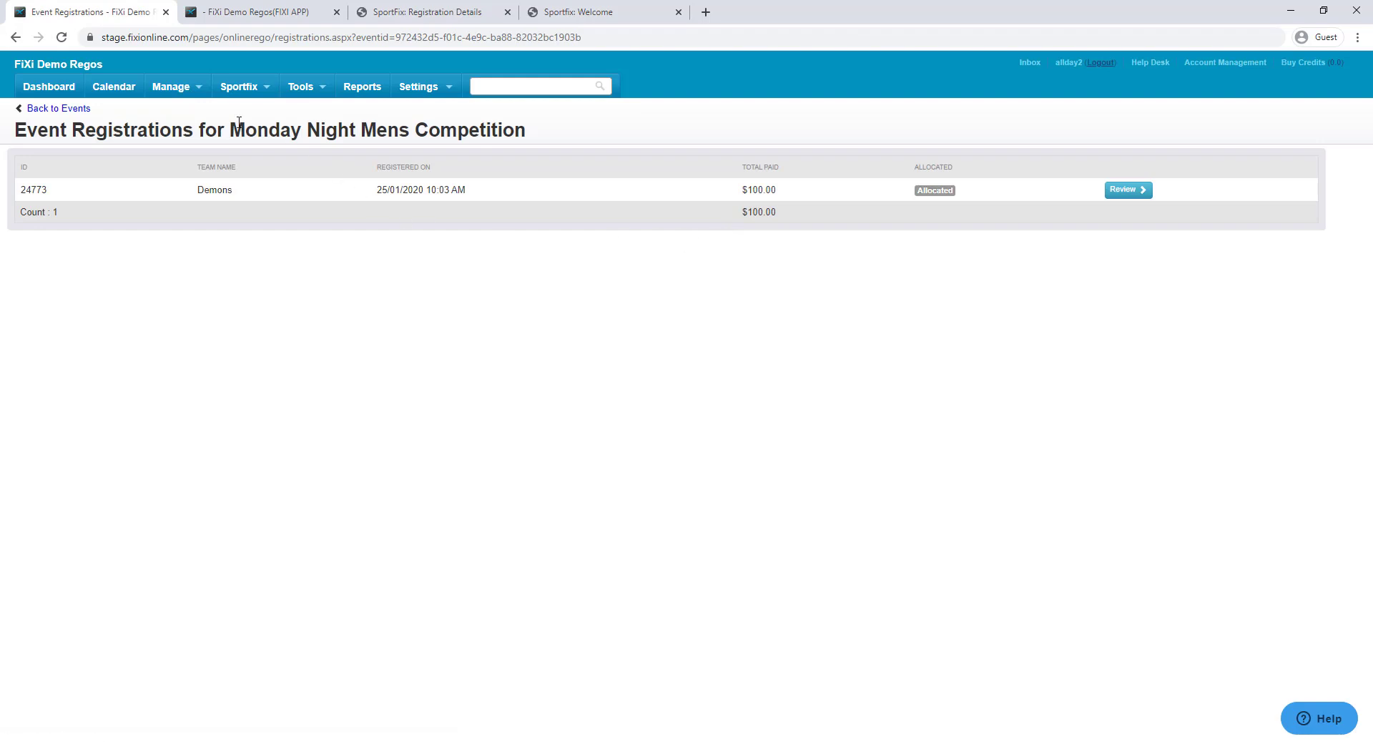
click(190, 92)
Open the Demons team and review its members, Division A competition and -$100.00 balance
click(182, 134)
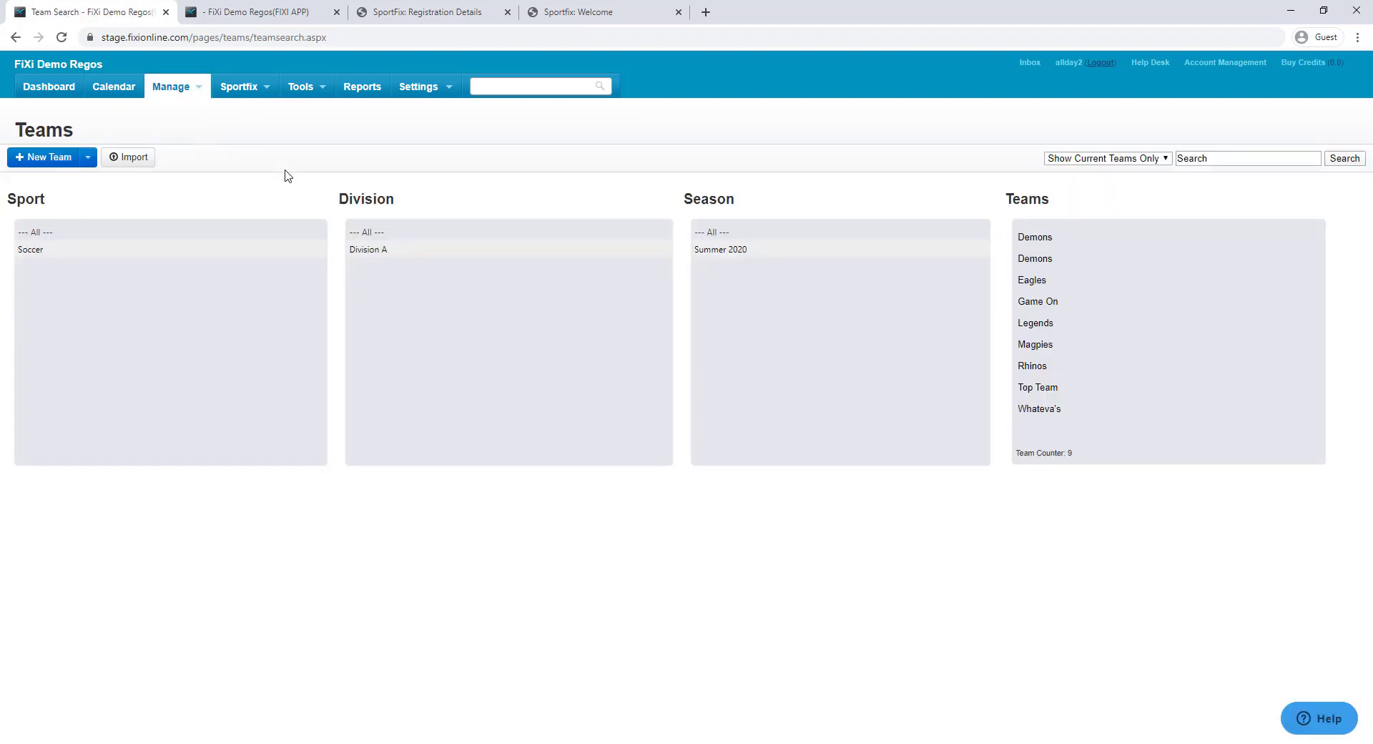
click(1038, 261)
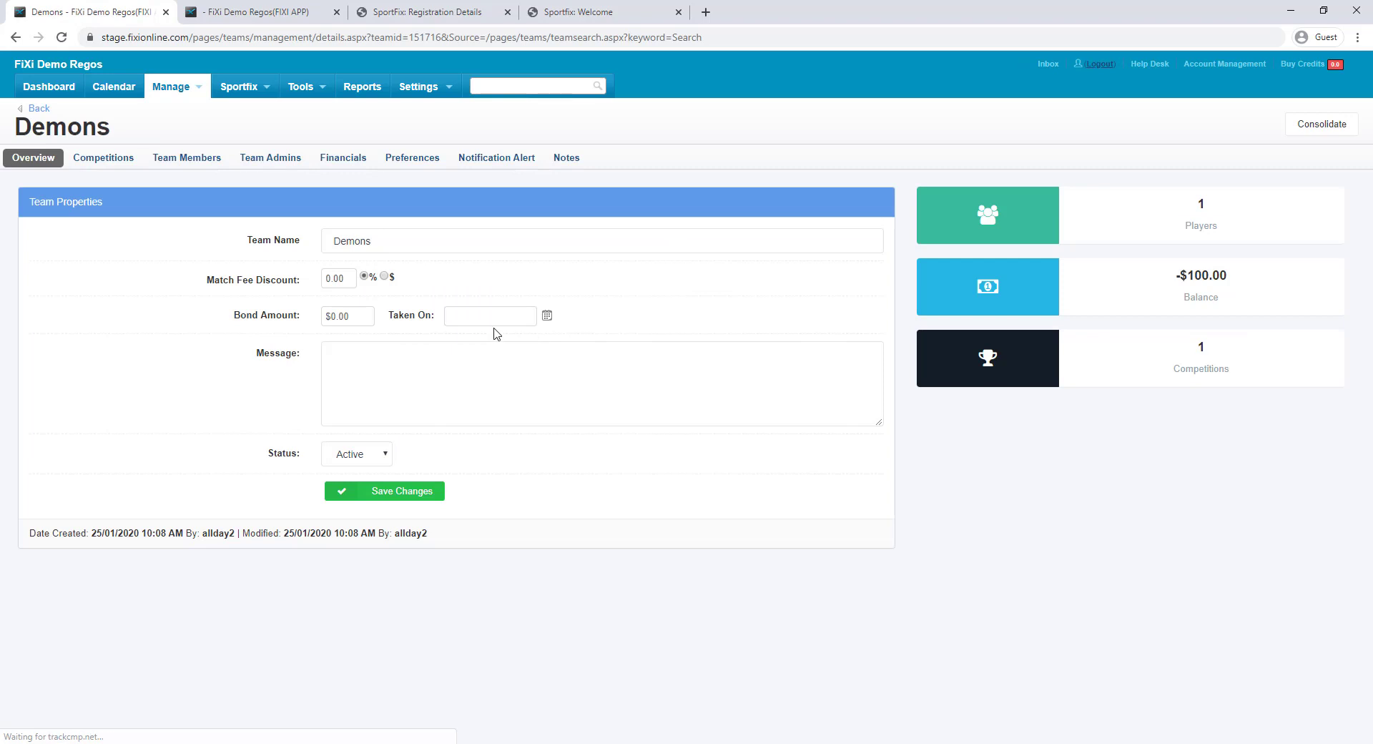
click(163, 163)
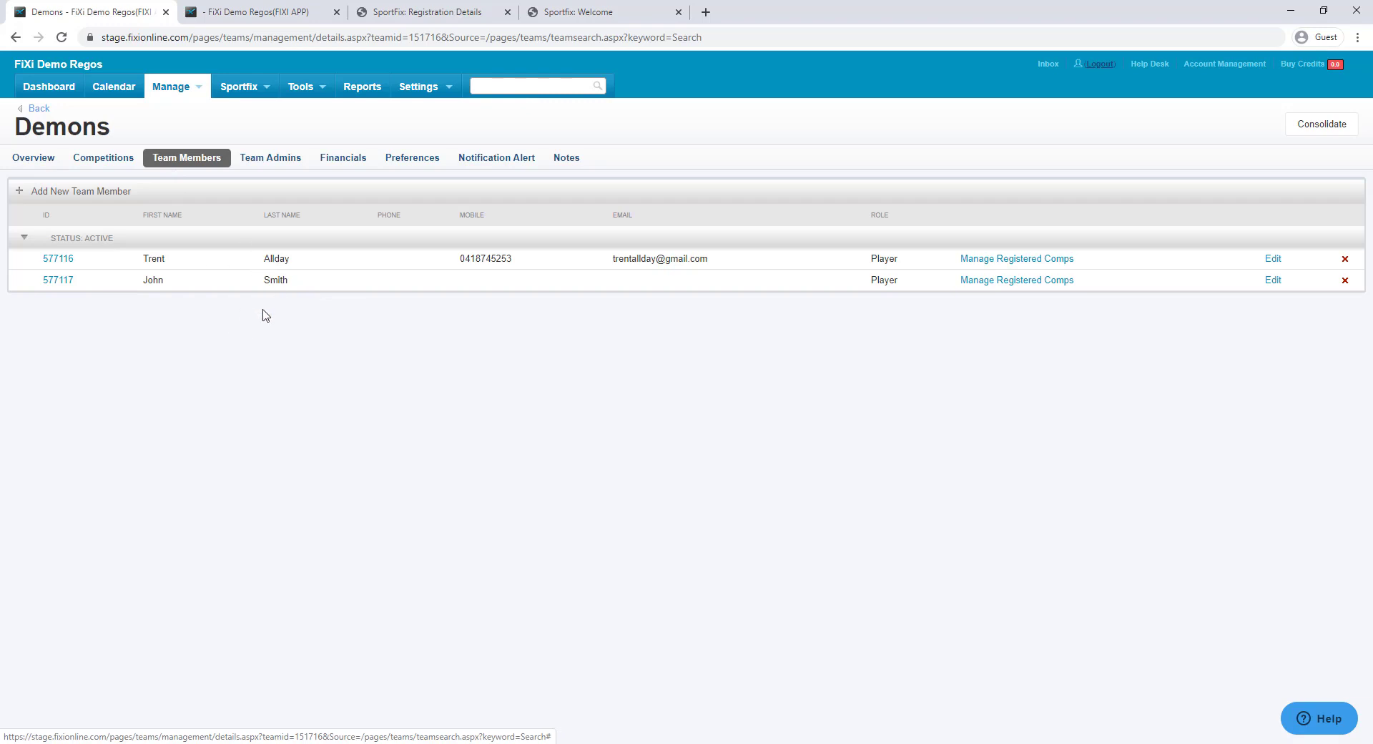
click(123, 168)
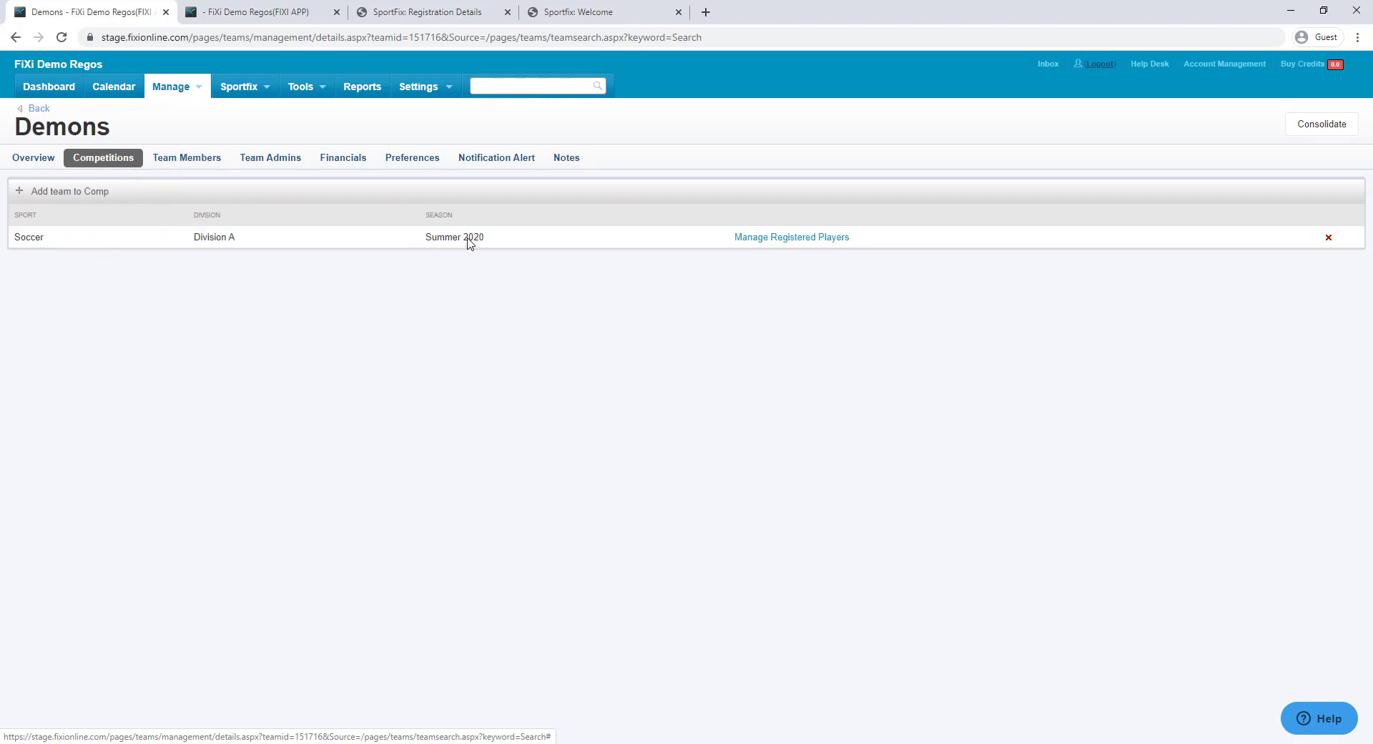
click(344, 163)
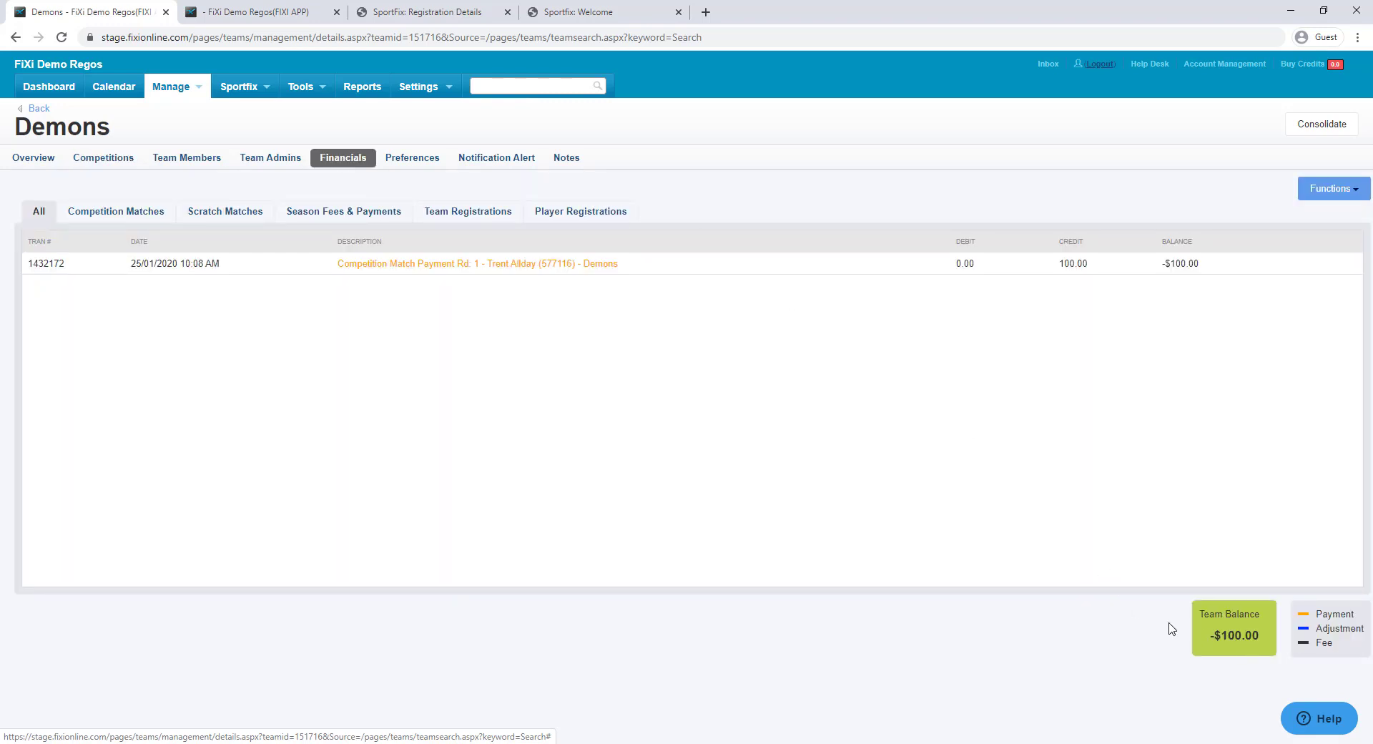
Inspect the Demons payment's transaction details, then return to the overview and SportFix registration page
click(394, 266)
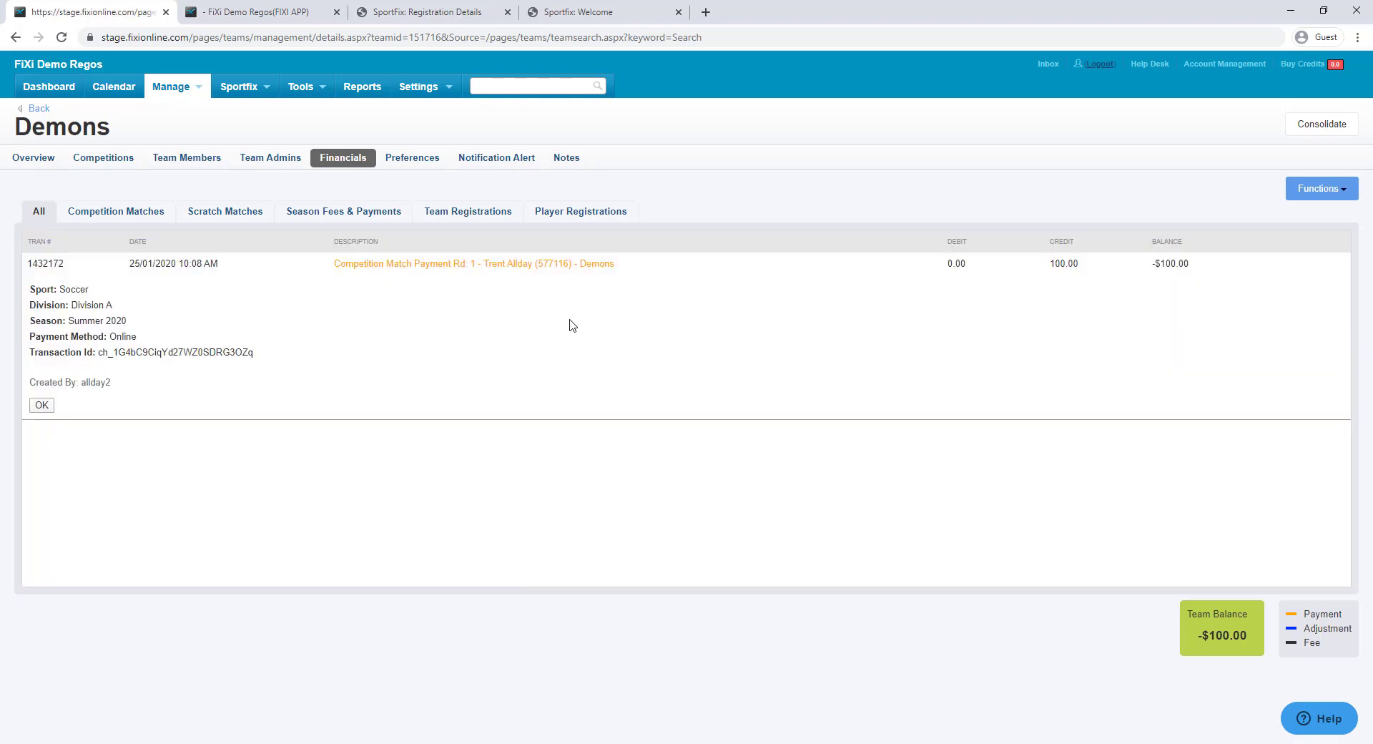
drag(266, 355, 98, 351)
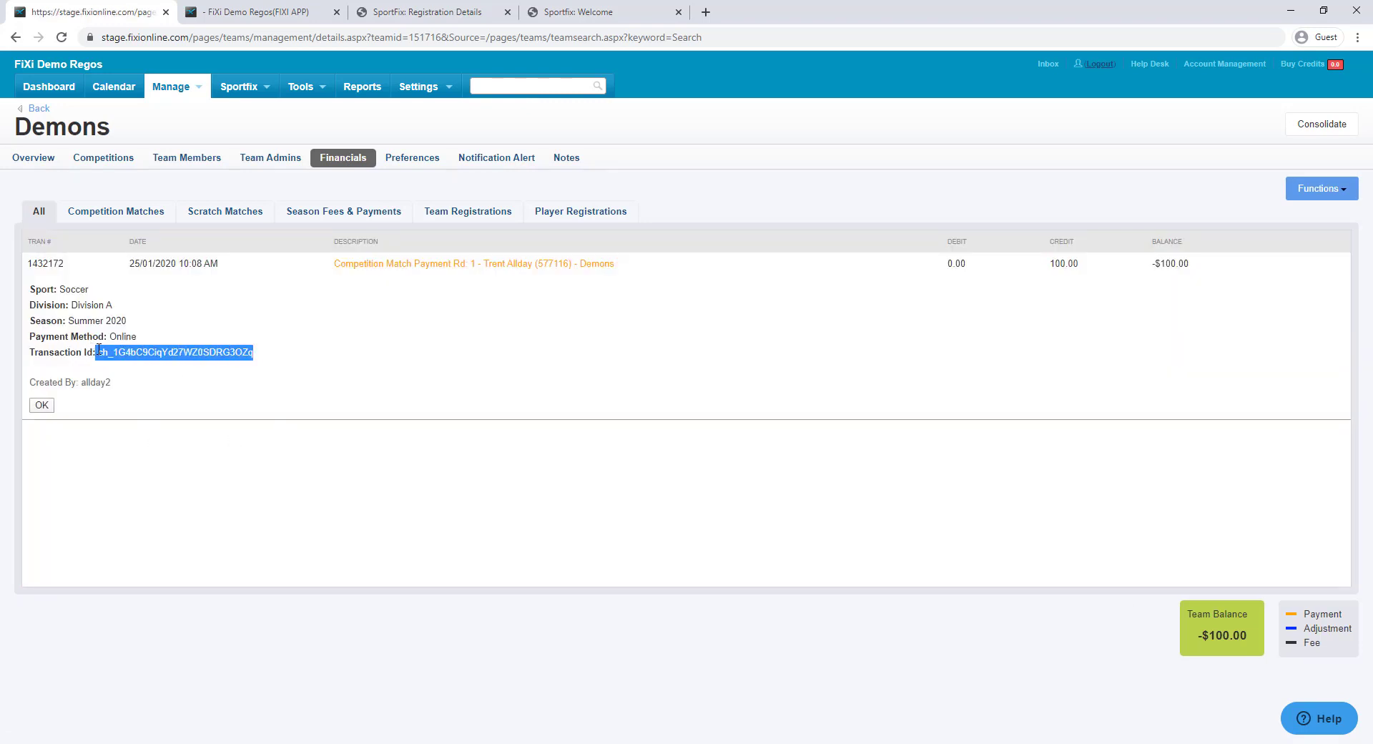
click(101, 351)
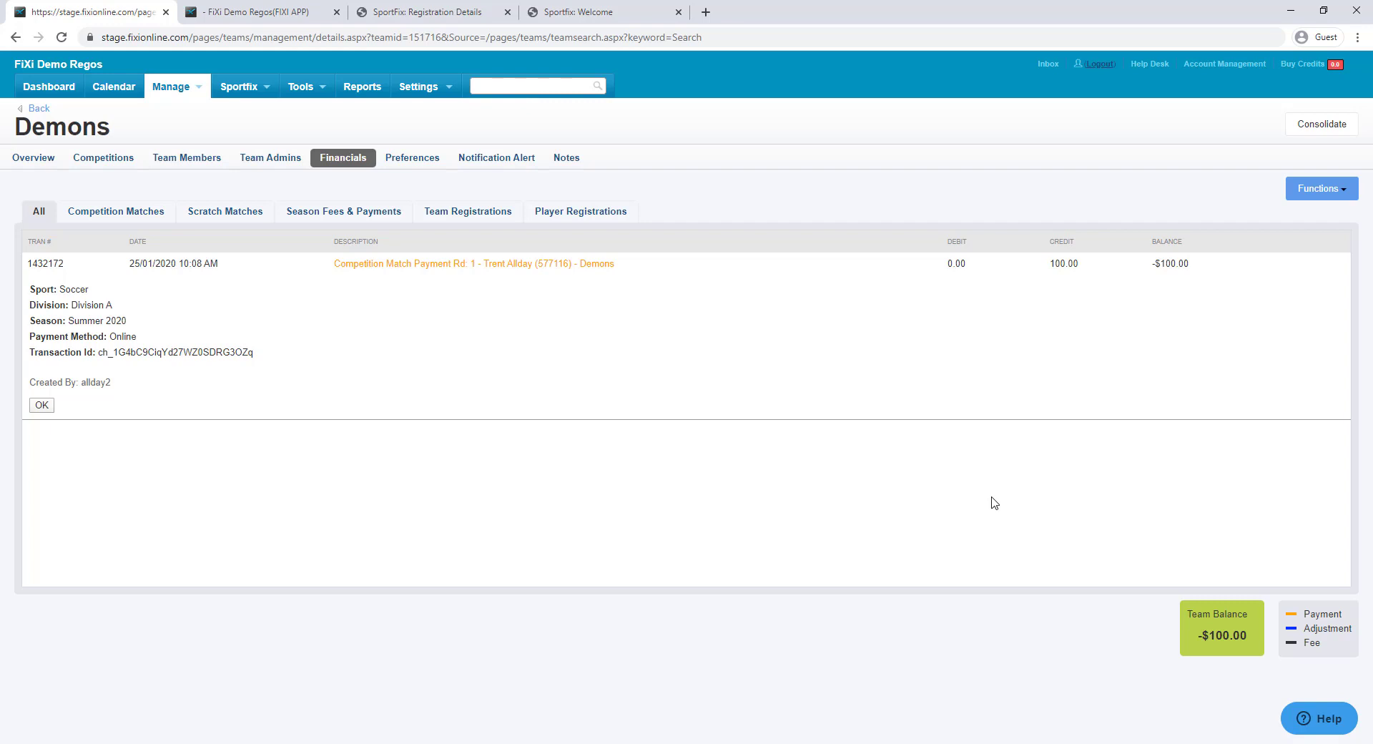
click(42, 405)
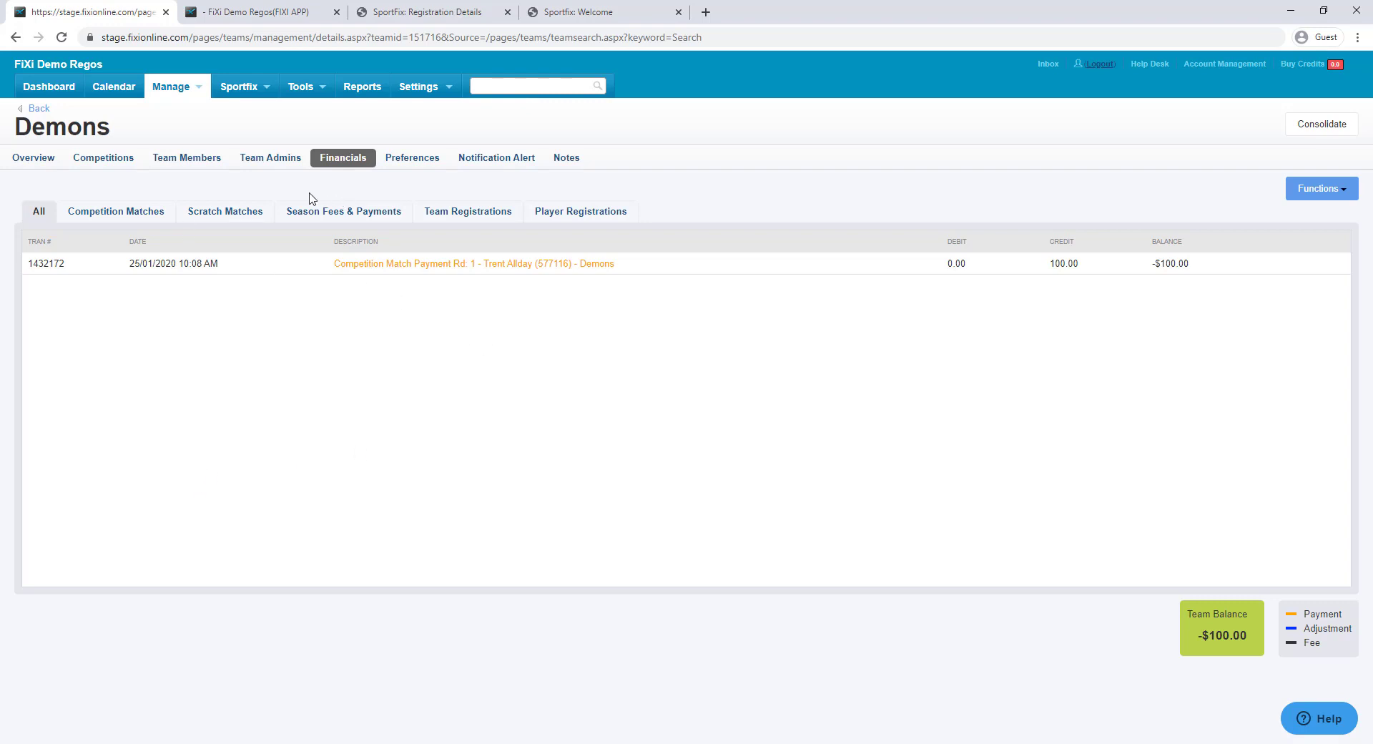
click(39, 161)
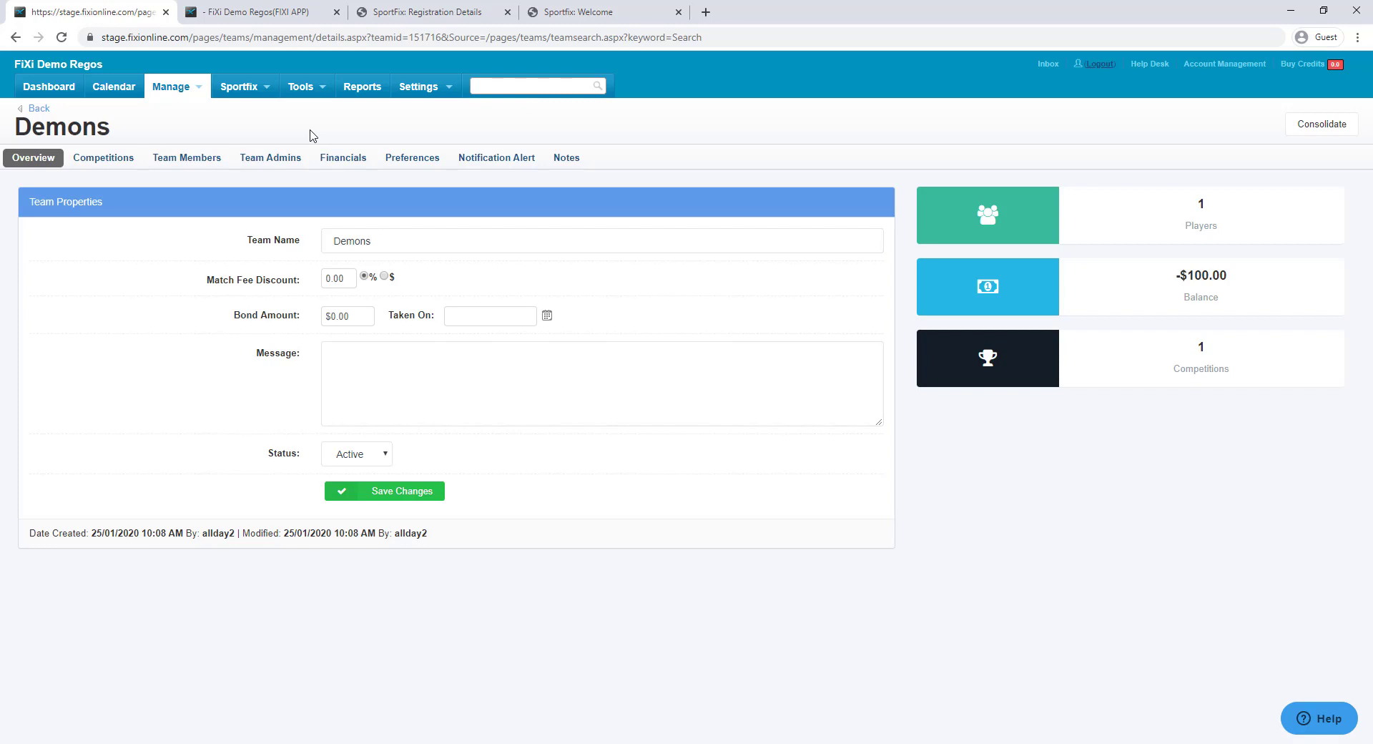
click(405, 12)
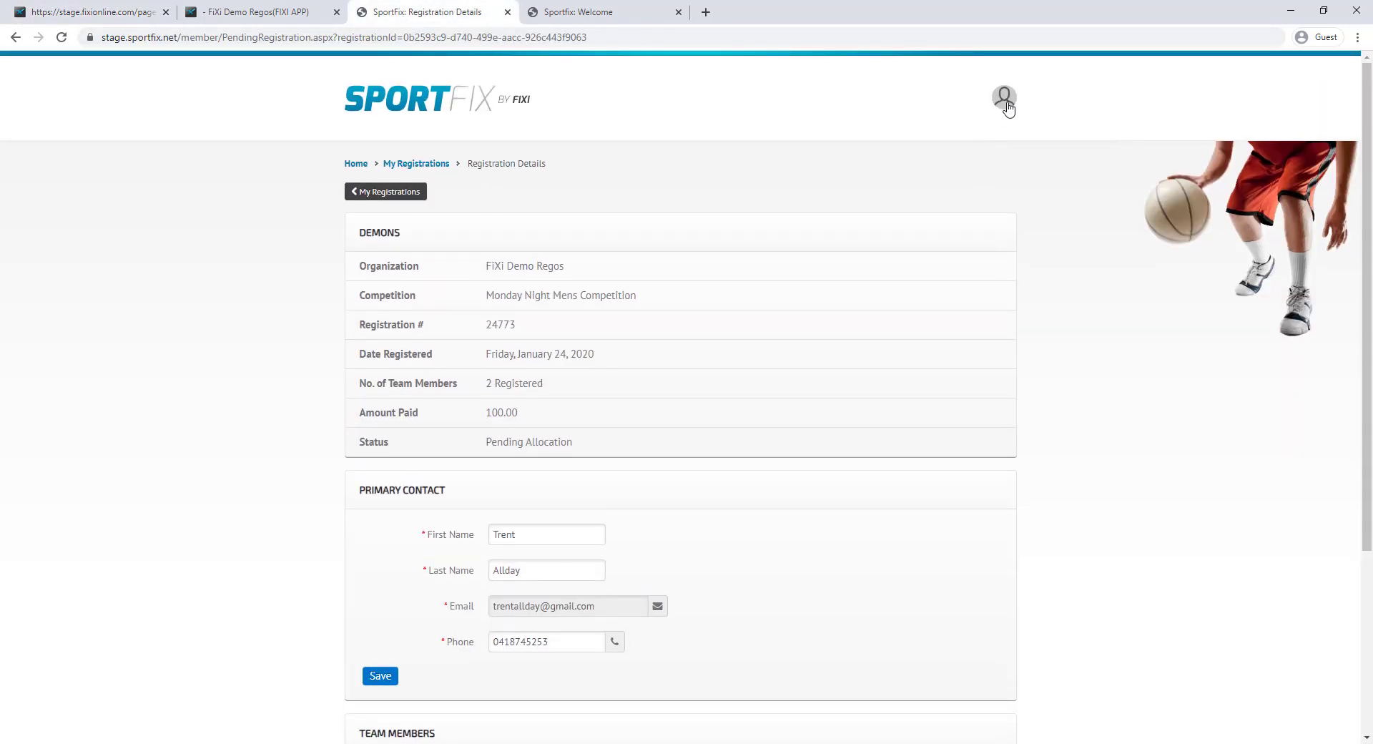
Confirm the Demons registration in My Registrations reads Allocated, then go to My Teams
click(1005, 104)
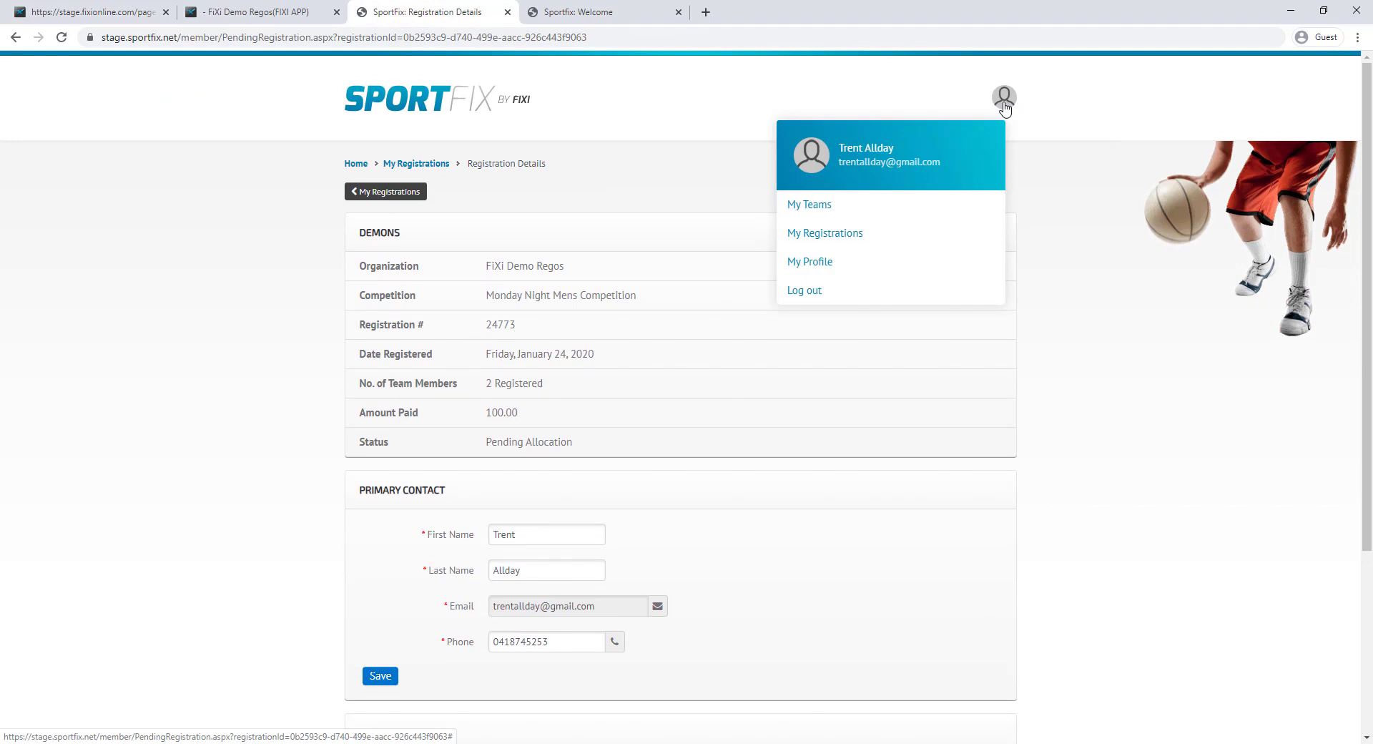
click(856, 239)
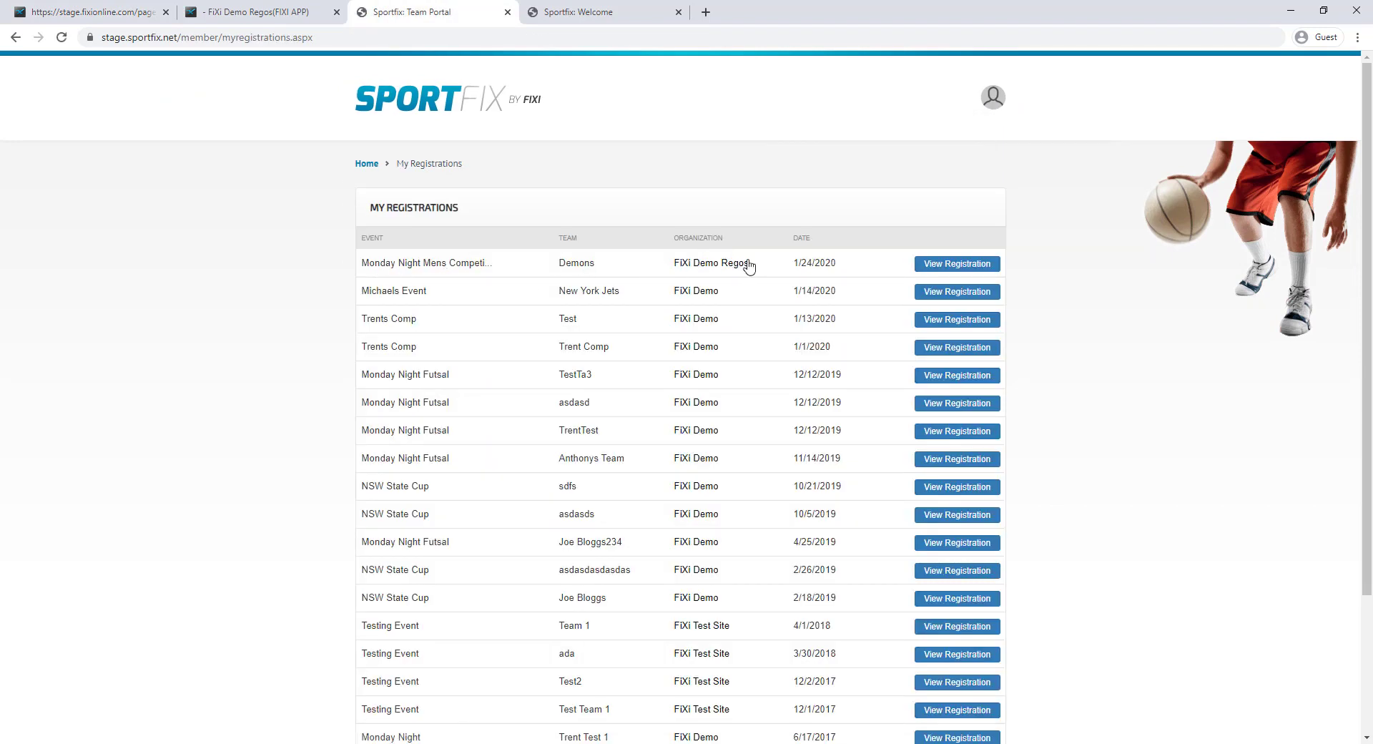
click(957, 263)
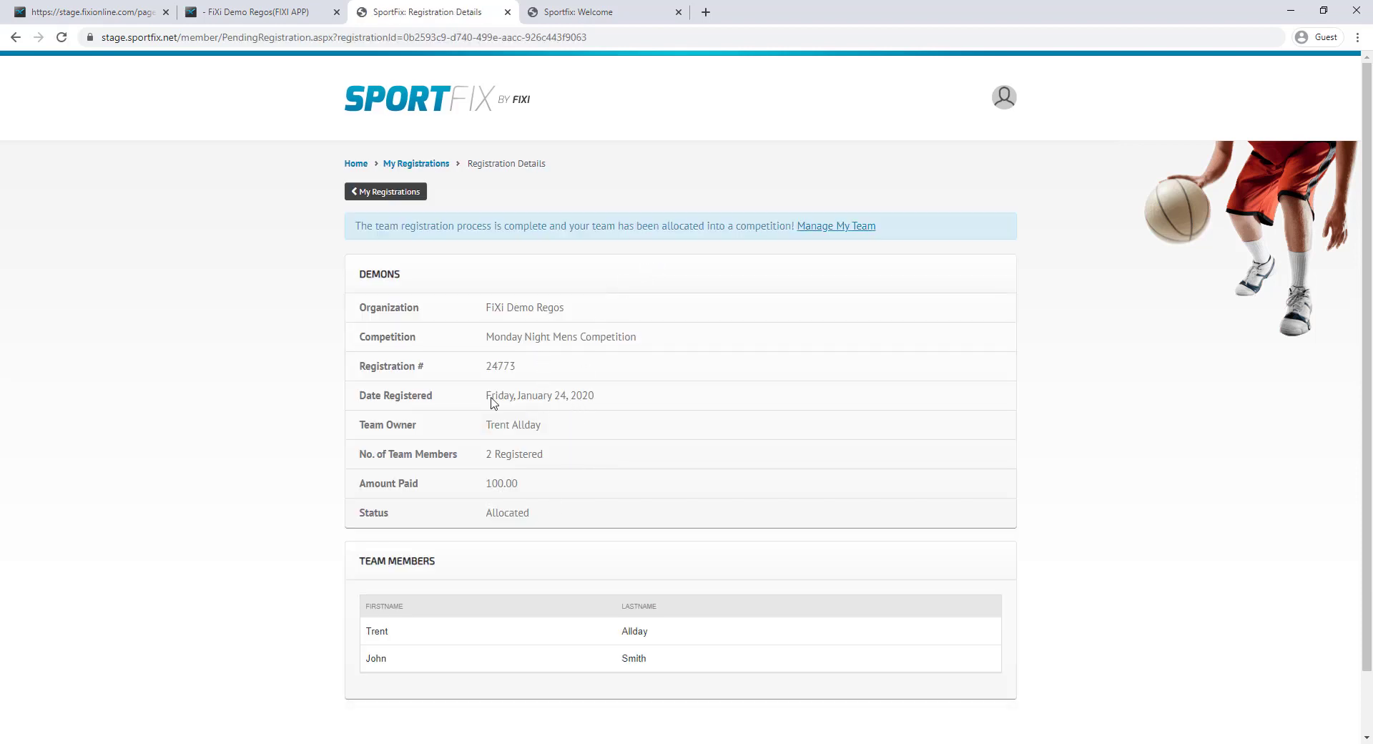
double_click(508, 516)
click(1002, 99)
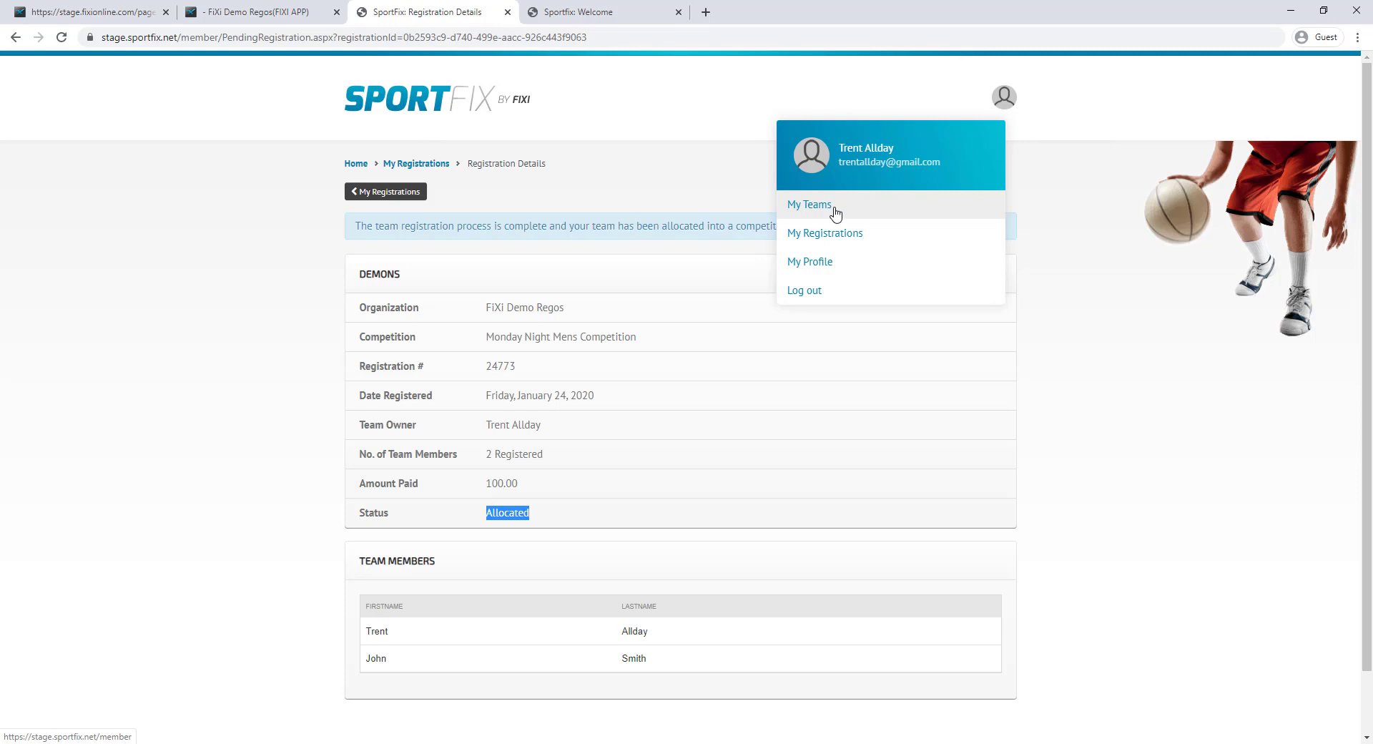
click(880, 209)
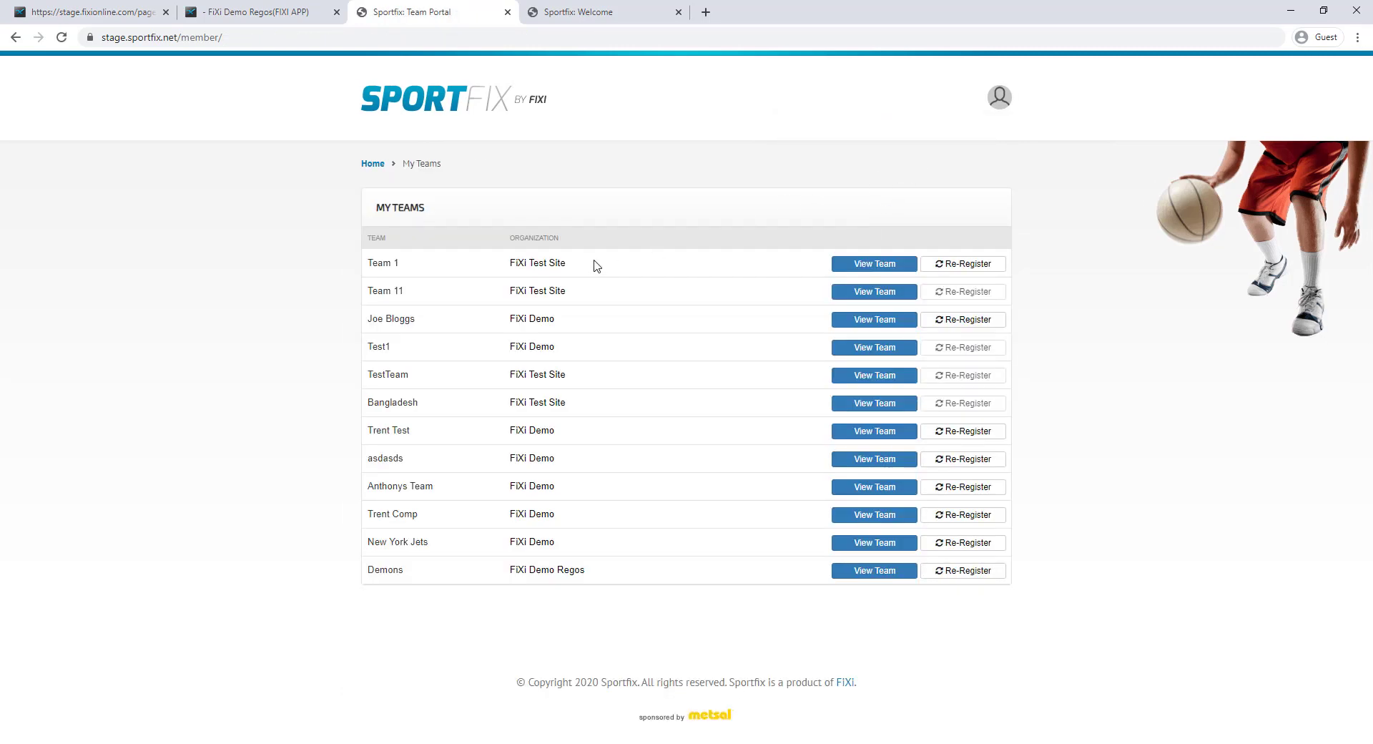
View the Demons team details and its Division A member registrations, then return to FiXi
click(861, 570)
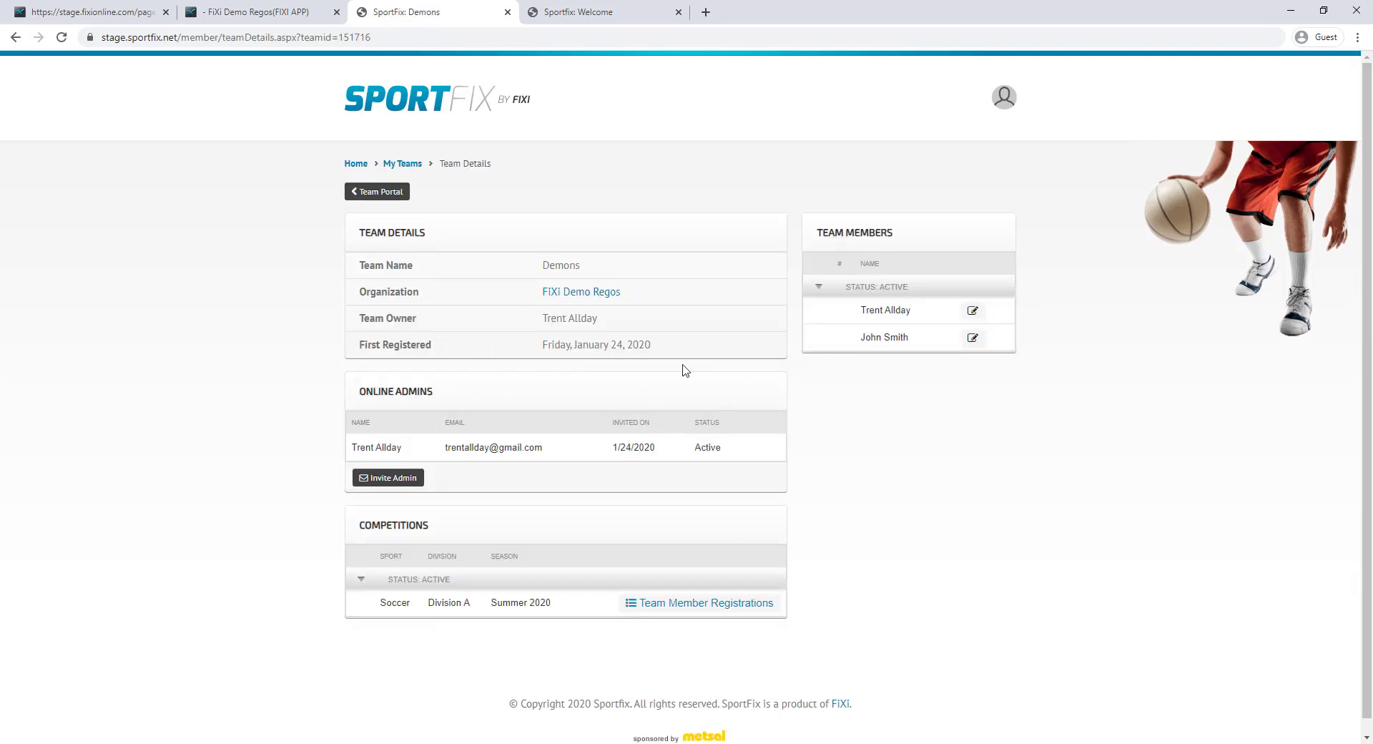
click(719, 603)
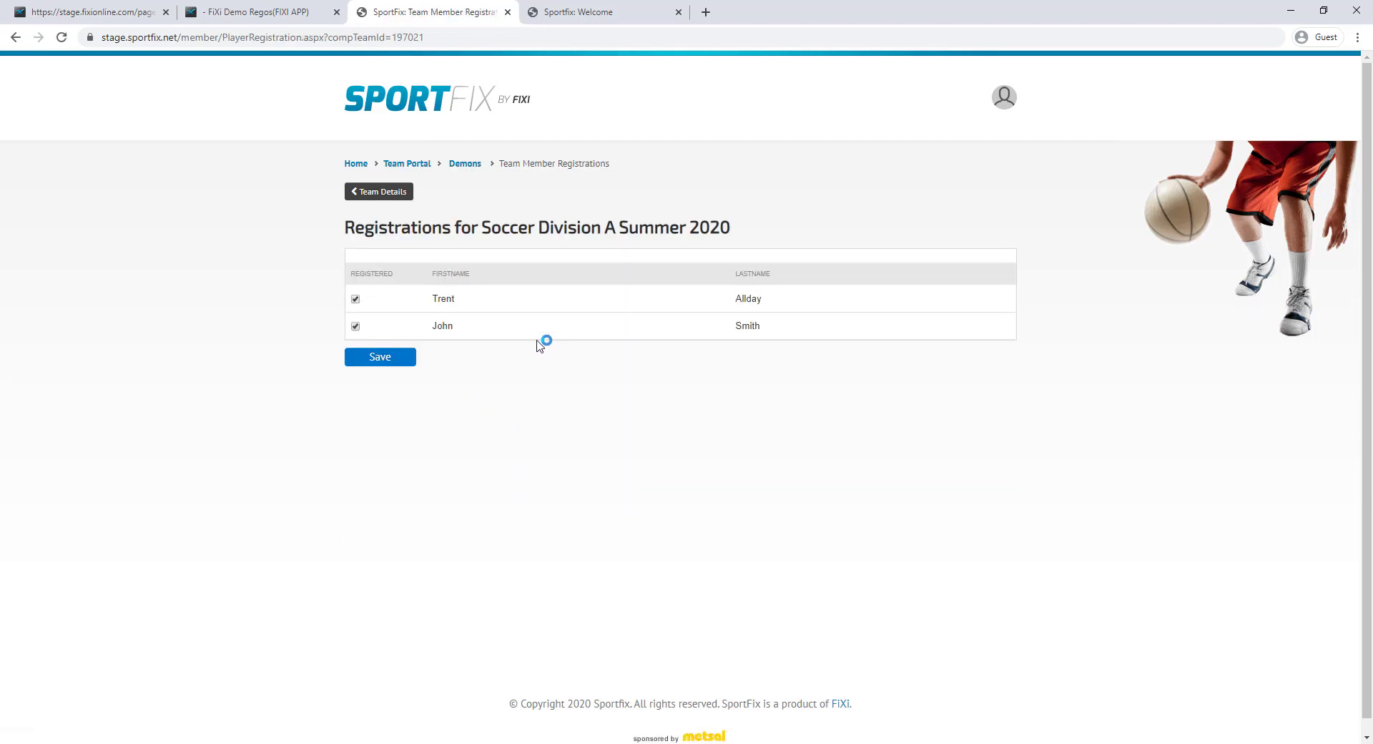
click(389, 200)
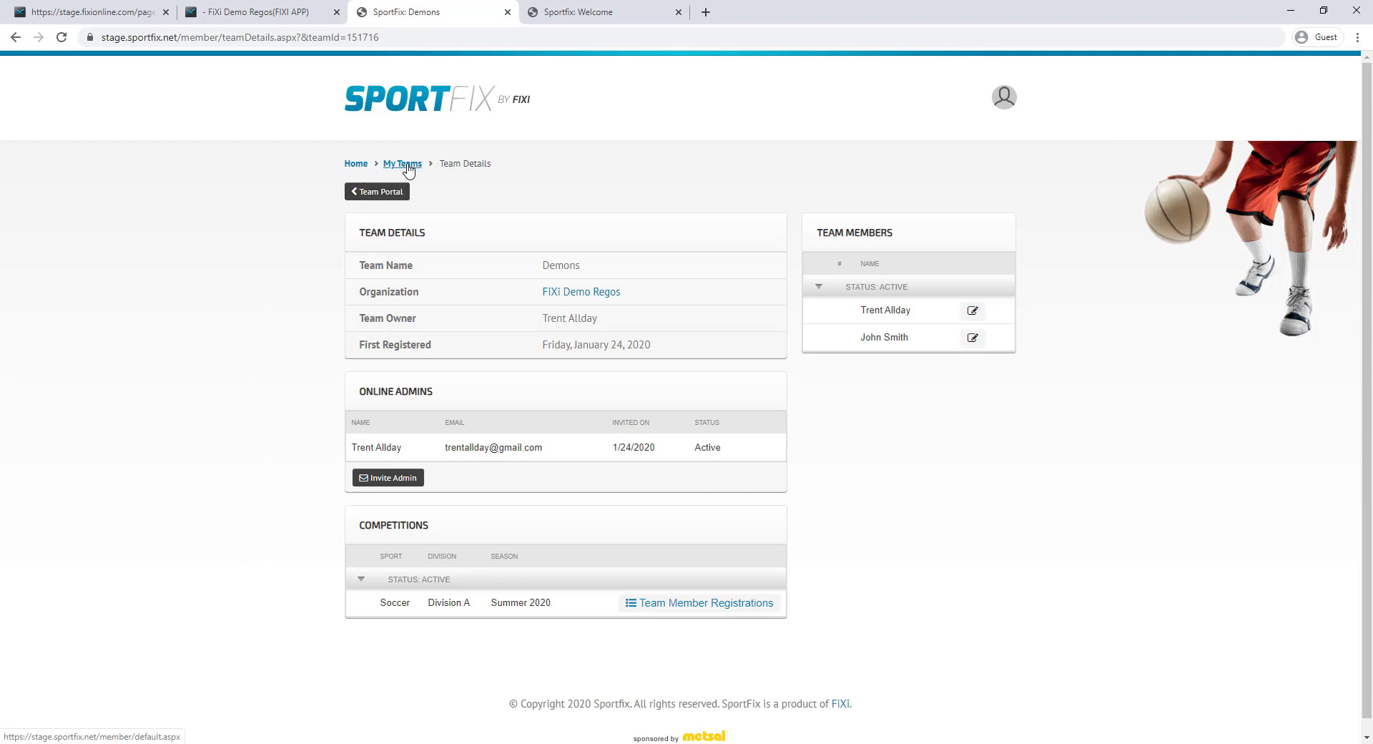
click(68, 13)
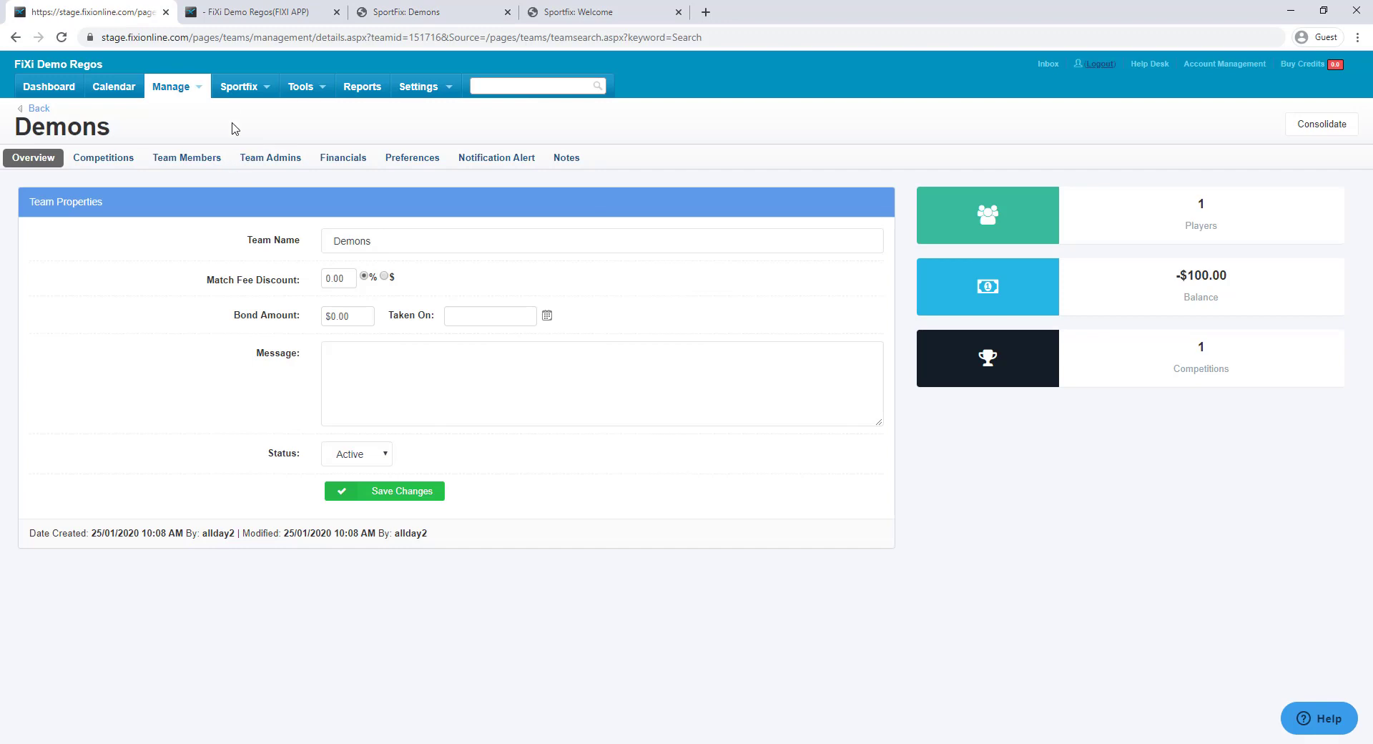
Start a new player registration rule using the Via invite link registration method
mouse_move(243, 91)
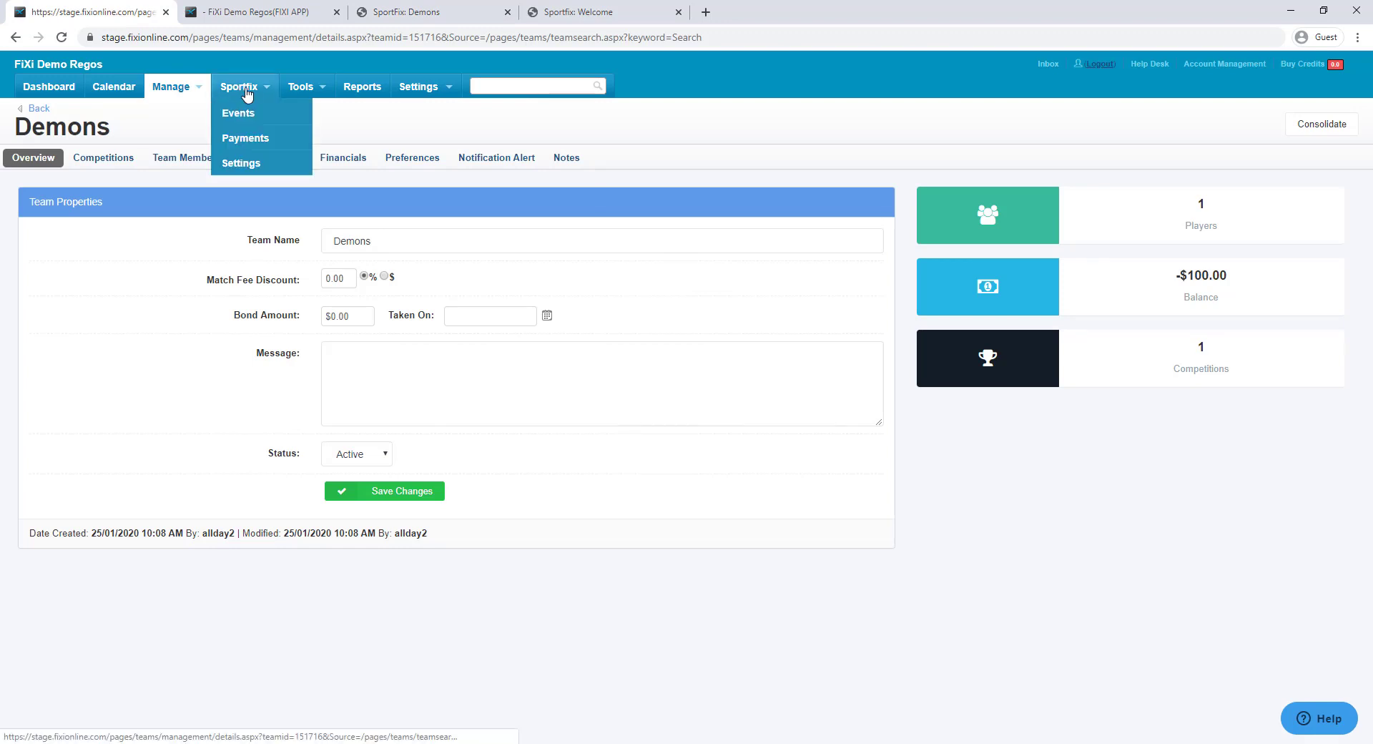
click(243, 164)
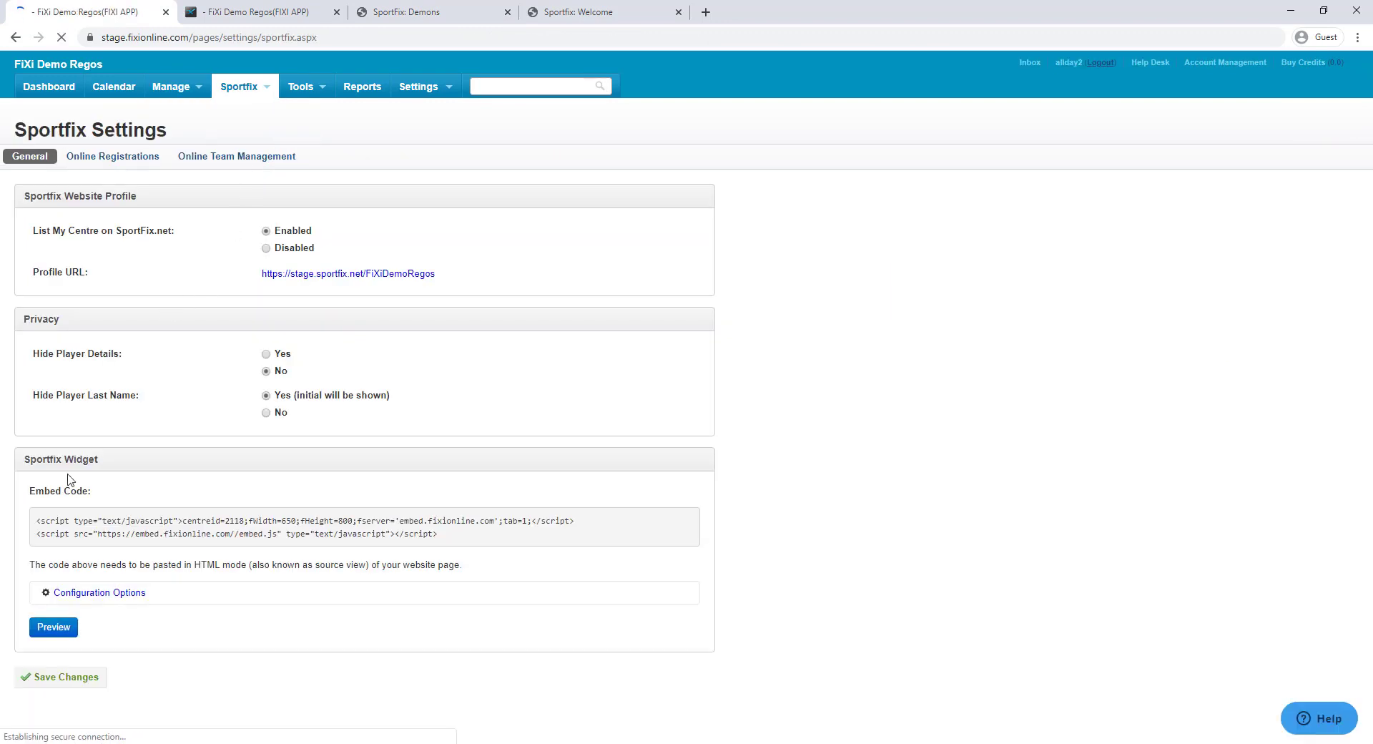
click(101, 159)
scroll(279, 351, down, 3)
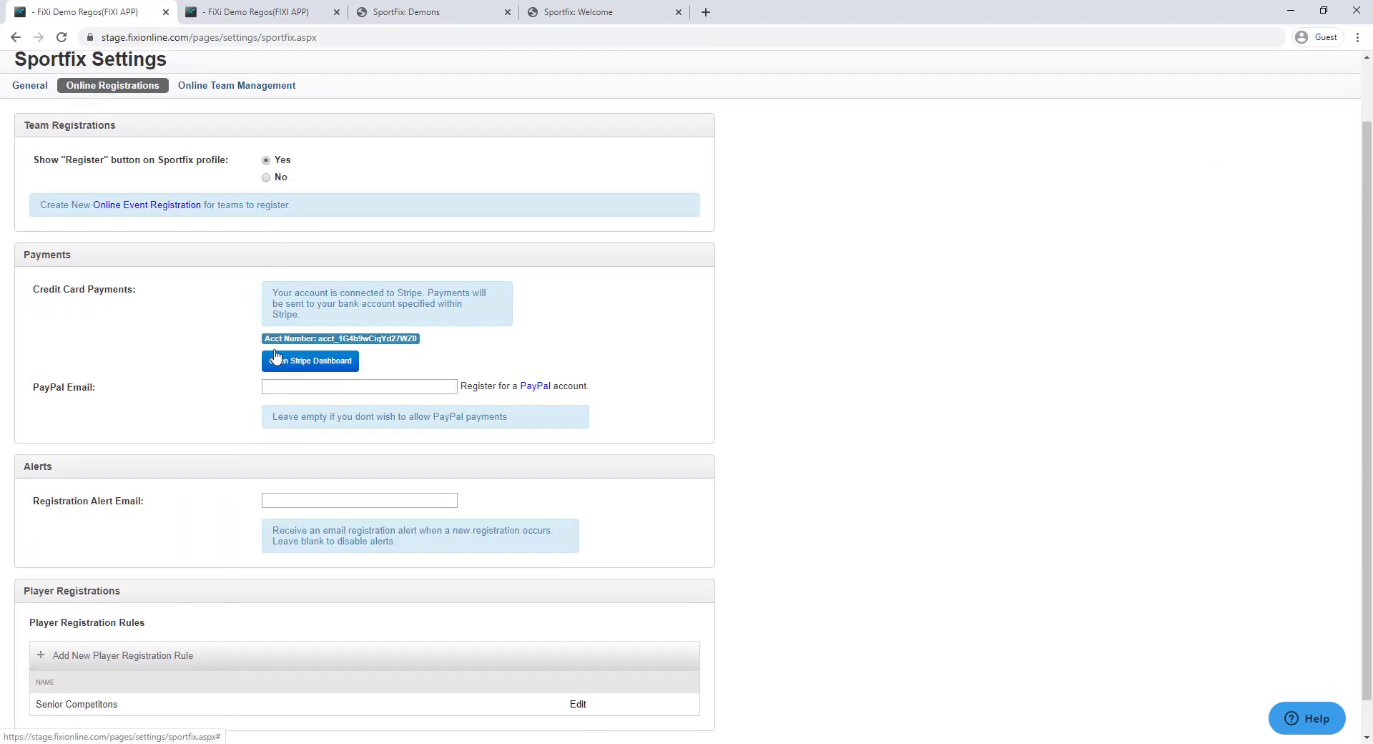
click(150, 616)
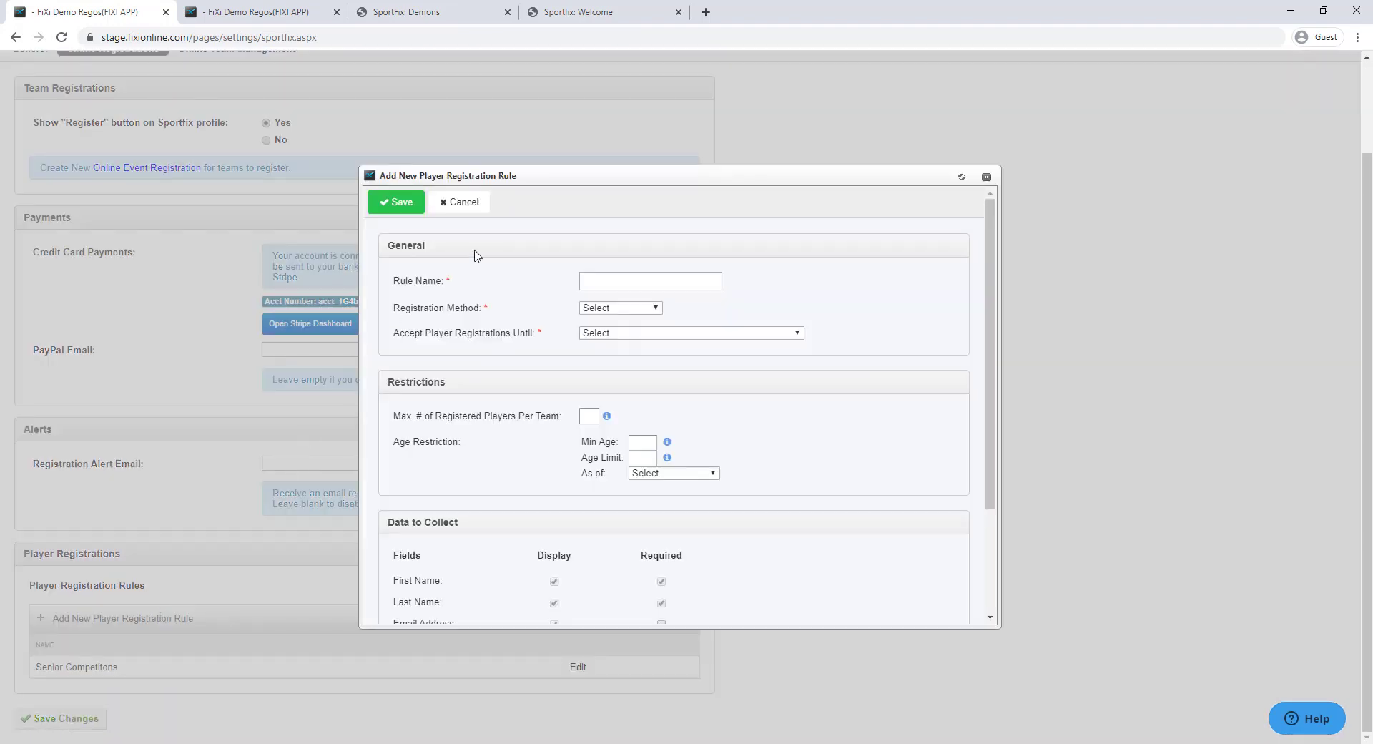
click(620, 309)
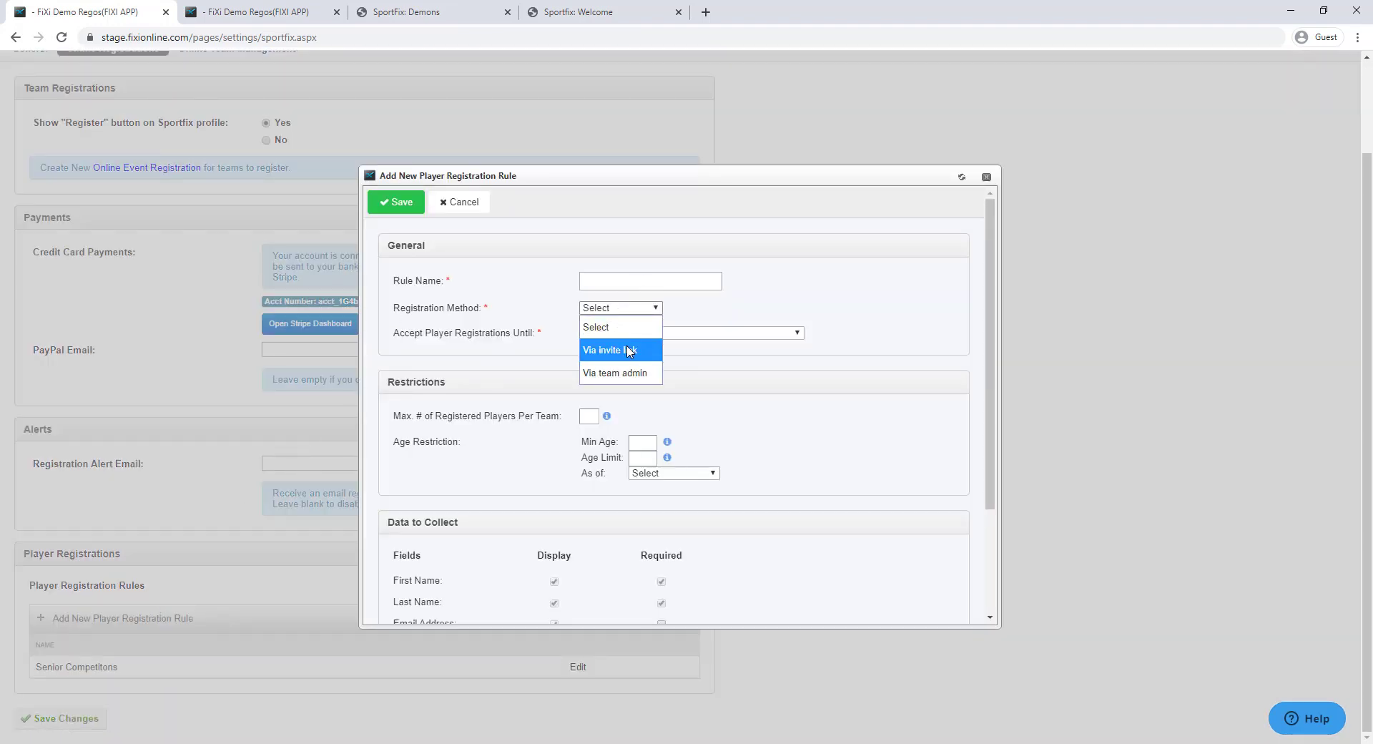
click(624, 350)
Name the rule Senior Competition via invite, set a $150.00 fee, accept indefinitely, and save
click(615, 281)
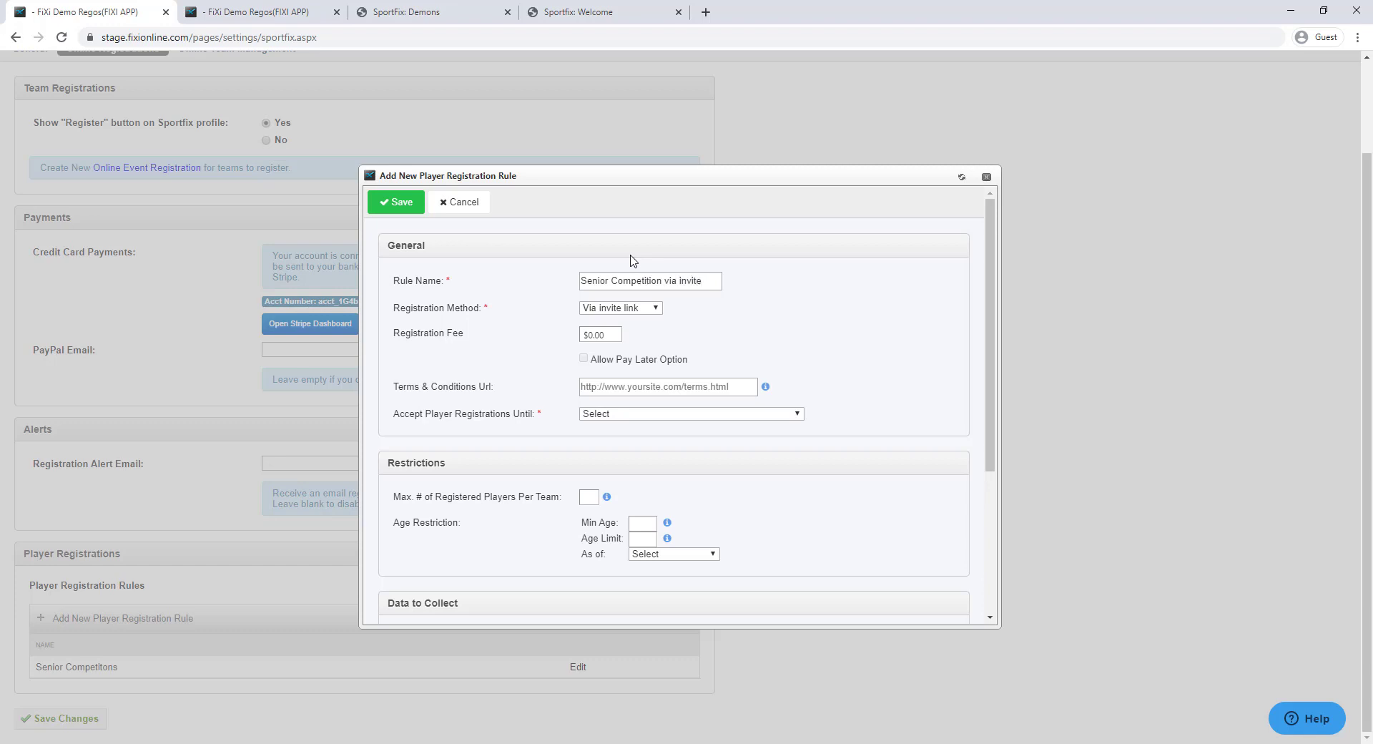
click(619, 330)
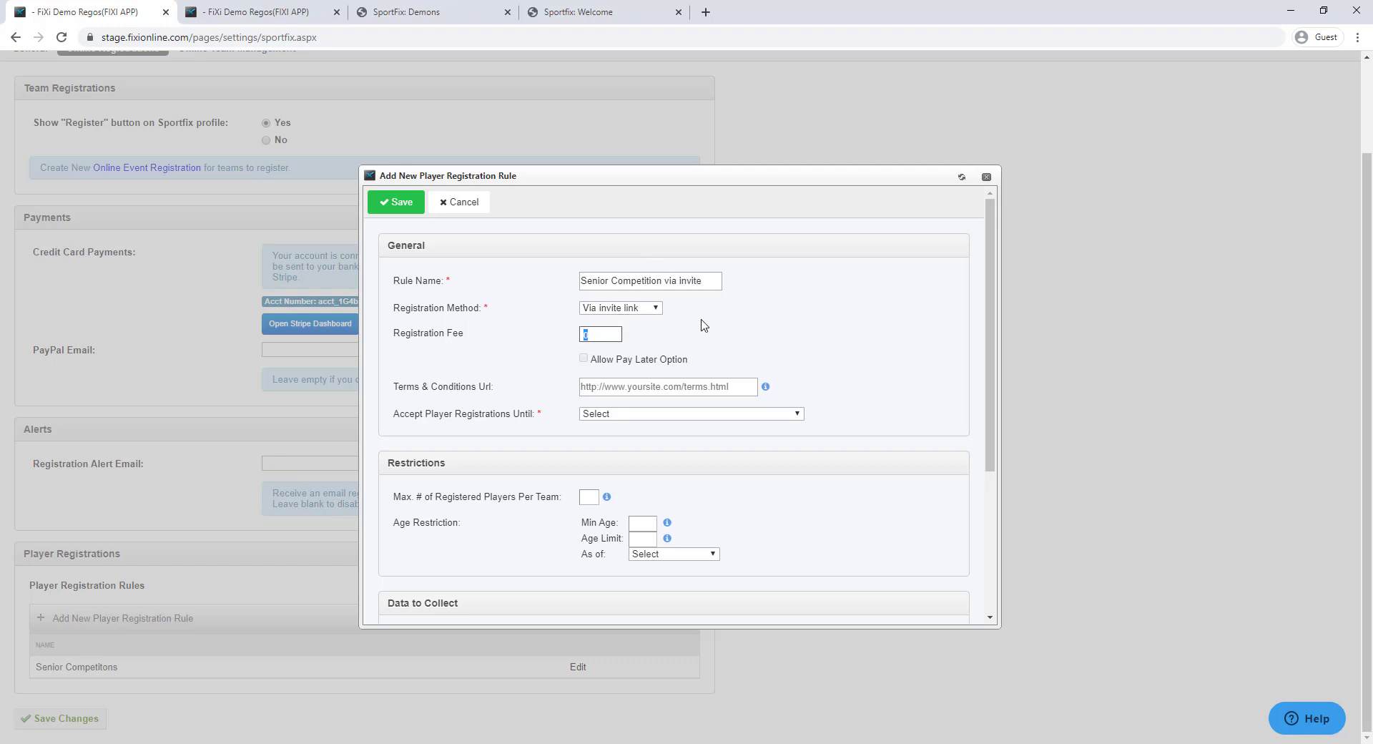
text(150)
click(852, 303)
click(687, 415)
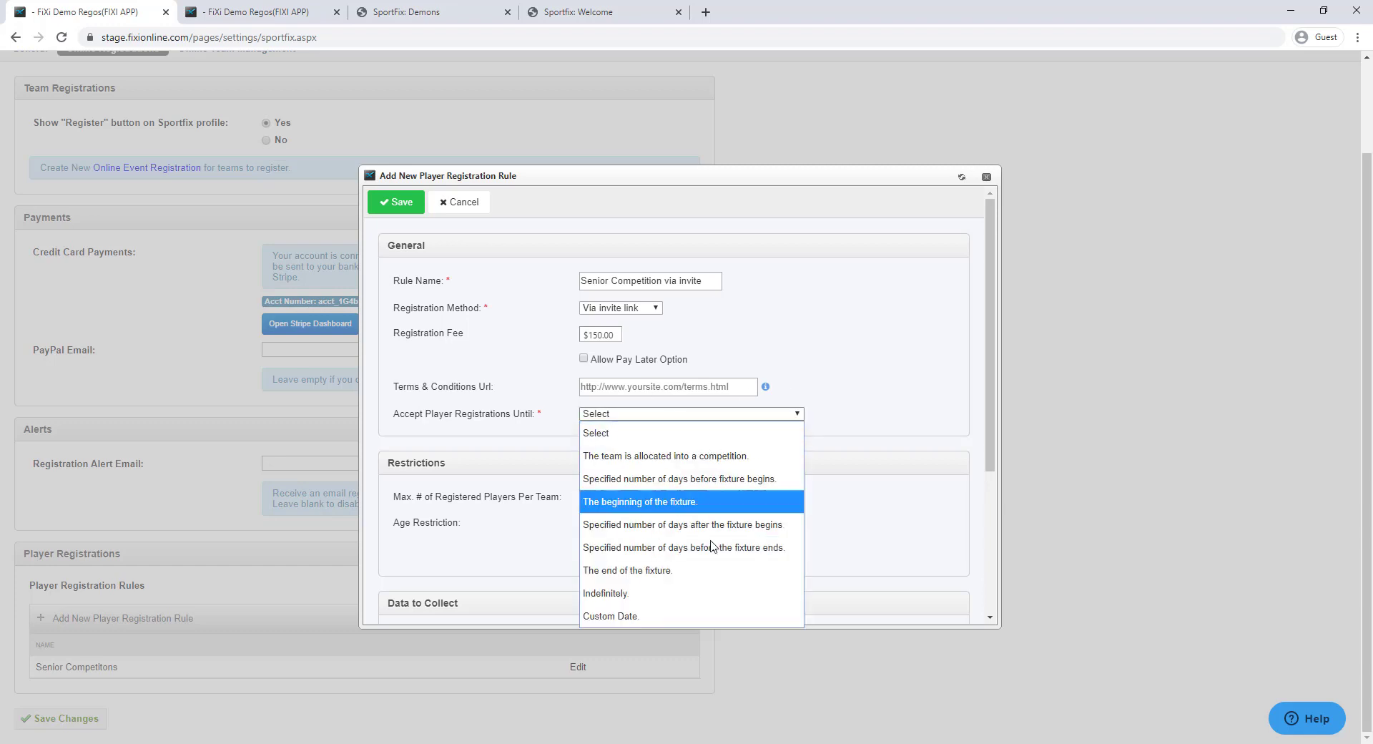
click(685, 594)
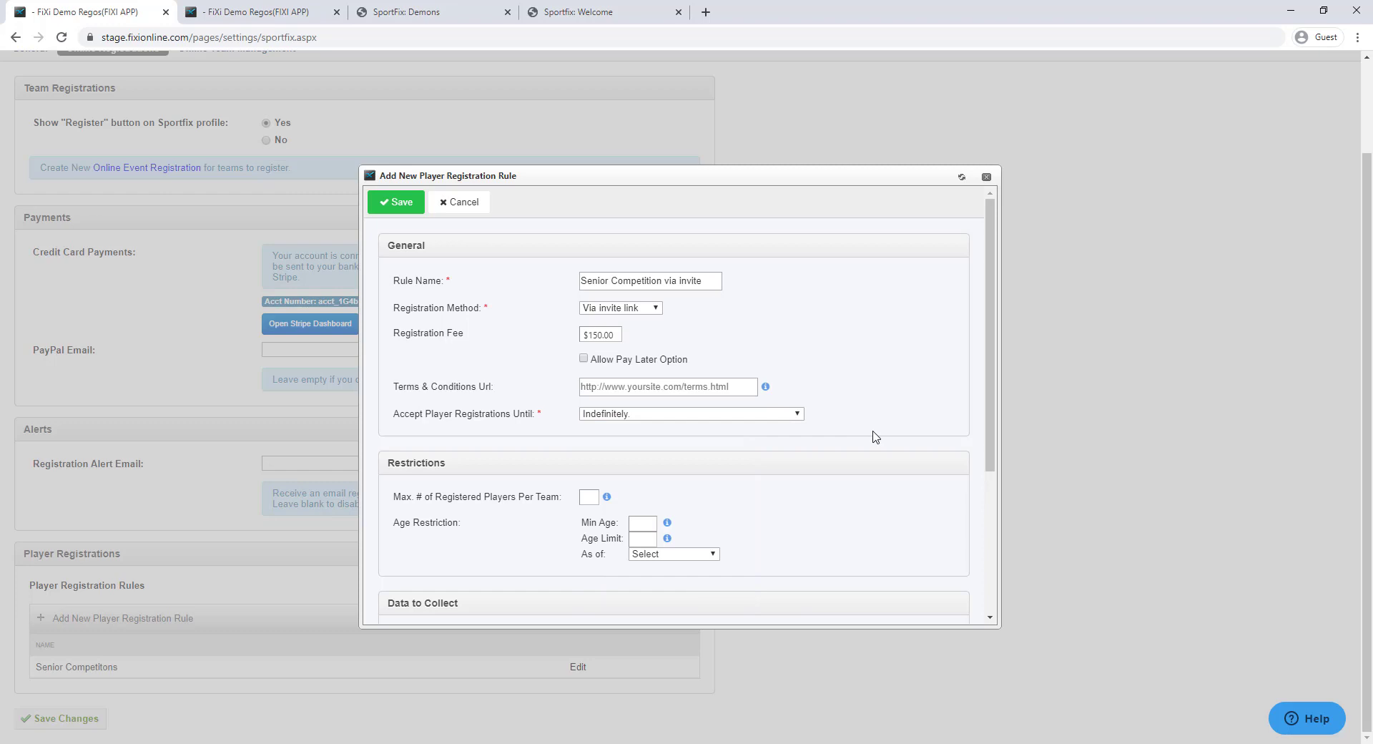
scroll(828, 444, down, 3)
scroll(828, 444, up, 3)
click(395, 202)
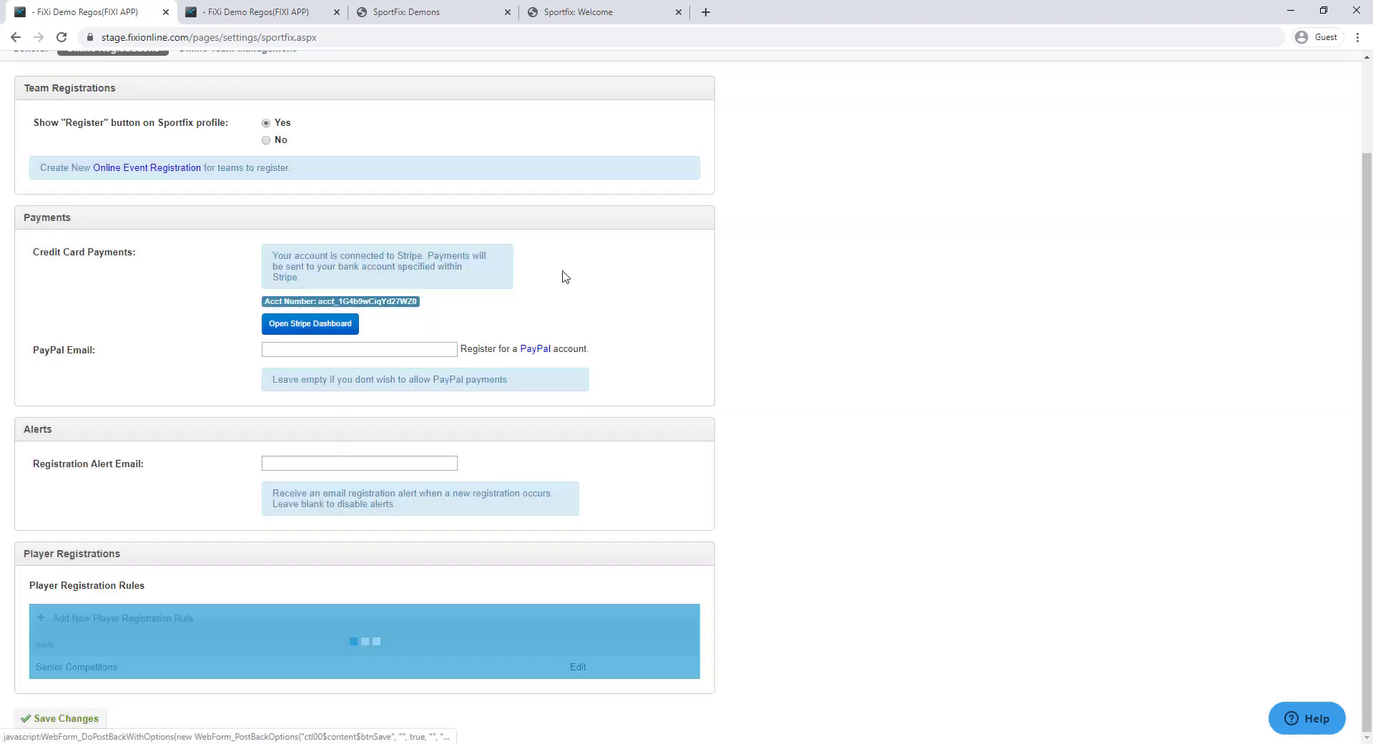
scroll(527, 321, up, 2)
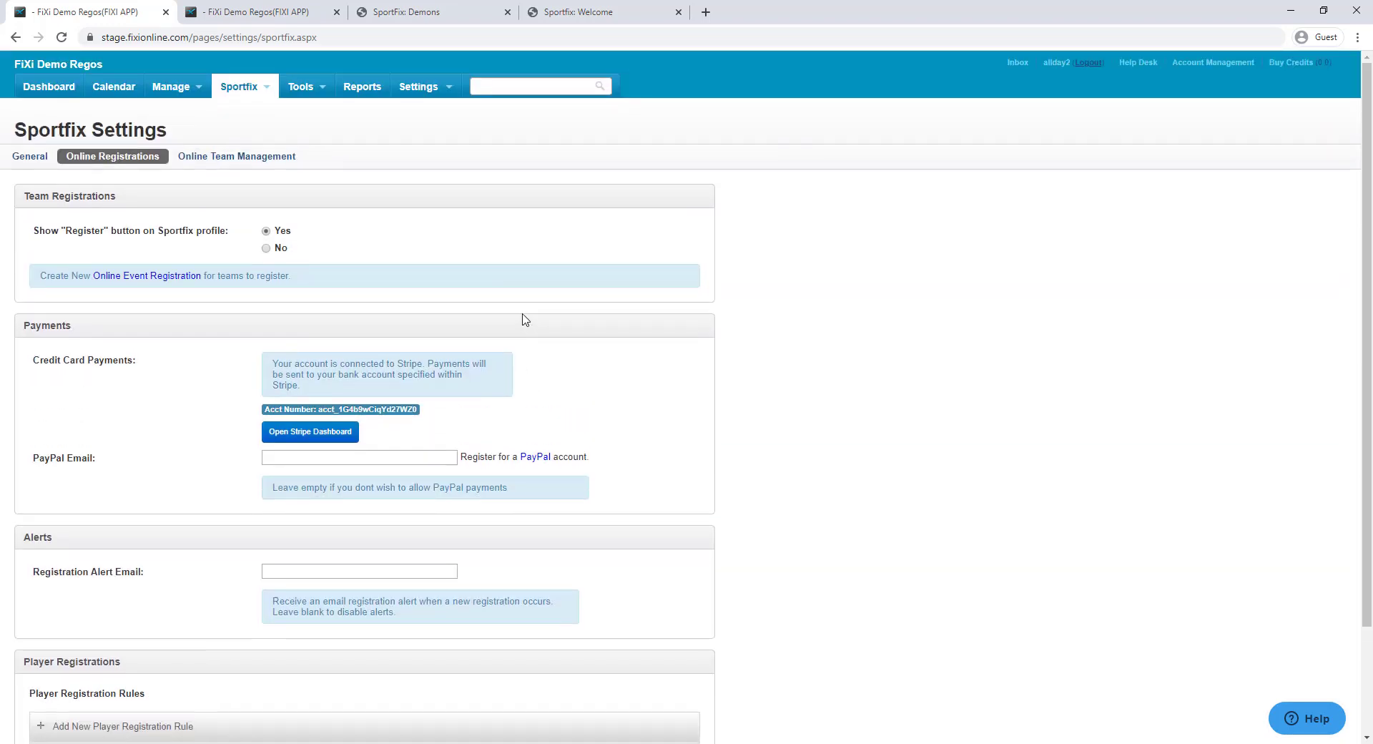
Start a new division with age group Seniors, gender Male and the Futsal scoresheet
mouse_move(427, 93)
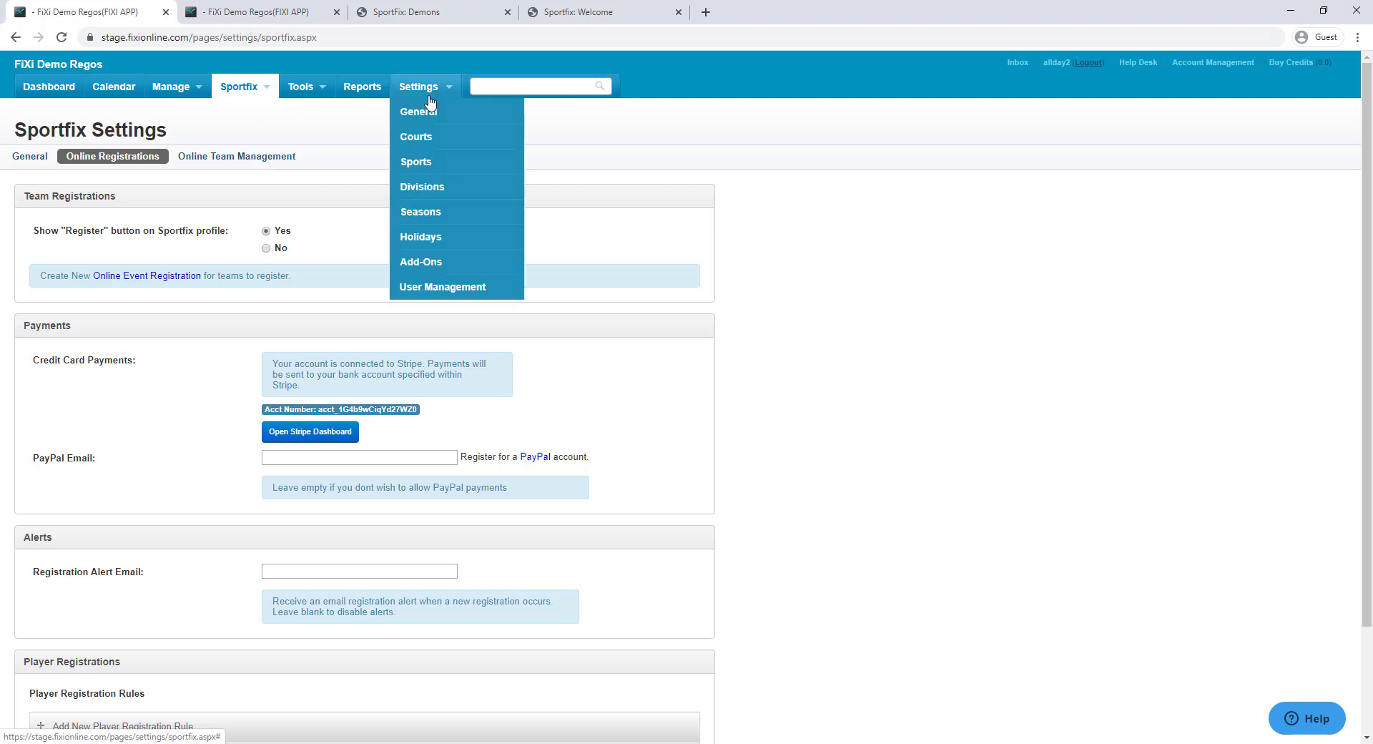
click(454, 196)
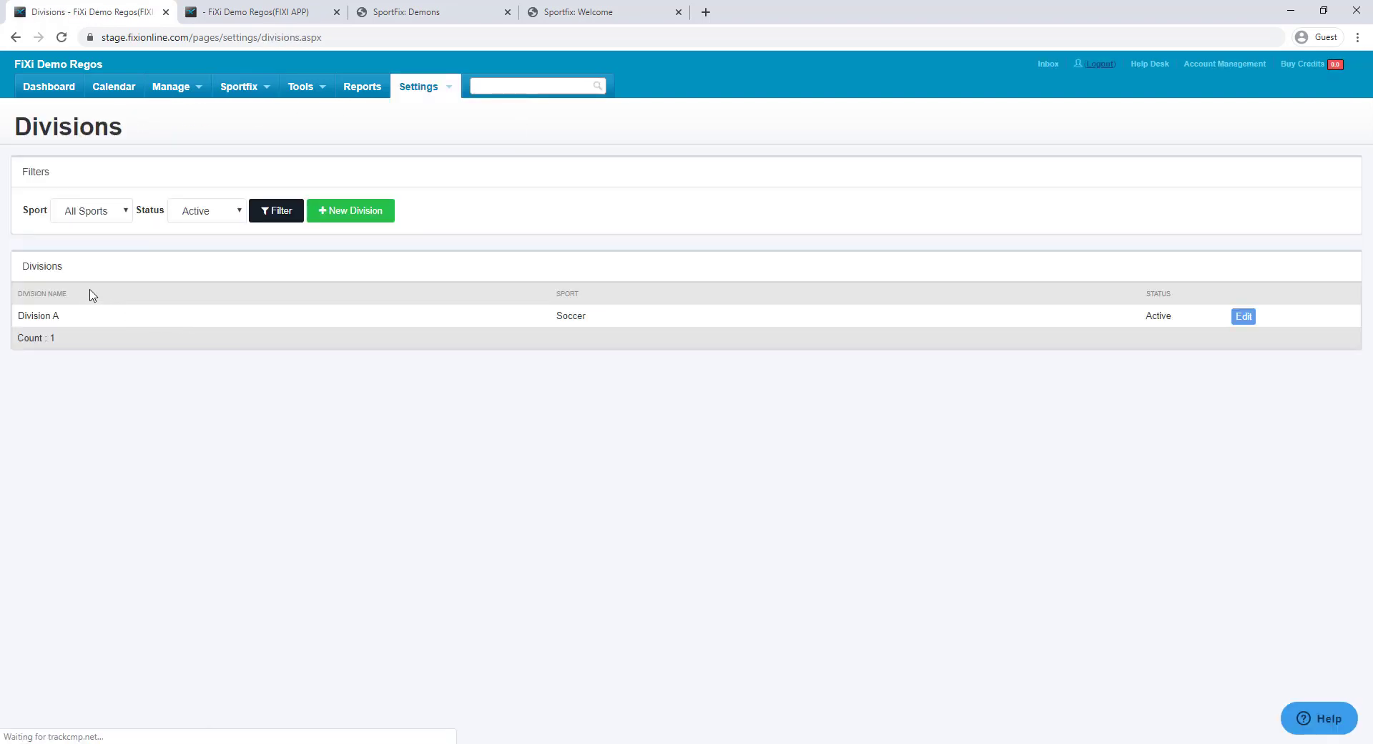
click(365, 214)
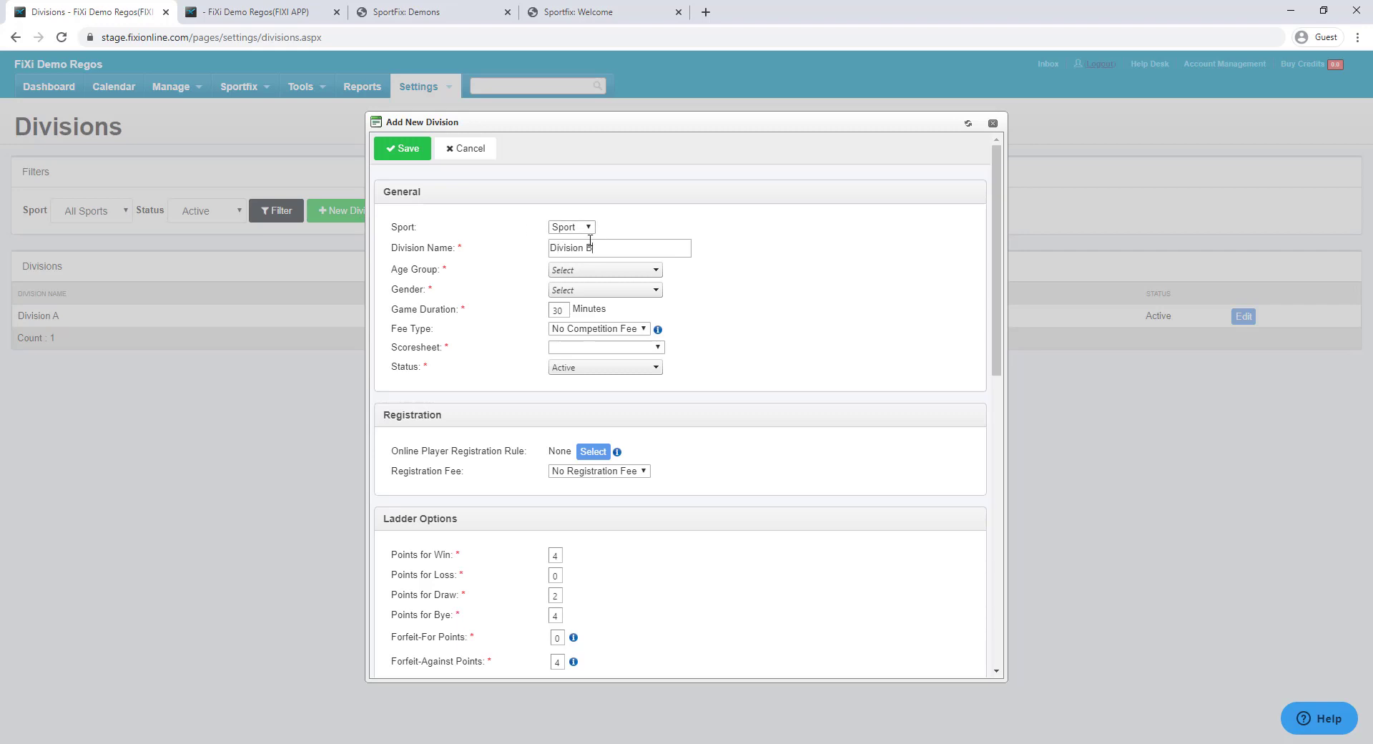
click(615, 270)
click(583, 304)
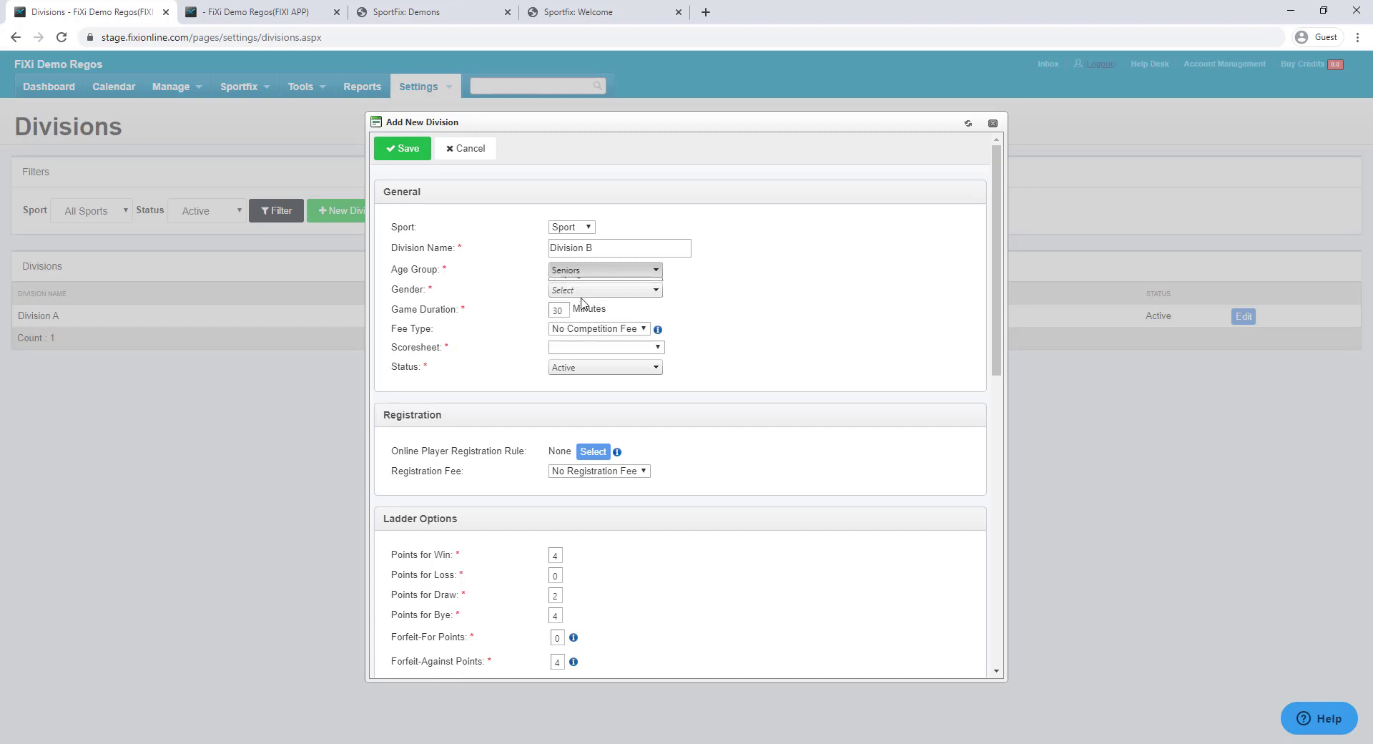
click(581, 290)
click(582, 317)
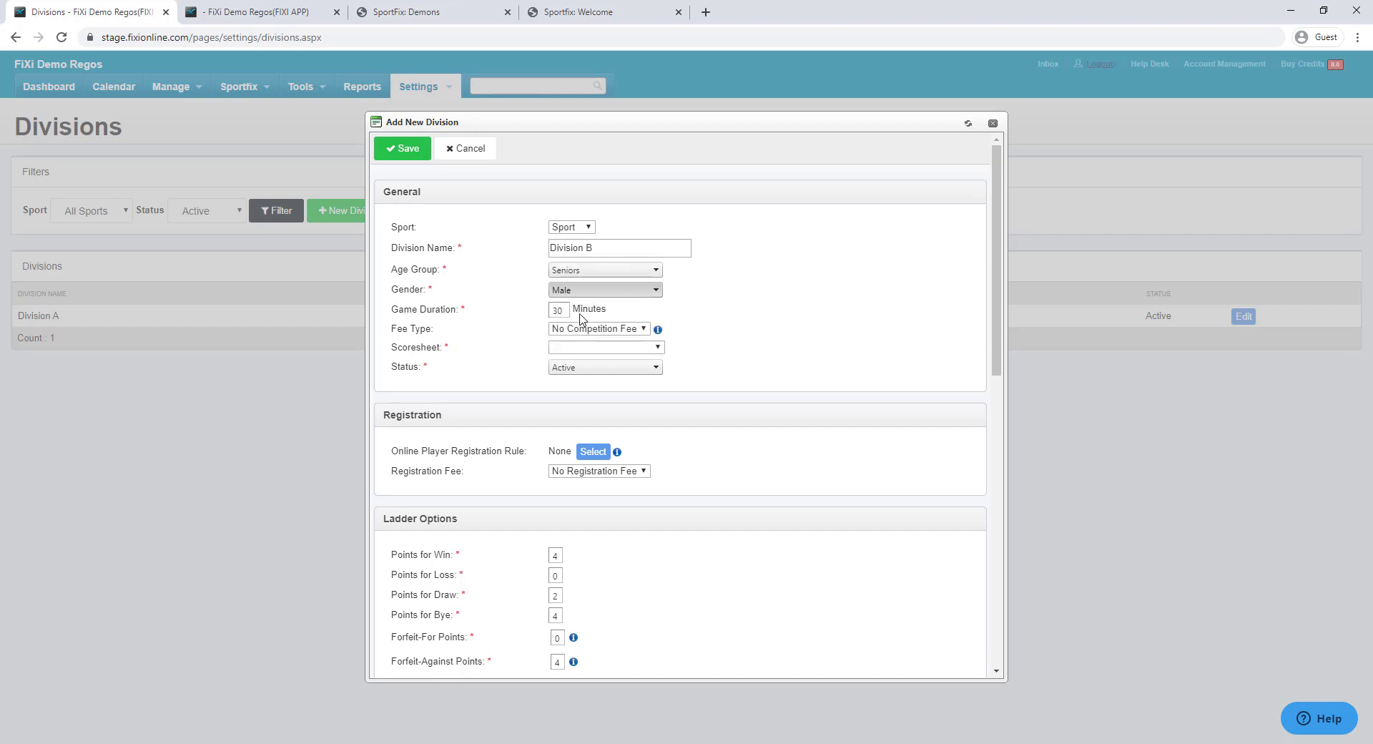
click(576, 349)
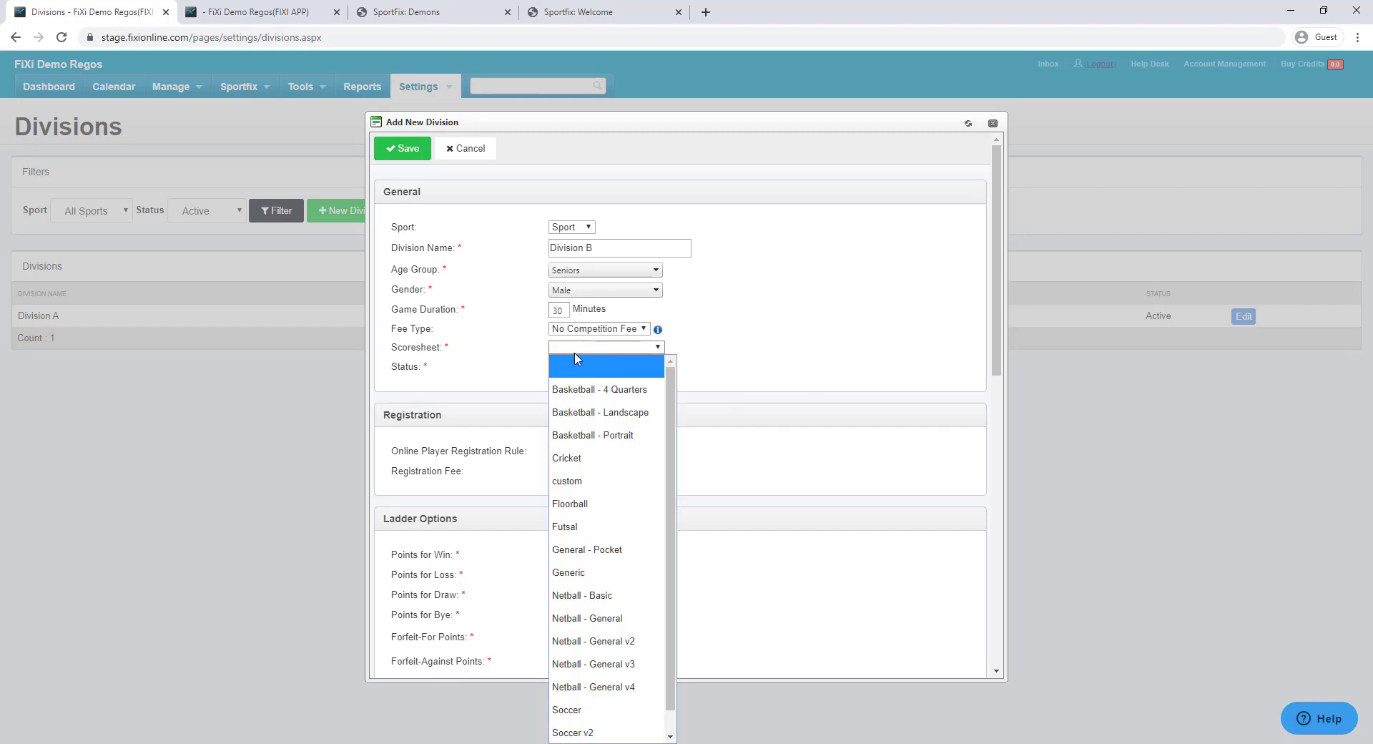
click(601, 527)
Attach the Senior Competition via invite rule, set the sport to Soccer, and save Division B
scroll(699, 402, down, 2)
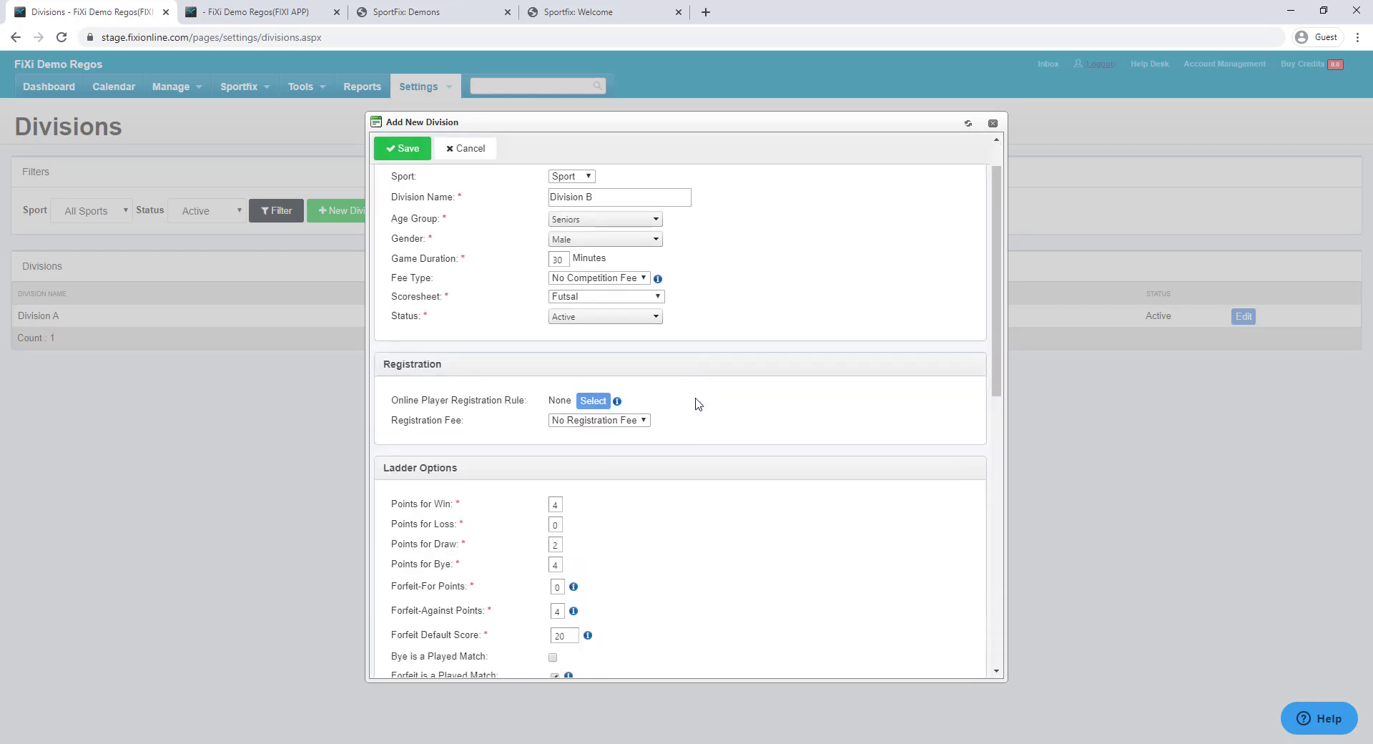
click(594, 308)
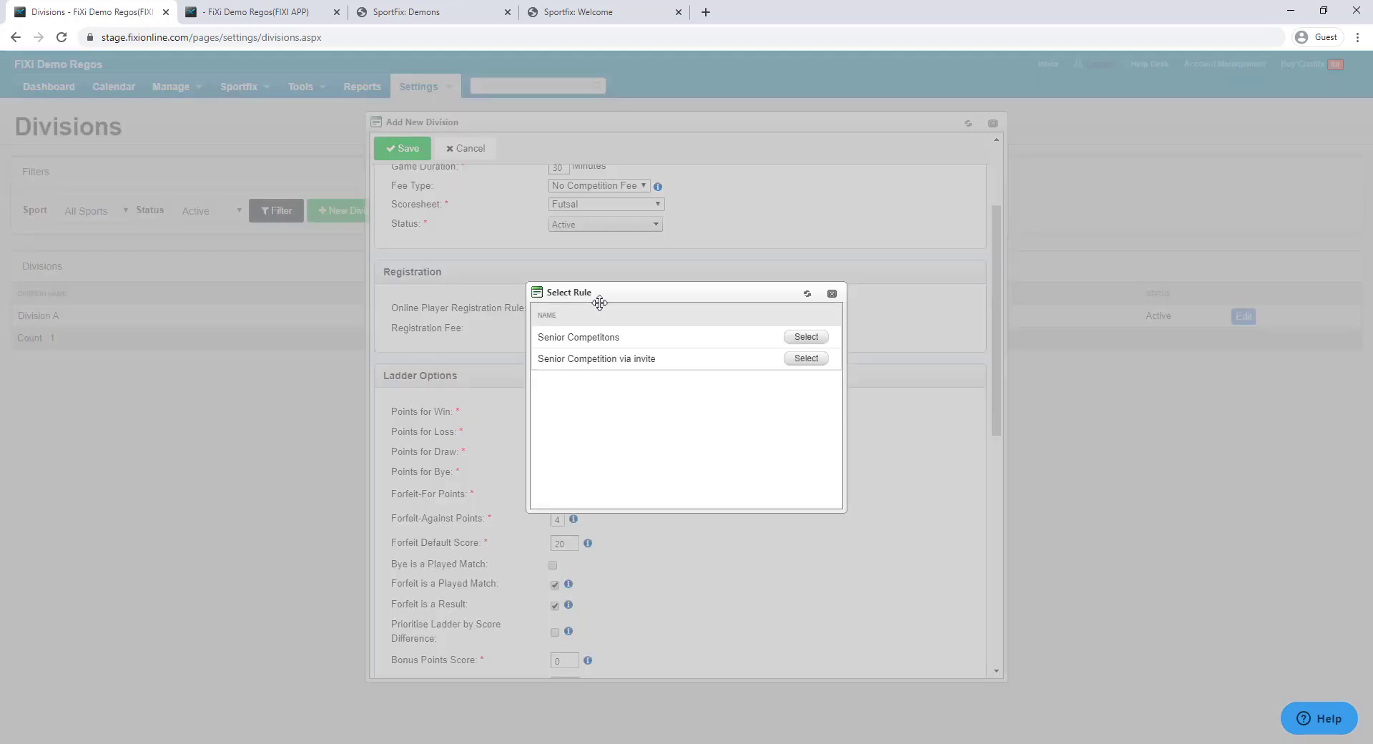
click(807, 359)
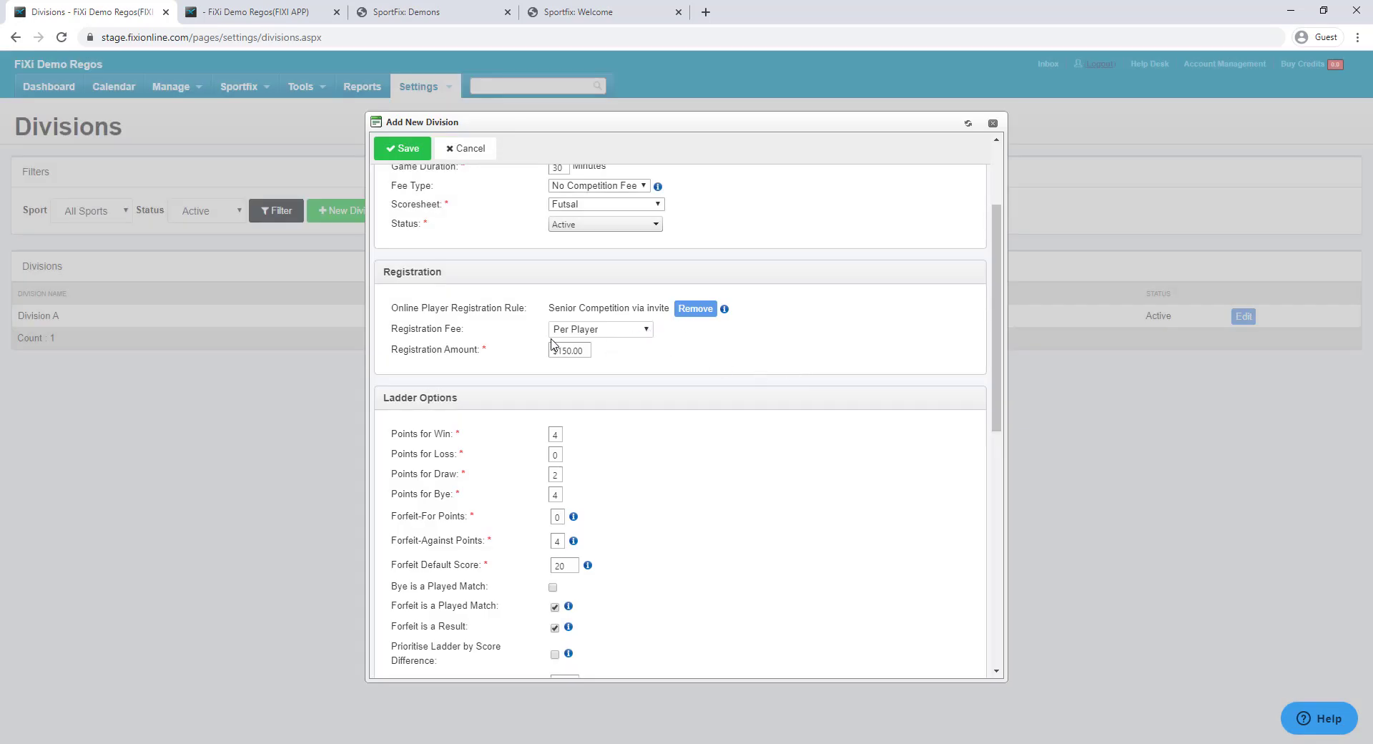
scroll(756, 454, down, 8)
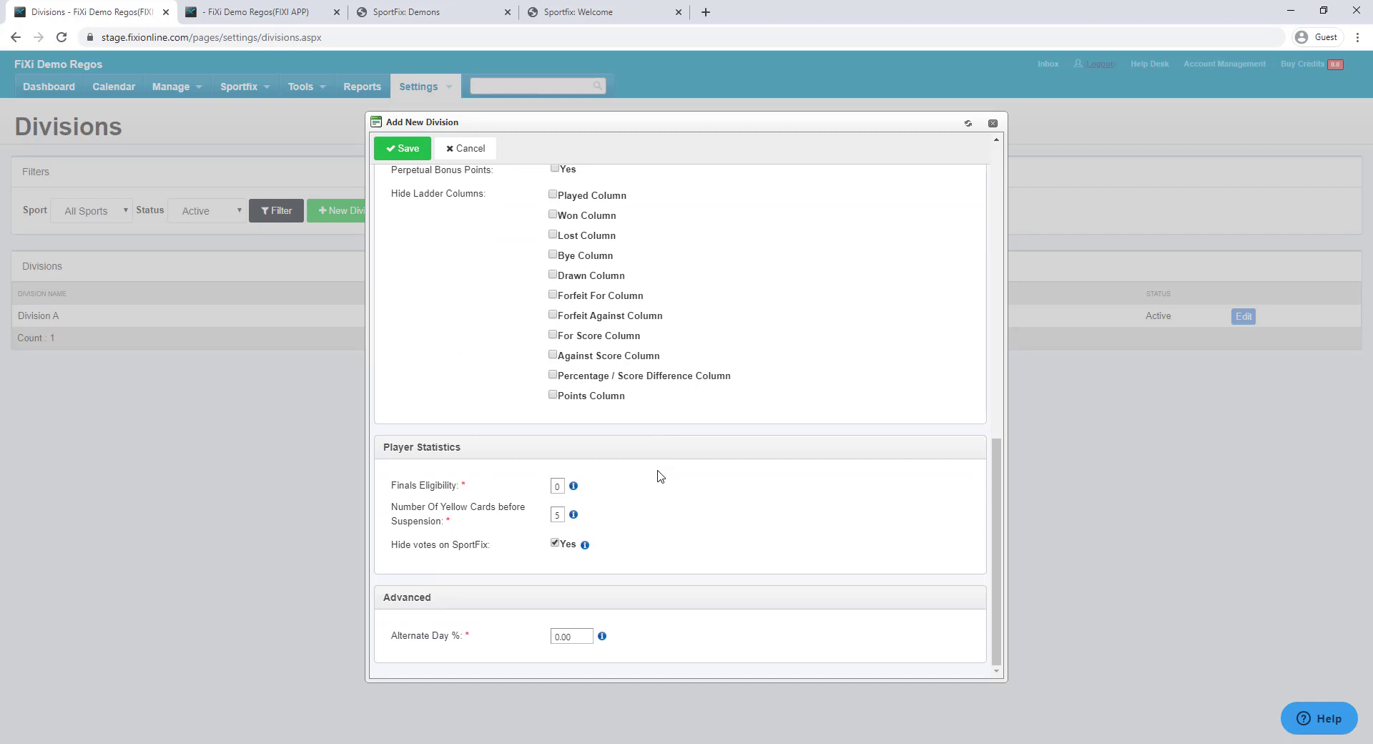
click(403, 148)
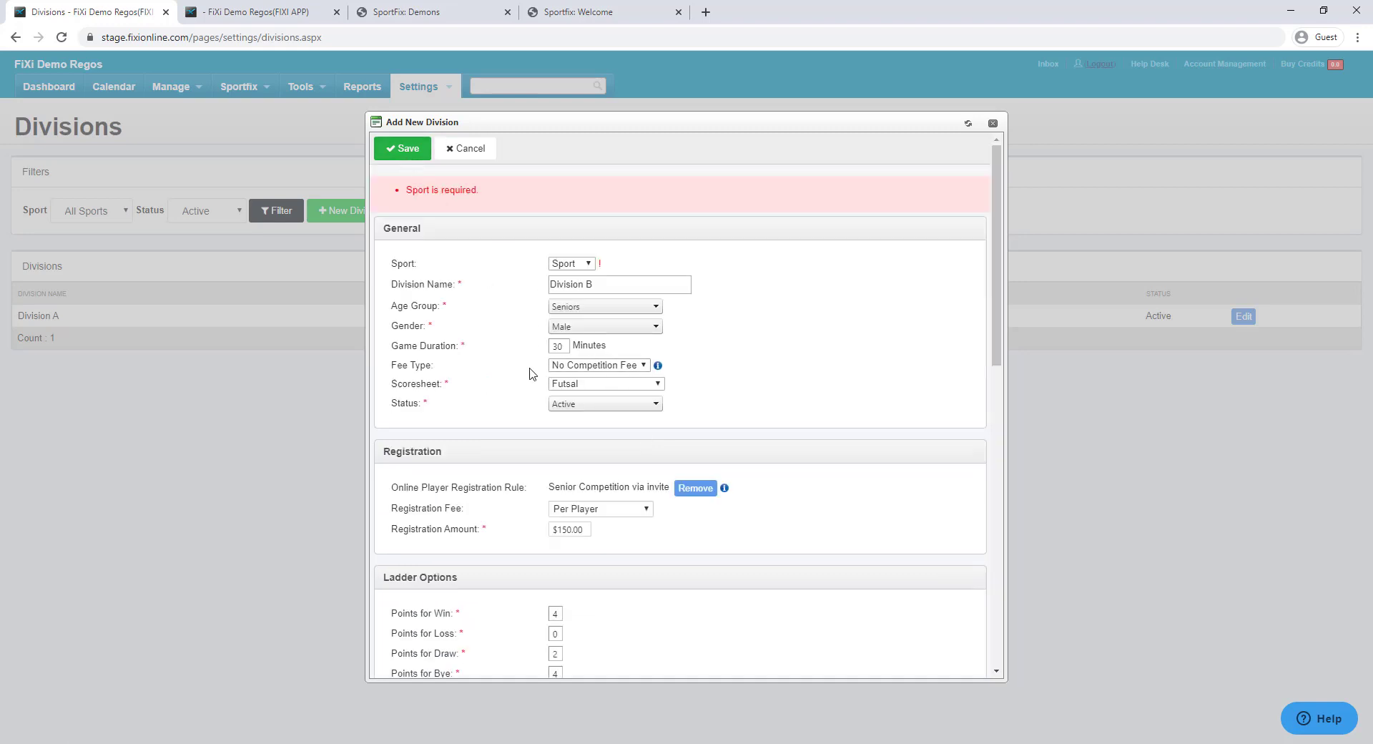
click(573, 263)
click(572, 299)
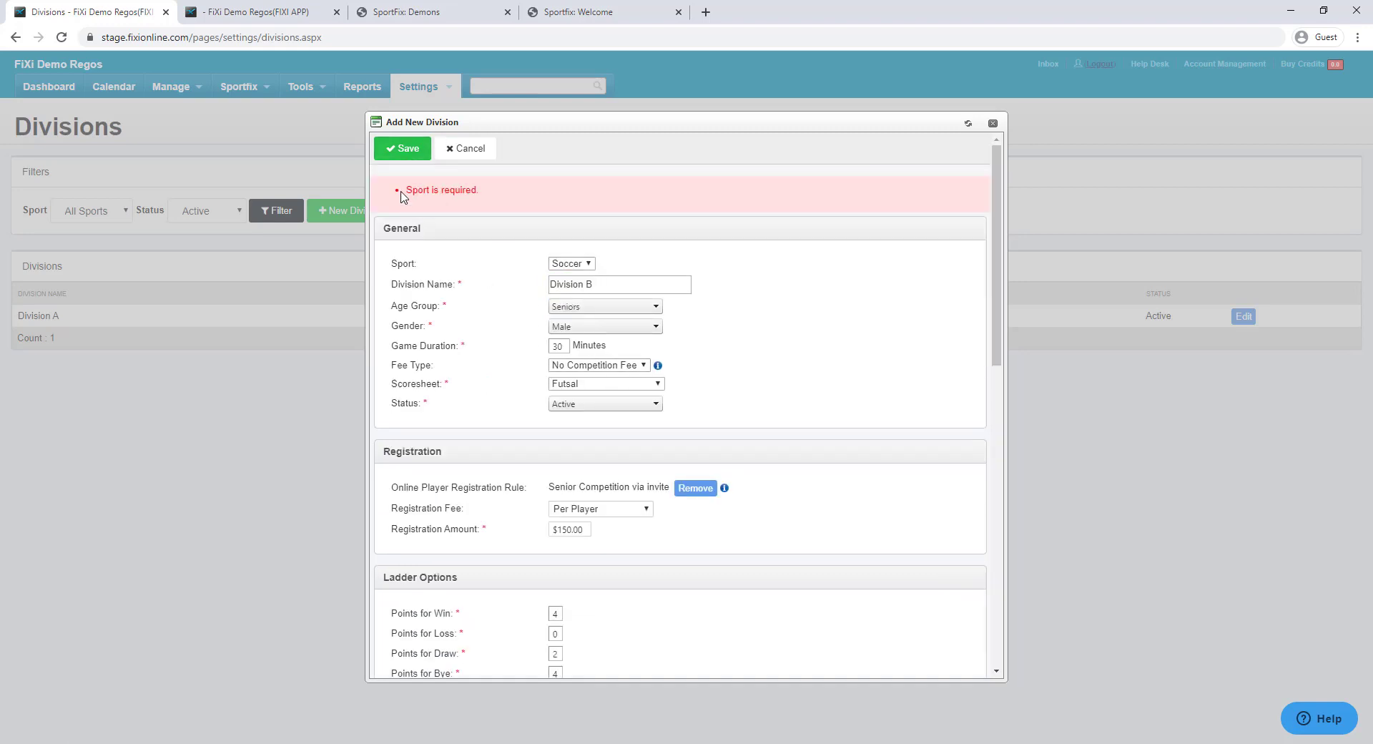
click(403, 148)
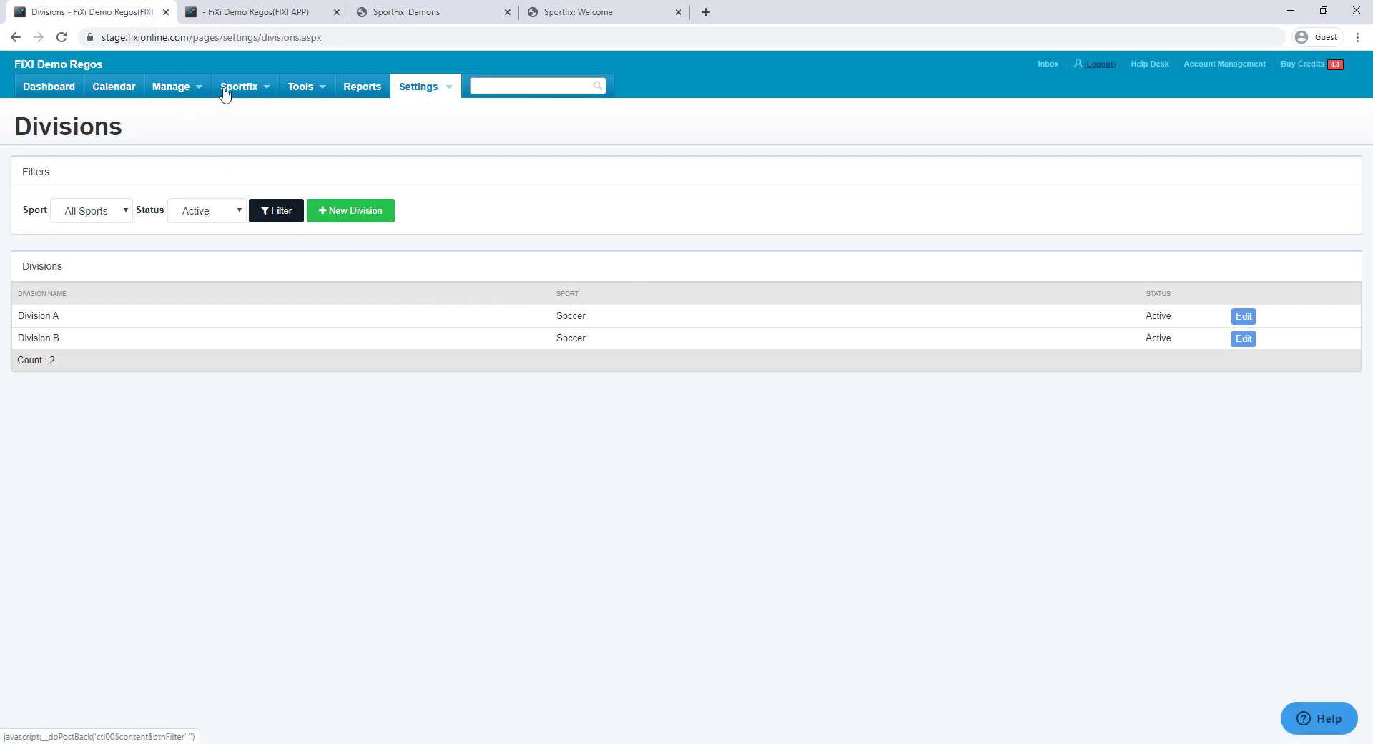
click(239, 87)
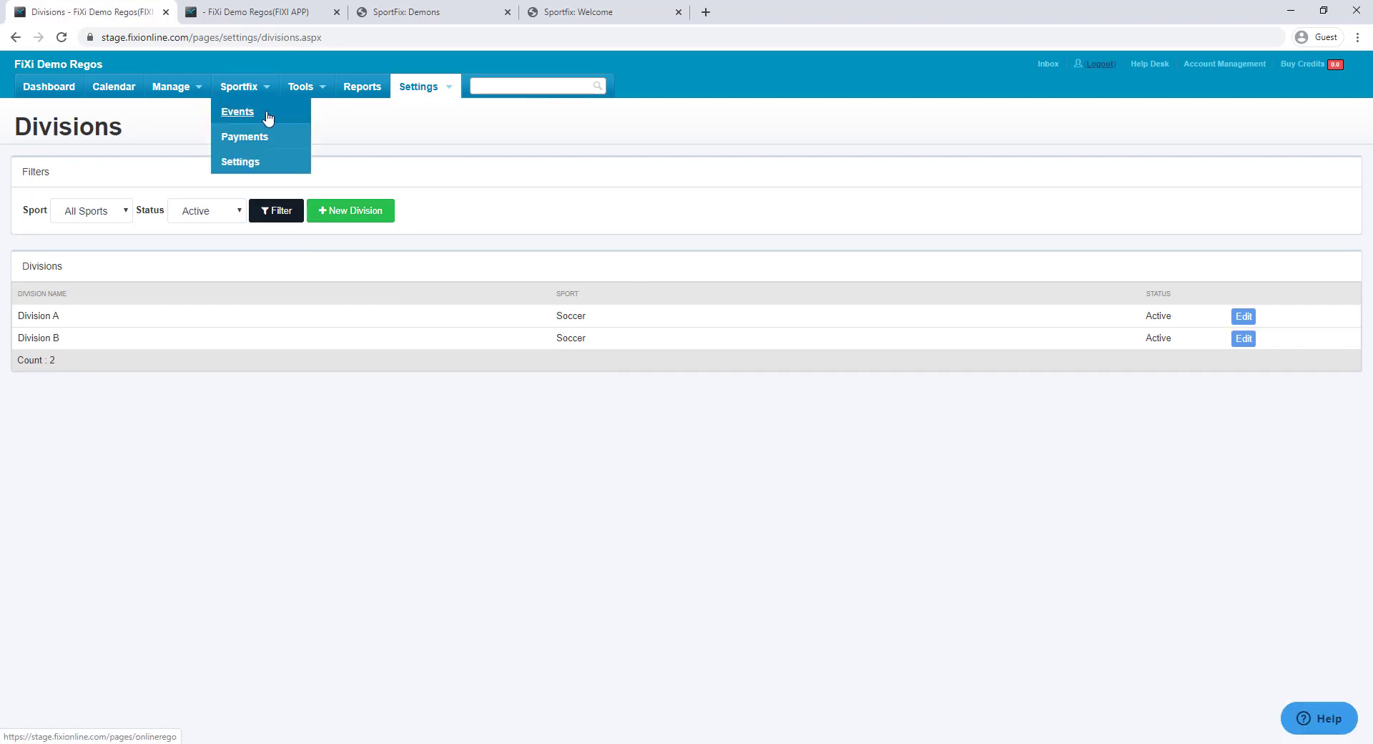
Start a new event opening 24 January 2020 and closing 7 February 2020
click(238, 112)
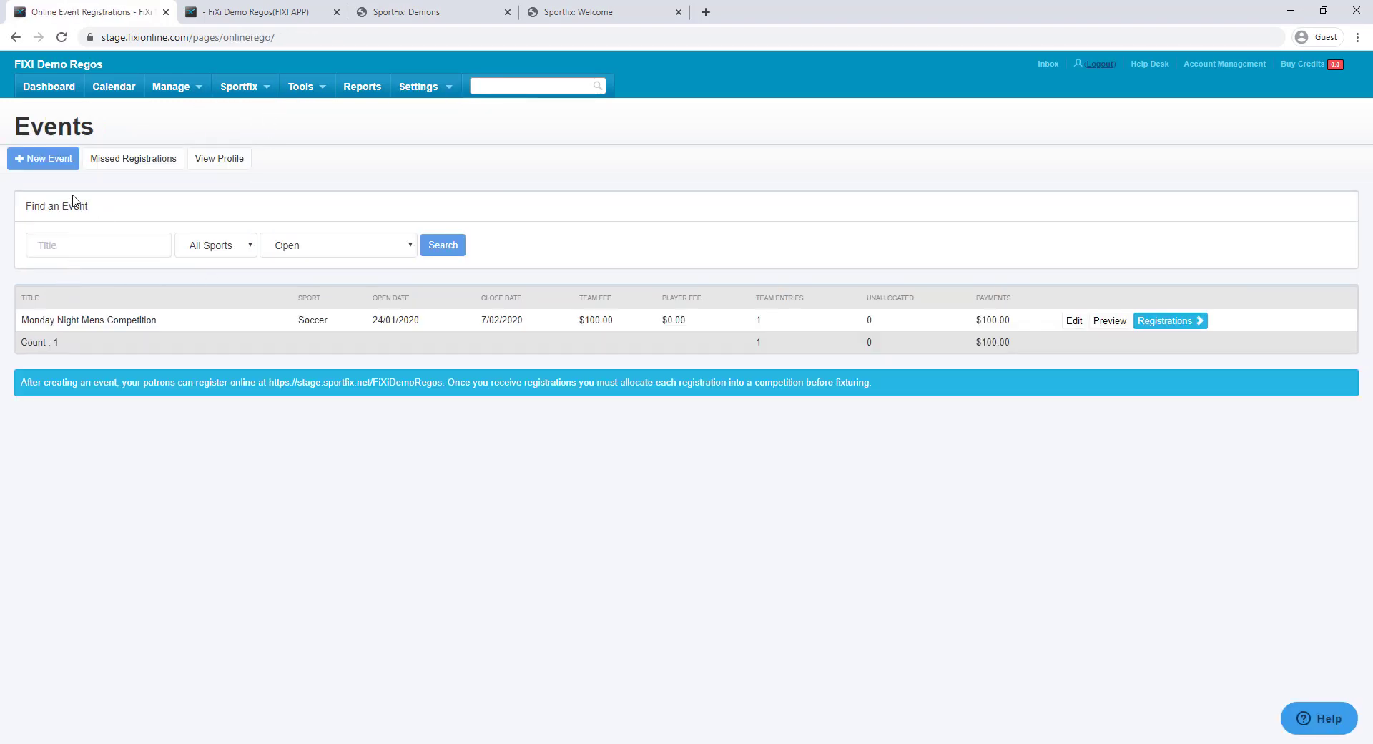
click(45, 159)
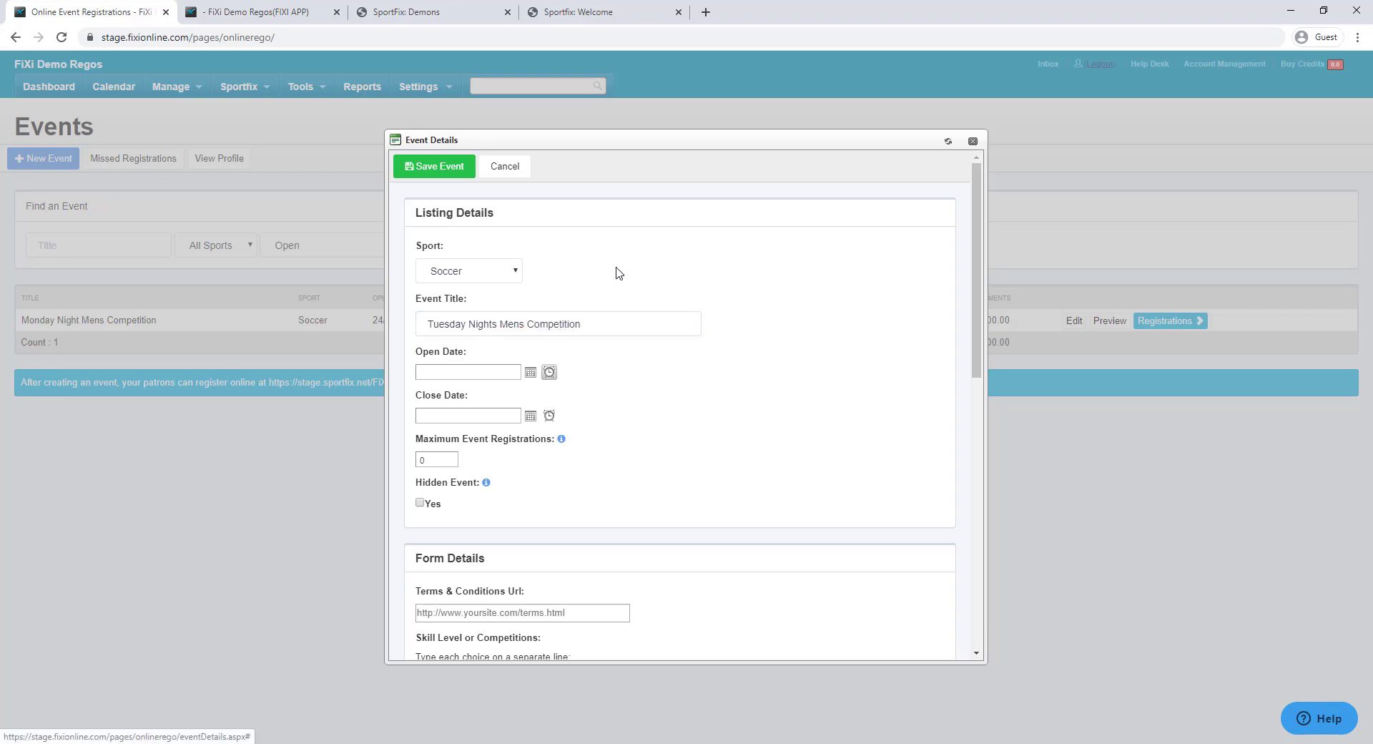
click(530, 374)
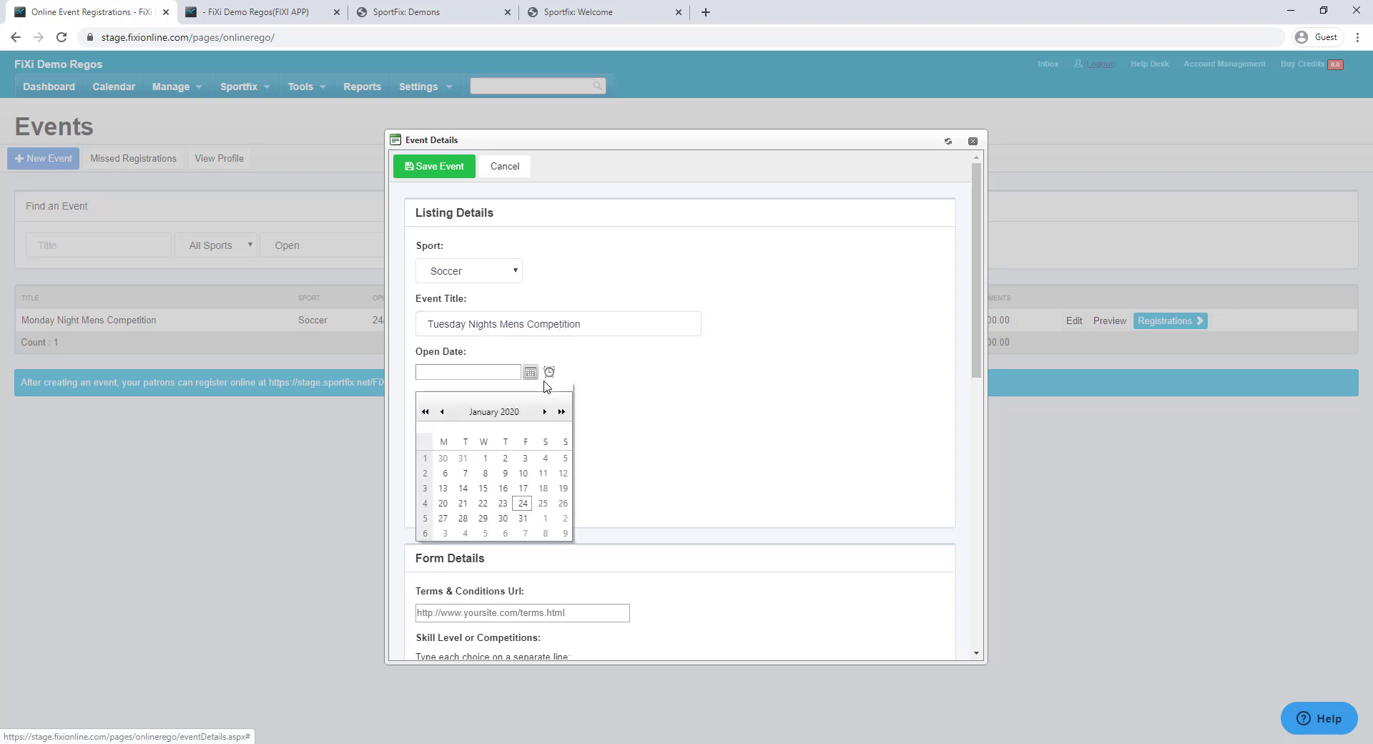
click(523, 503)
click(531, 417)
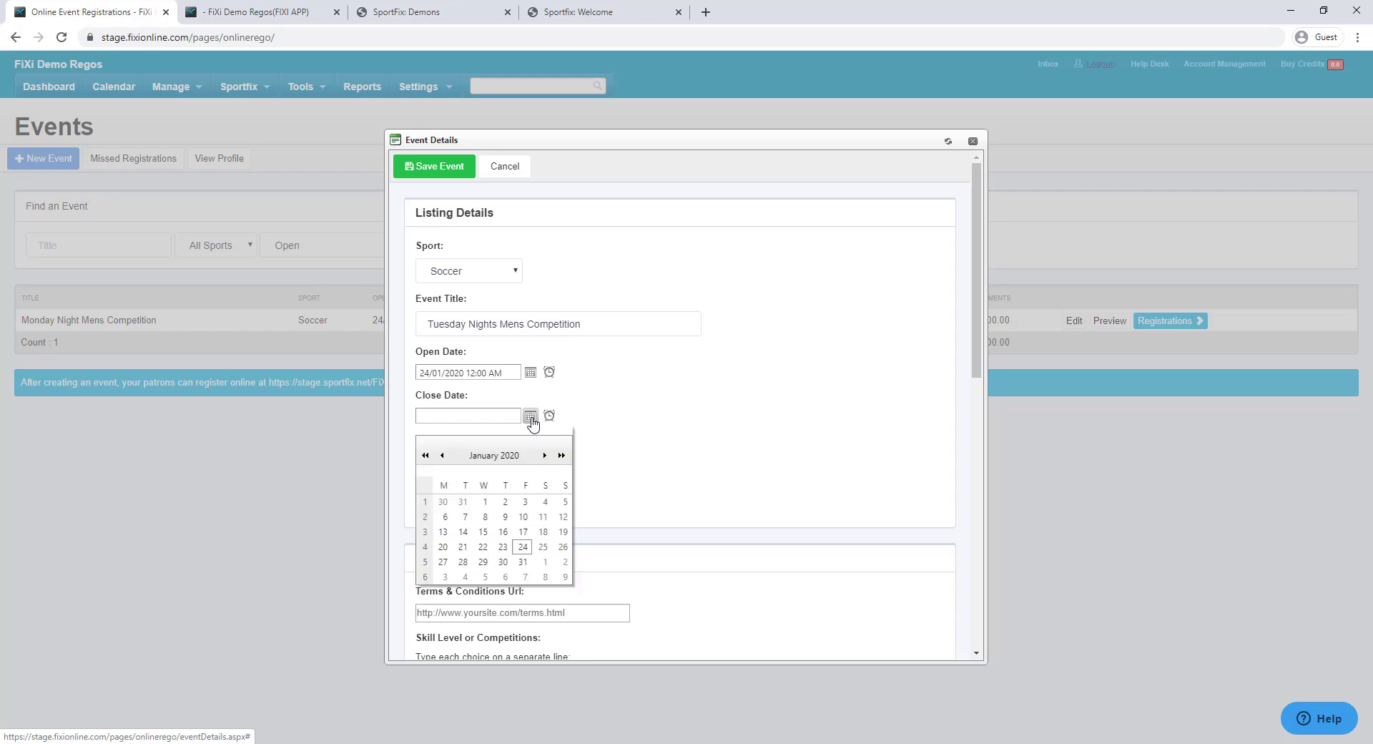
click(523, 562)
Apply the Senior Competition via invite rule and save the Tuesday Nights Mens Competition event
scroll(675, 400, down, 4)
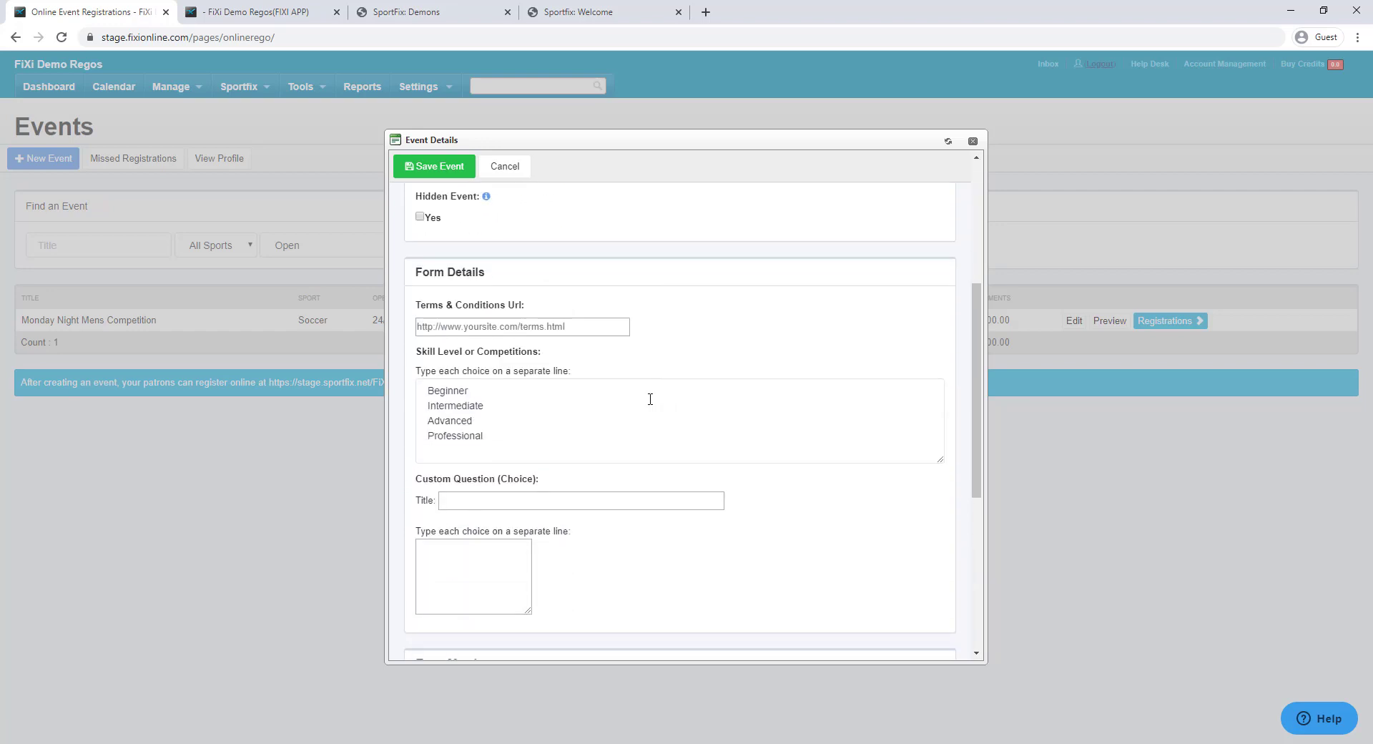
scroll(622, 411, down, 5)
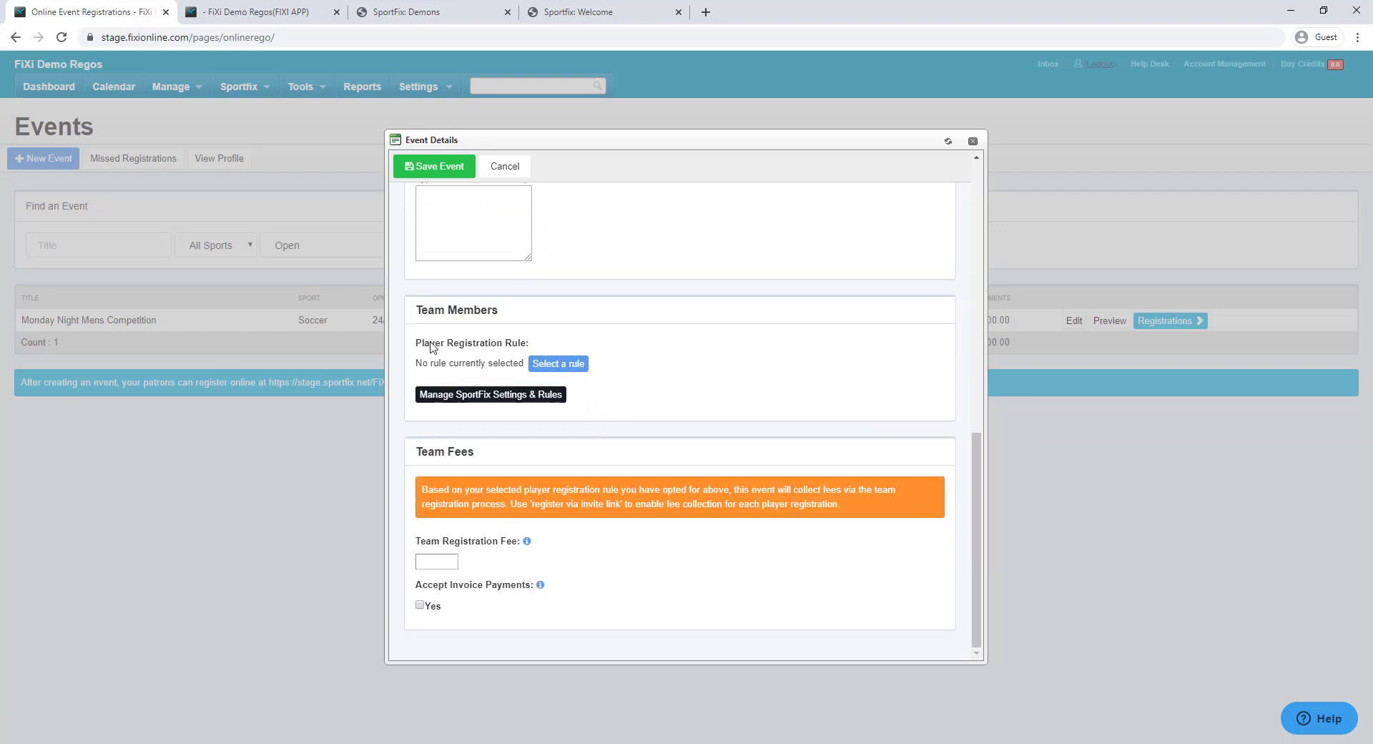
click(562, 365)
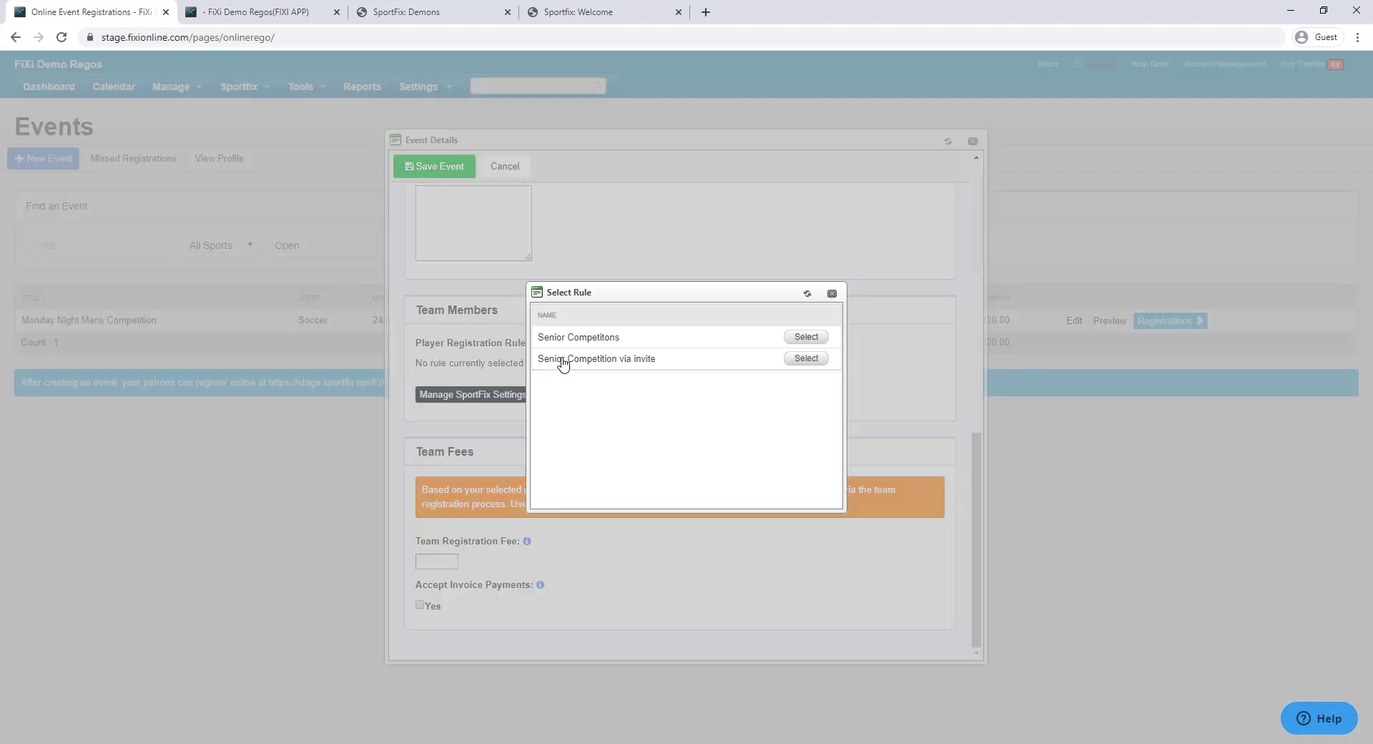
click(806, 357)
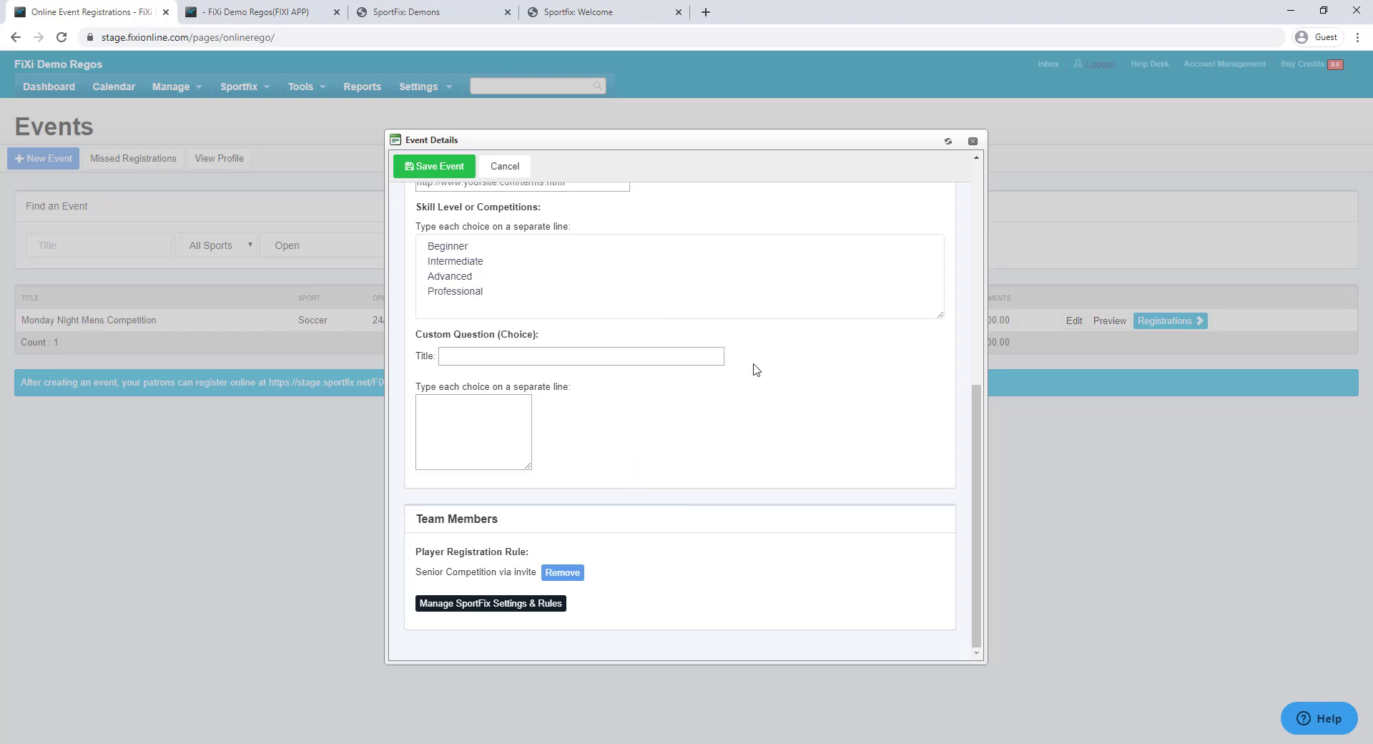
click(445, 171)
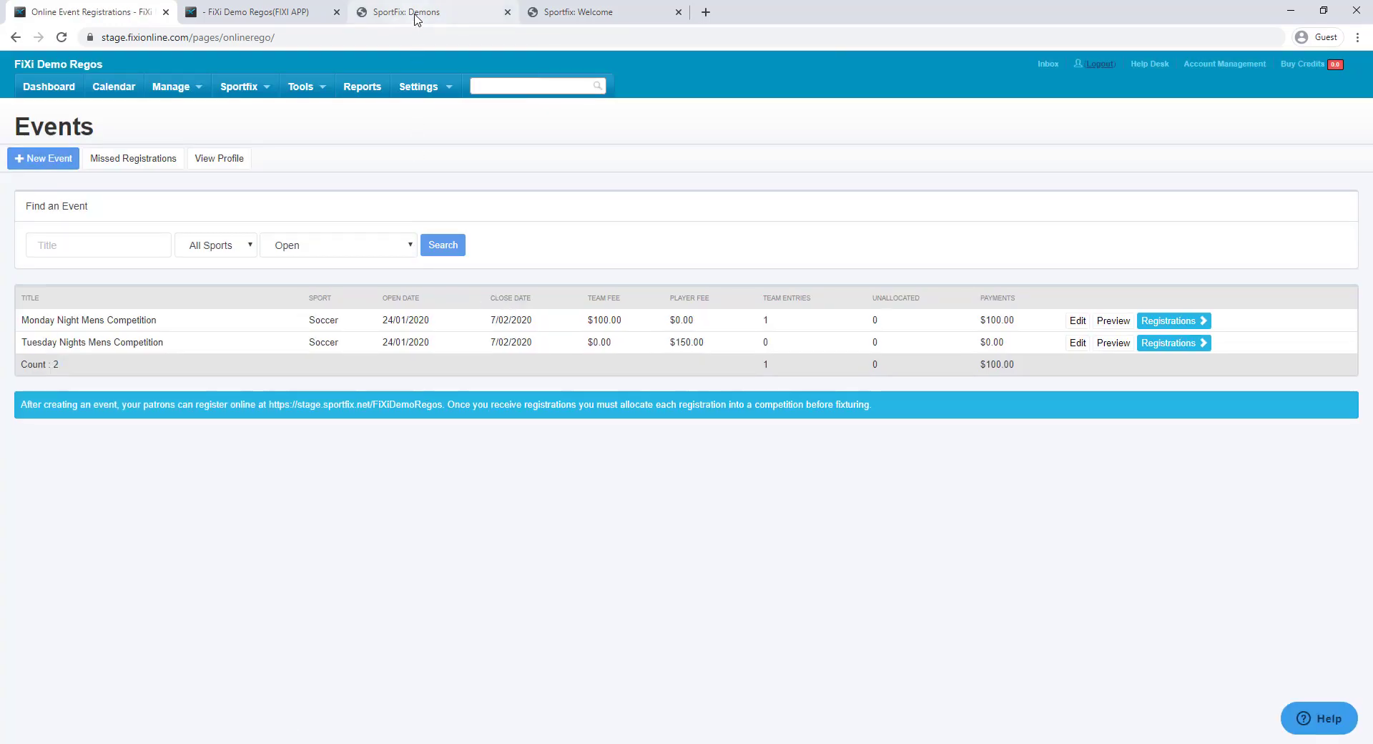
click(418, 17)
Search Sportfix venues for 'fixi' and open FiXi Demo Regos to register a new team
click(355, 163)
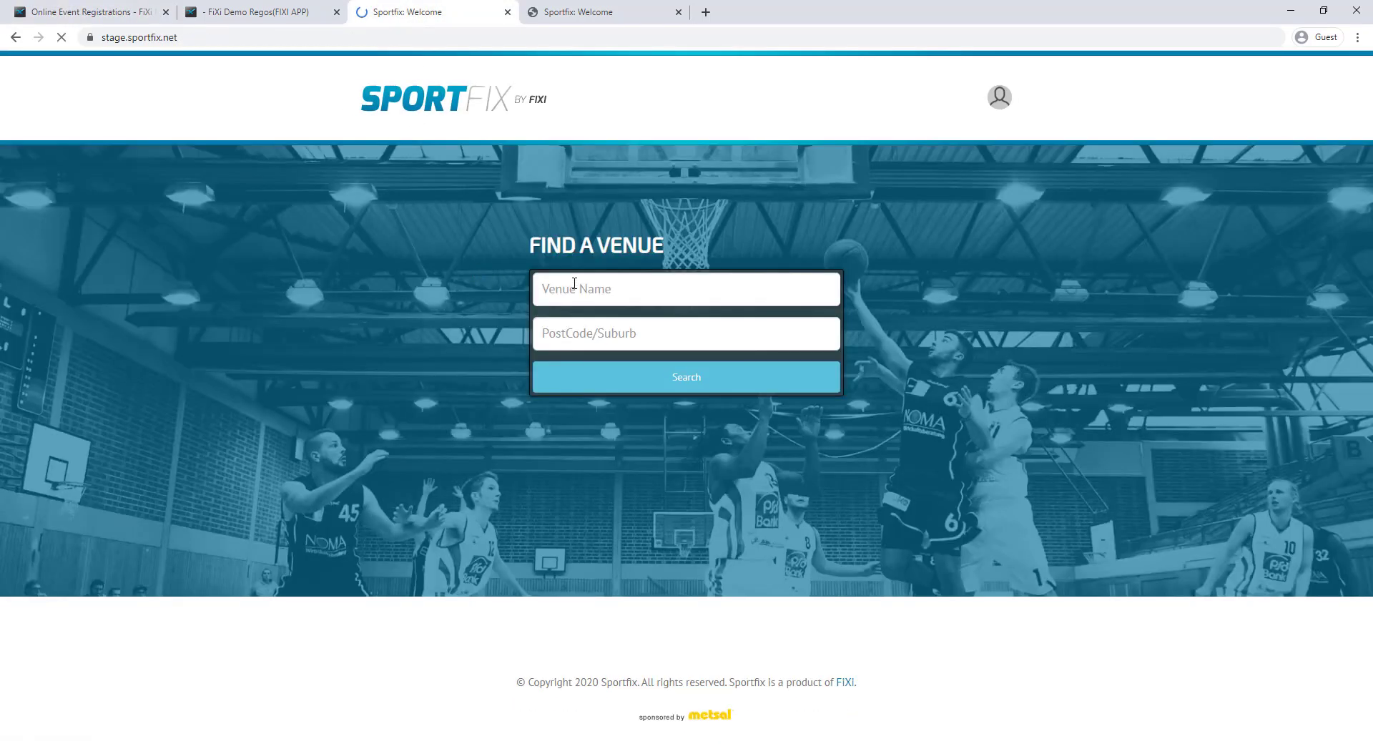
text(fixi)
key(Return)
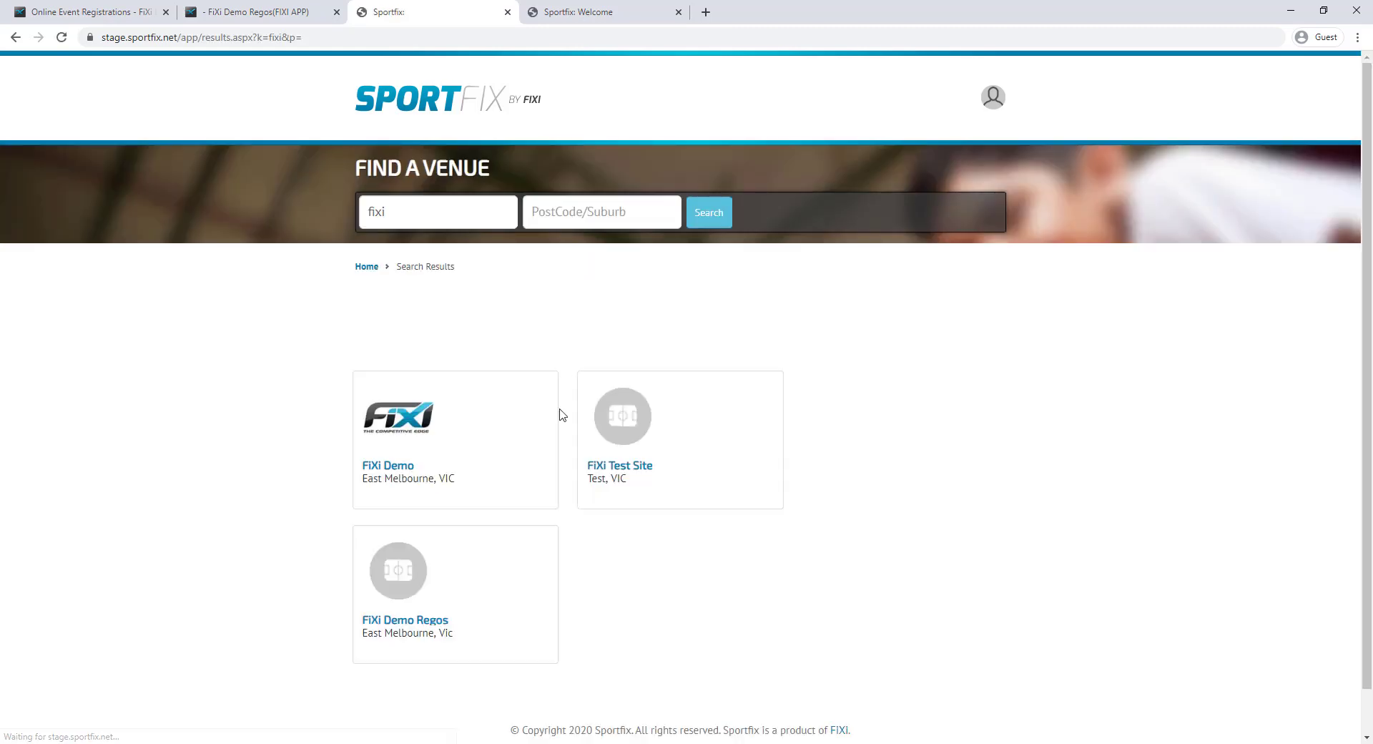
click(398, 622)
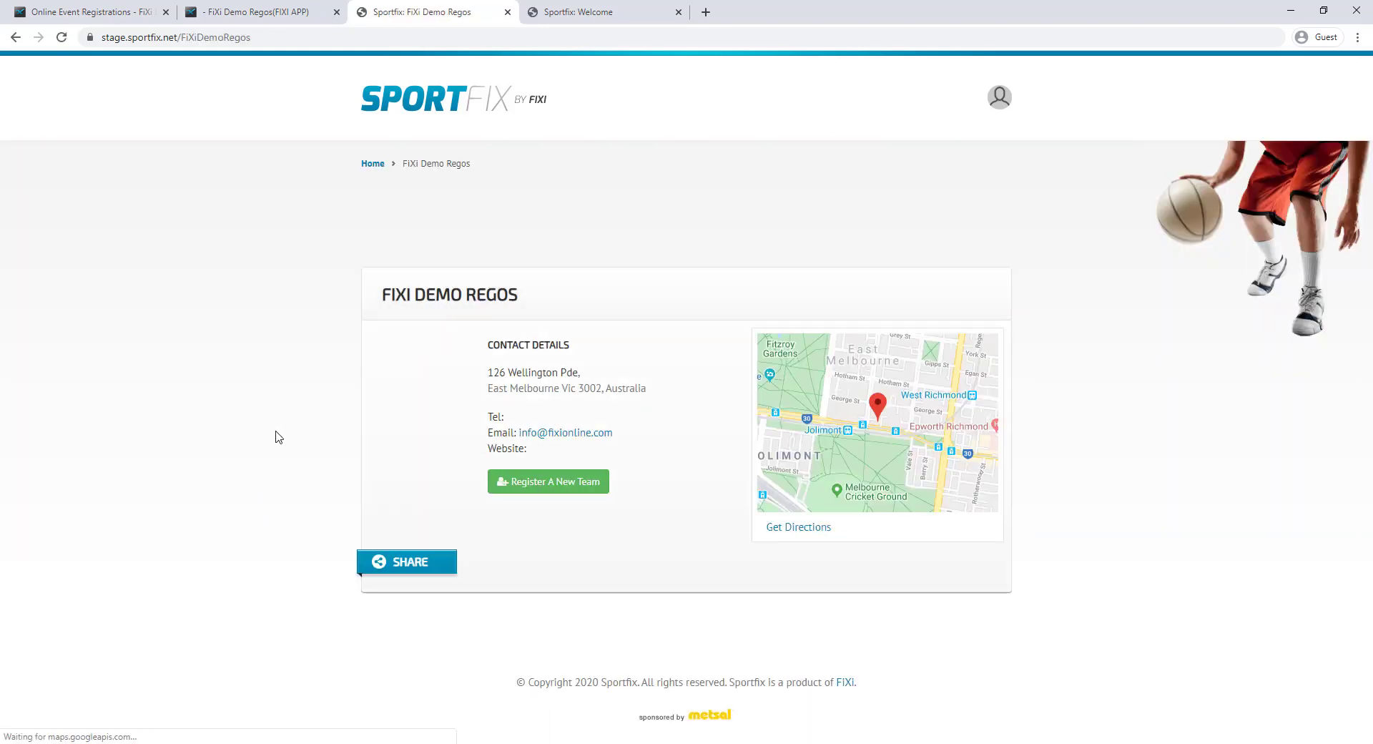
click(562, 490)
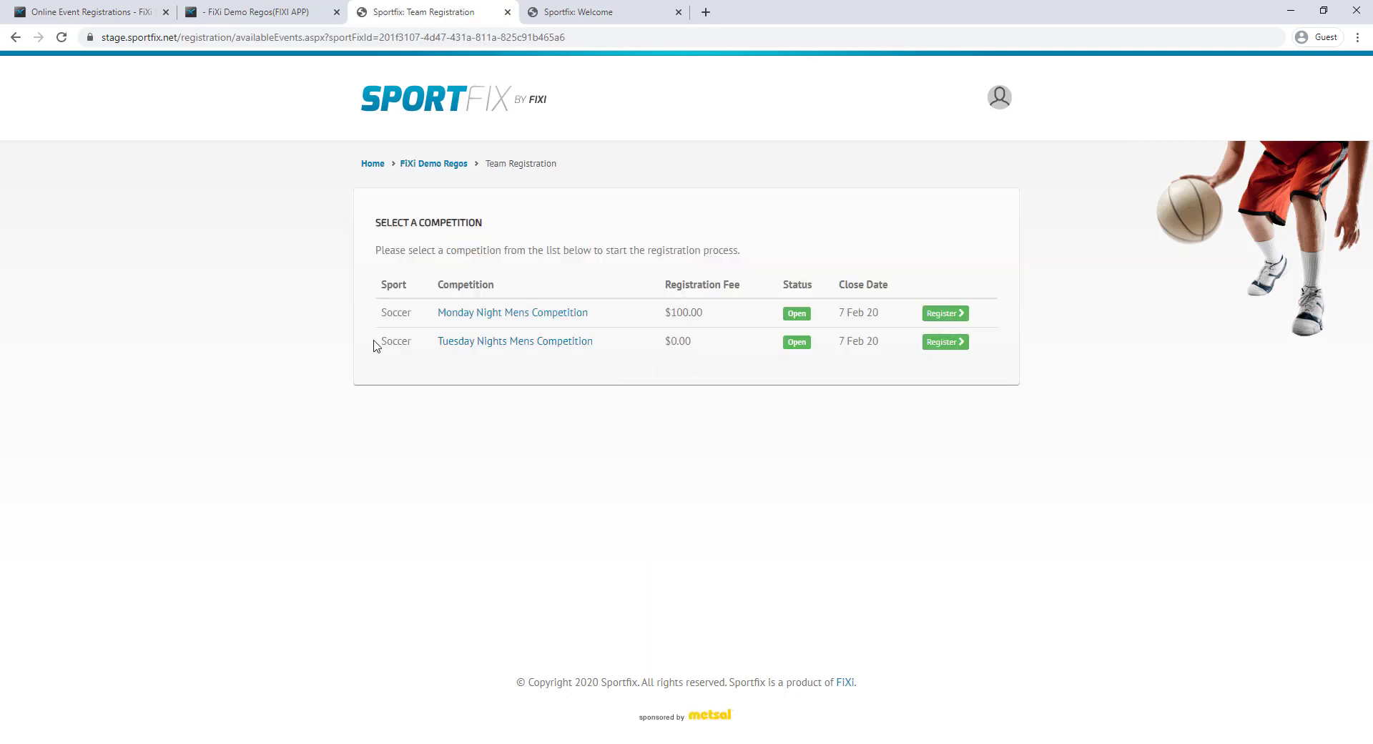
Register Tuesday Tanks at Intermediate level for Tuesday Nights Mens Competition, accept terms and submit
drag(374, 346, 670, 338)
click(572, 362)
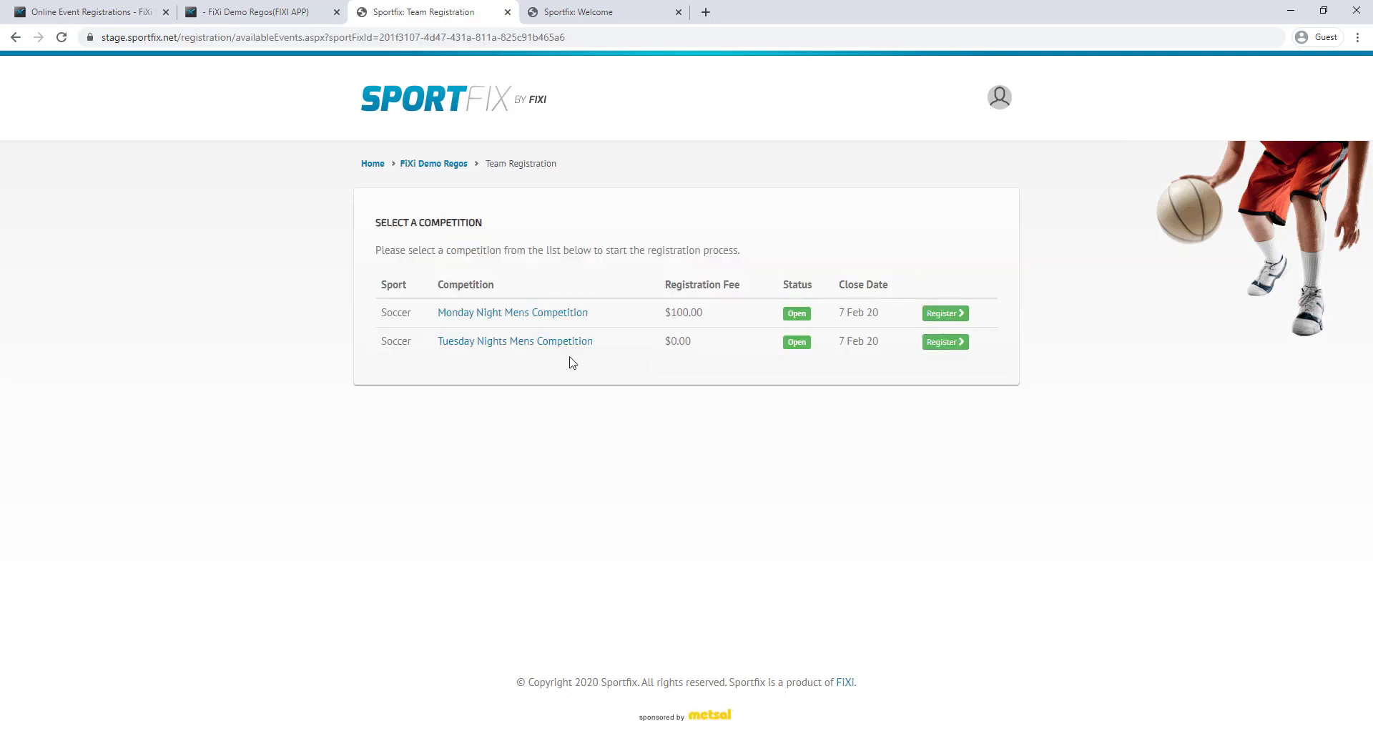
click(940, 342)
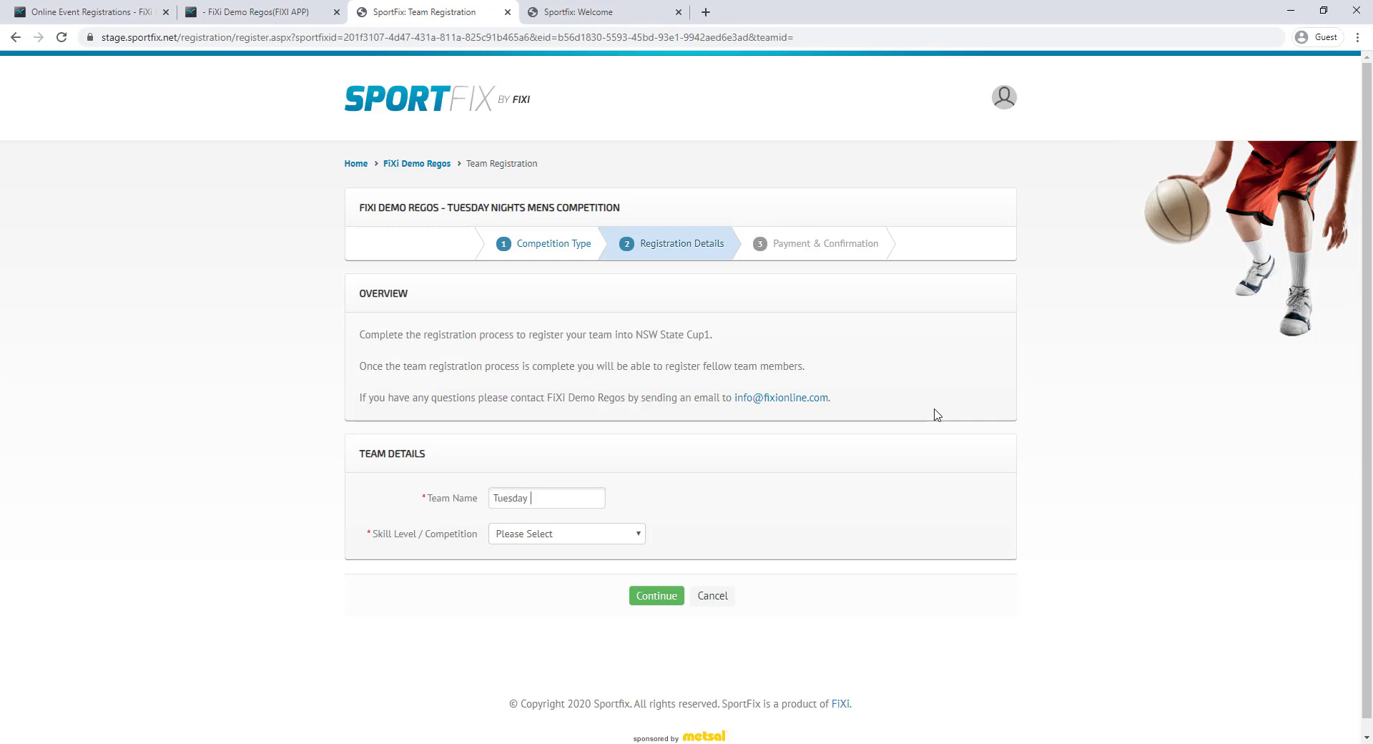
click(607, 541)
click(558, 605)
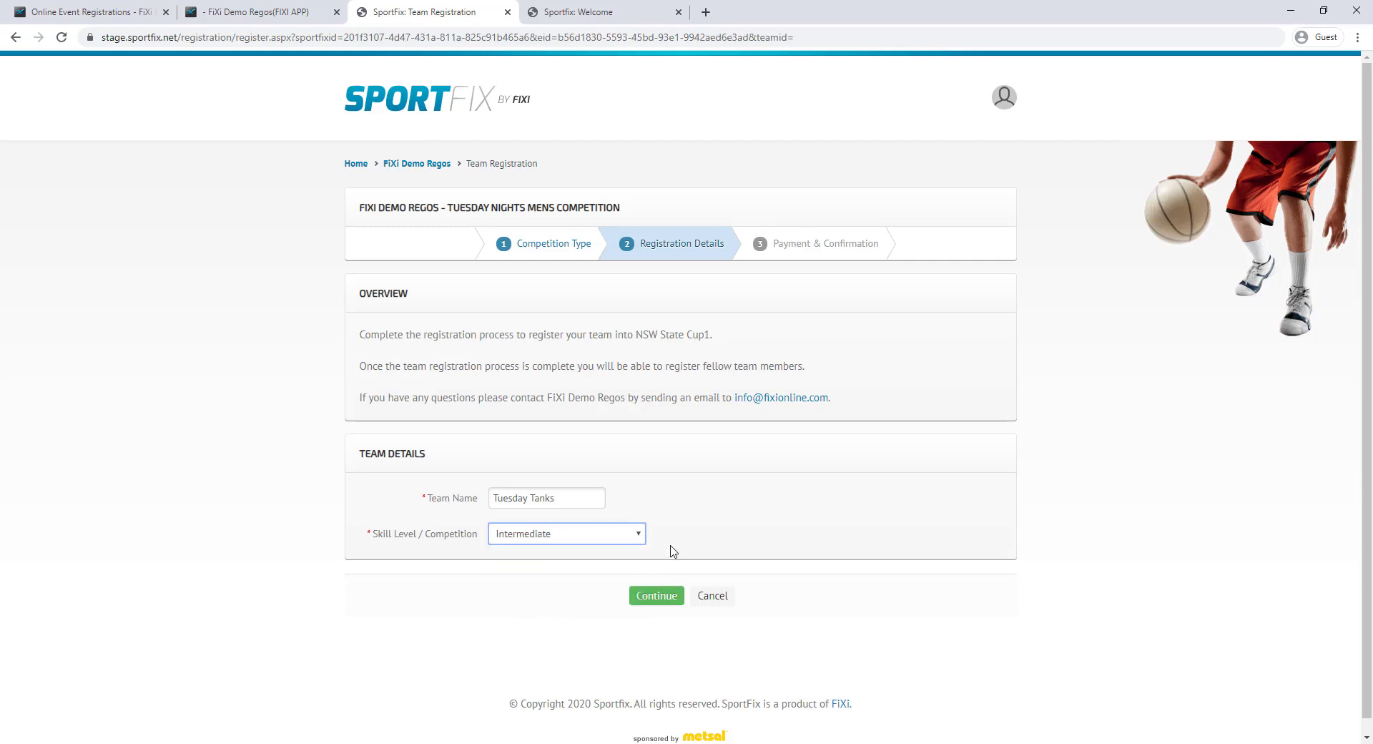
click(654, 596)
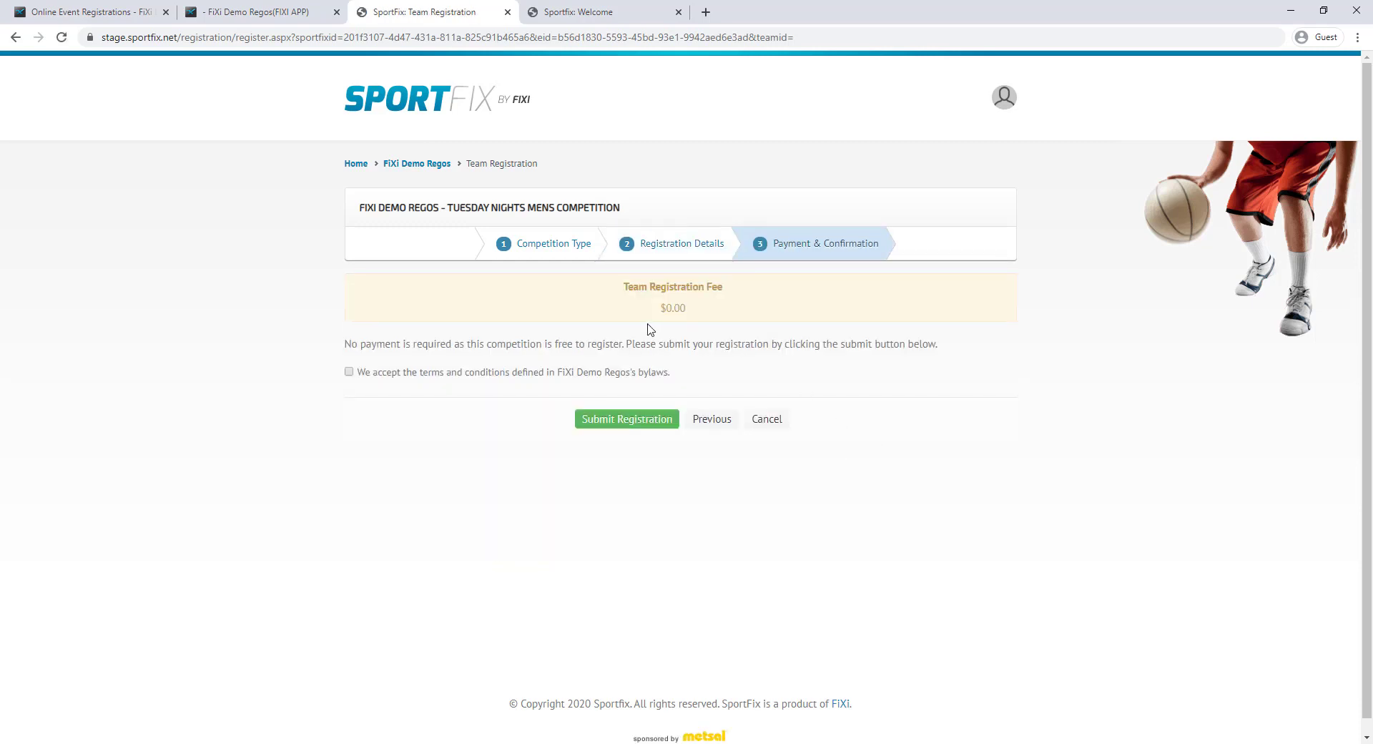
drag(625, 285, 732, 312)
click(733, 315)
click(508, 373)
click(626, 419)
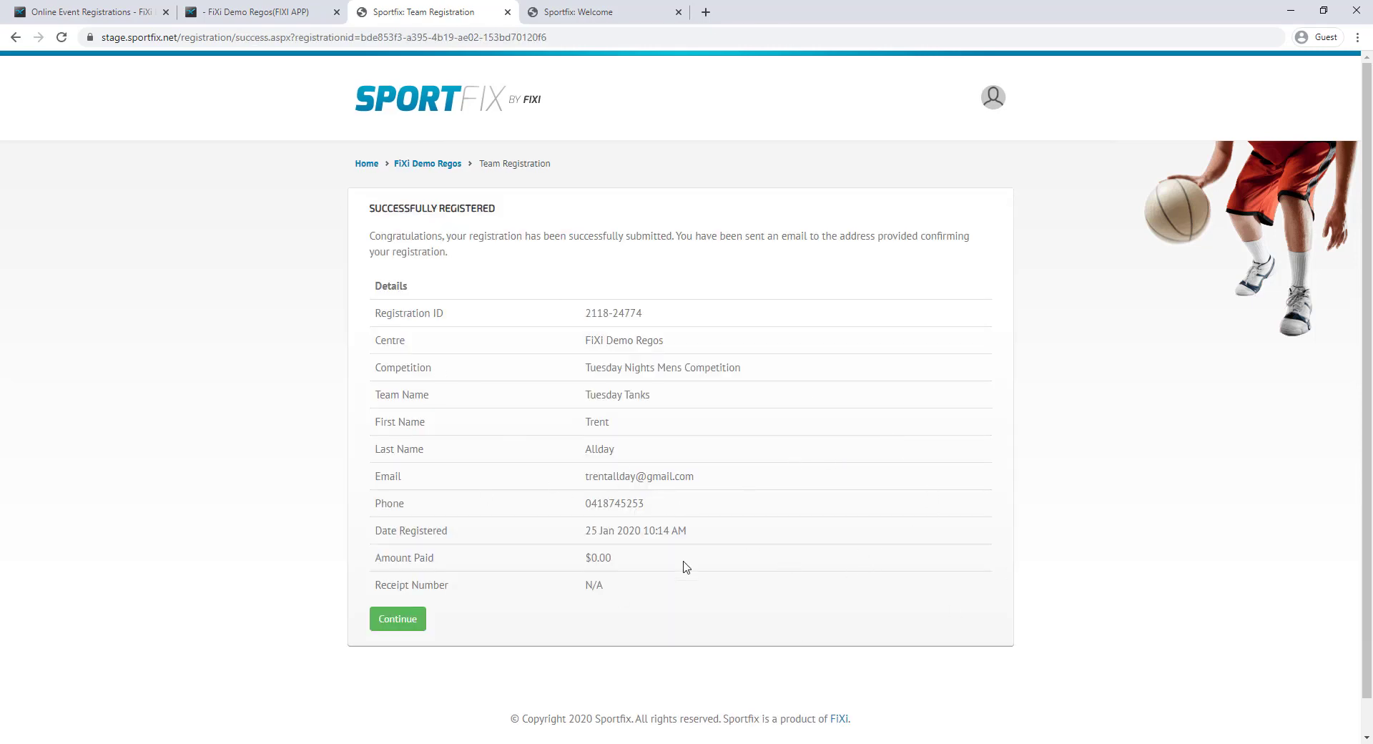
Start registering yourself as a member of the Tuesday Tanks team
click(412, 621)
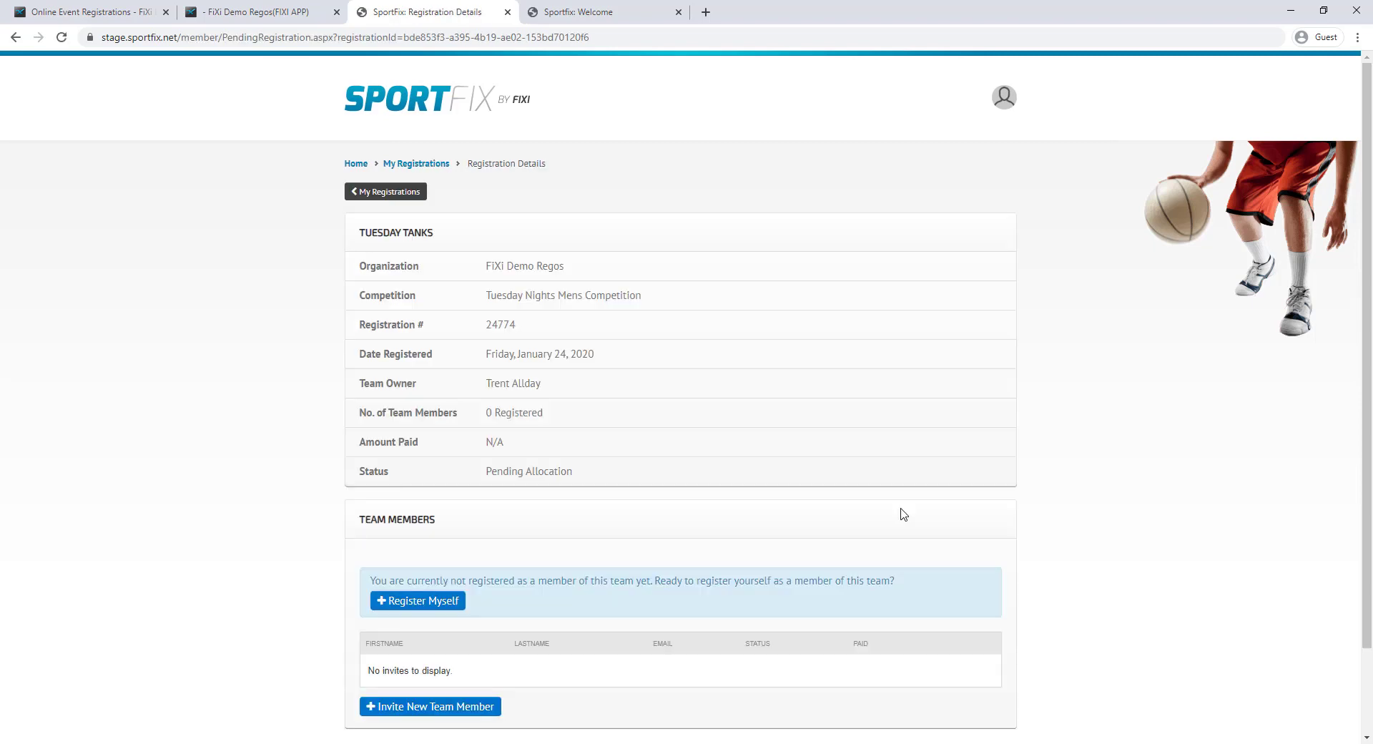
scroll(815, 465, down, 2)
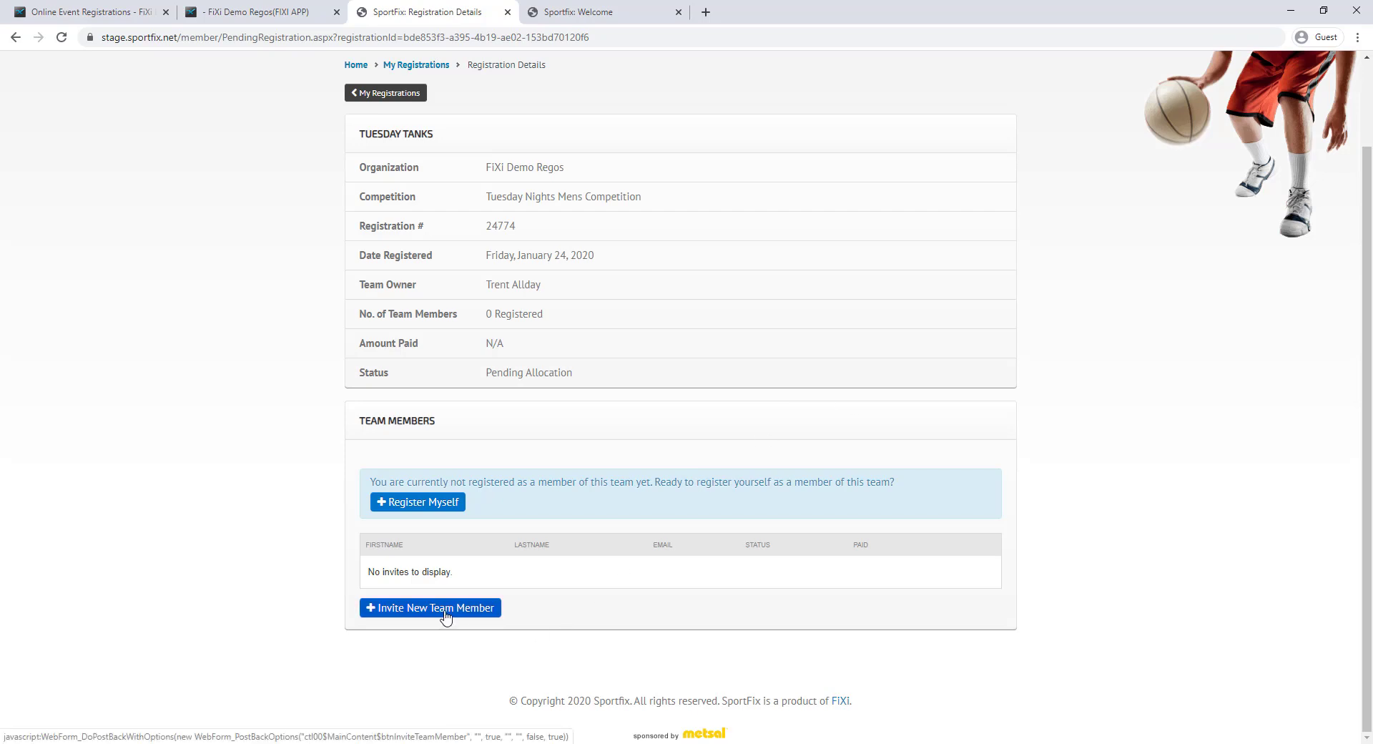
click(430, 504)
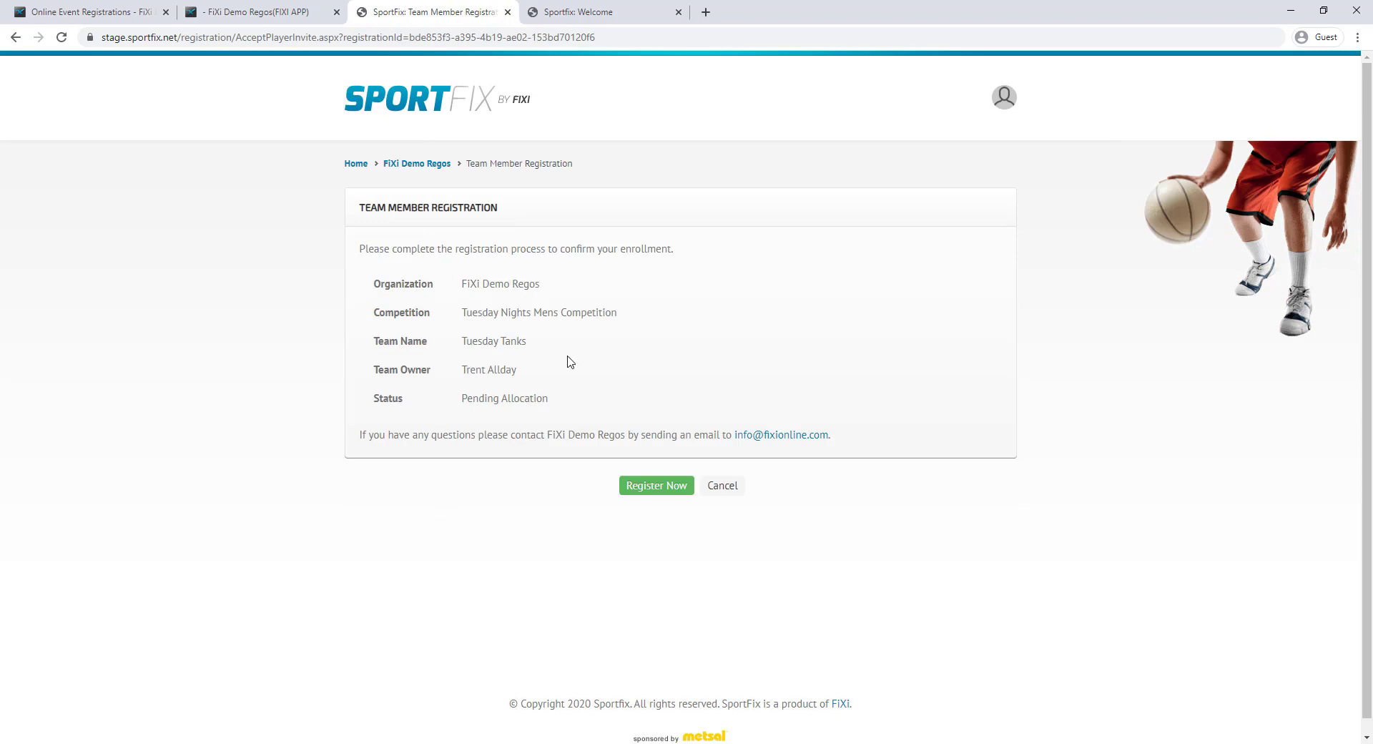
click(680, 489)
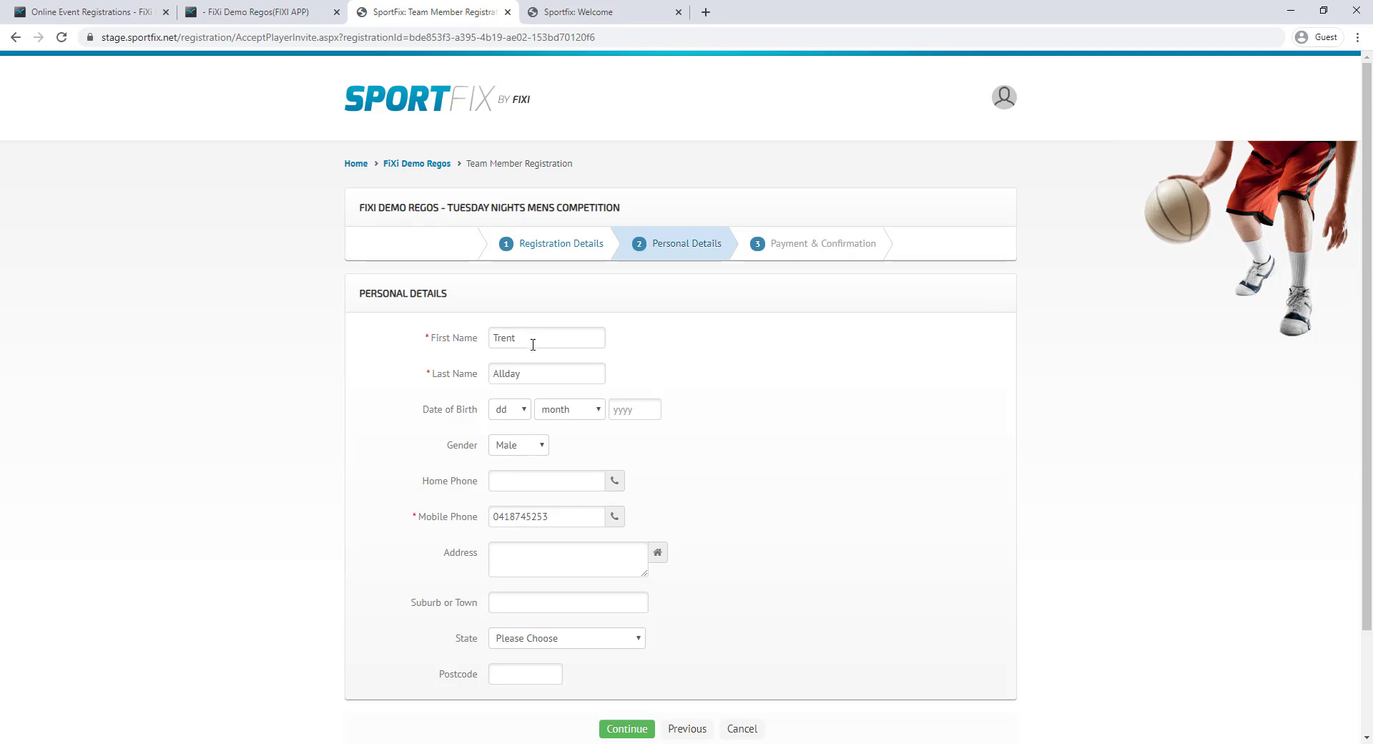
Pay the $150.00 registration fee with the card details, accept the terms and submit
scroll(747, 515, down, 1)
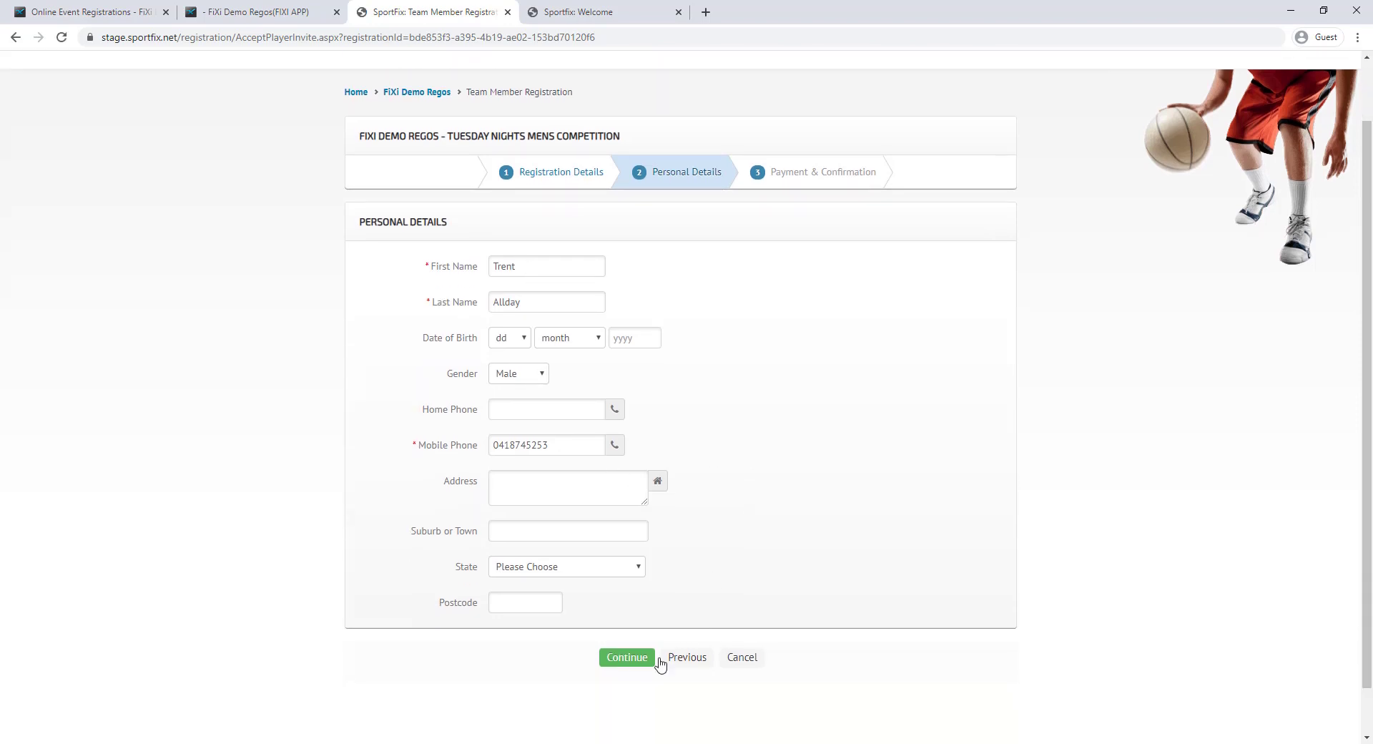
click(615, 658)
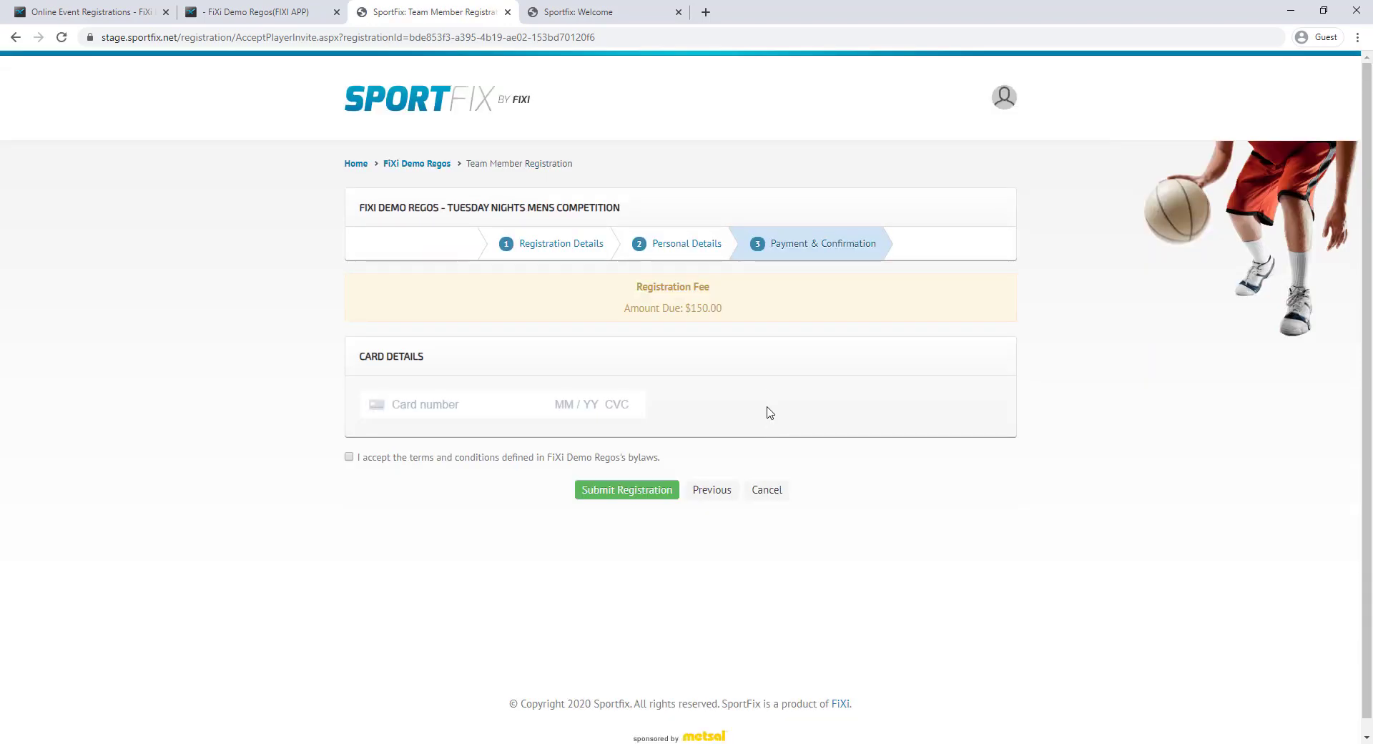
drag(641, 286, 756, 320)
click(759, 323)
text(4242 4242 4242 424204242424242)
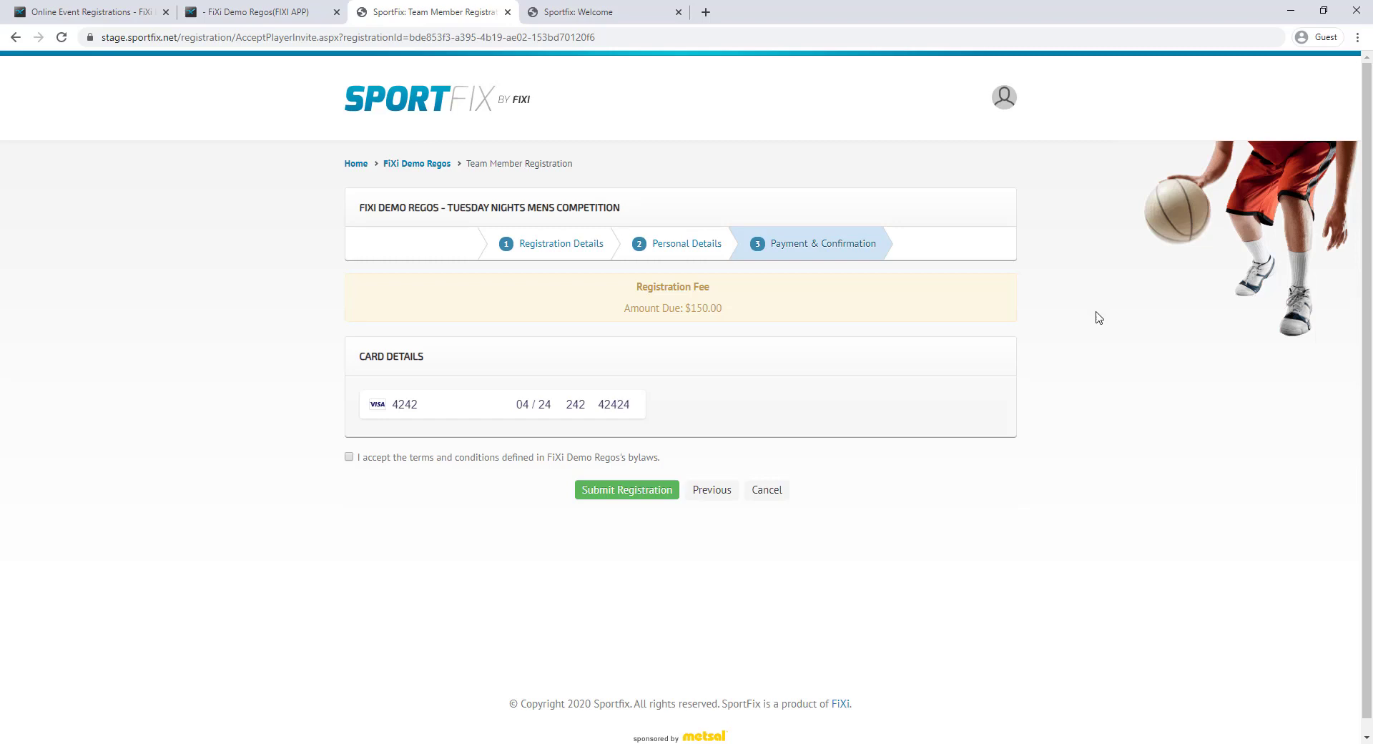
click(553, 459)
click(615, 490)
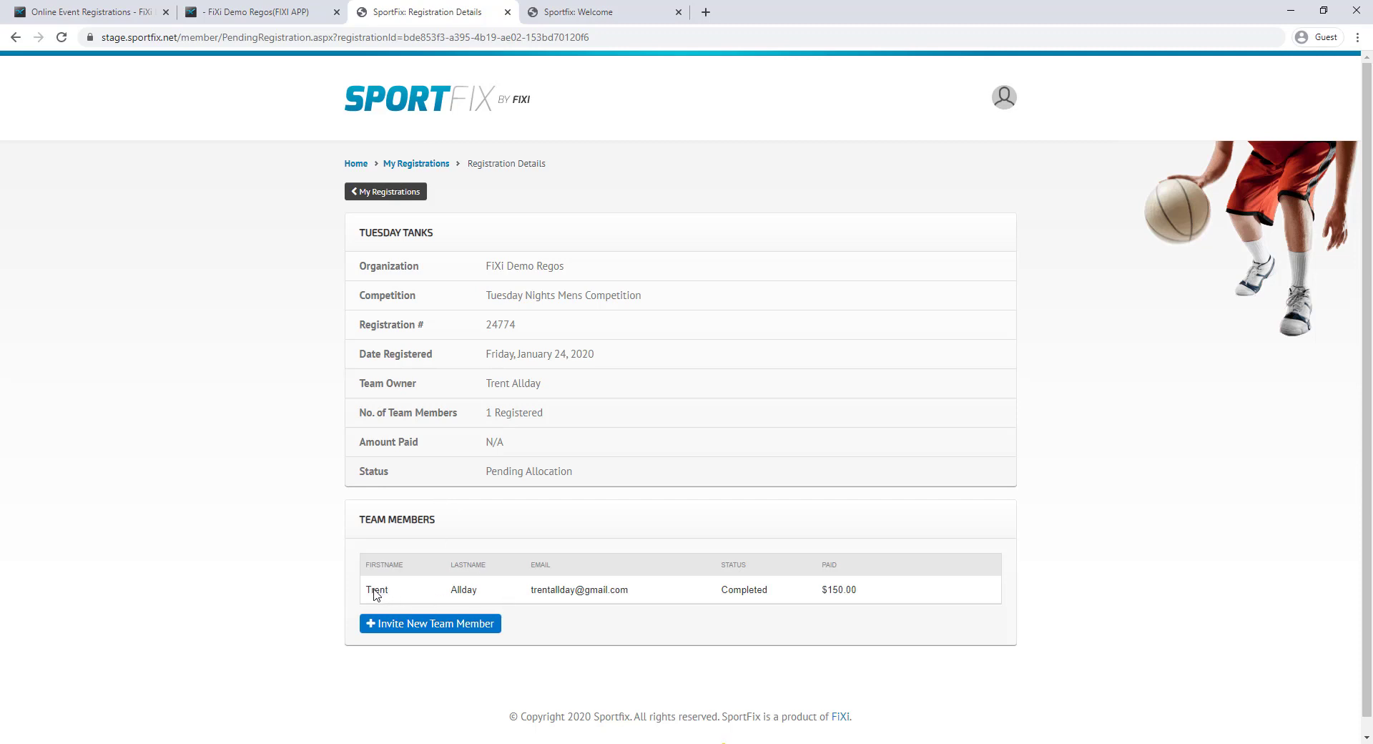
drag(369, 594, 780, 596)
Invite a first new team member by entering their name and e-mail address
click(787, 596)
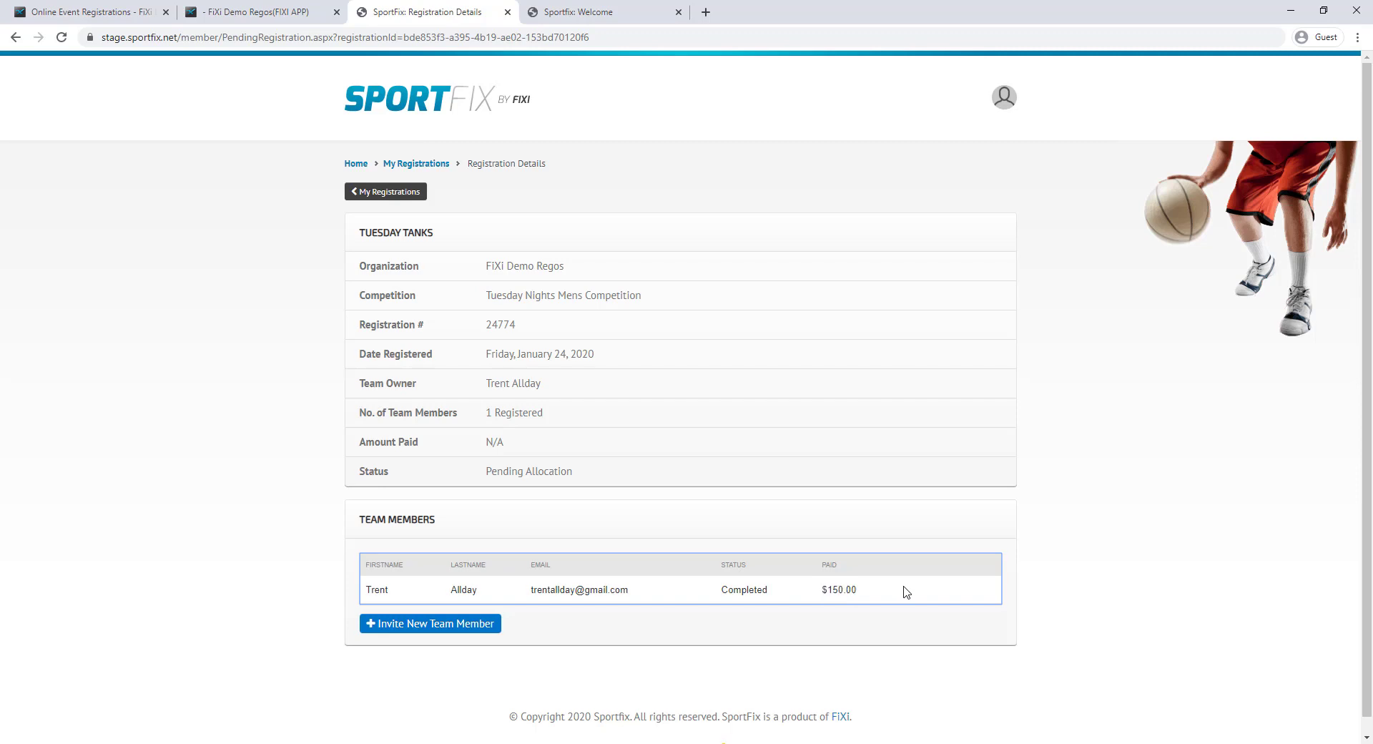
right_click(903, 591)
click(705, 638)
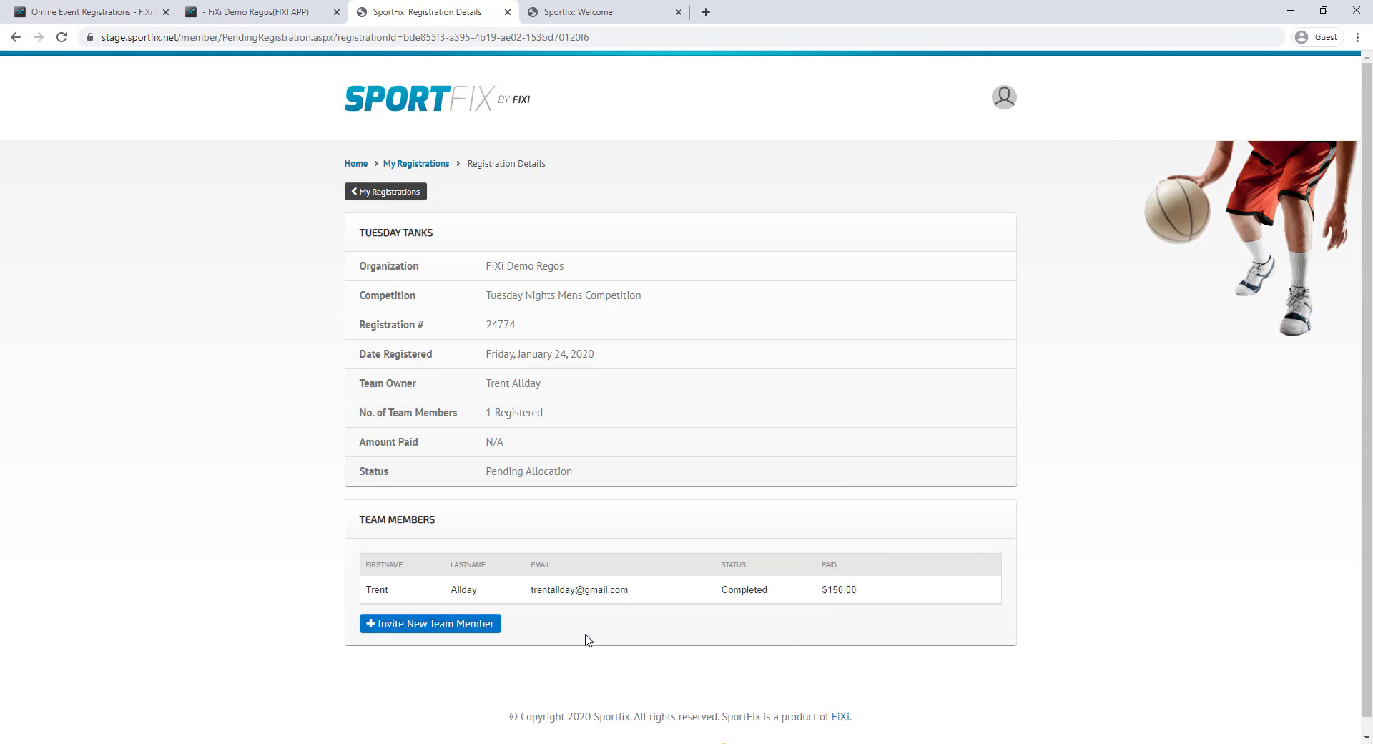
click(466, 626)
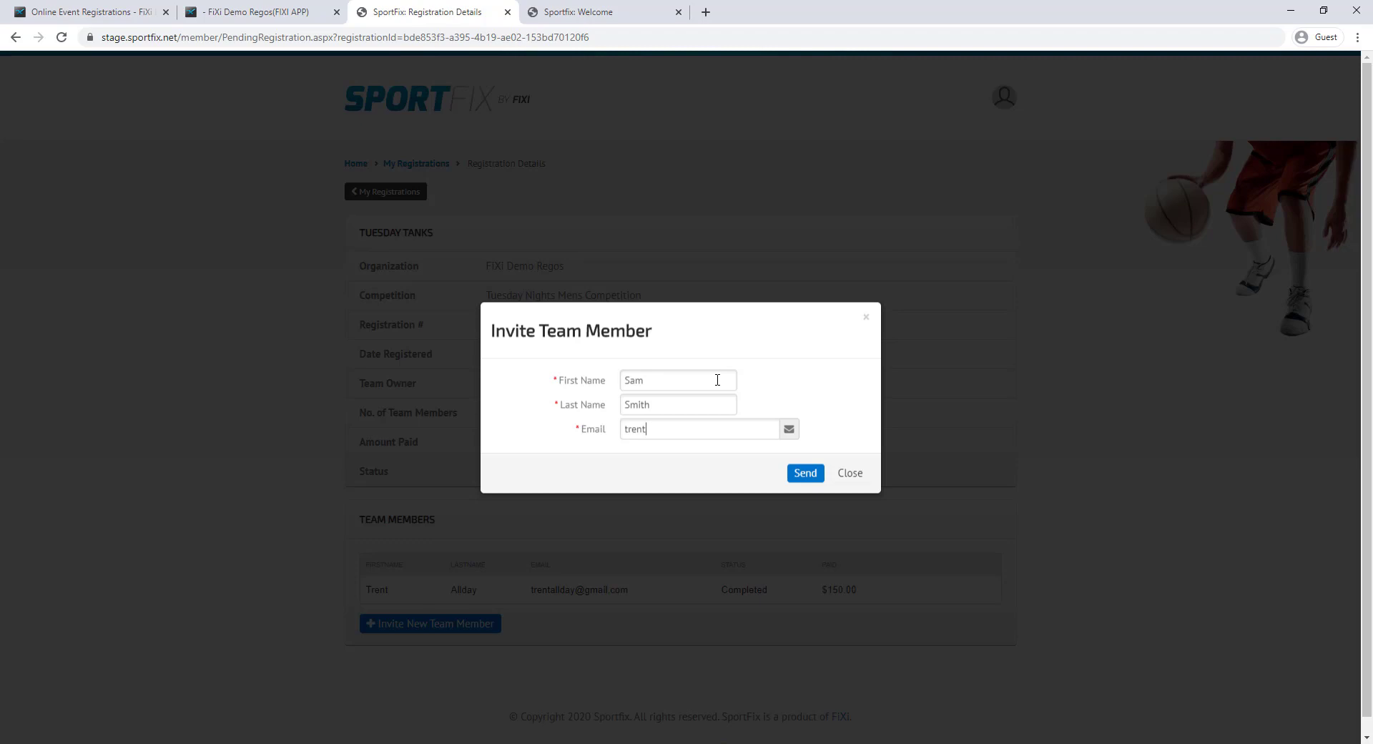
click(804, 475)
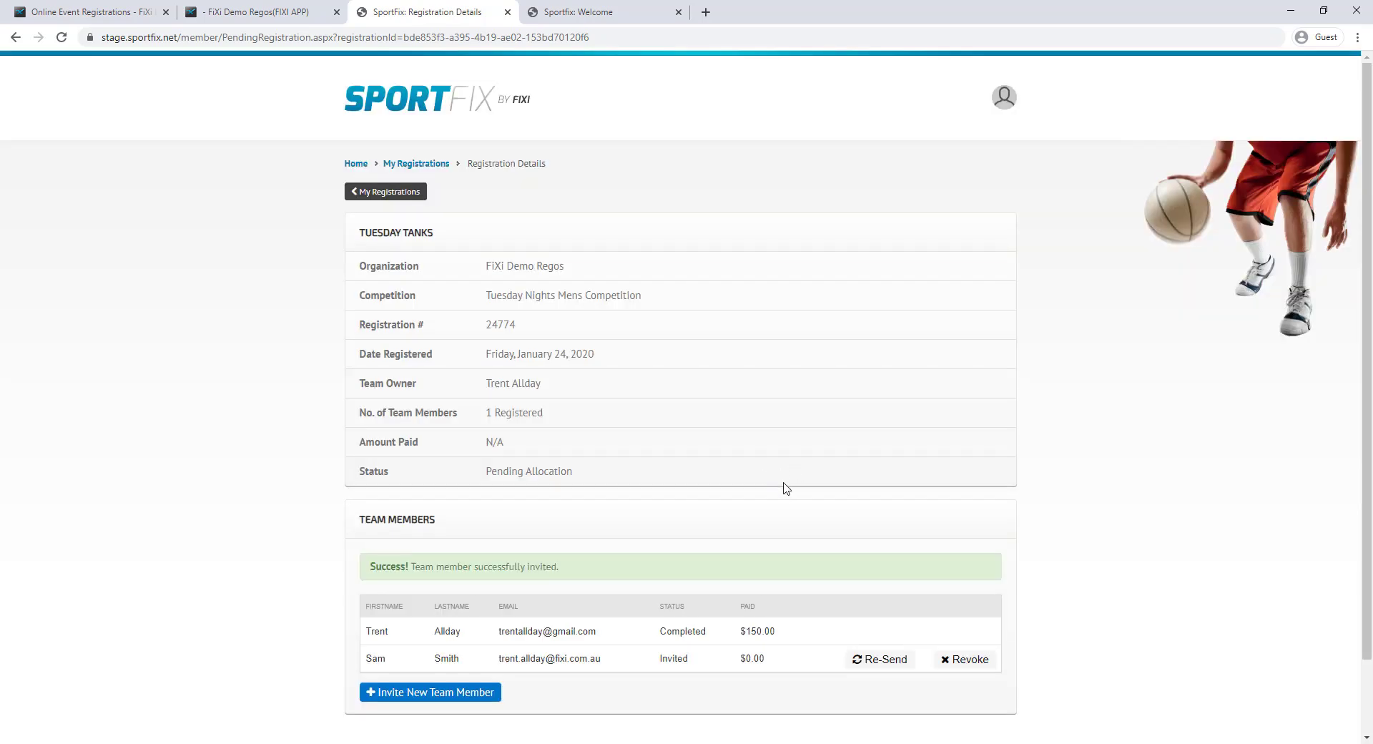
drag(364, 664, 664, 659)
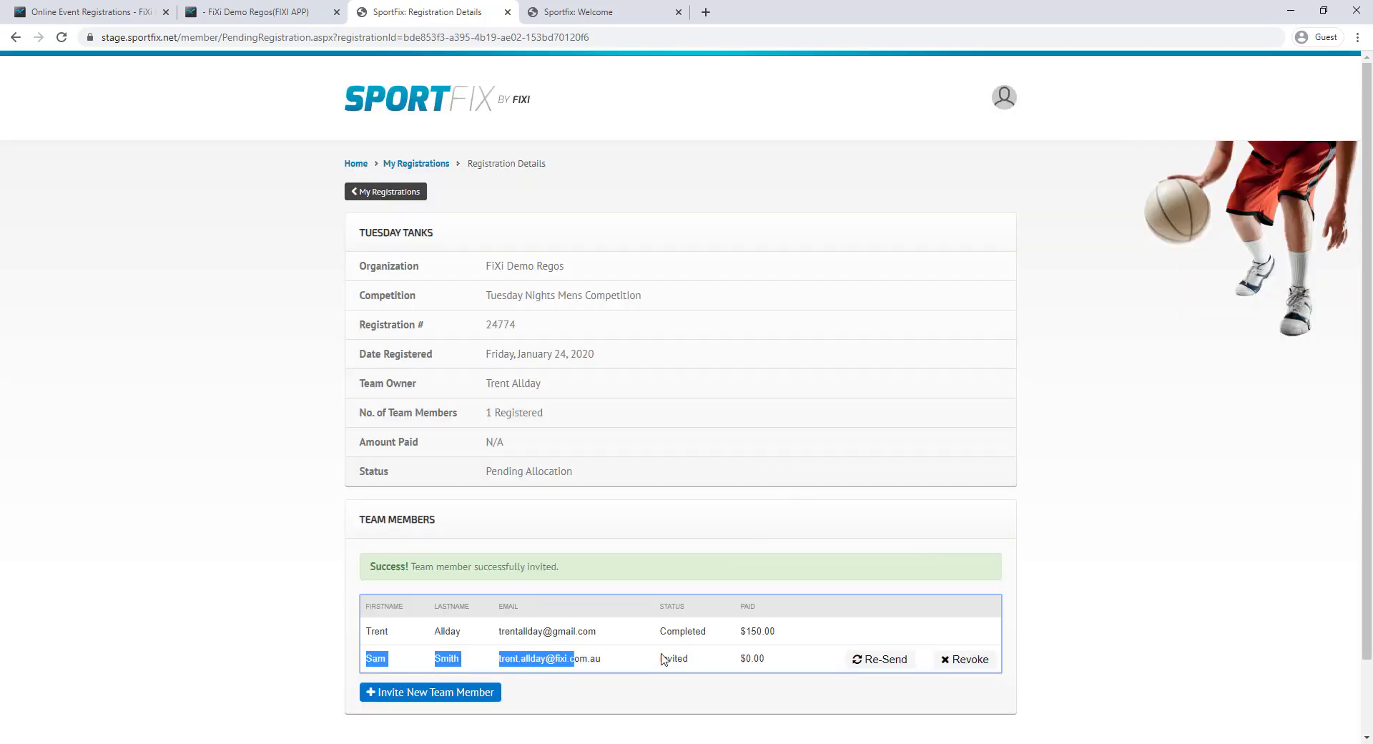
click(666, 659)
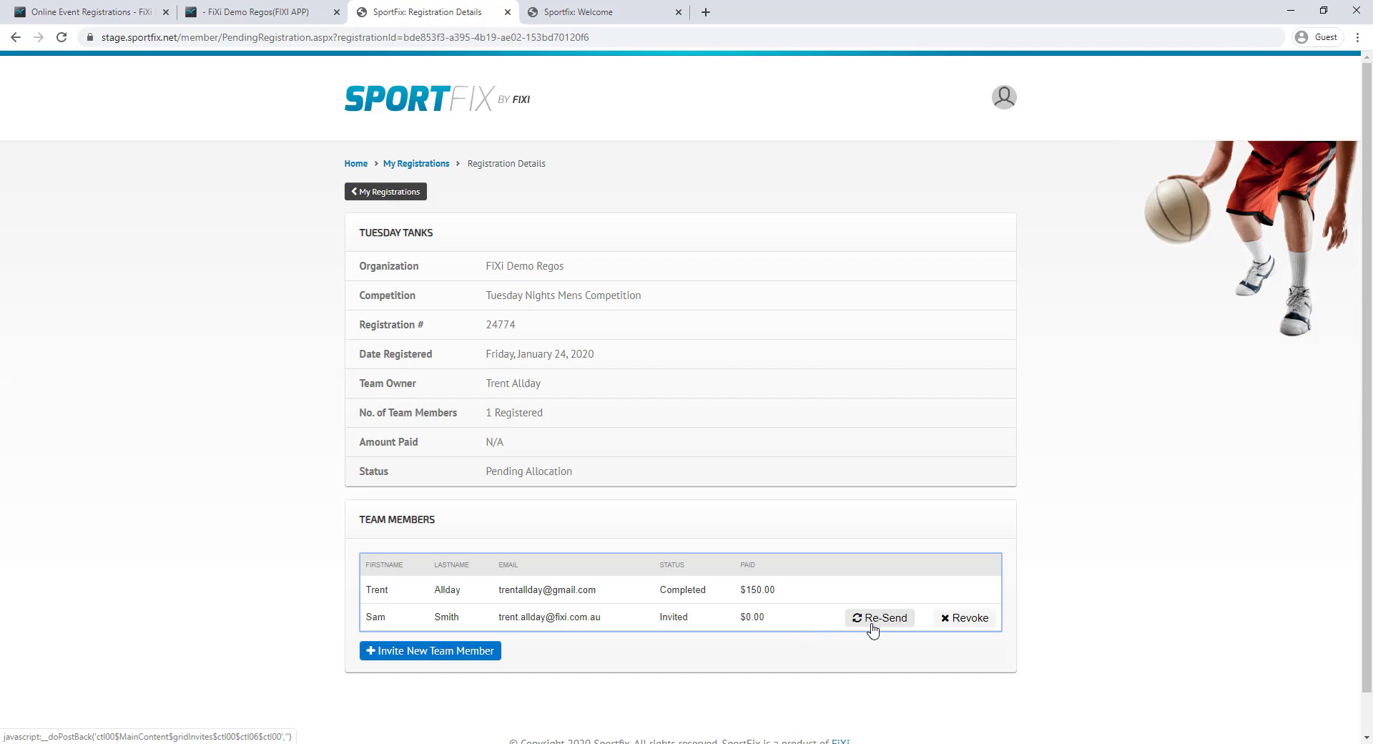
Invite a second team member with their name and e-mail address
click(485, 651)
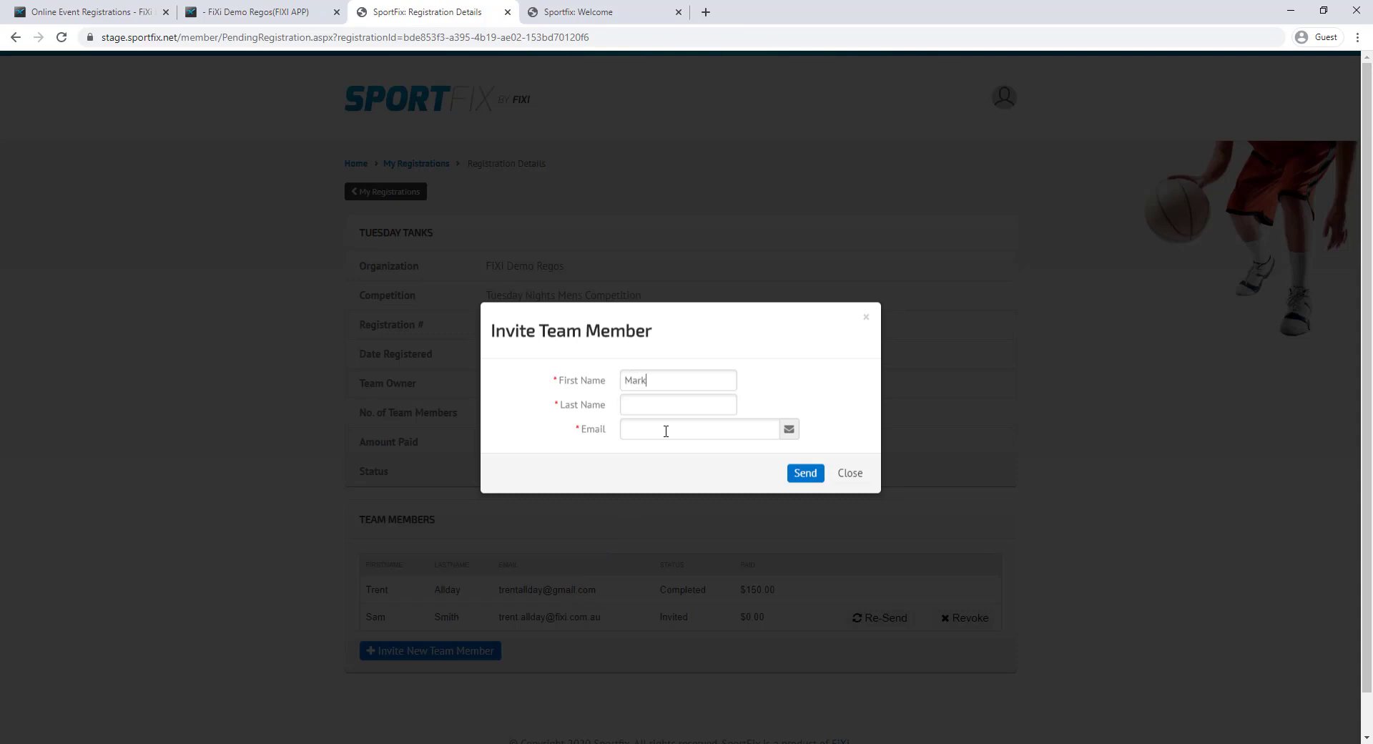
click(803, 474)
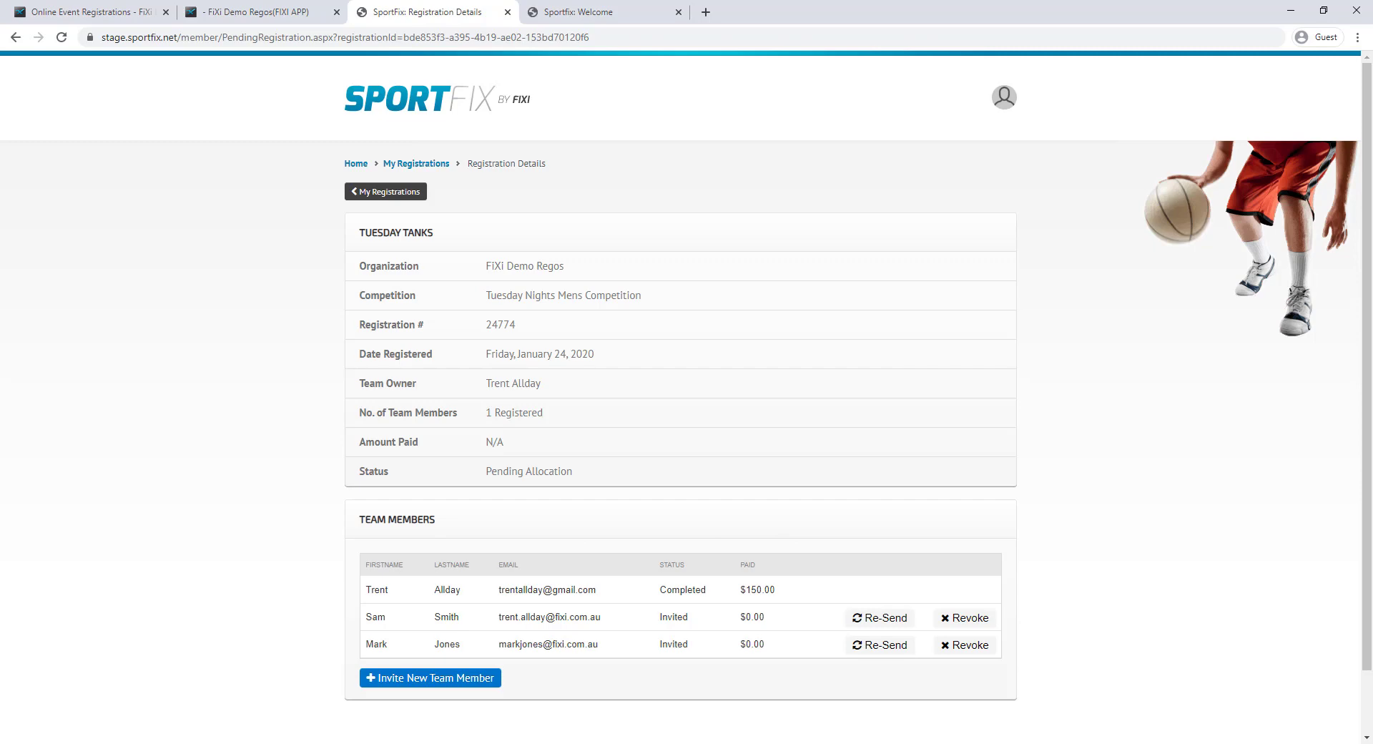
key(alt+Tab)
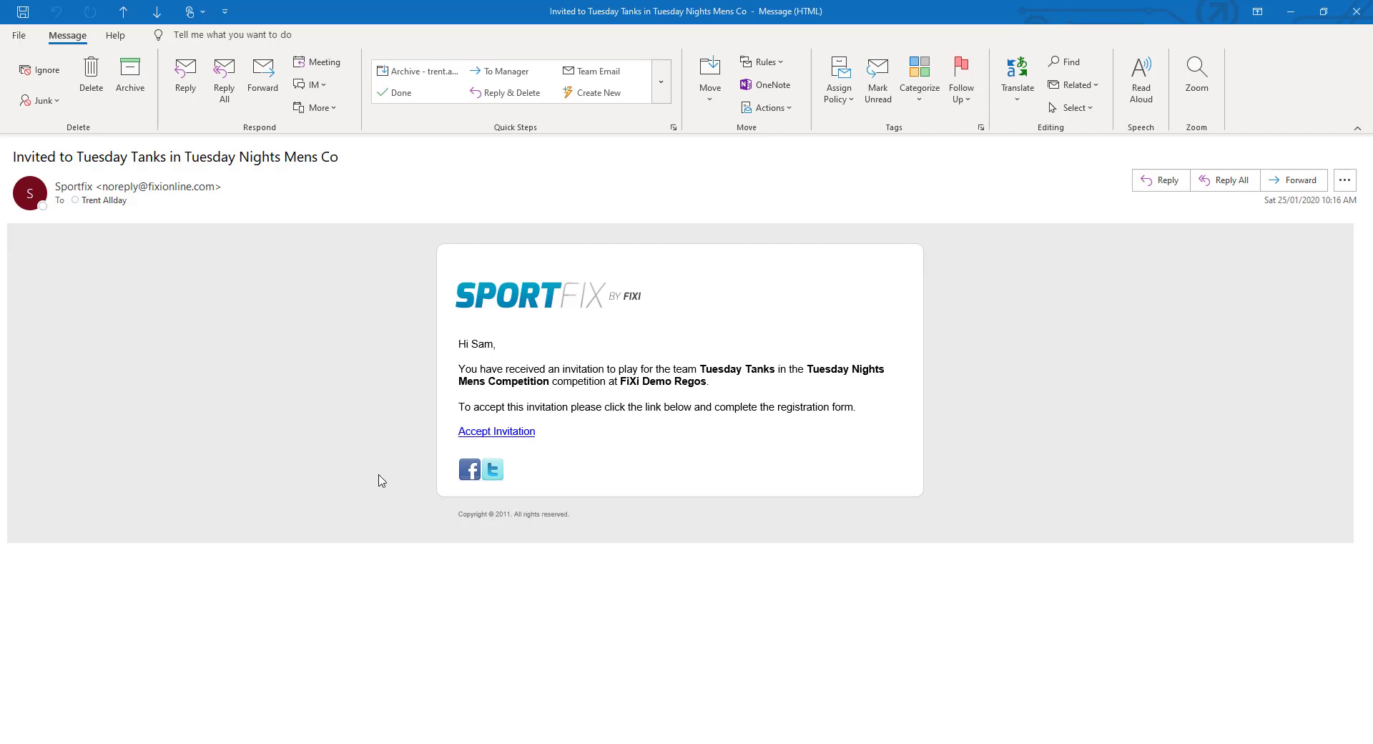
key(alt+Tab)
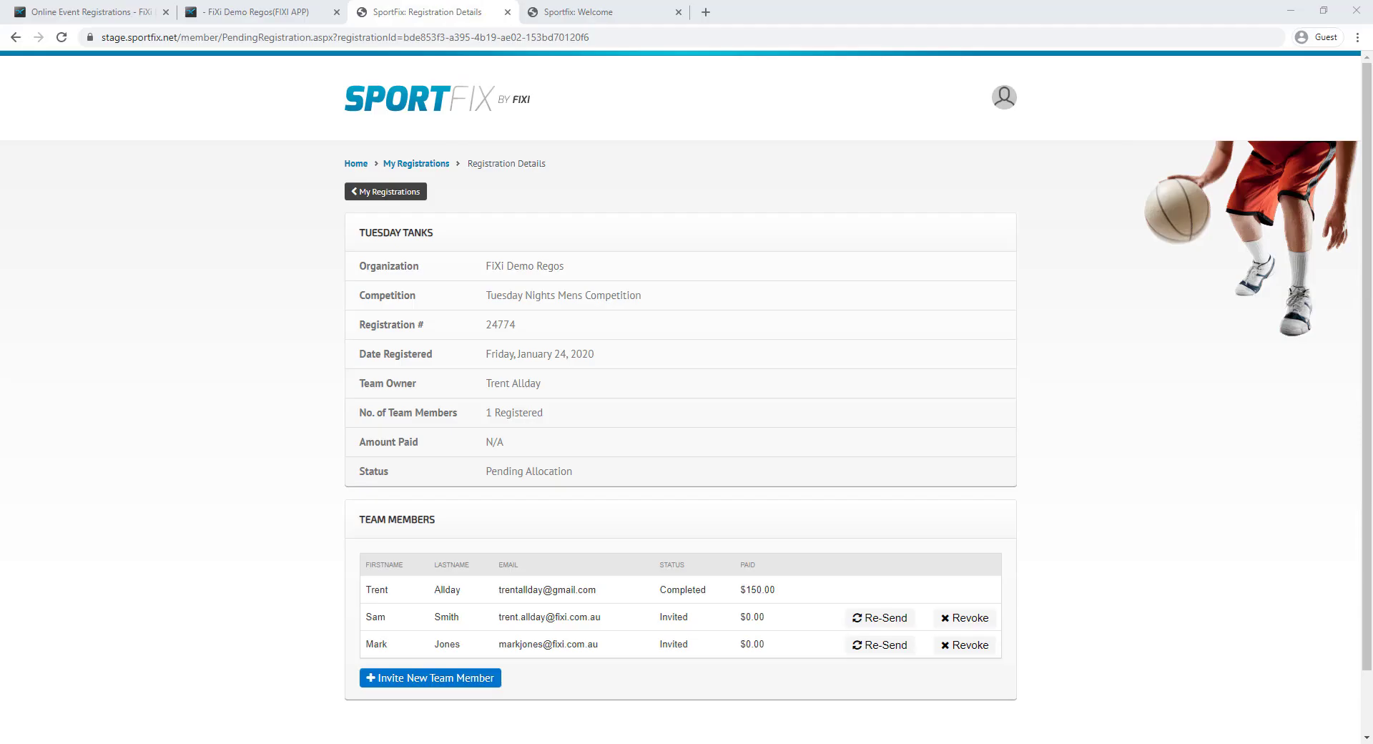
In FiXi, open the Tuesday Nights Mens Competition registrations and begin allocating Tuesday Tanks
click(94, 12)
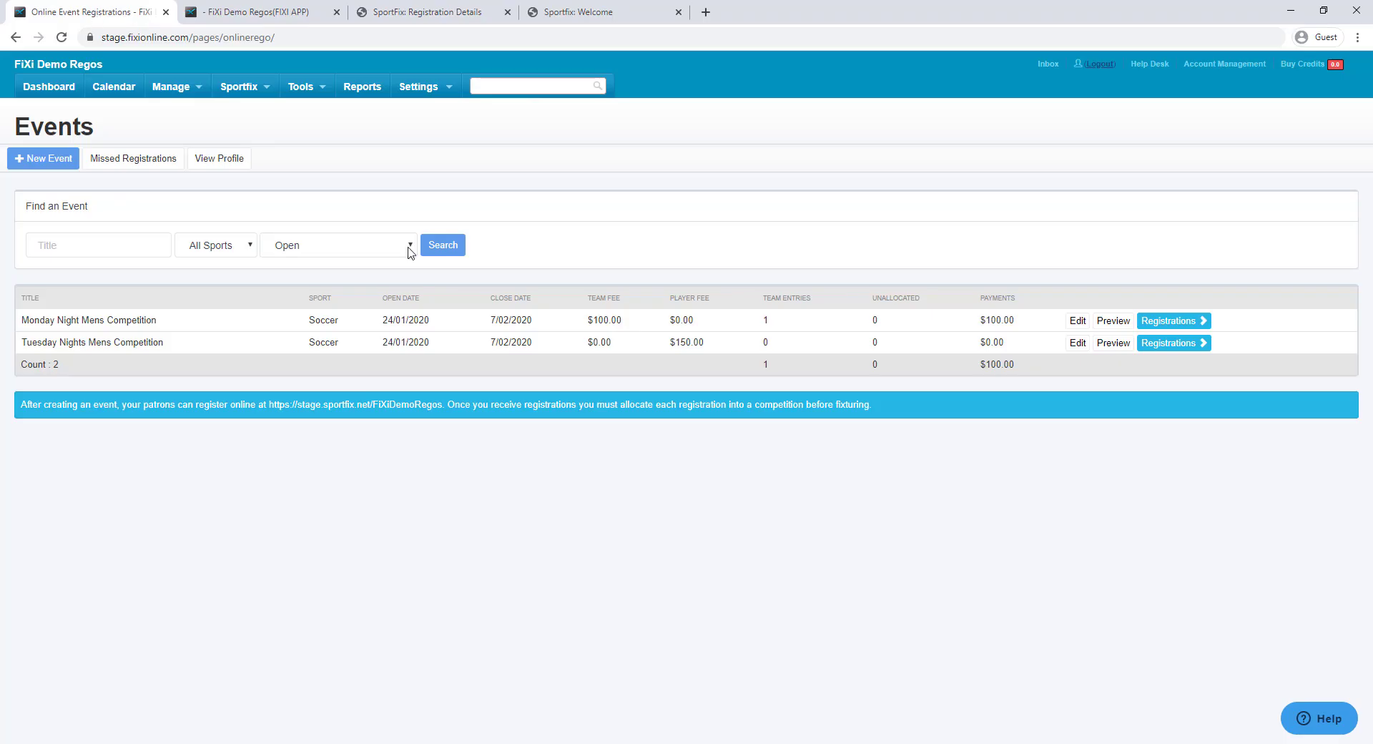
click(238, 86)
click(266, 129)
click(1166, 344)
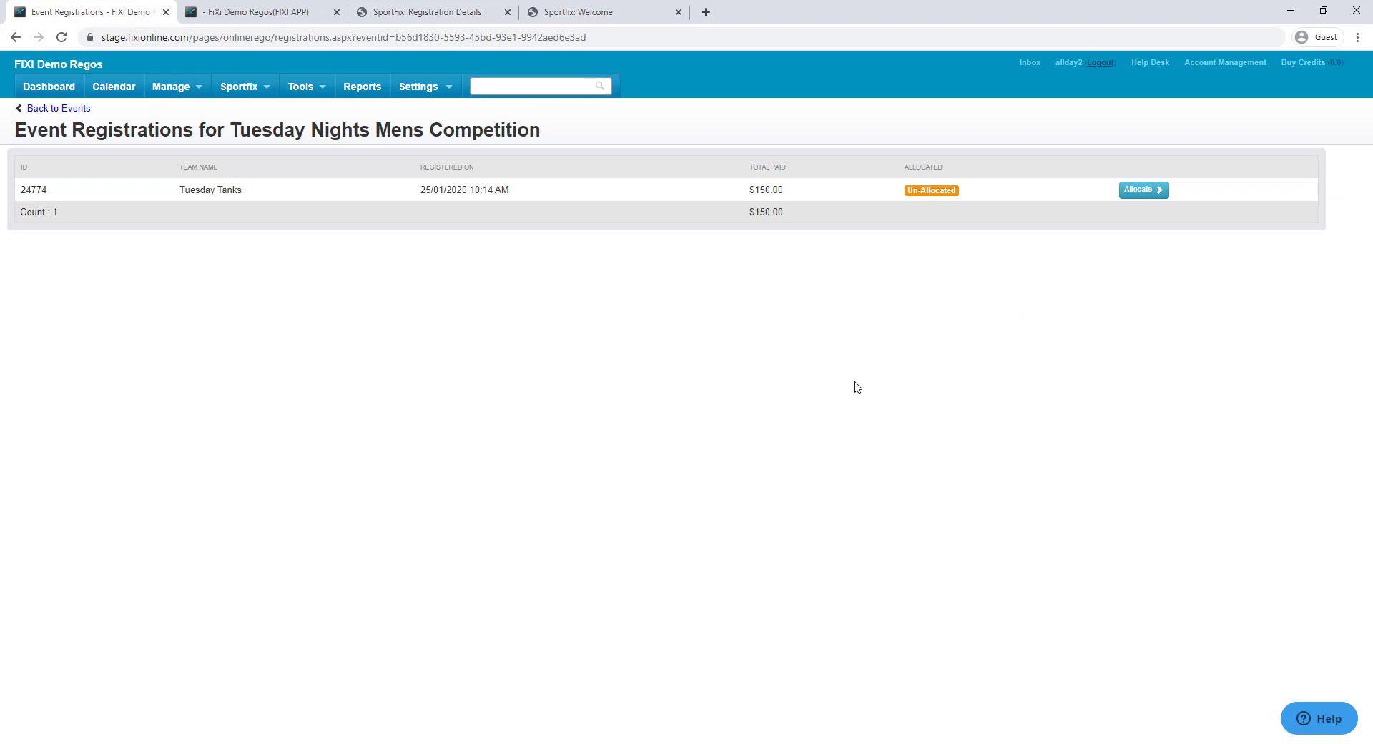
drag(748, 190, 796, 195)
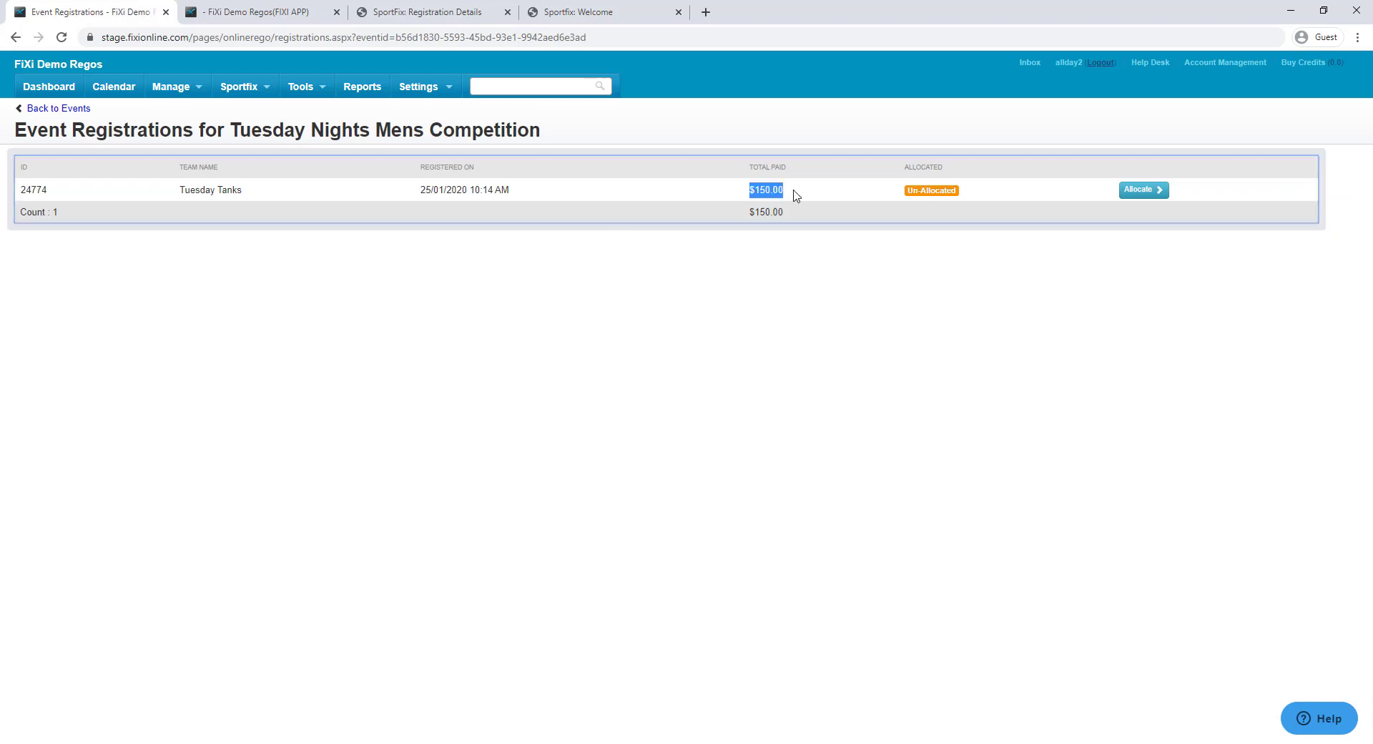
click(1143, 191)
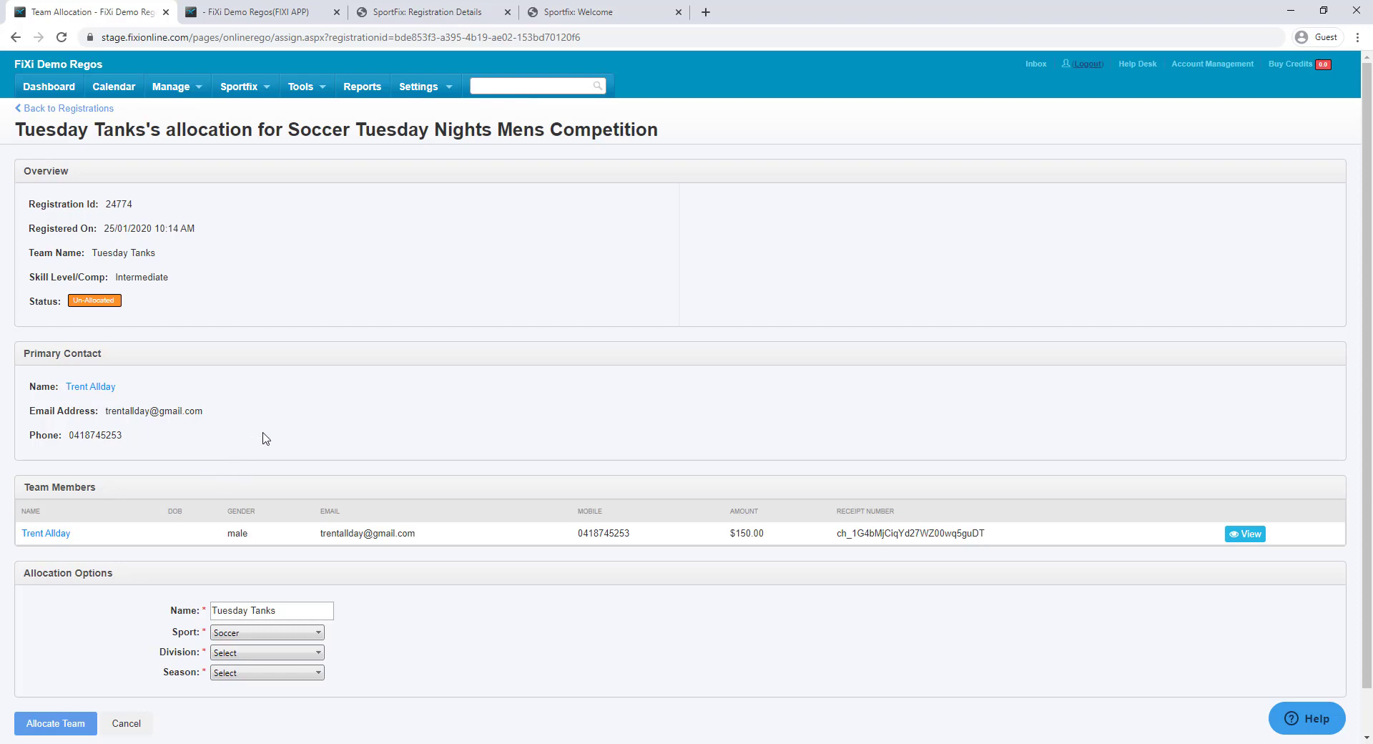
Allocate Tuesday Tanks to Division B for the Summer 2020 season and confirm
scroll(264, 435, down, 1)
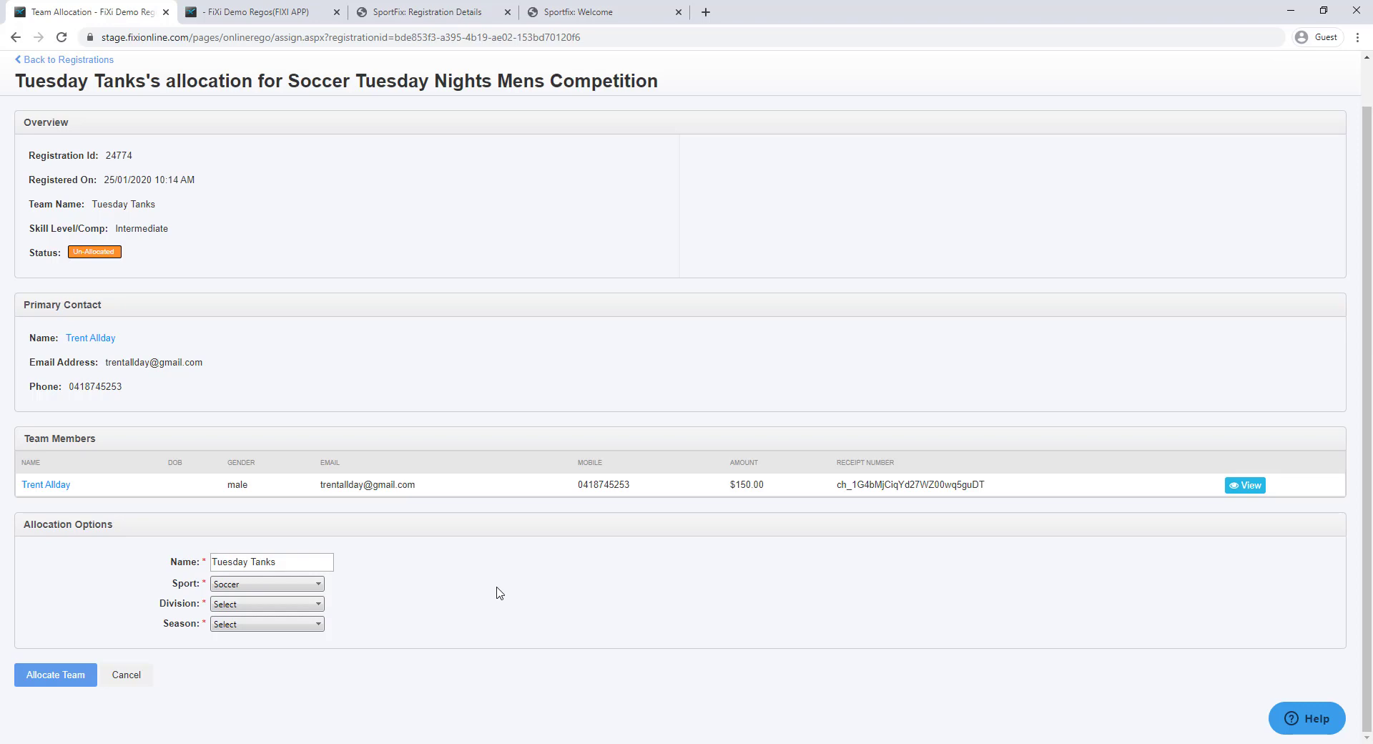
click(286, 605)
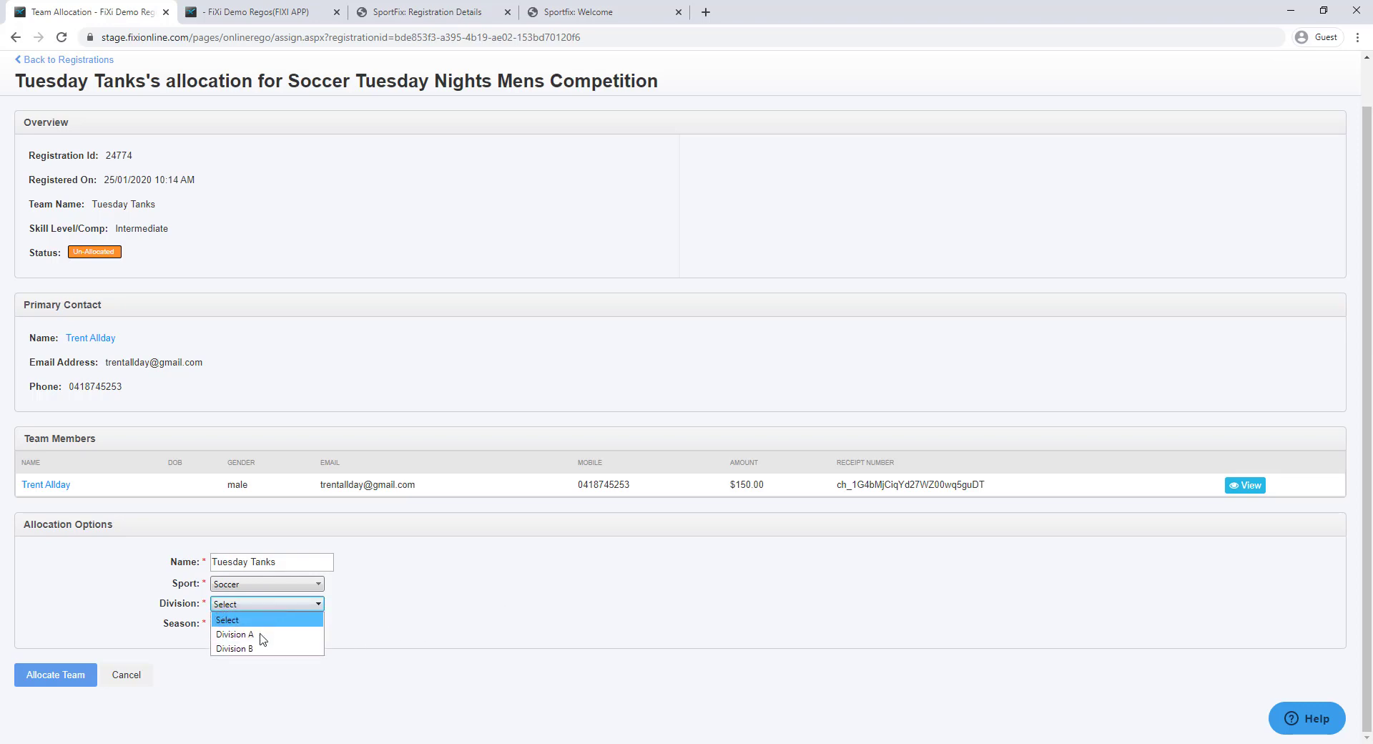
click(262, 641)
click(250, 625)
click(243, 647)
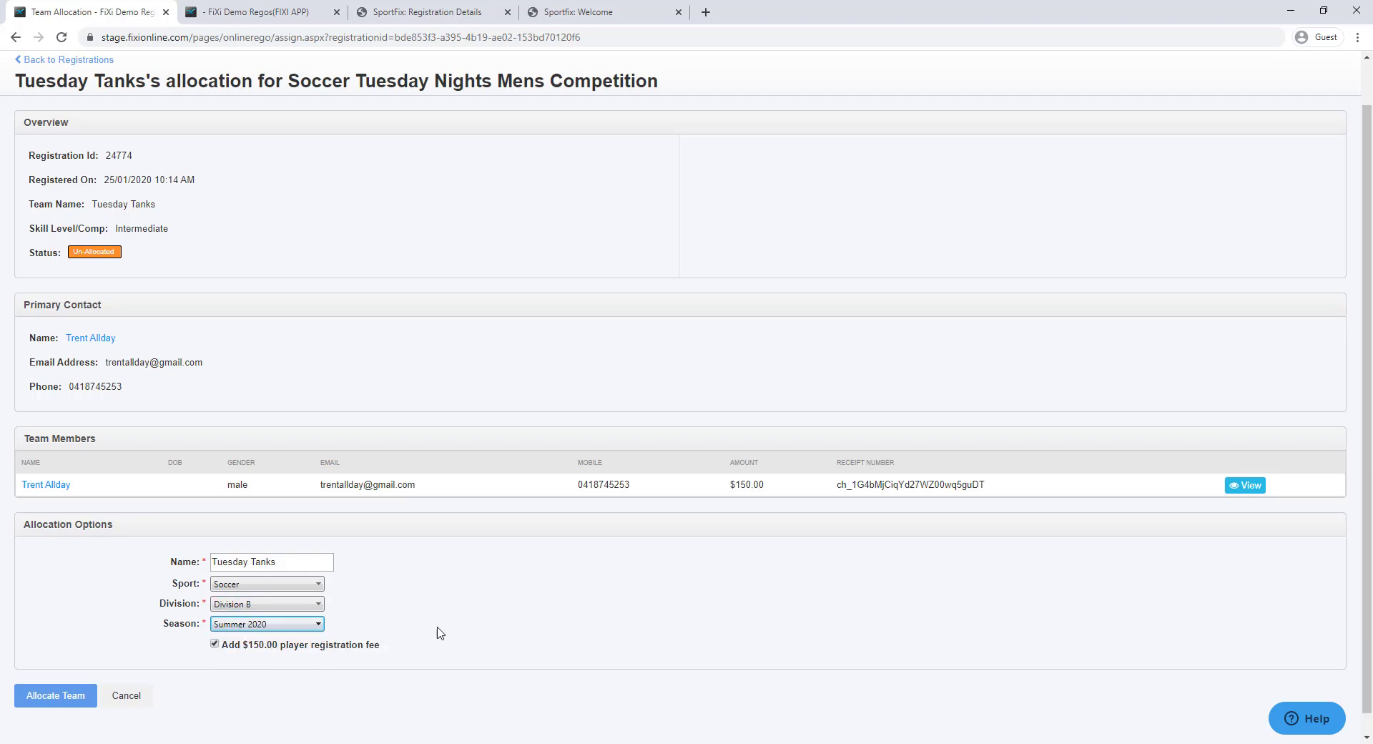
click(28, 695)
click(750, 180)
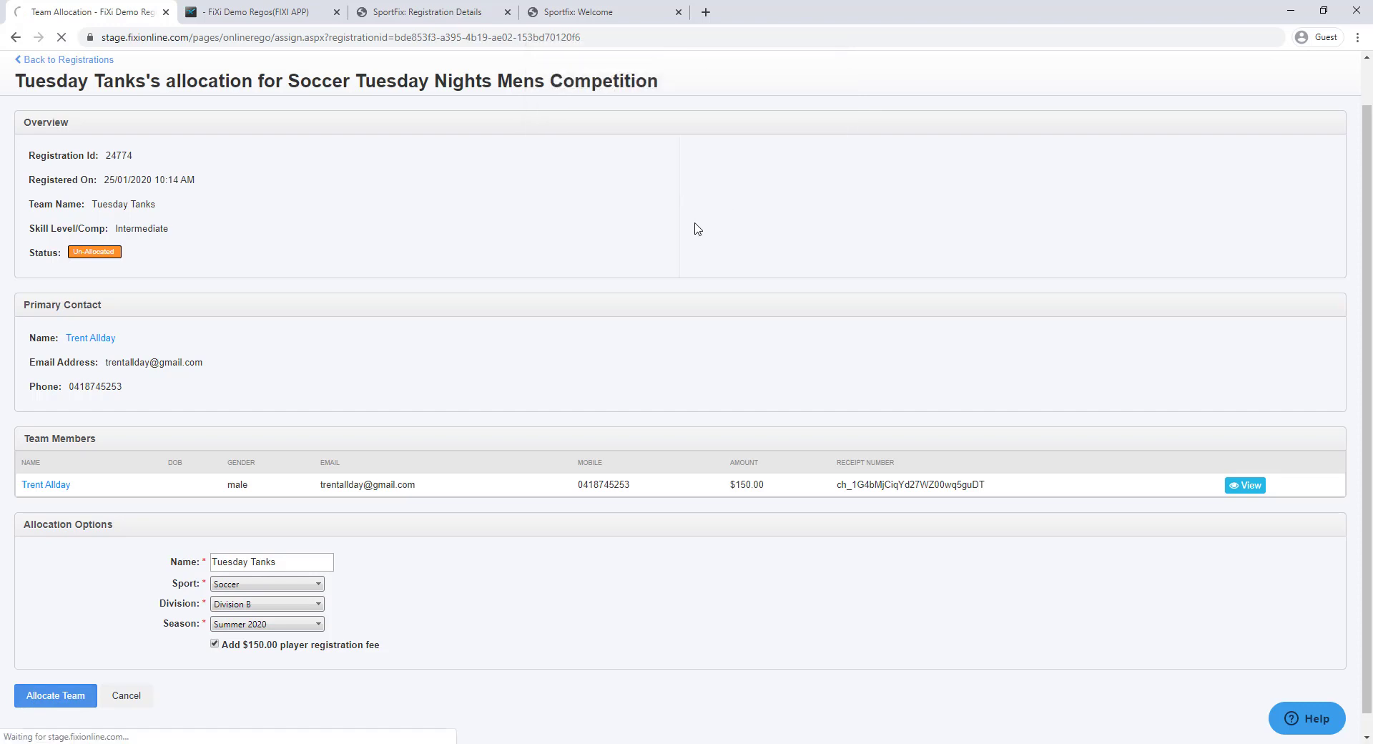
click(199, 98)
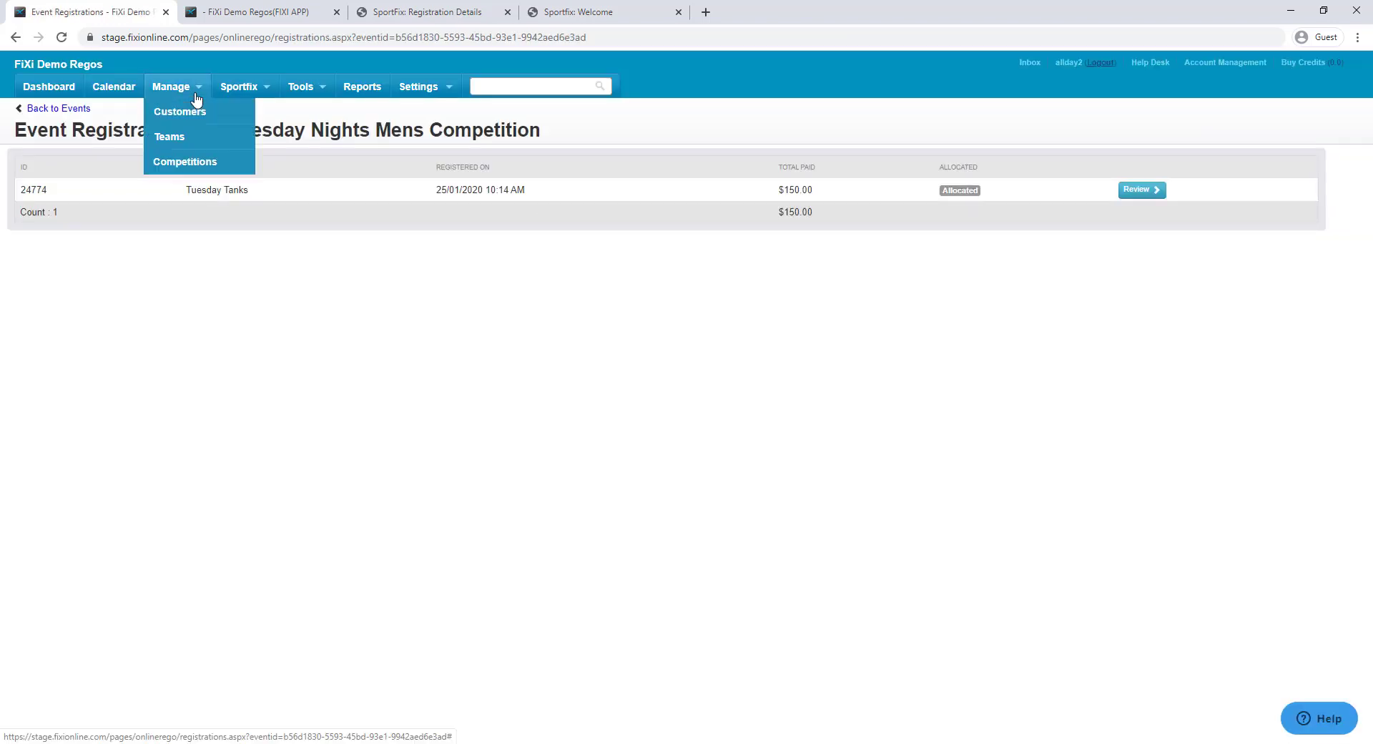
Find Tuesday Tanks among the Division B teams and view its members, then financials
click(212, 145)
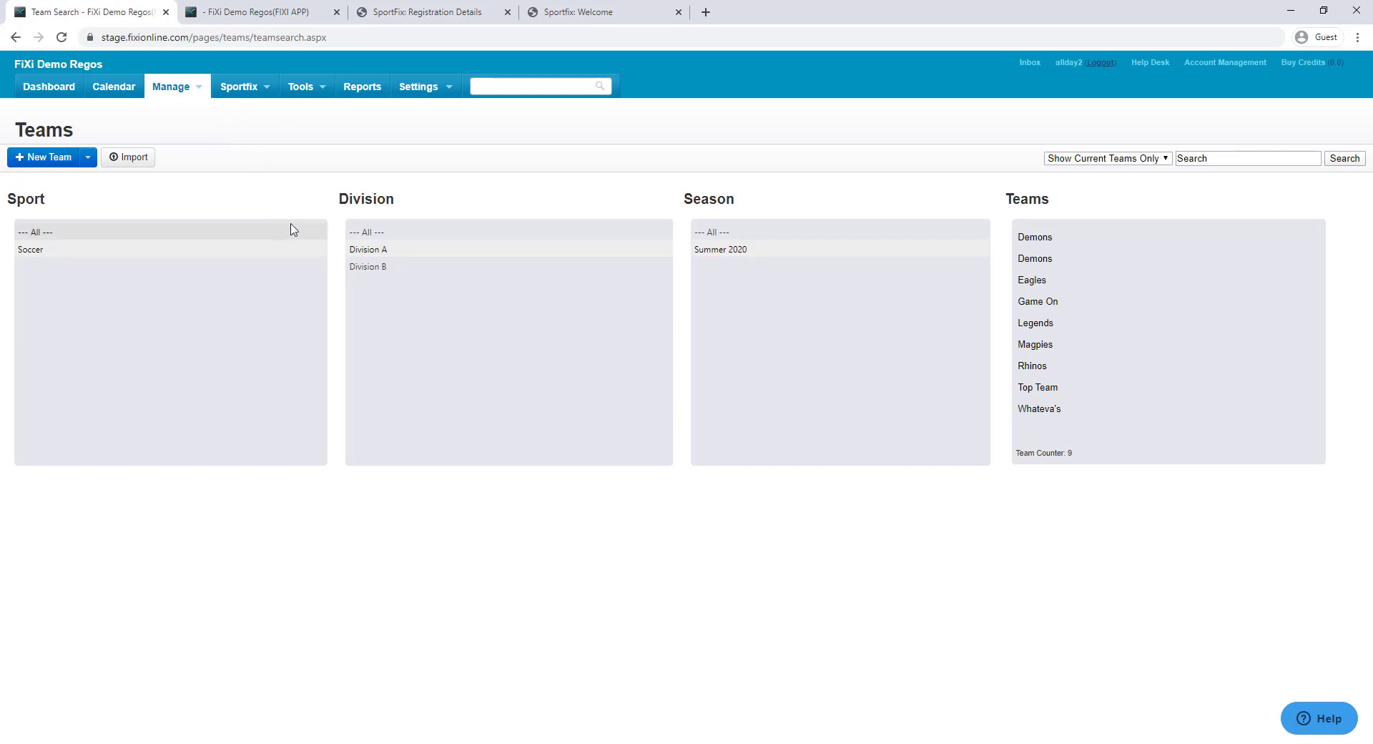
click(397, 266)
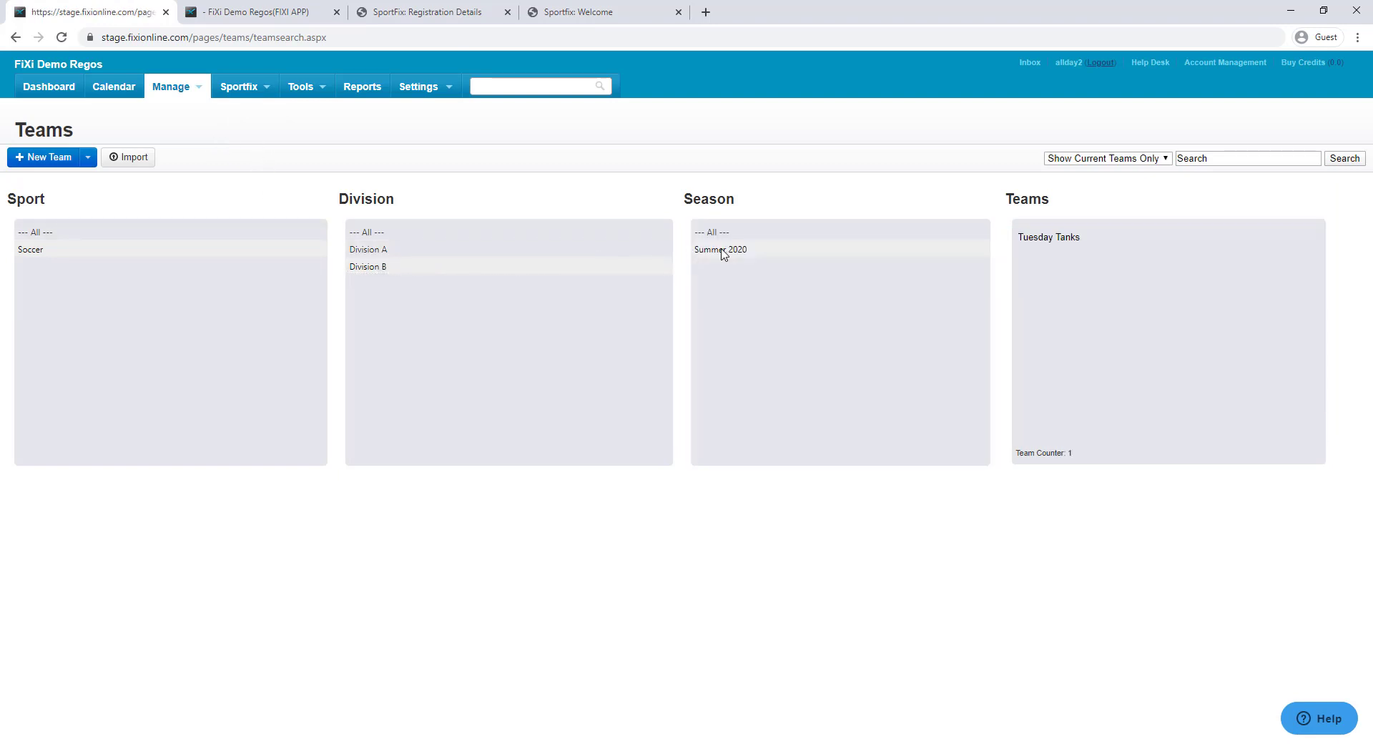
click(1049, 238)
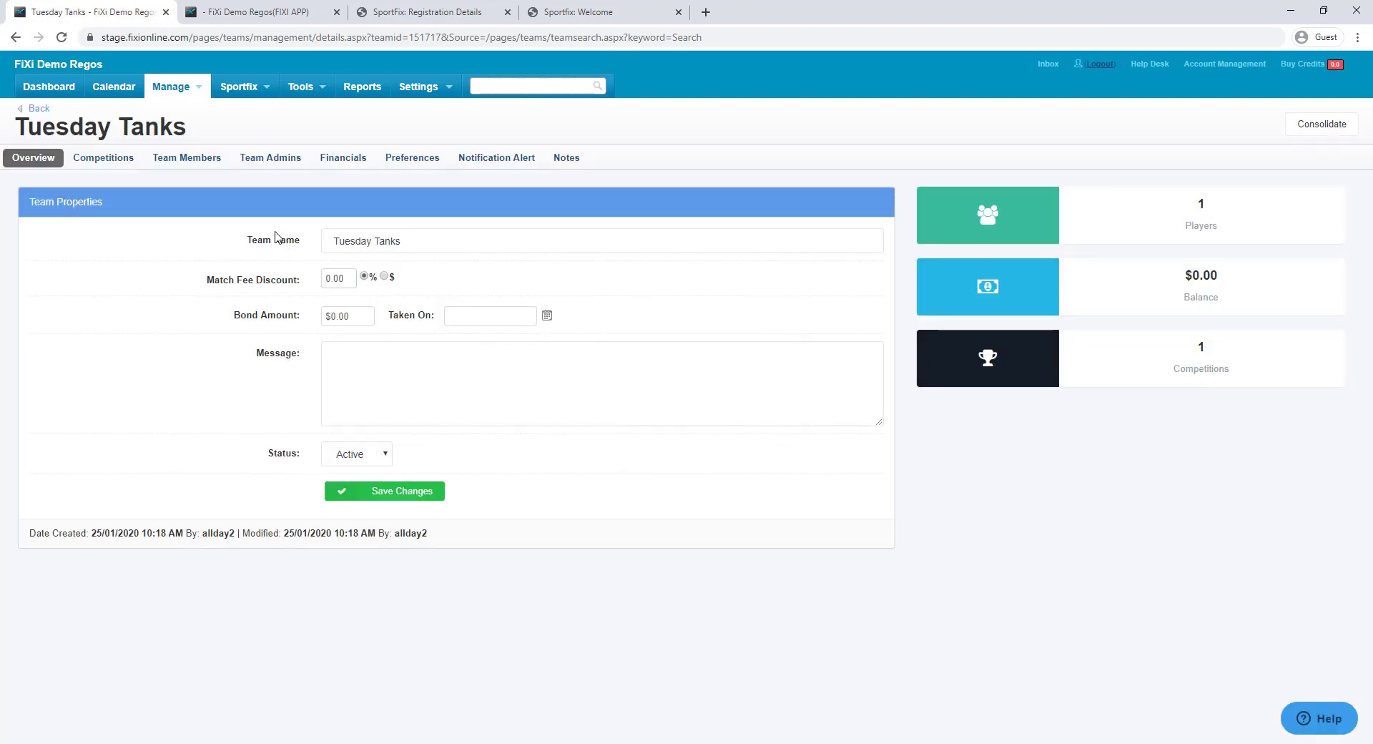
click(191, 157)
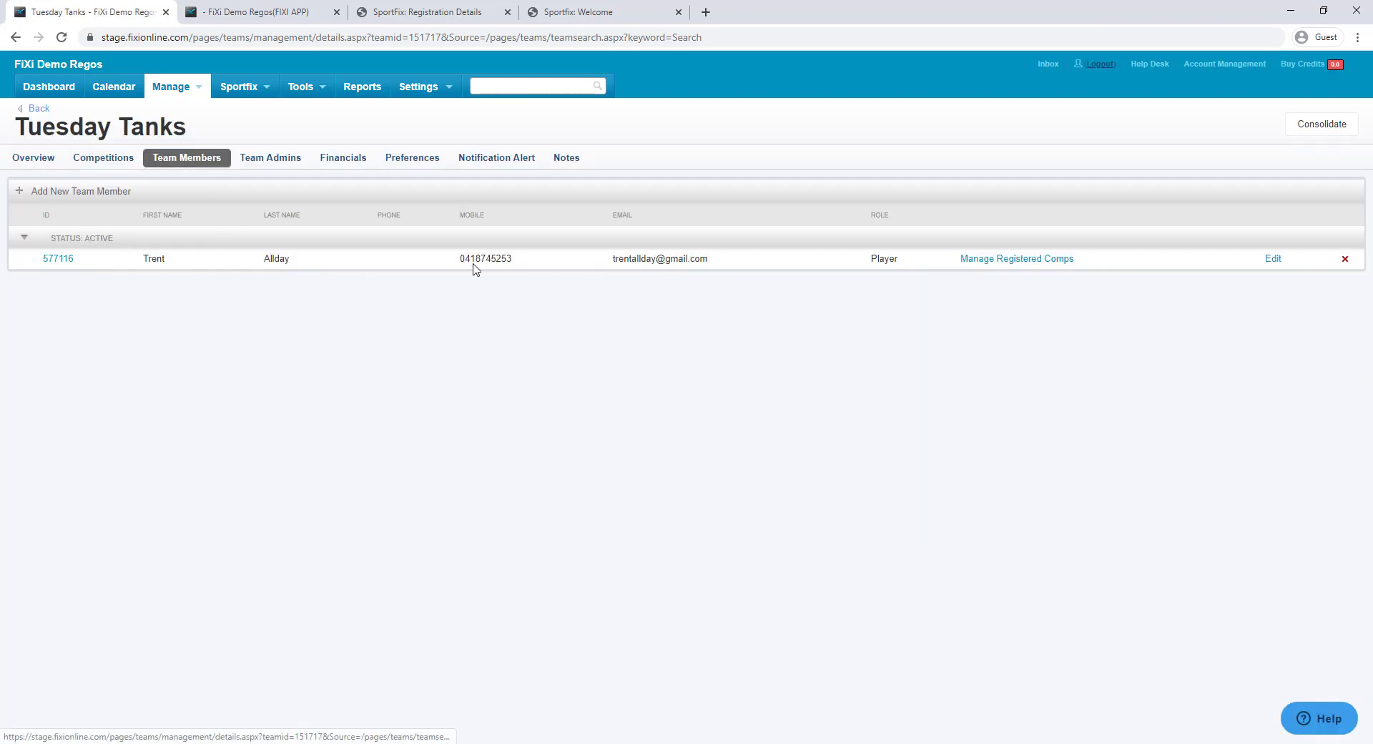
click(348, 158)
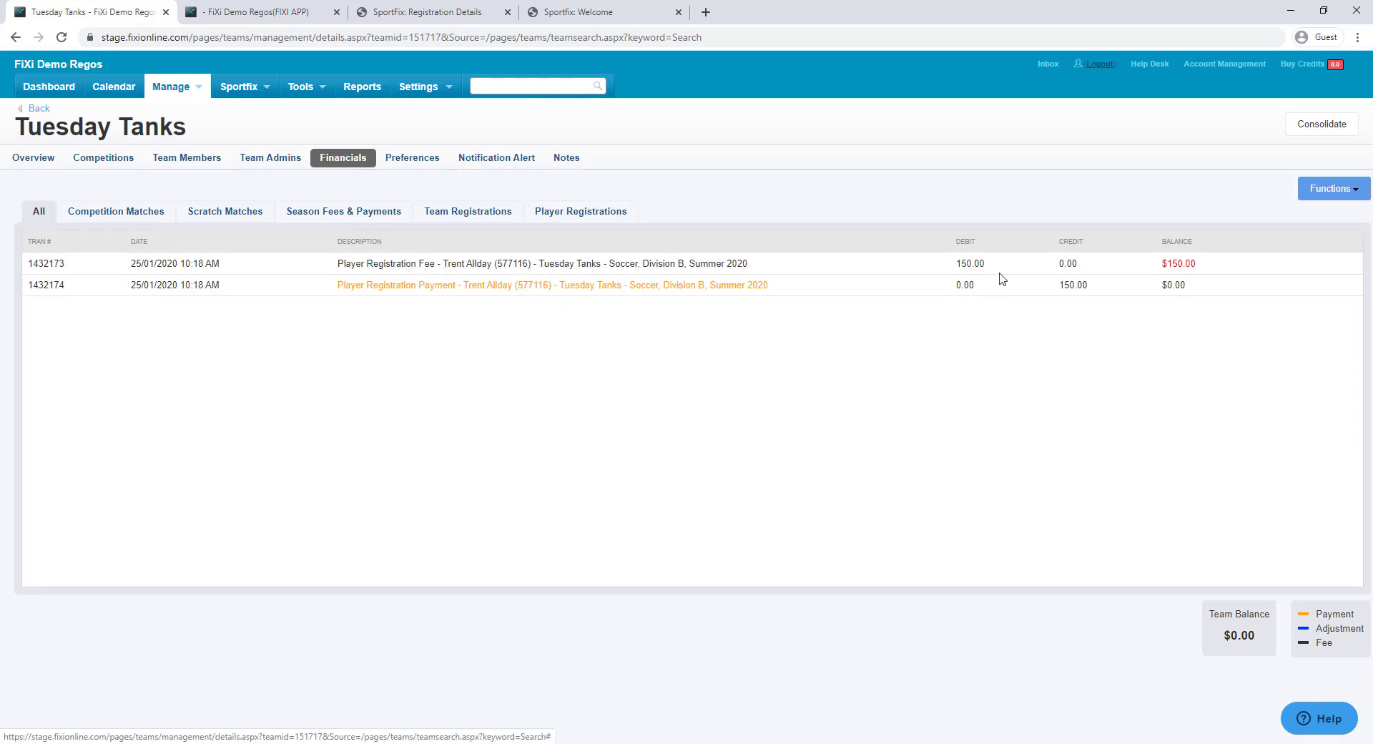
Check the $150.00 fee and matching $150.00 payment, then expand the payment's details
double_click(976, 265)
click(924, 342)
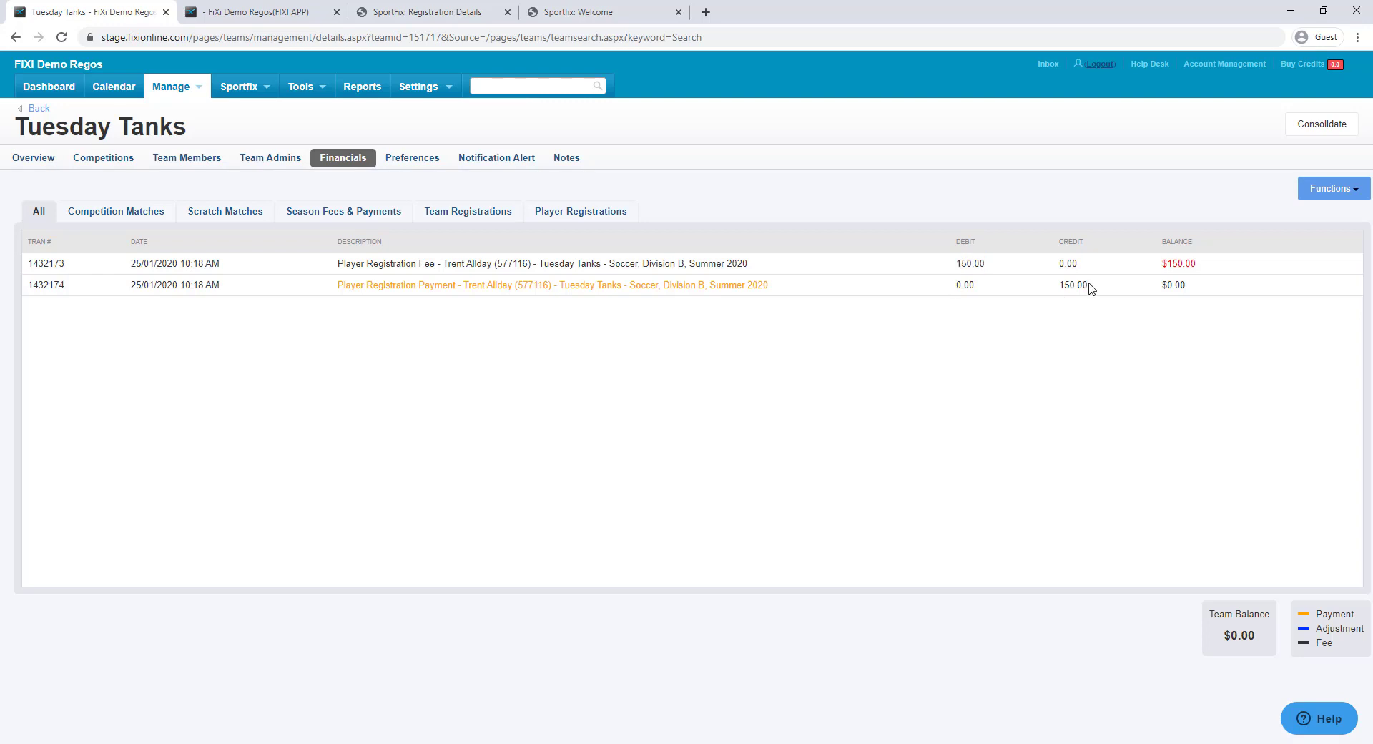
double_click(1064, 288)
click(1060, 325)
click(518, 286)
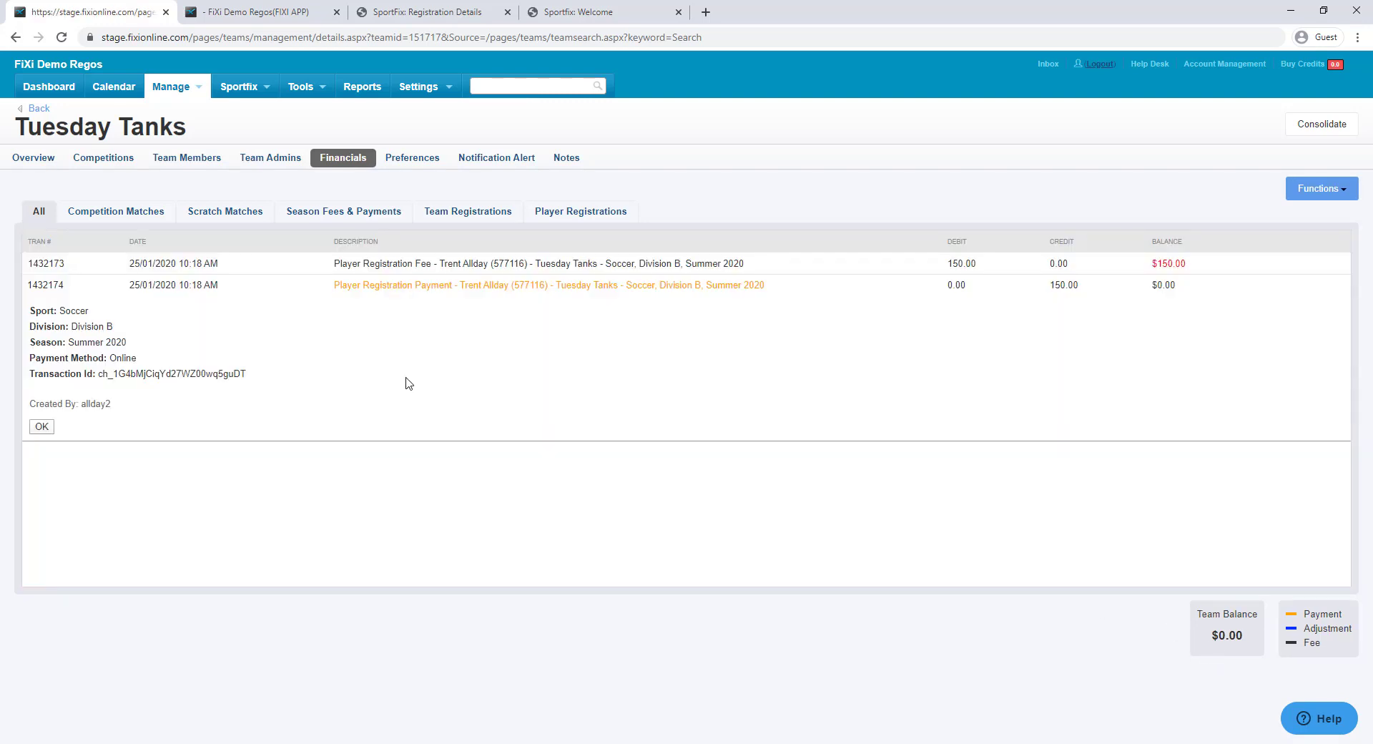
drag(259, 374, 98, 373)
click(102, 373)
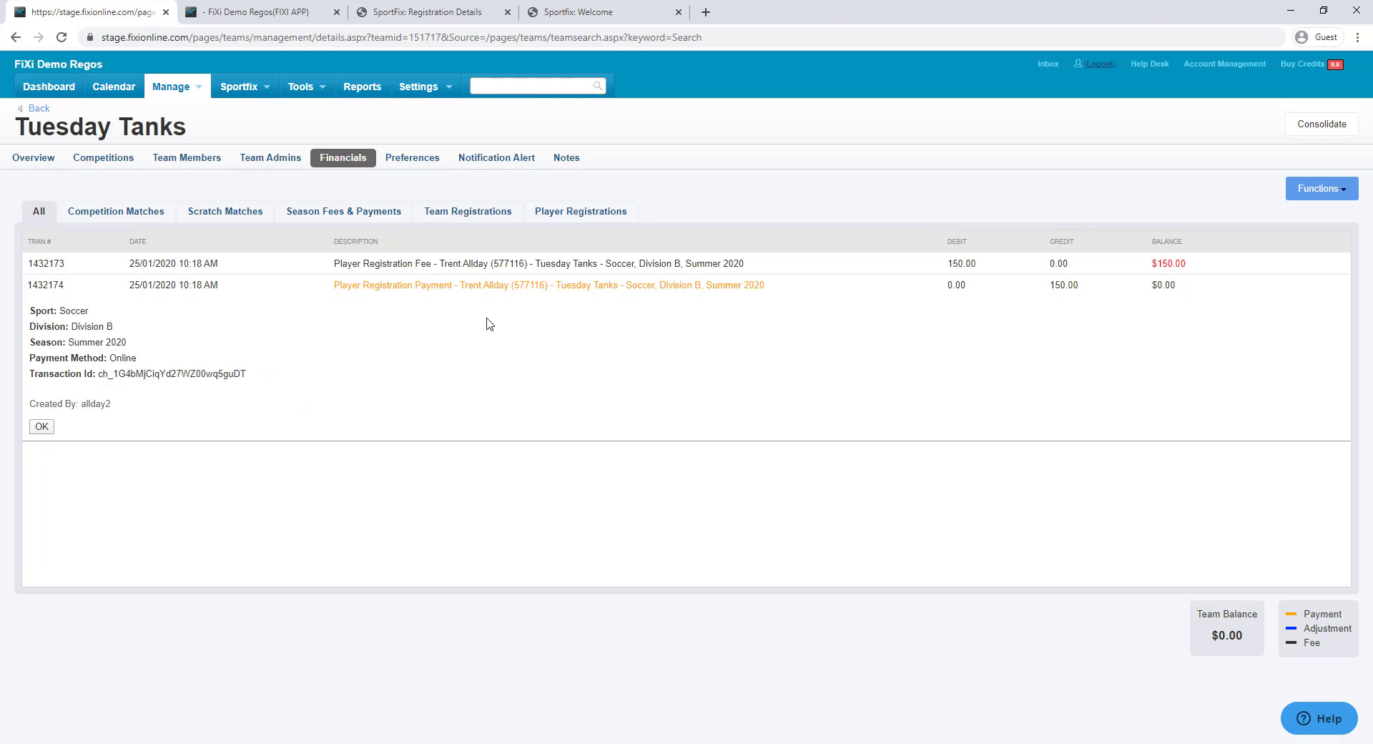
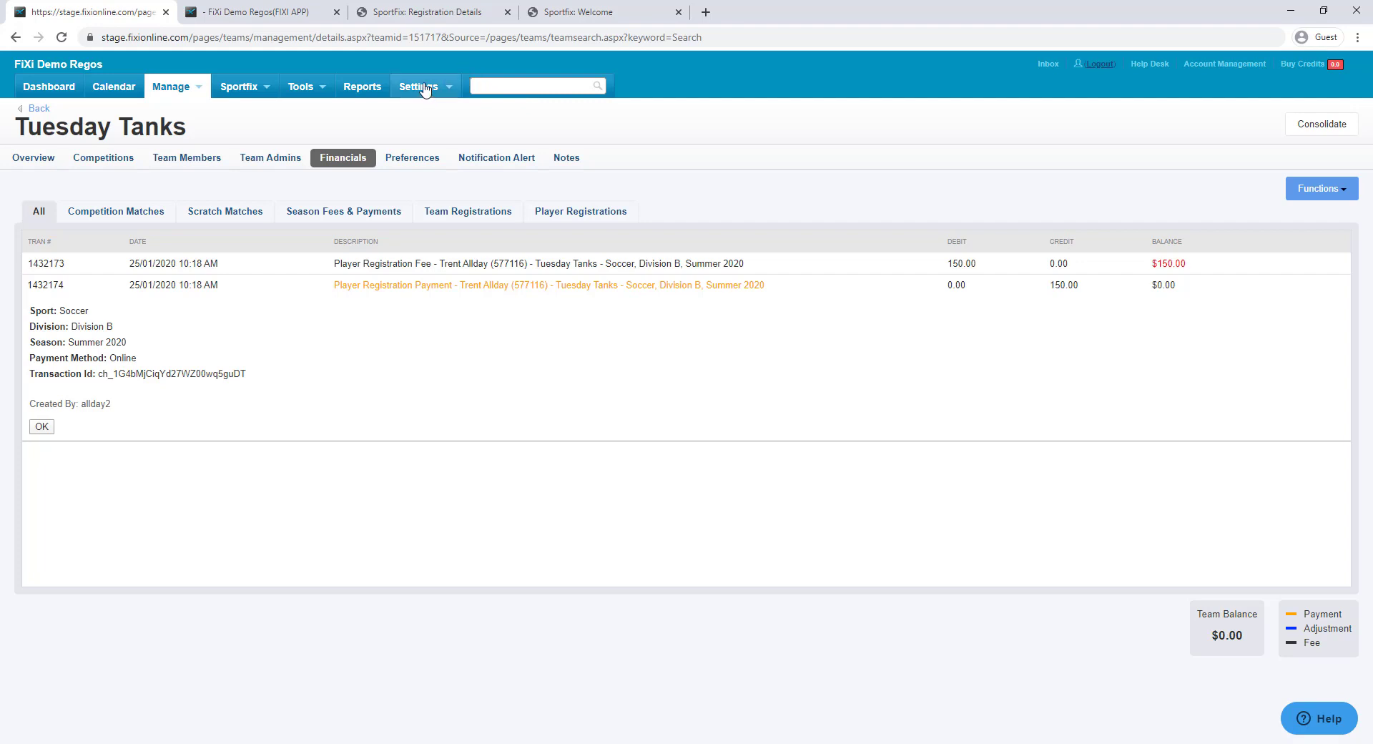
Add a new season named Winter 2020 with Active status and save it
click(421, 87)
click(456, 216)
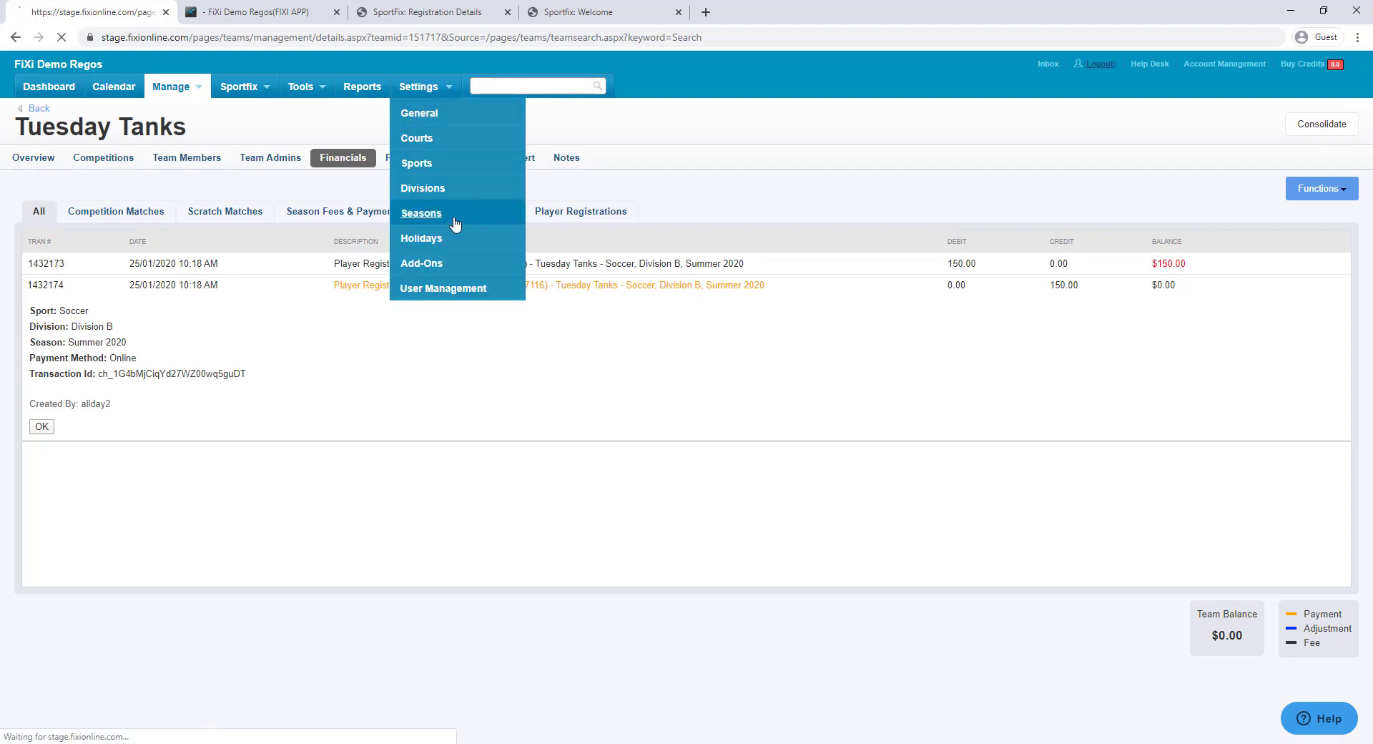
click(71, 176)
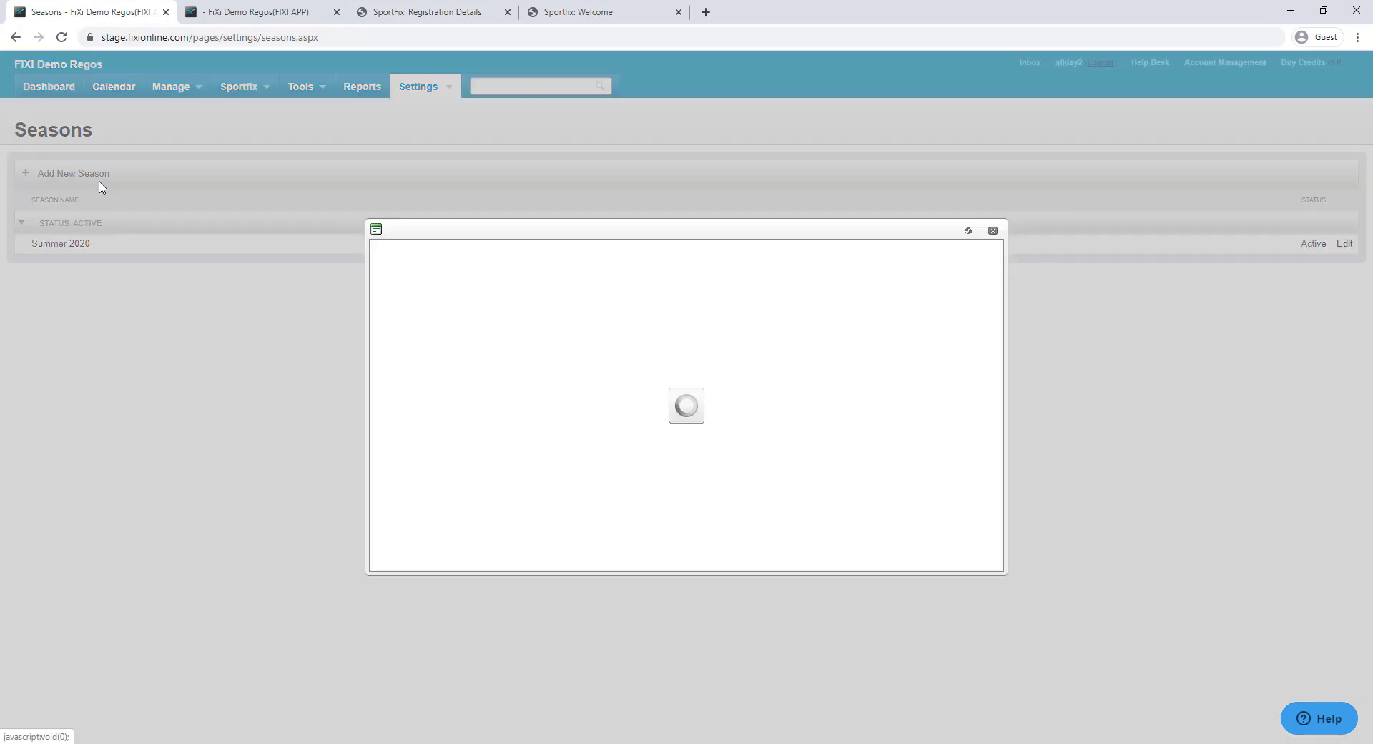
click(527, 328)
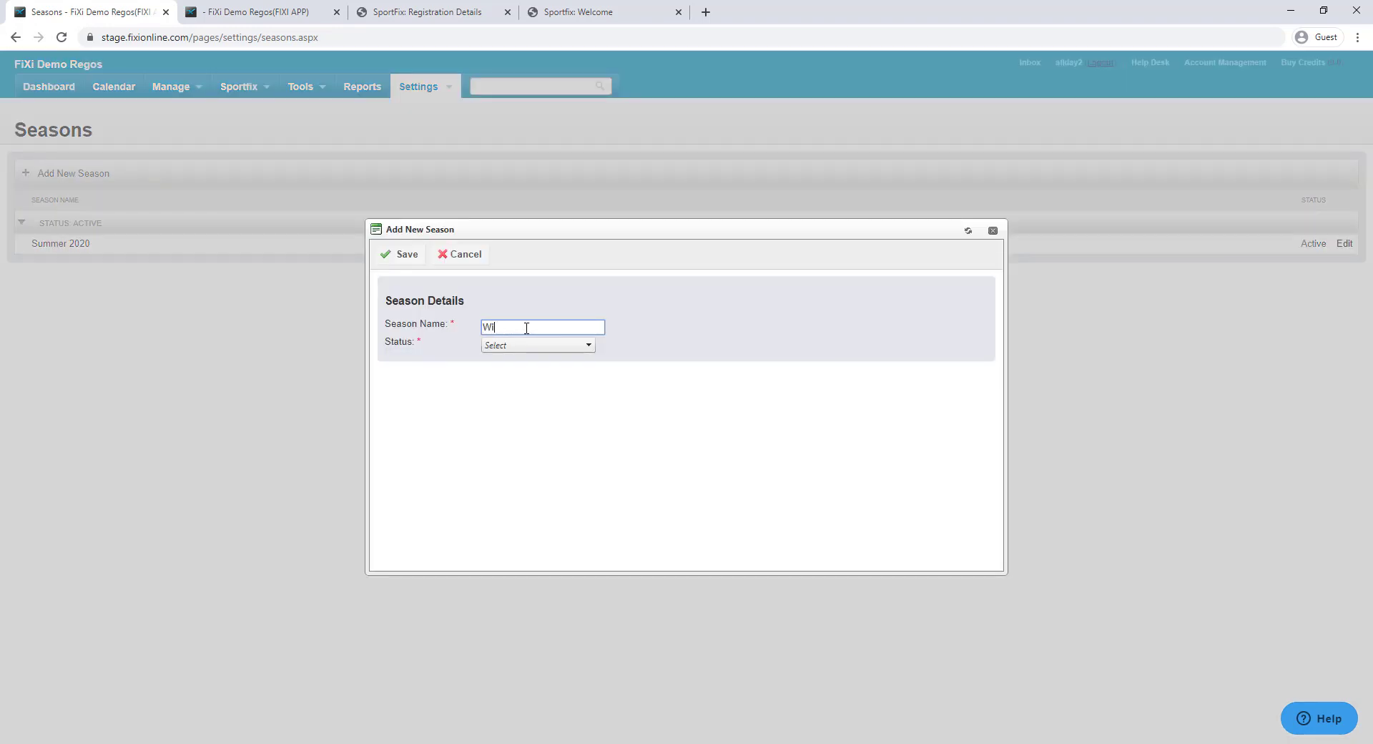
text(Windoer)
key(BackSpace)
click(524, 348)
click(515, 370)
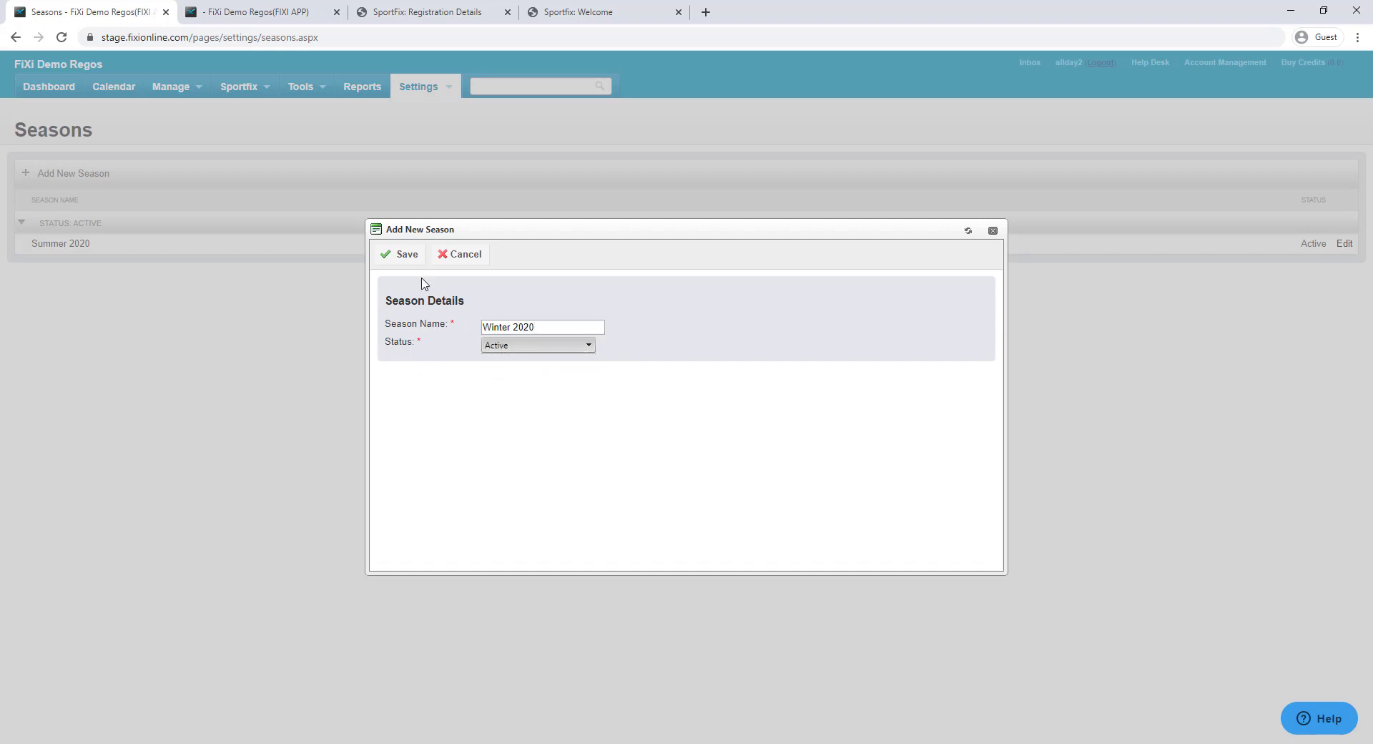
click(407, 257)
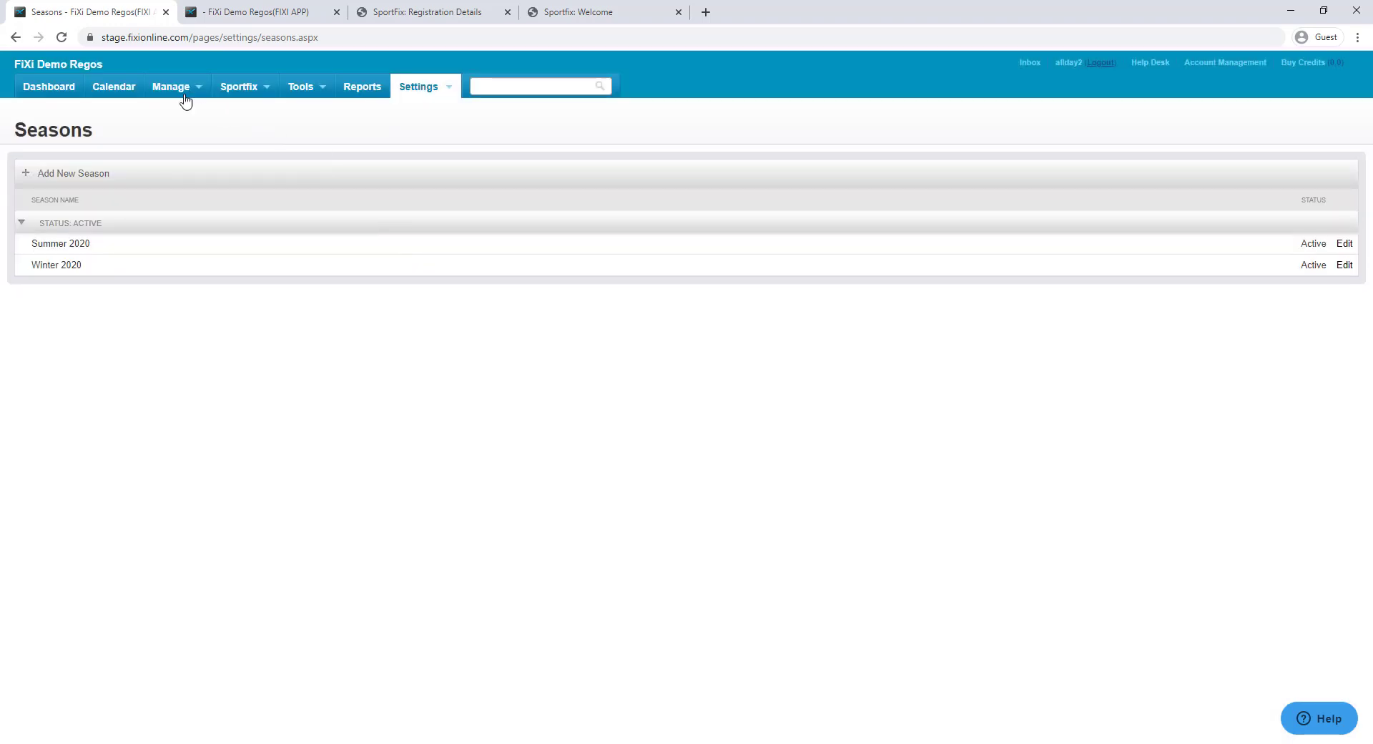
Filter the Teams list by Summer 2020, then Winter 2020, which shows no teams
mouse_move(180, 98)
click(181, 138)
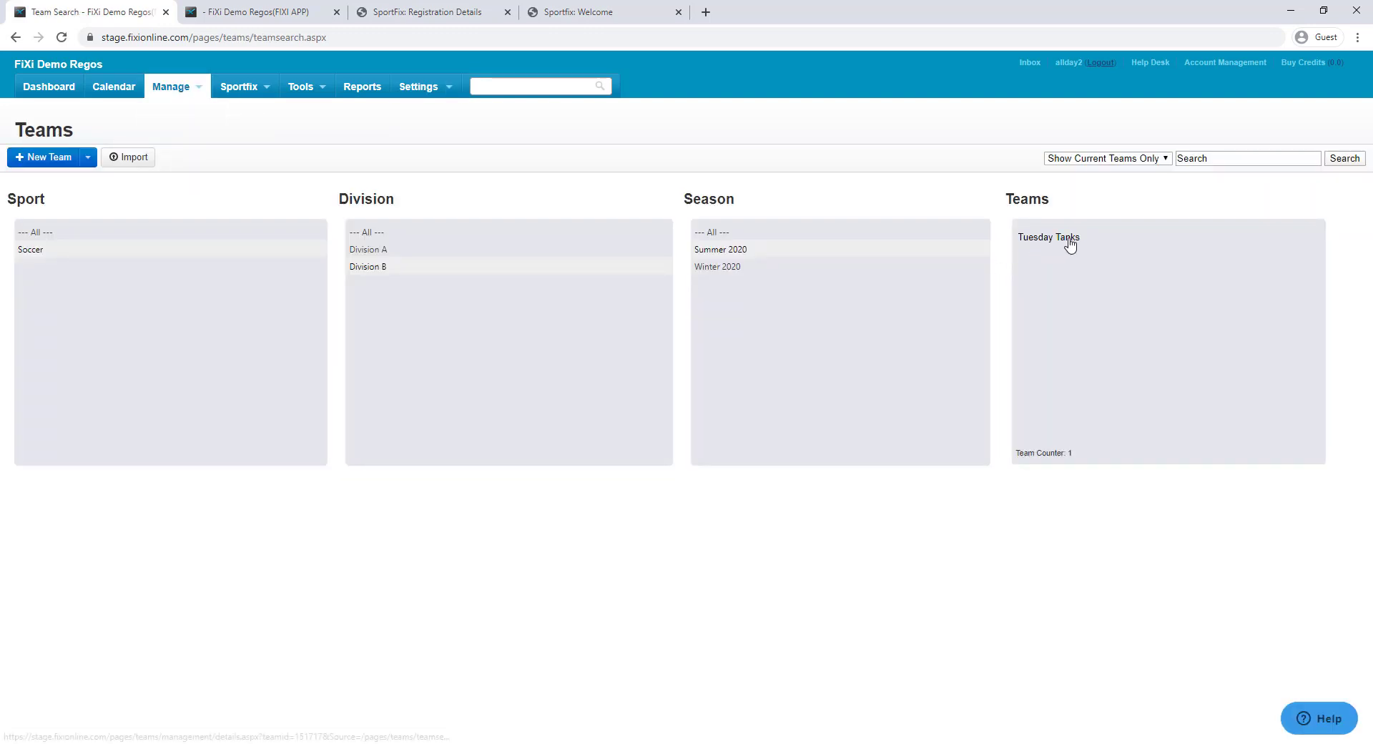
click(739, 256)
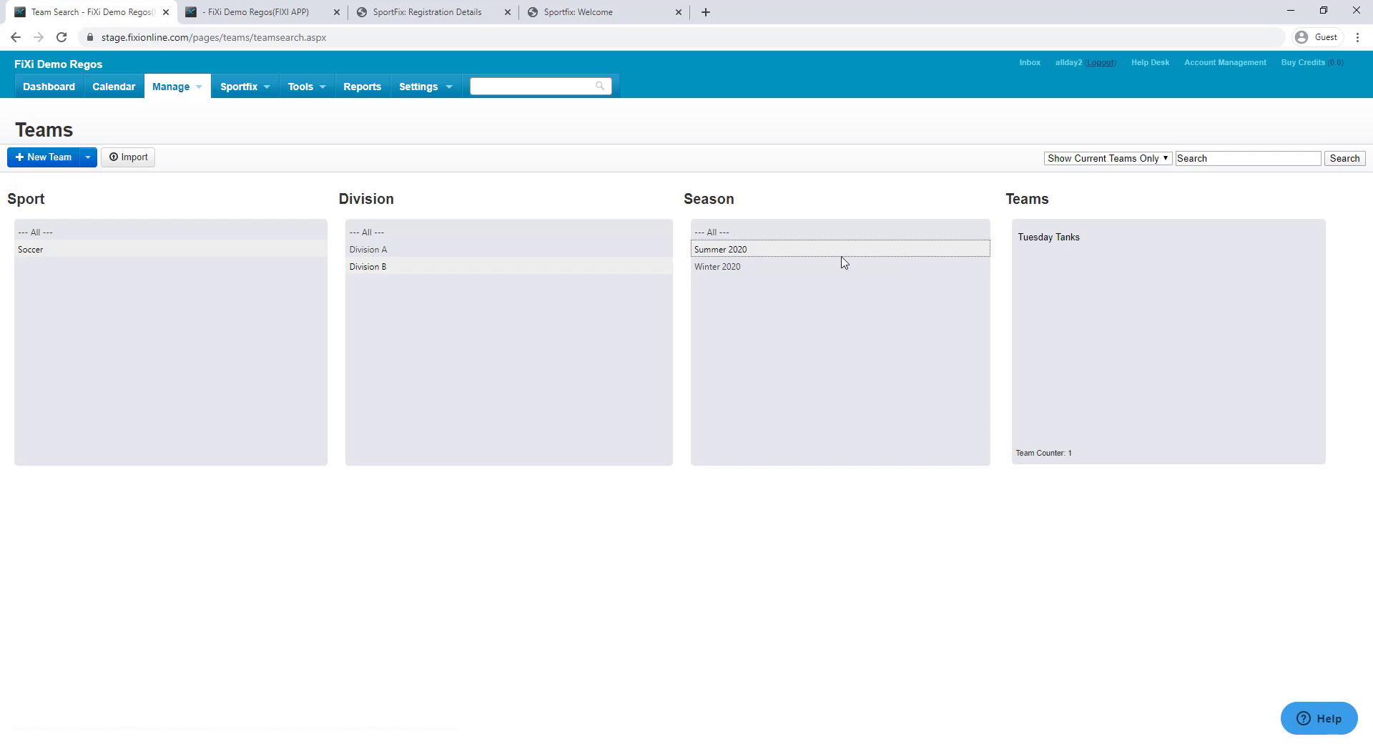
click(765, 272)
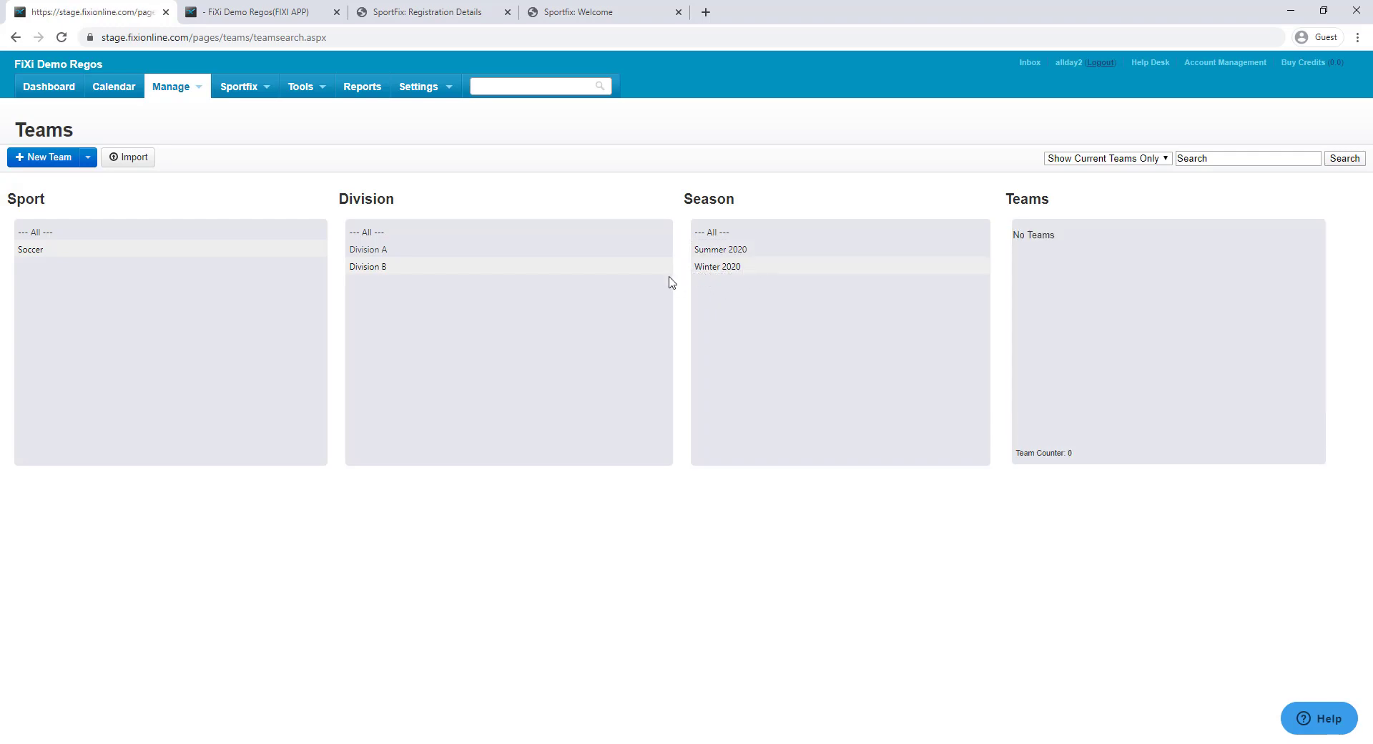
click(241, 91)
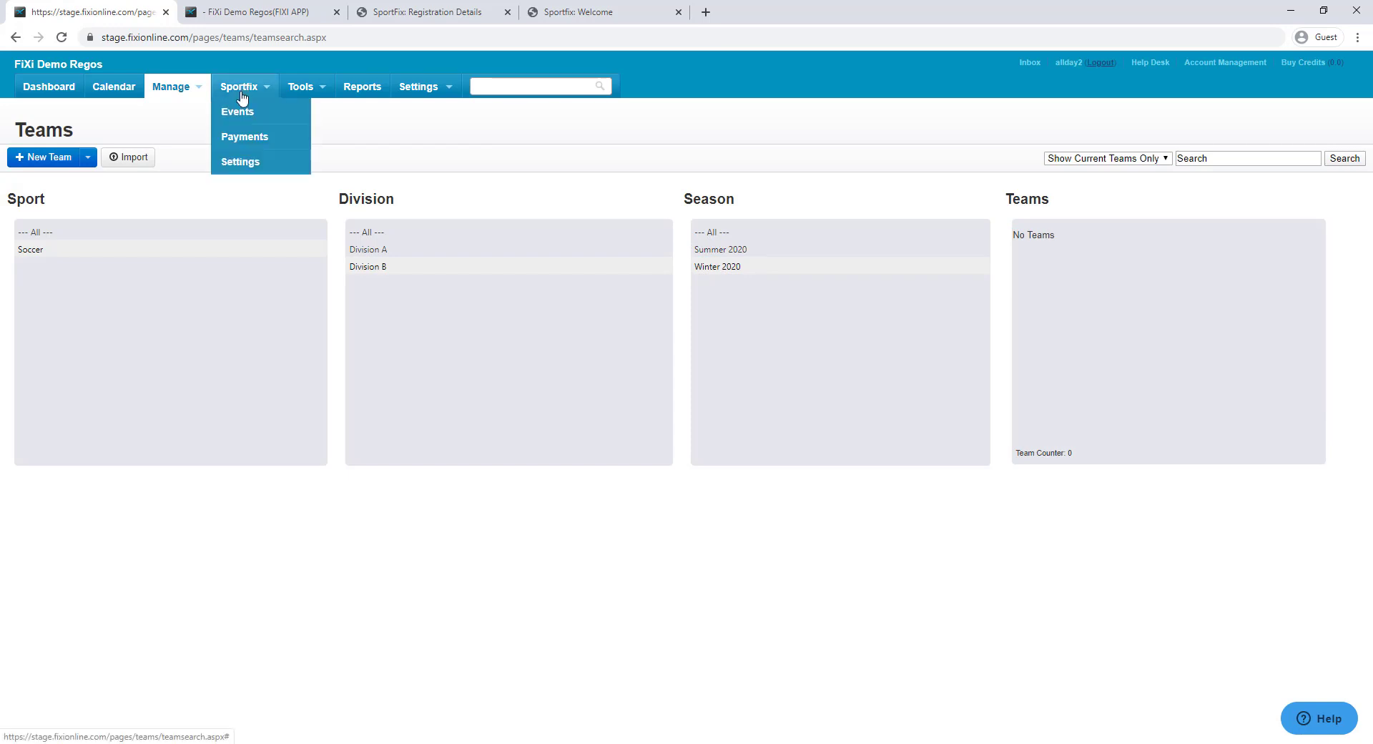
Edit the Tuesday Nights Mens Competition event and set its close date to 23 January 2020
click(241, 111)
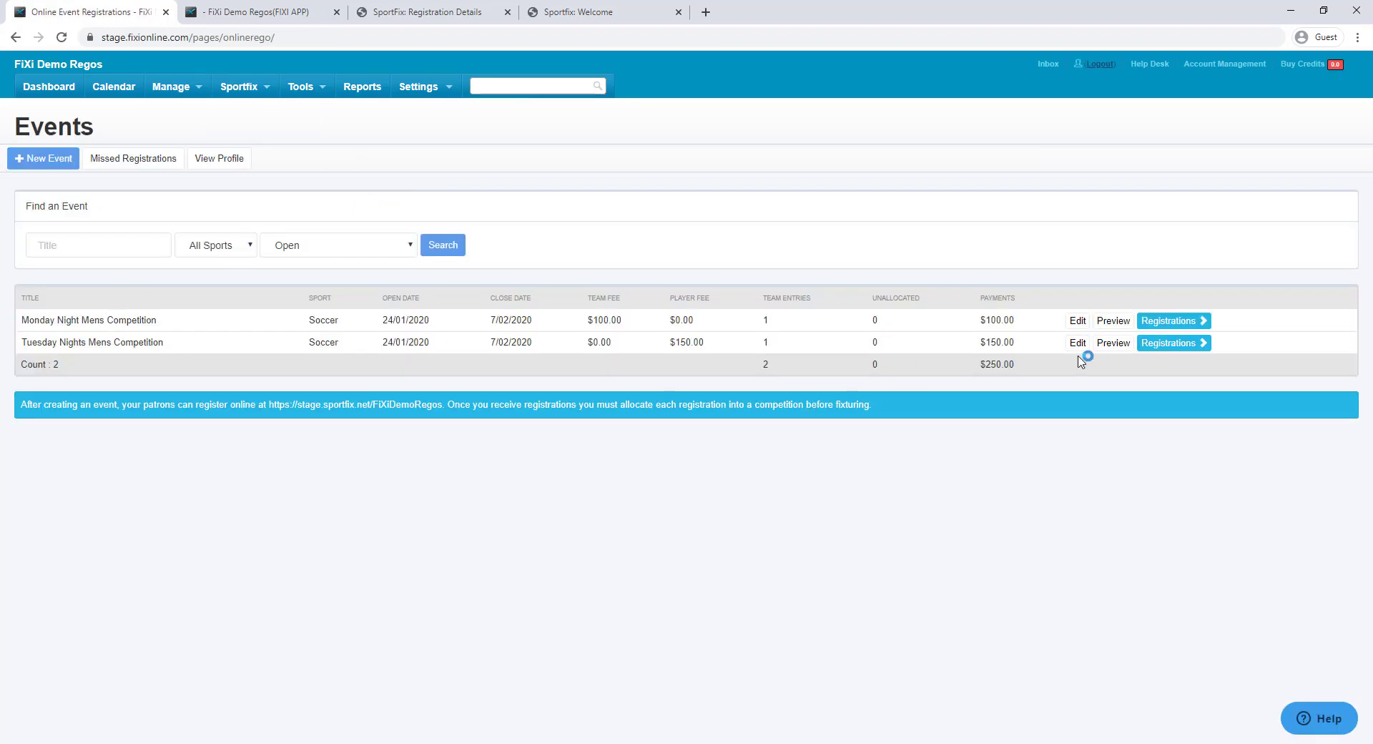
click(1078, 344)
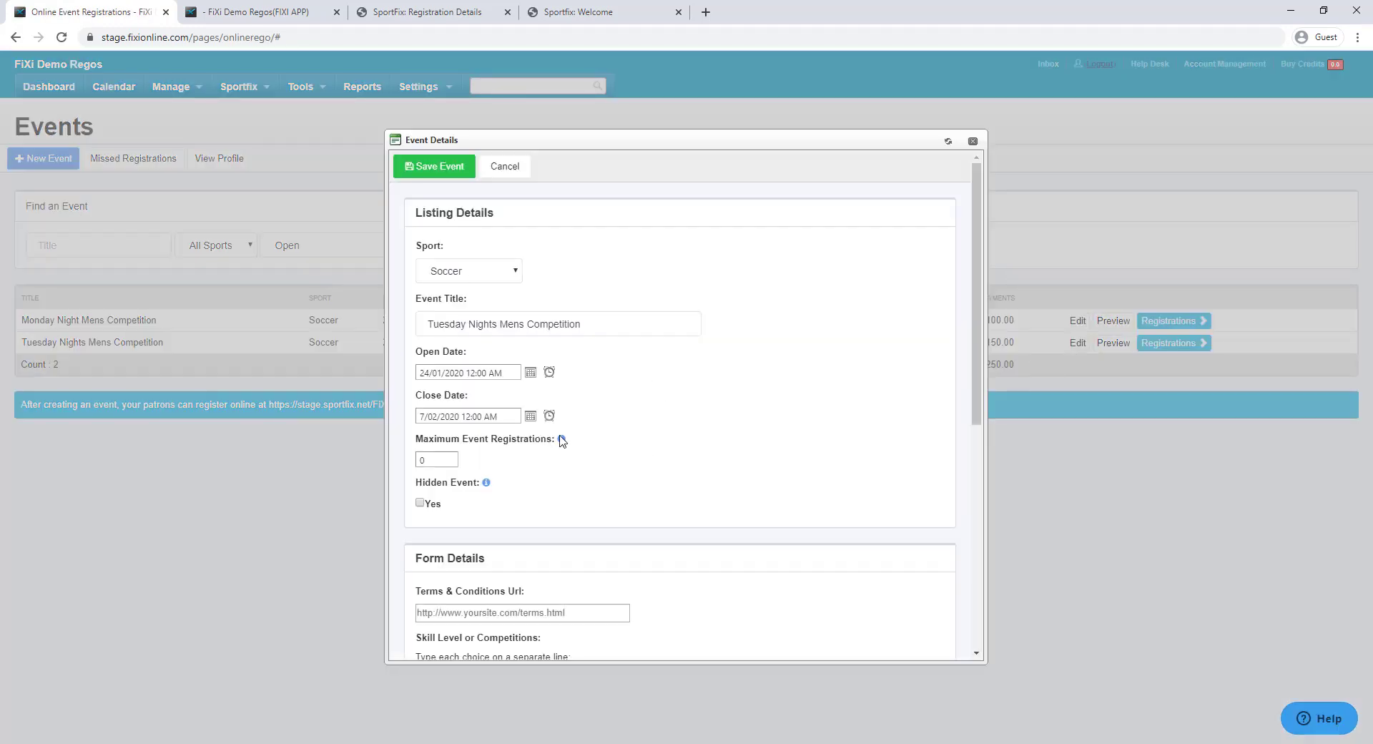
click(530, 416)
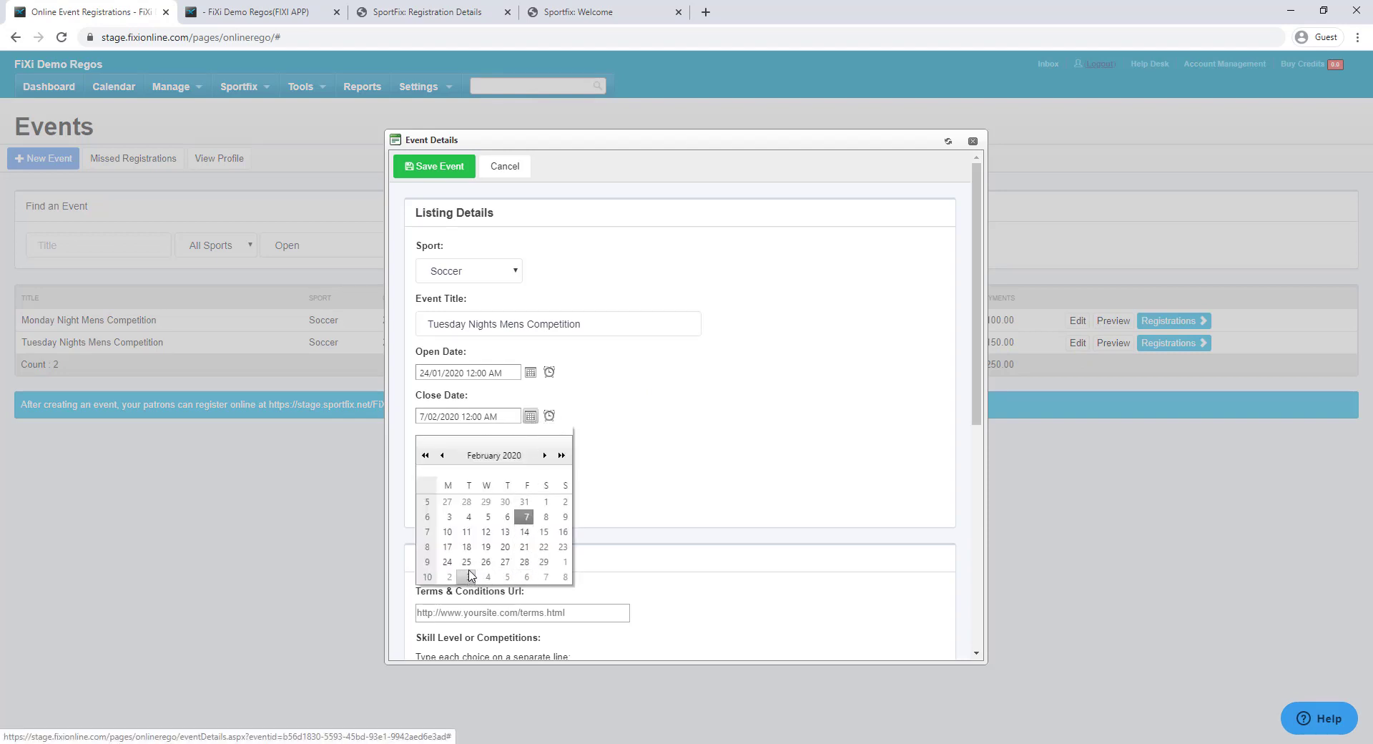
click(442, 454)
click(505, 547)
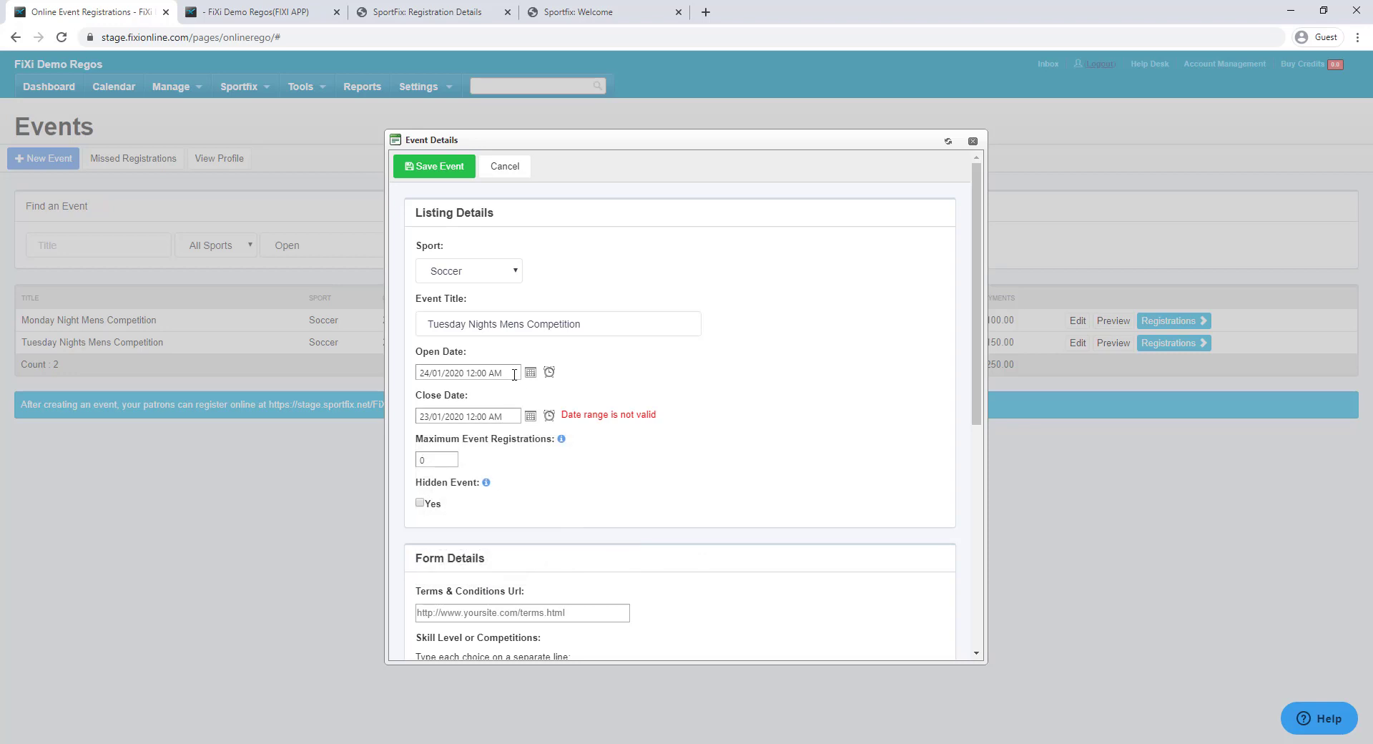
Correct the event's open date so the date range is valid, and save the event
click(514, 375)
click(530, 374)
click(503, 507)
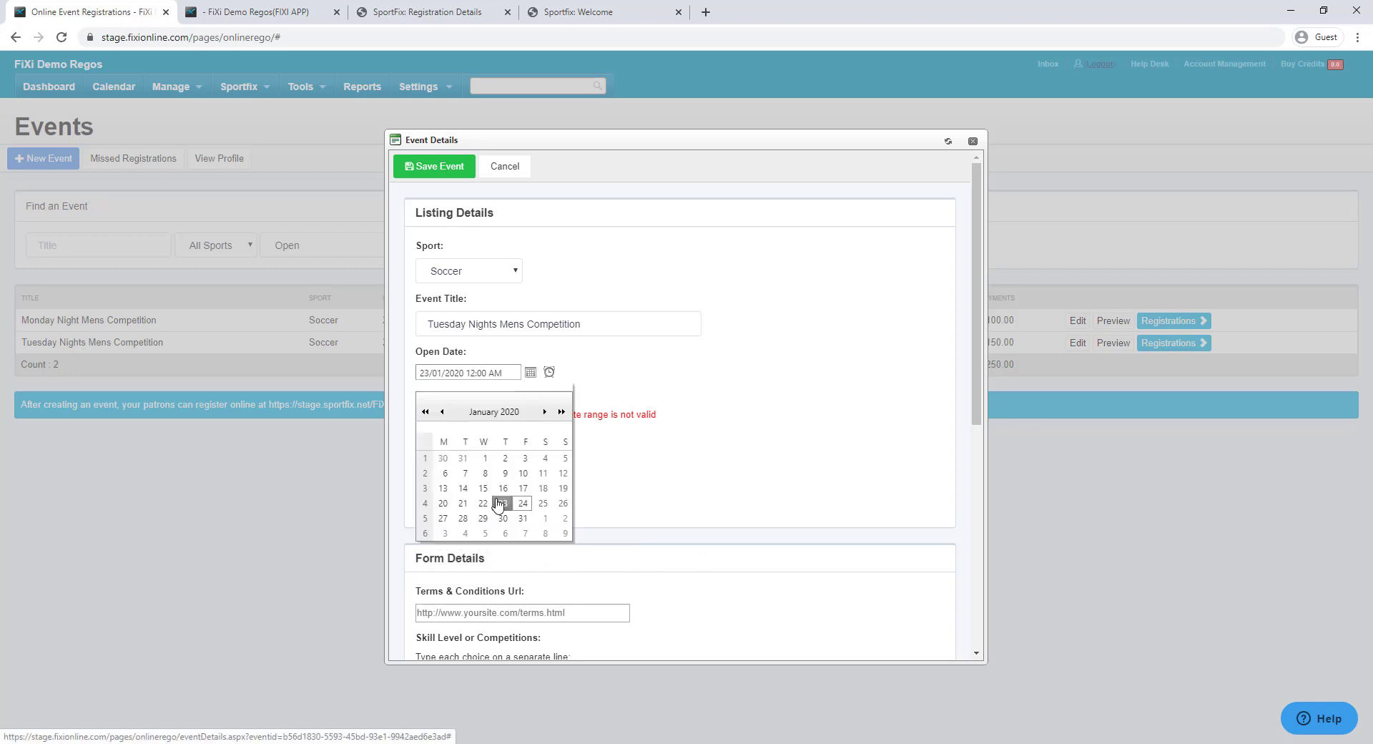
click(433, 167)
click(530, 408)
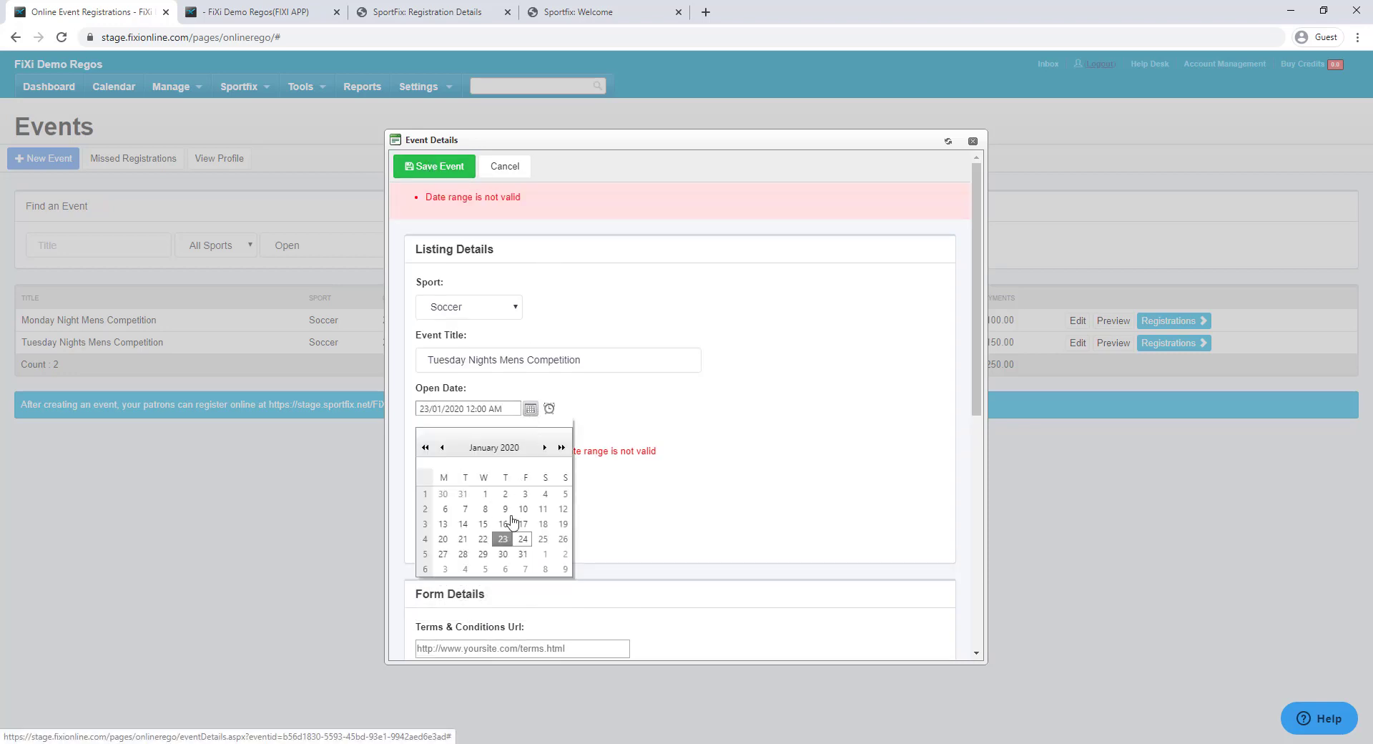
click(523, 539)
click(434, 166)
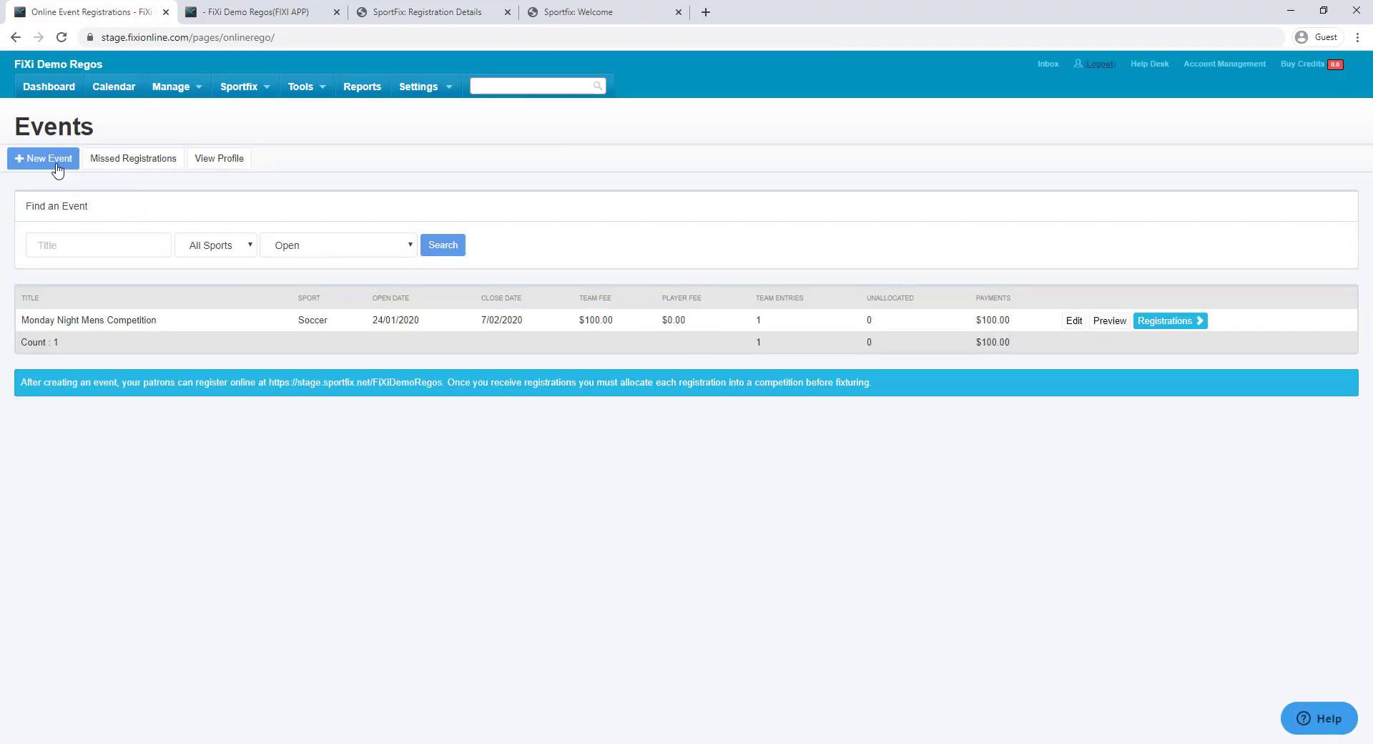
Create a new event titled Tuesday Mens Winter 2020, open 24/01/2020 and closing 31/01/2020
click(52, 168)
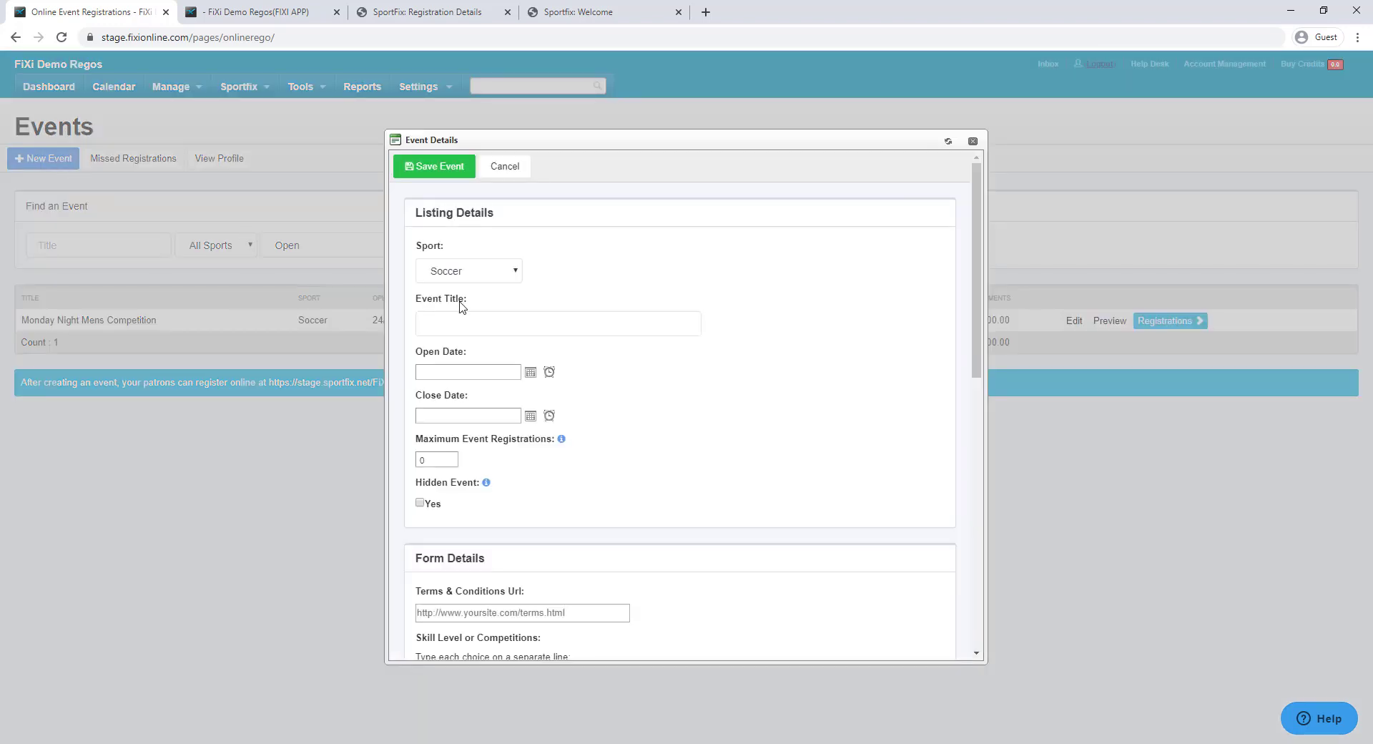
click(509, 322)
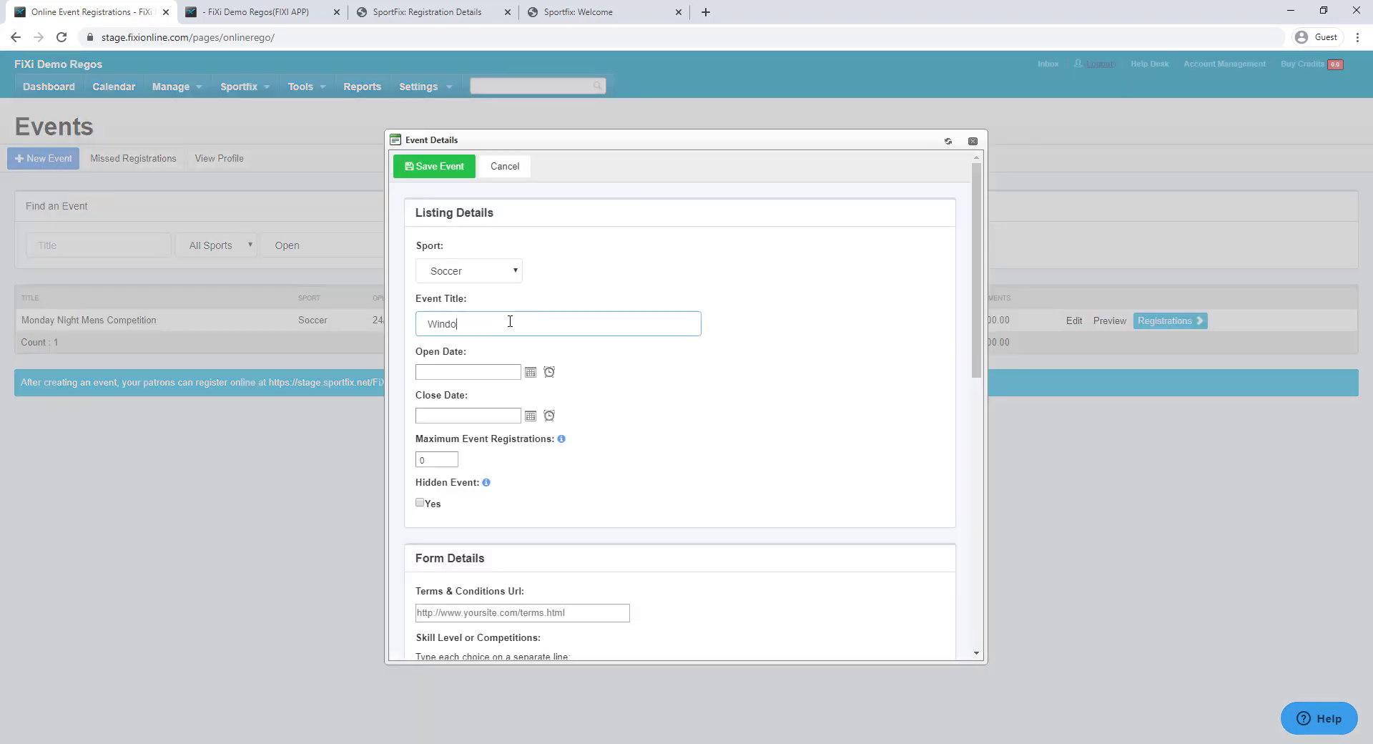
text(Win)
key(ctrl+a)
text(Tues)
click(531, 372)
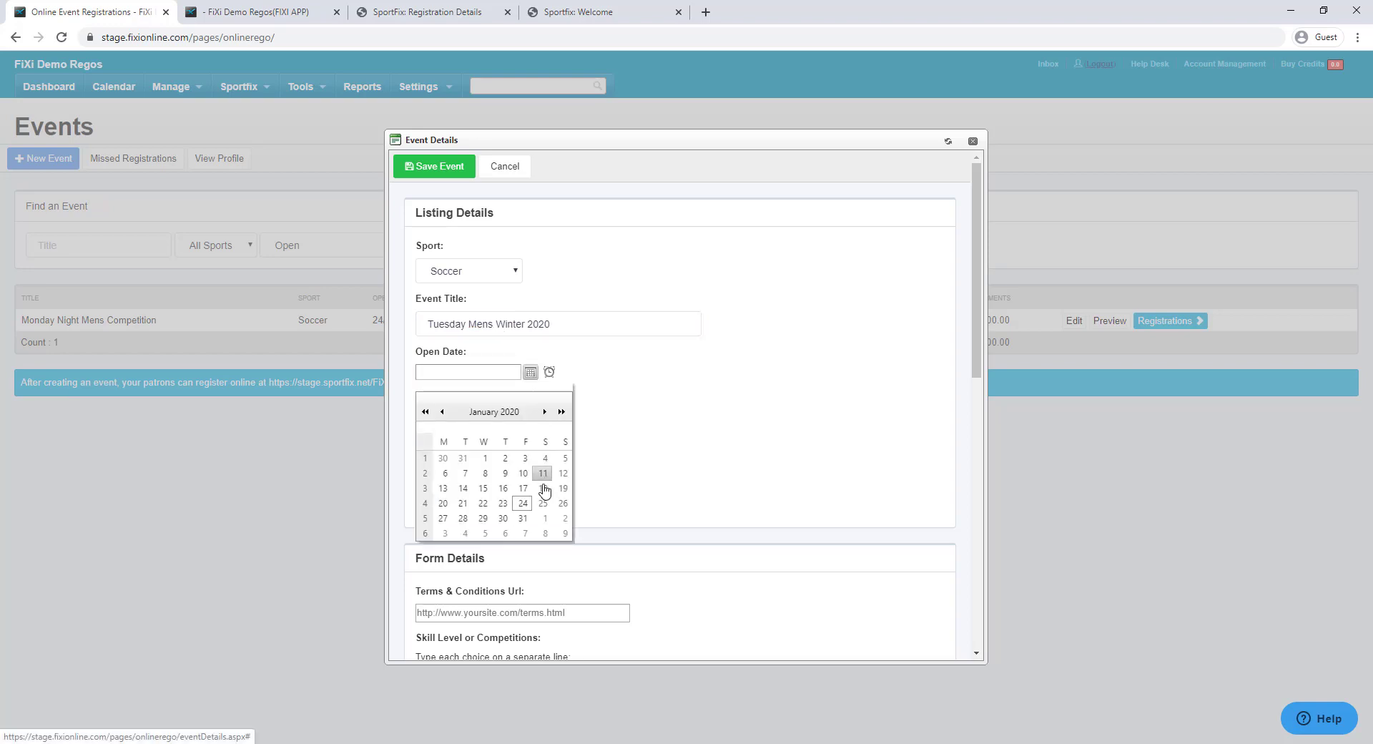
click(524, 502)
click(531, 416)
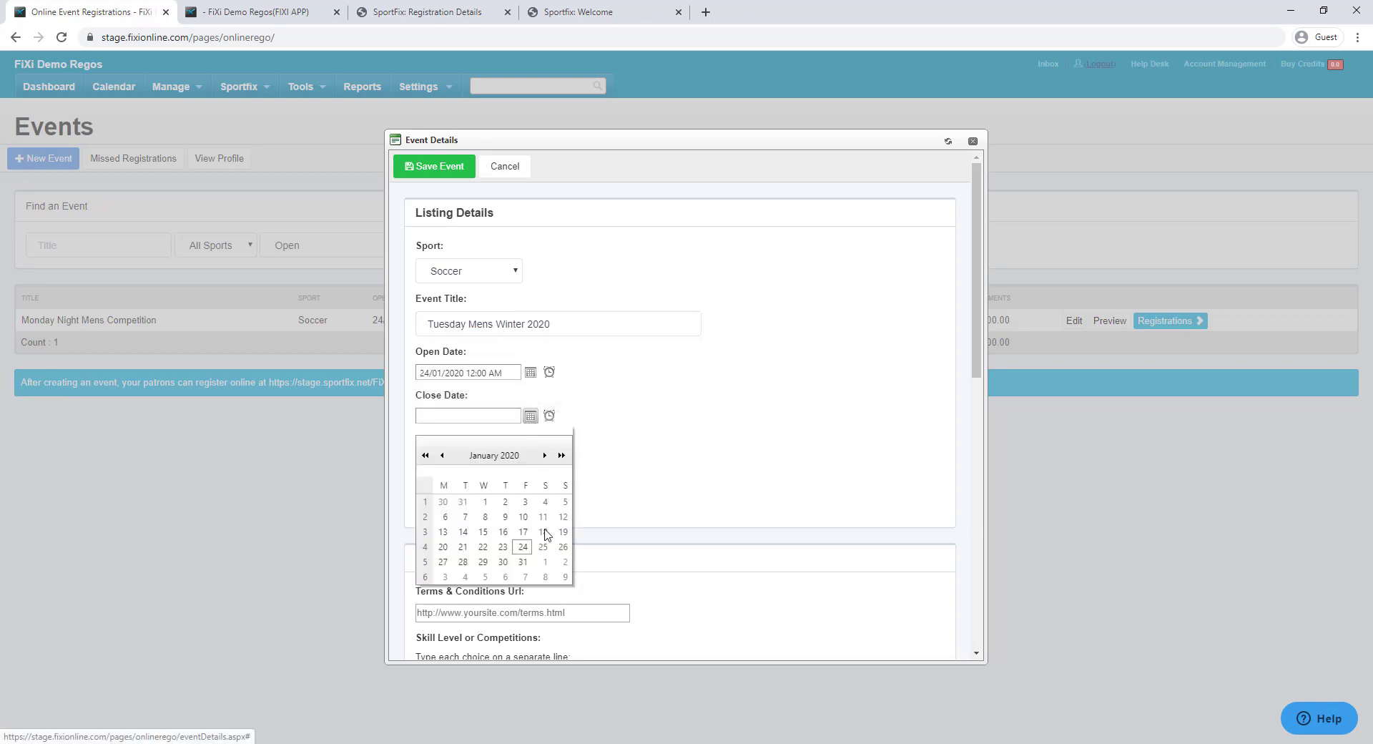
click(524, 565)
Assign the Senior Competition via invite player rule and save the event
scroll(580, 465, down, 8)
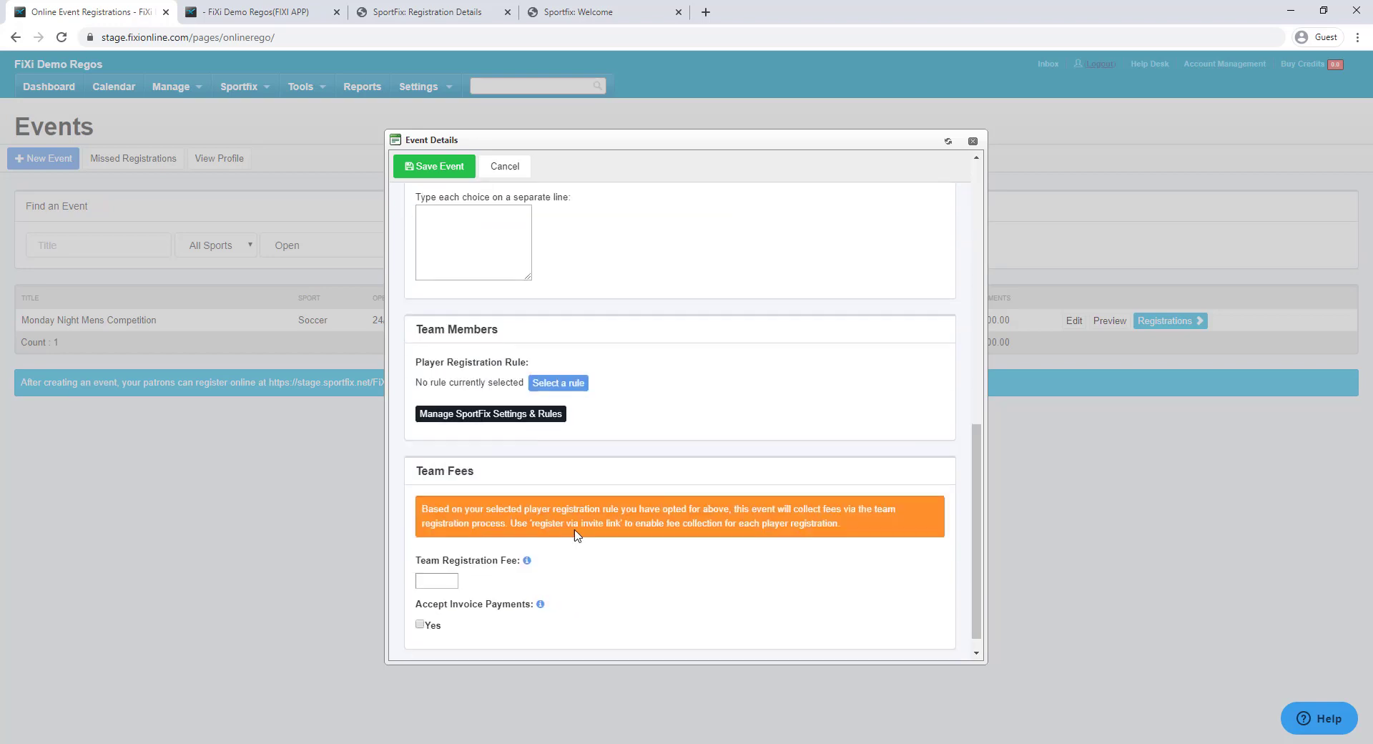
click(555, 363)
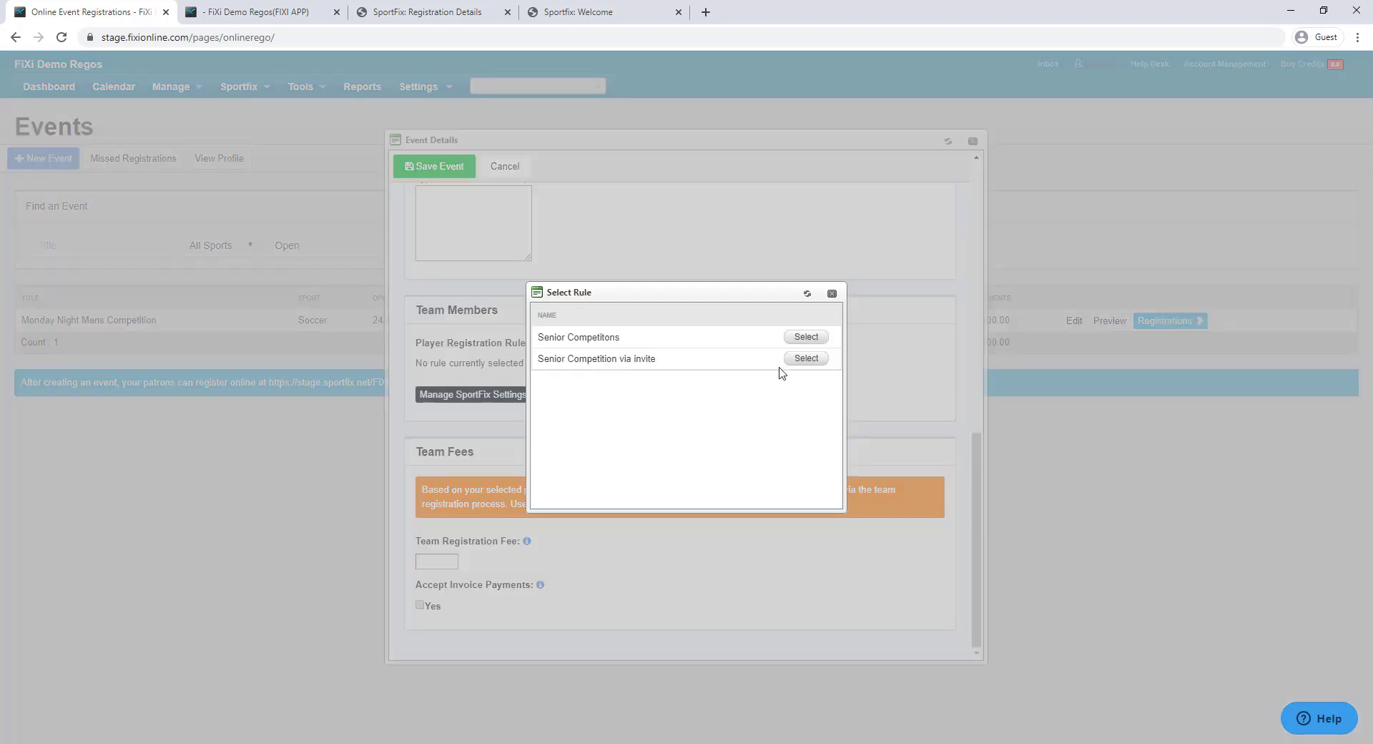
click(804, 358)
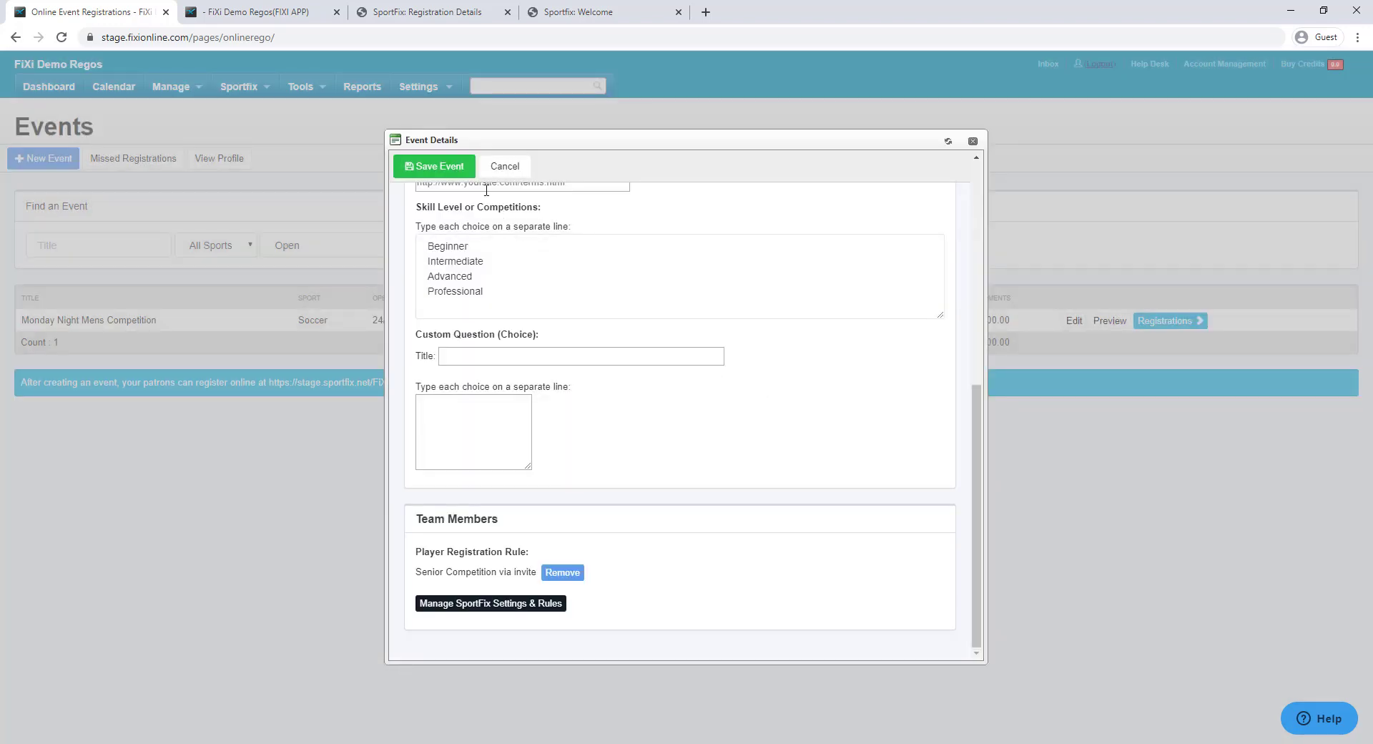
click(436, 167)
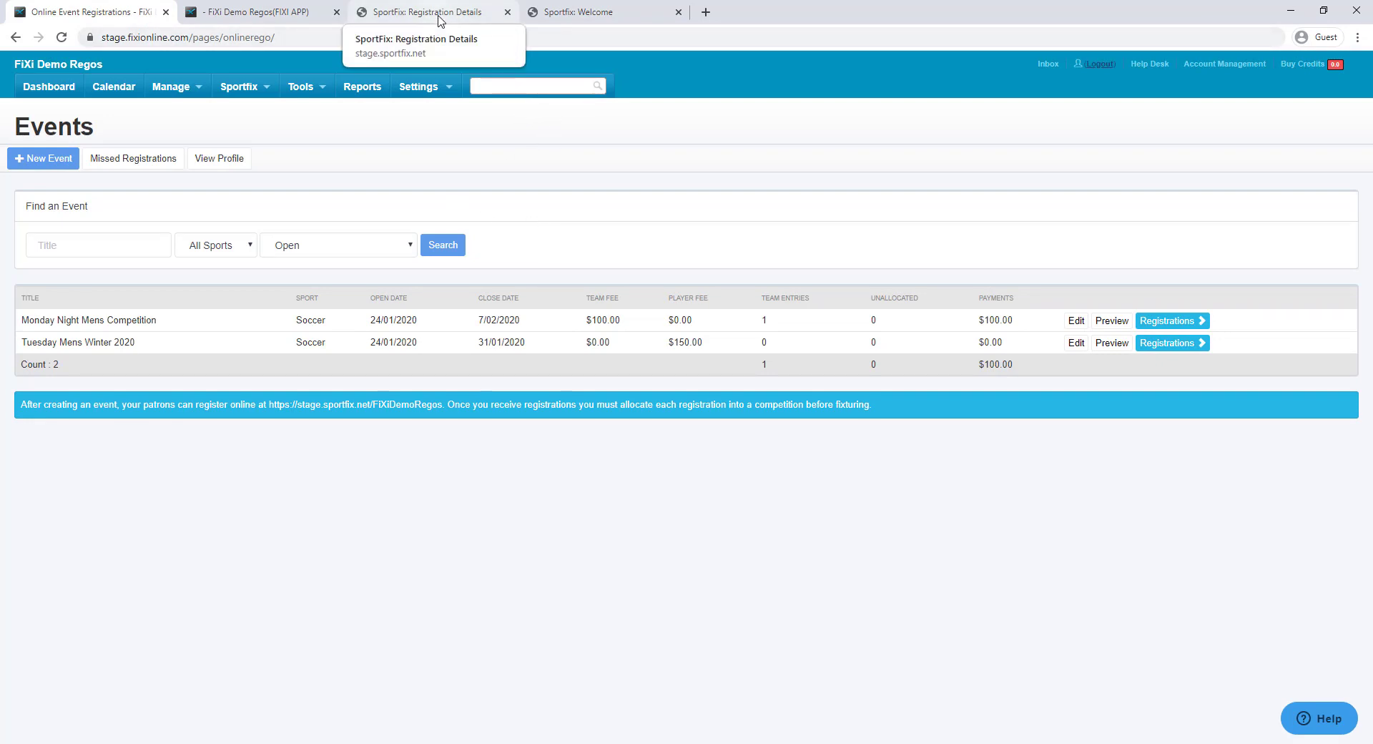
In SportFix My Teams, check Tuesday Tanks' current Summer 2020 competition, then go back to the teams list
click(439, 17)
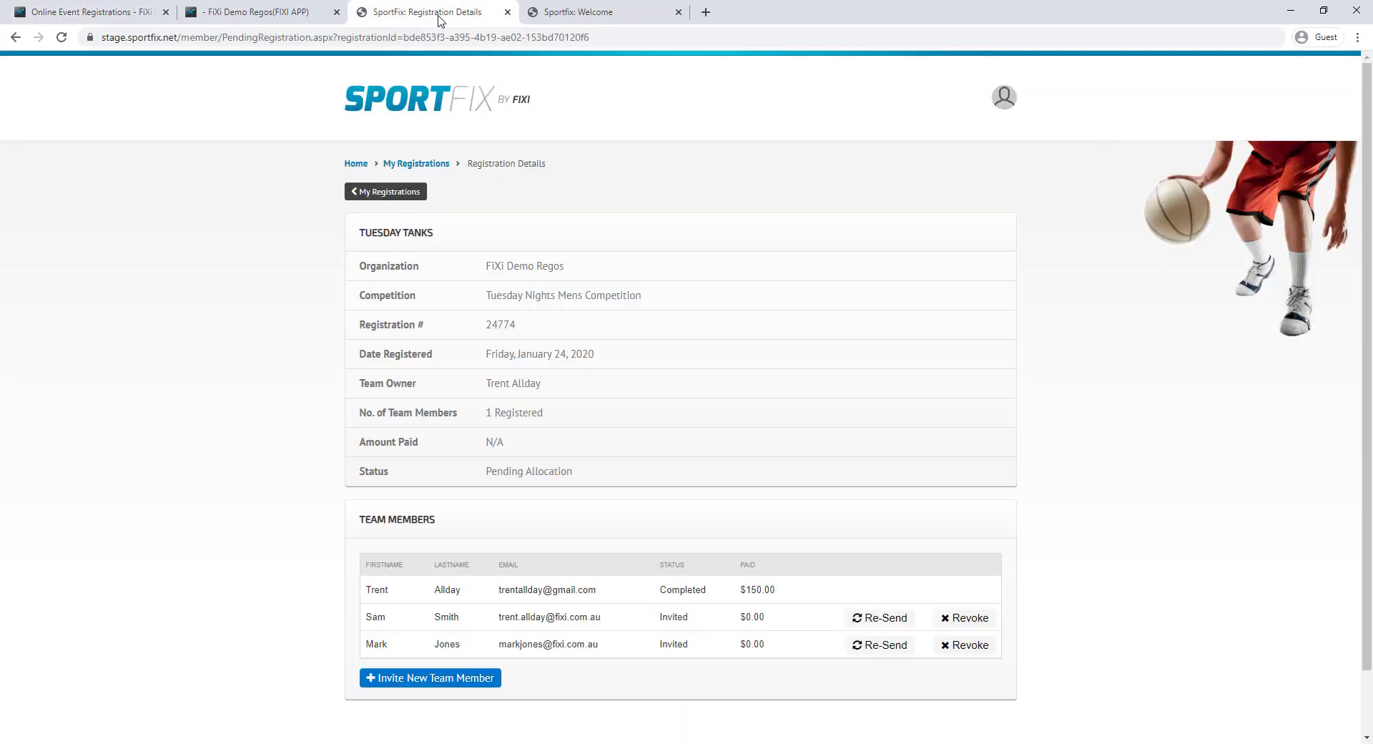
click(1012, 97)
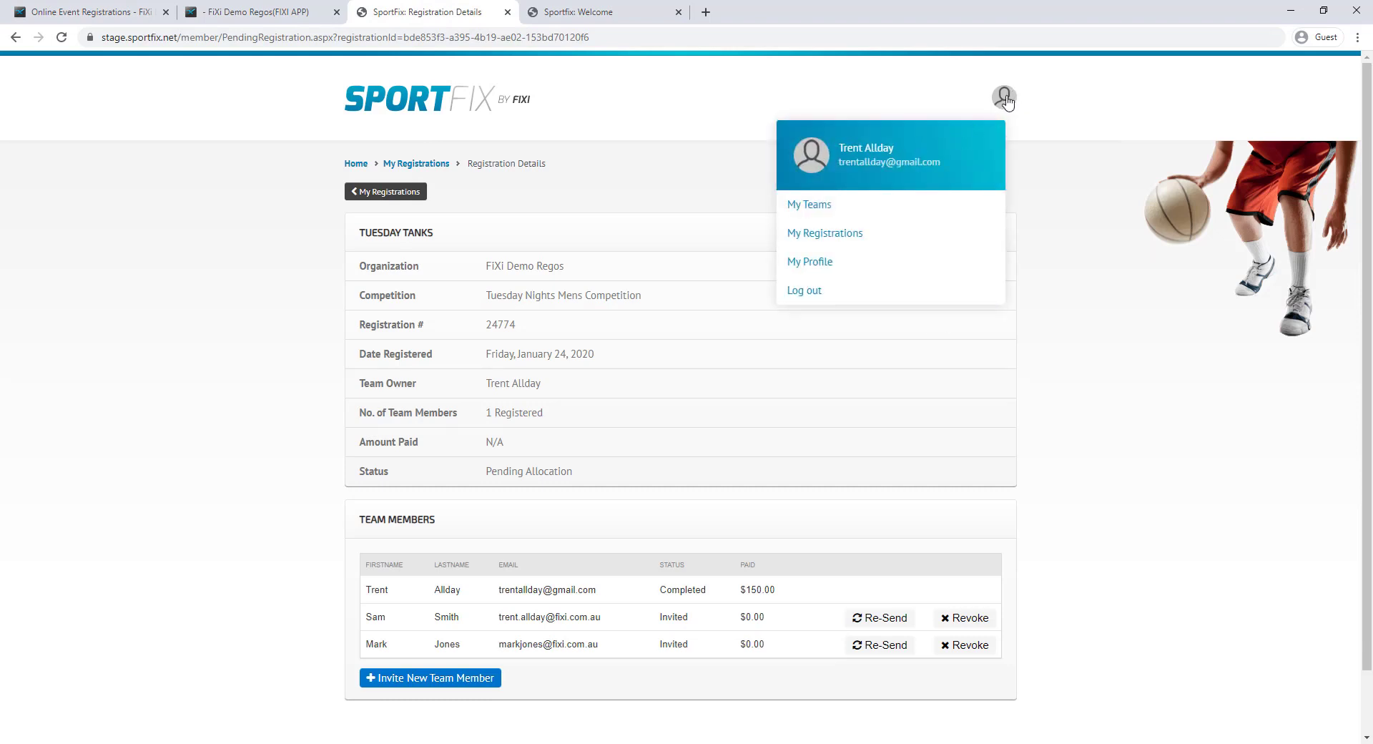
click(872, 214)
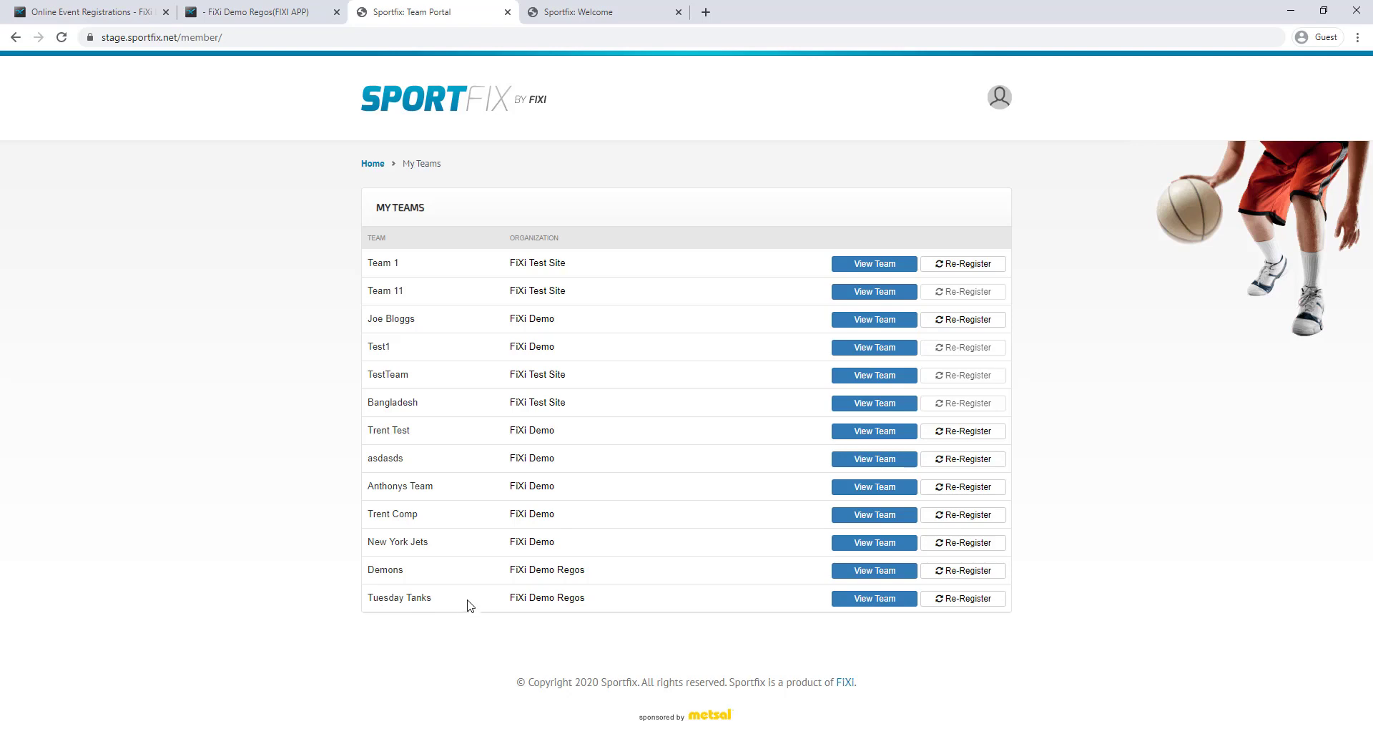
click(885, 599)
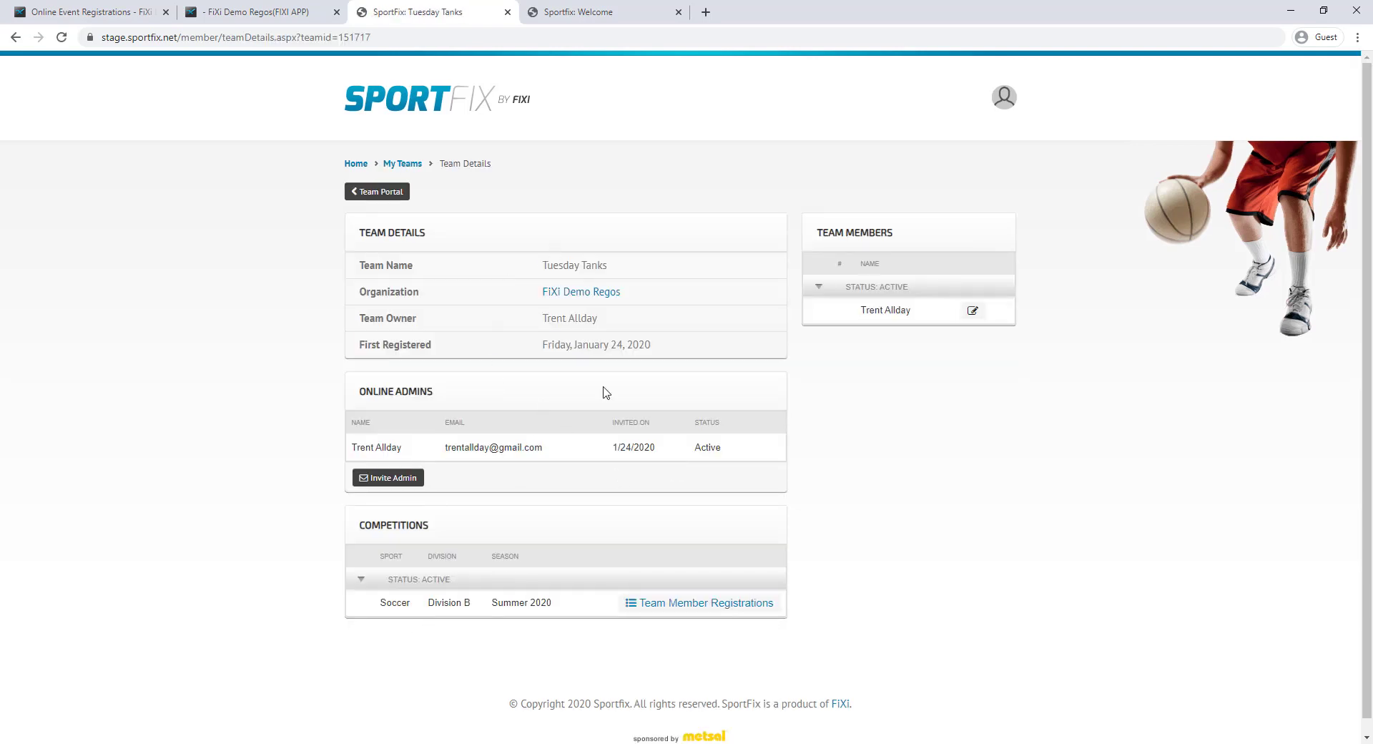
drag(379, 598, 557, 610)
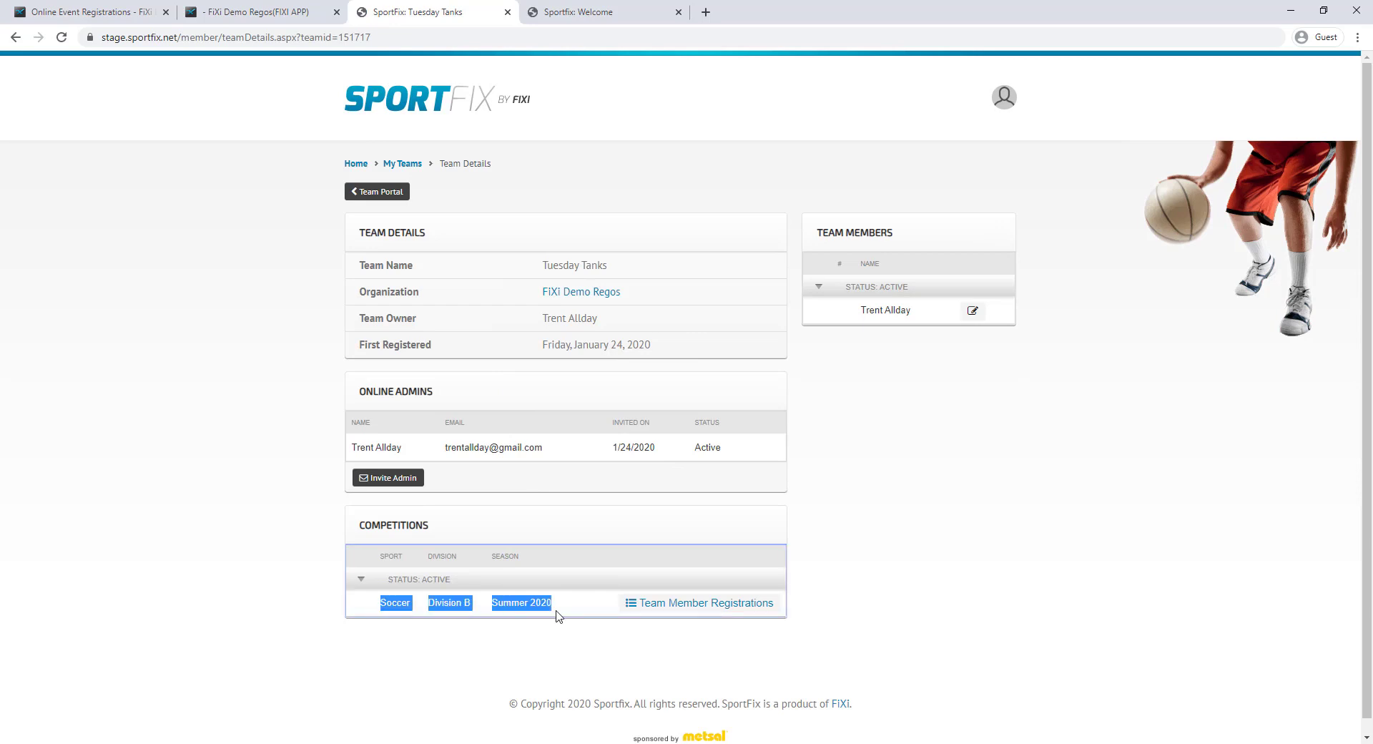
click(561, 610)
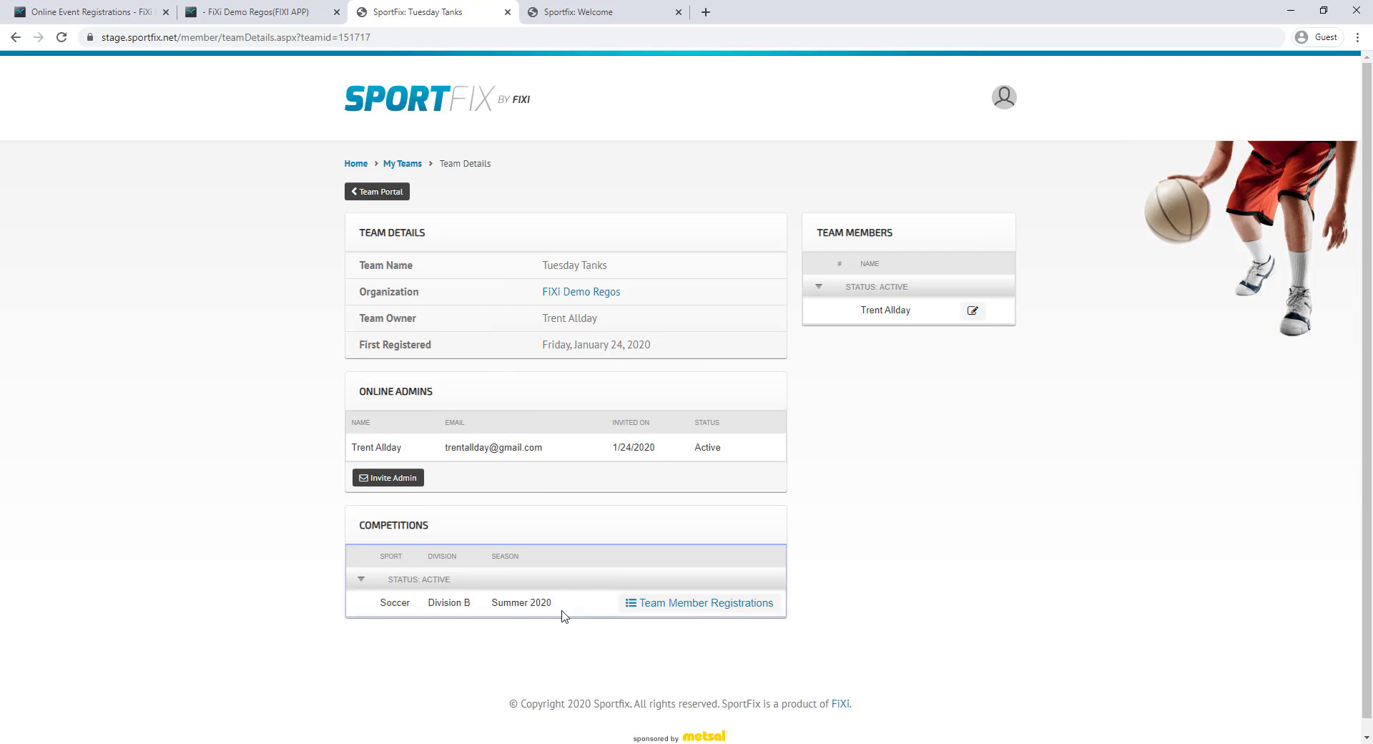
click(15, 37)
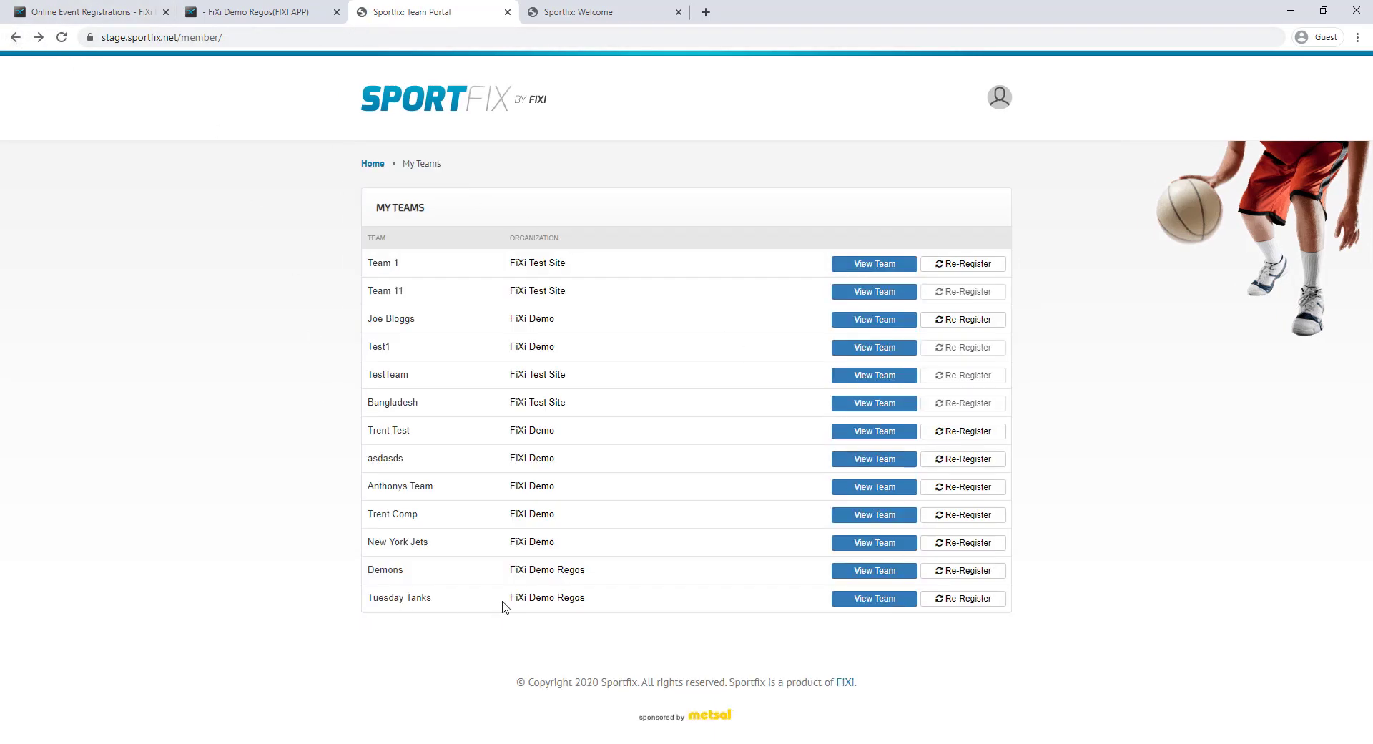
Re-register Tuesday Tanks for Tuesday Mens Winter 2020 at Intermediate skill level and view the registration details
click(959, 608)
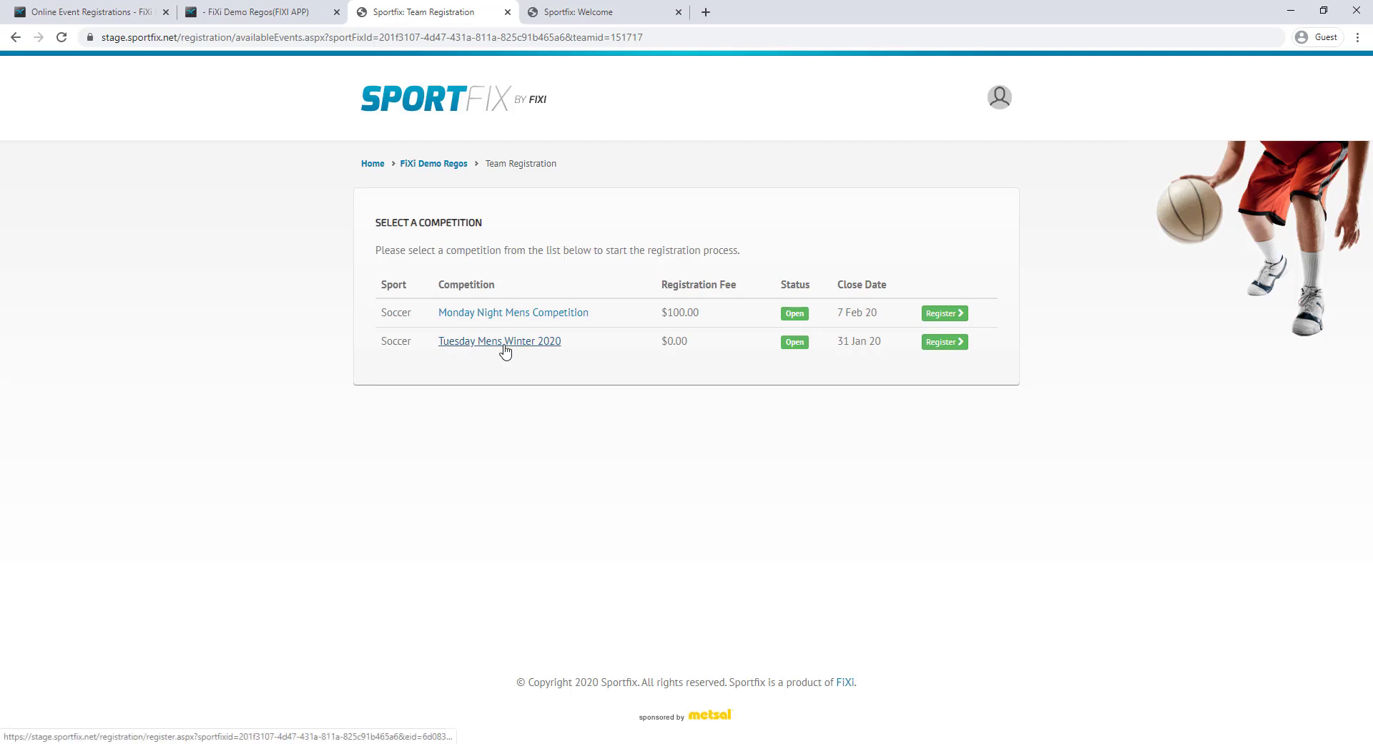
click(951, 343)
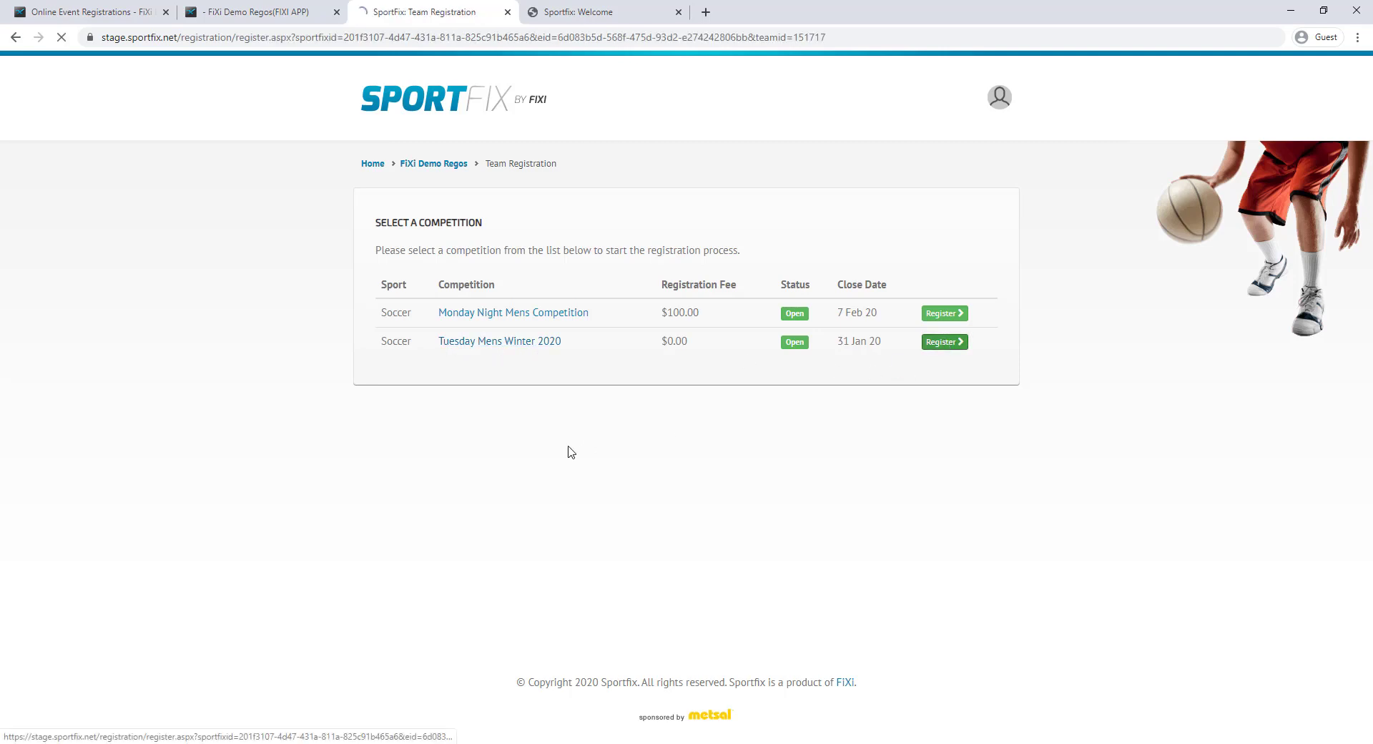
click(545, 535)
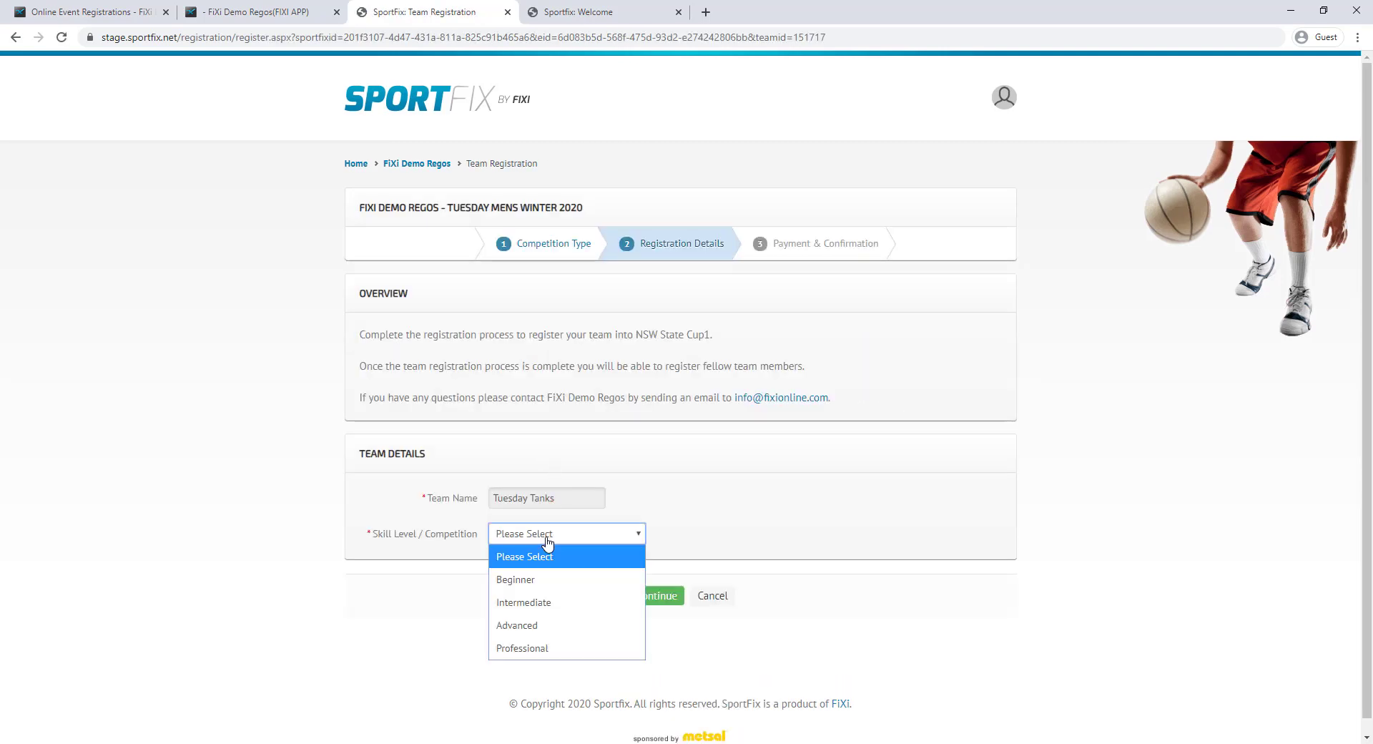
click(532, 607)
click(632, 603)
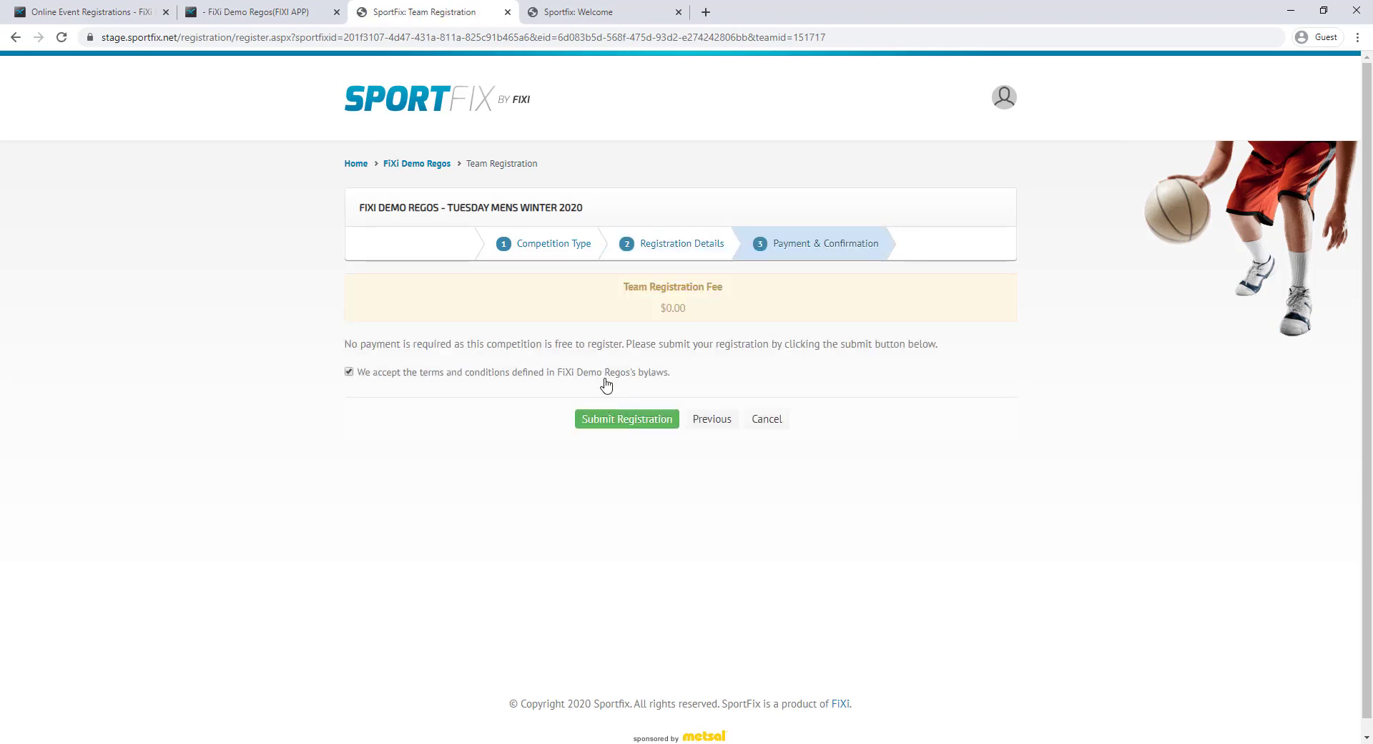
click(627, 420)
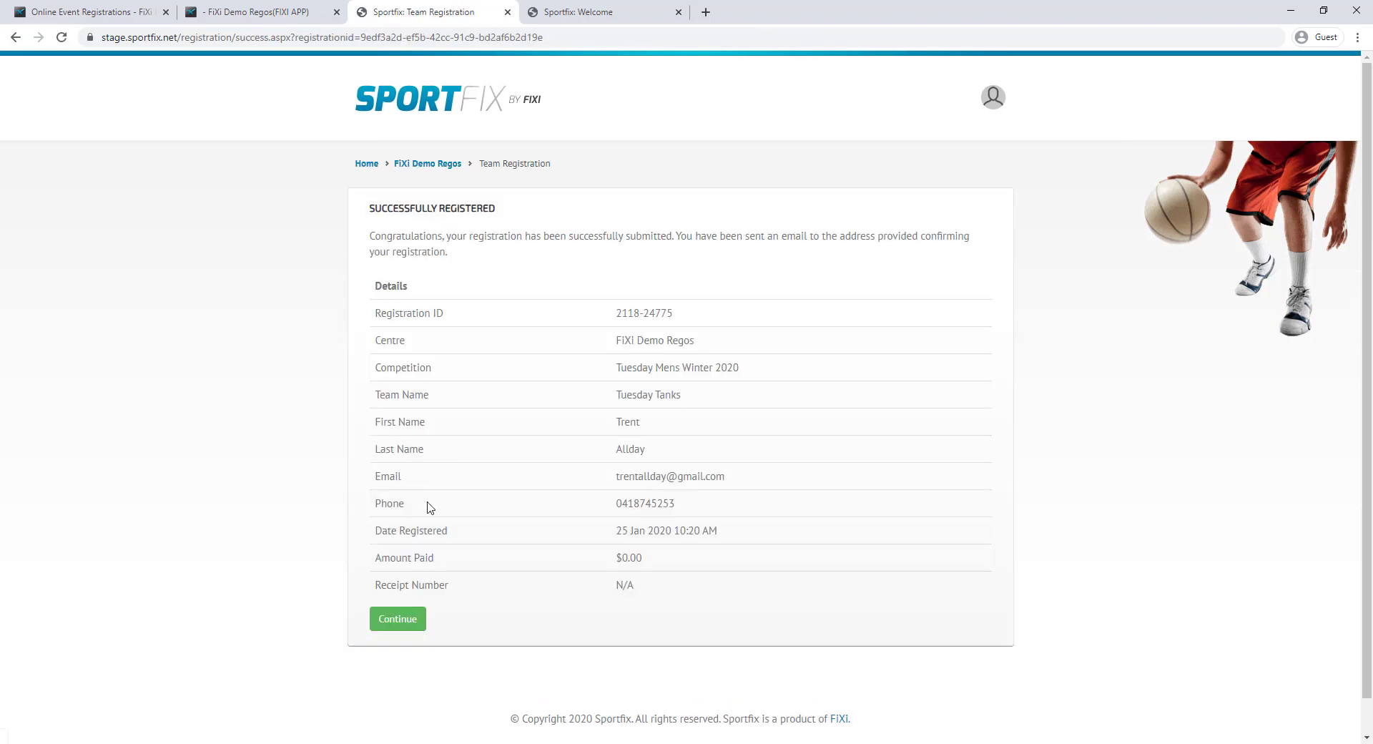
click(411, 624)
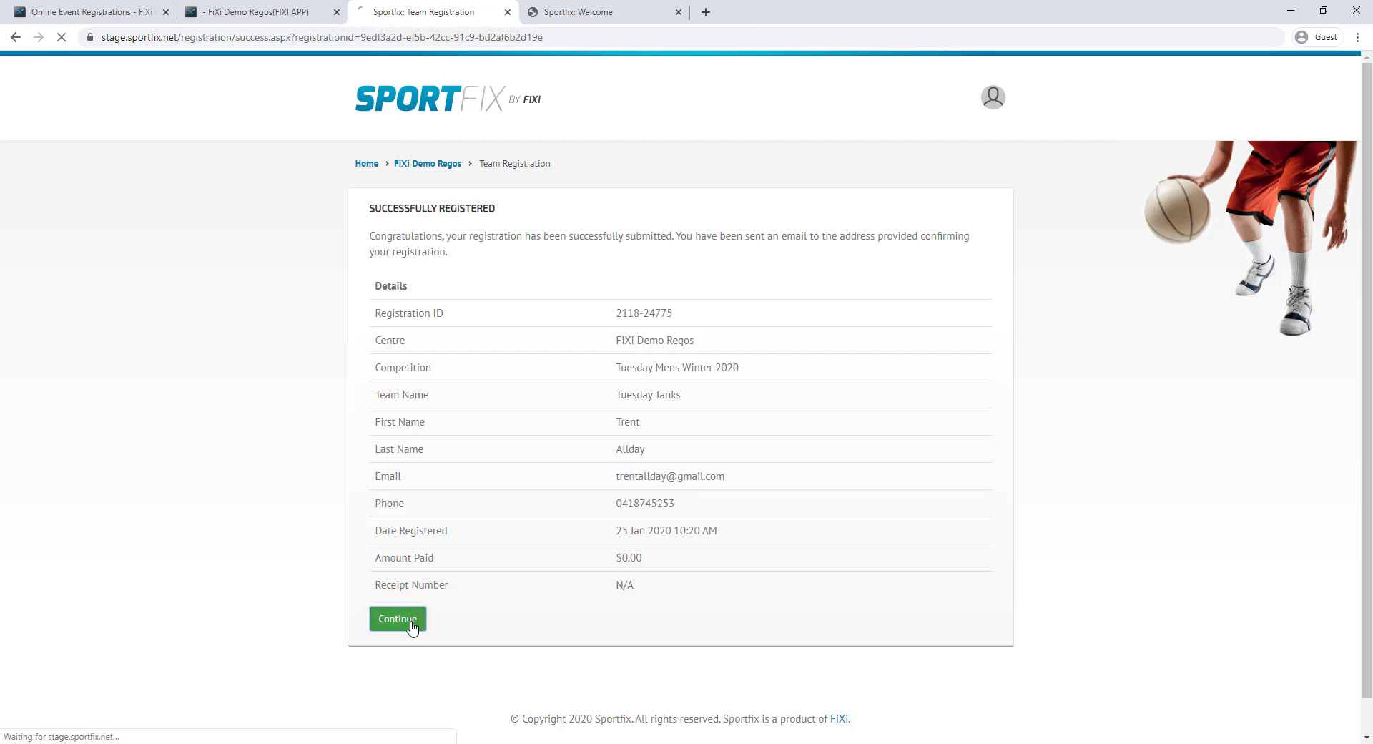
scroll(465, 475, down, 2)
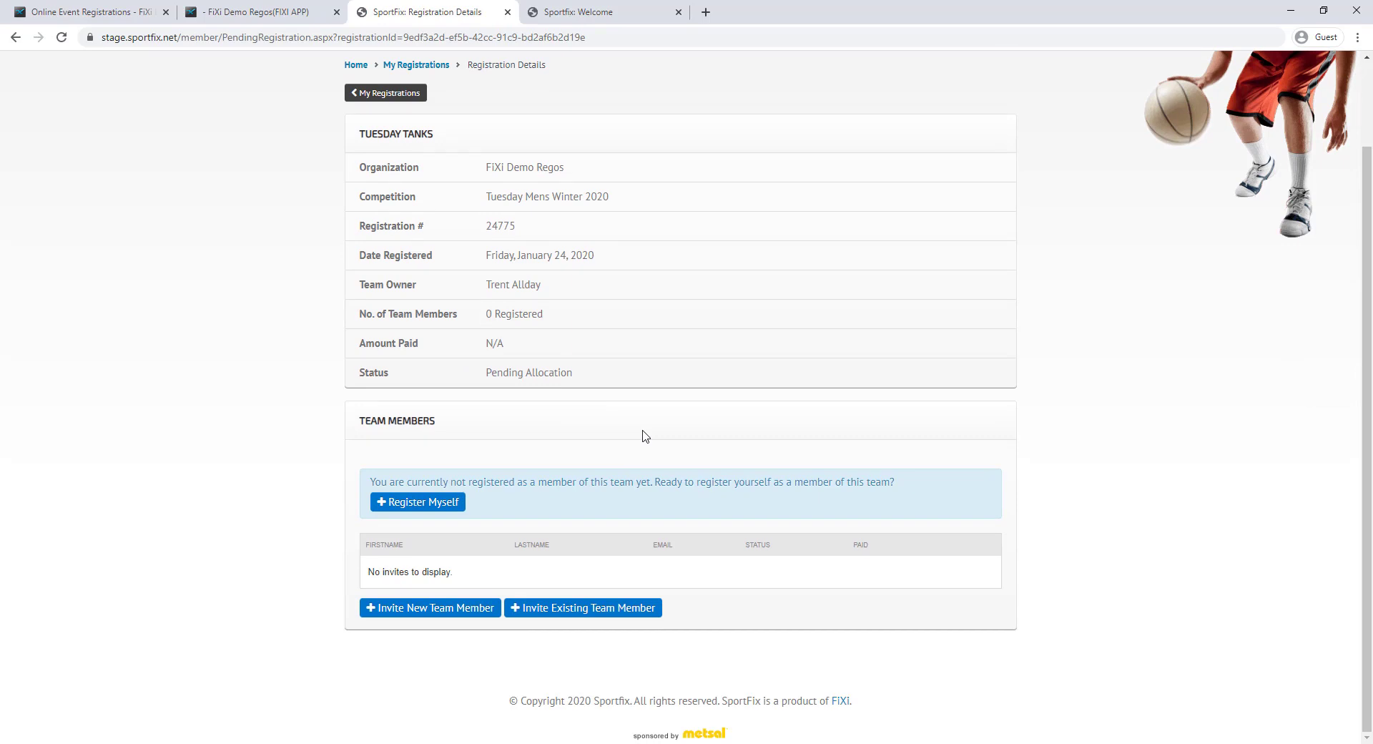
Invite the existing team member to Tuesday Tanks' winter registration, then switch back to FiXi's Events list
click(567, 623)
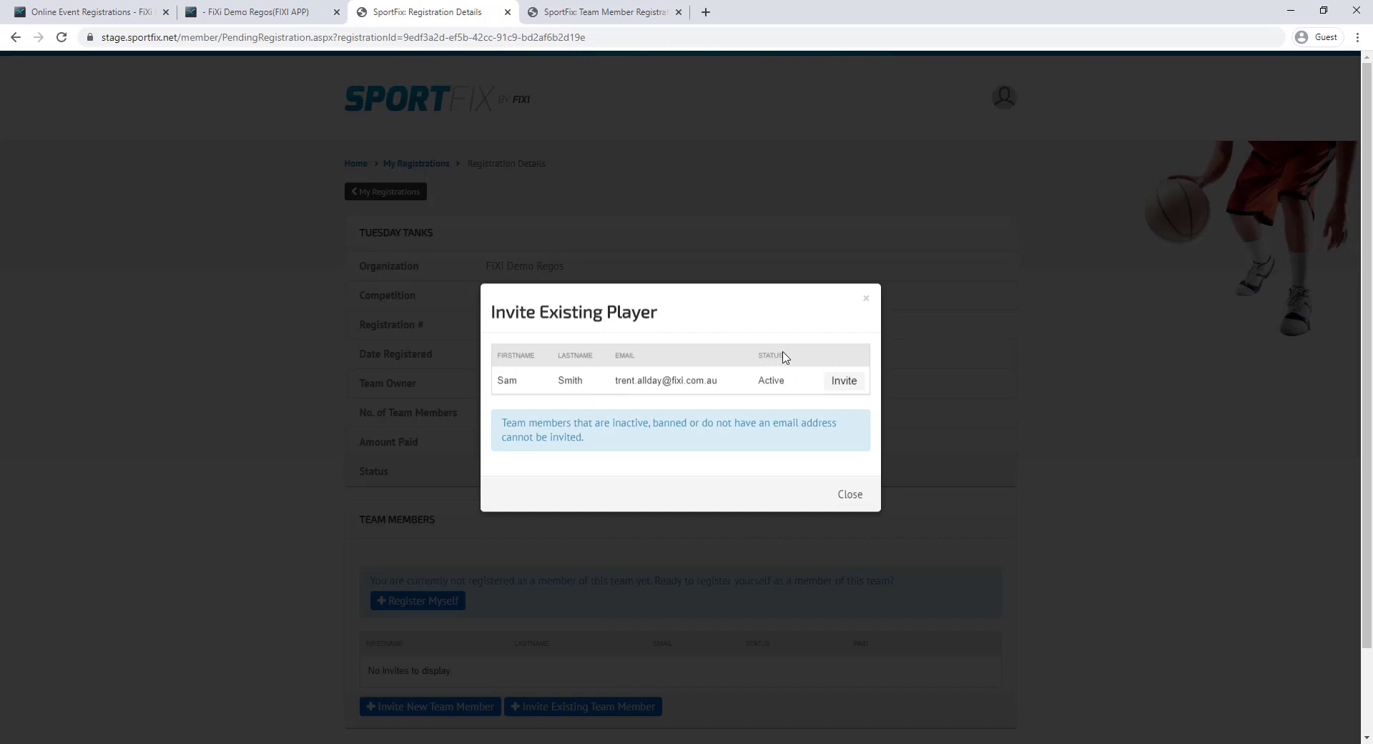
click(845, 386)
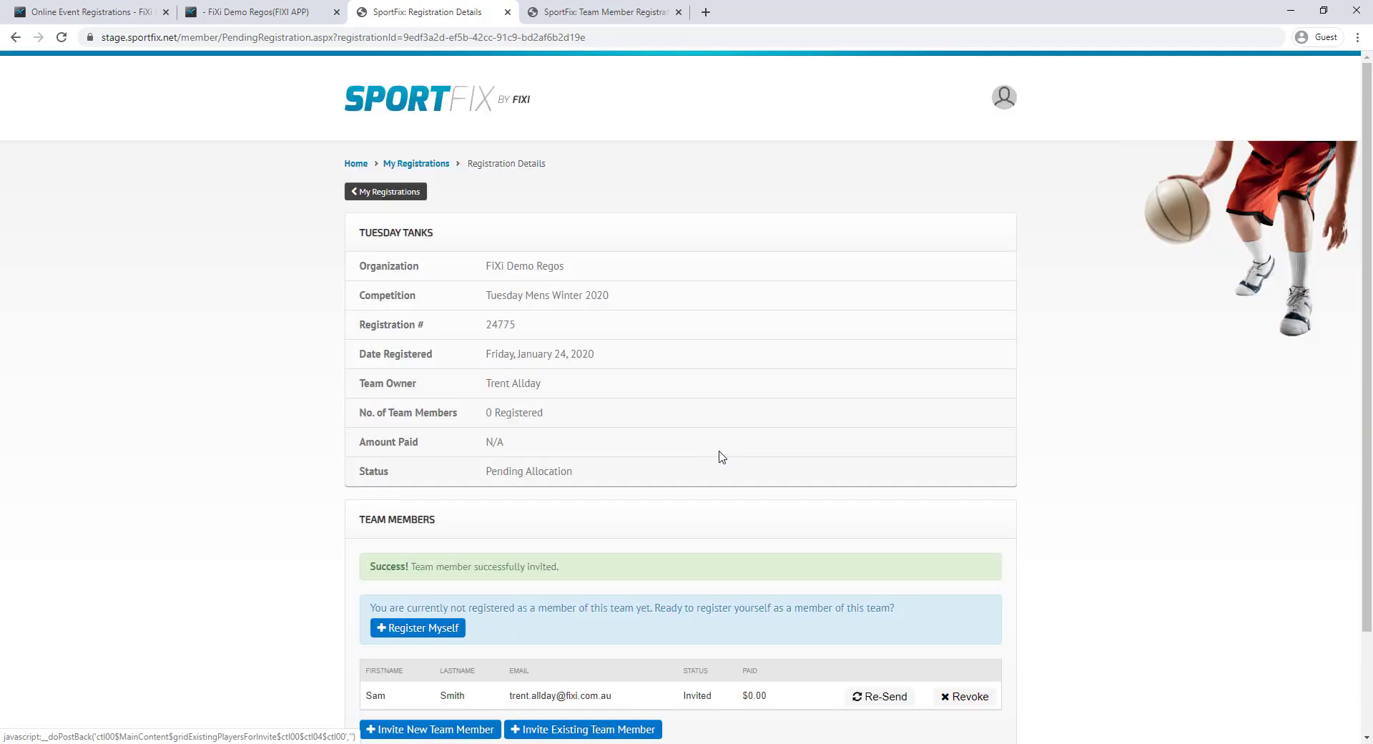
scroll(764, 440, down, 2)
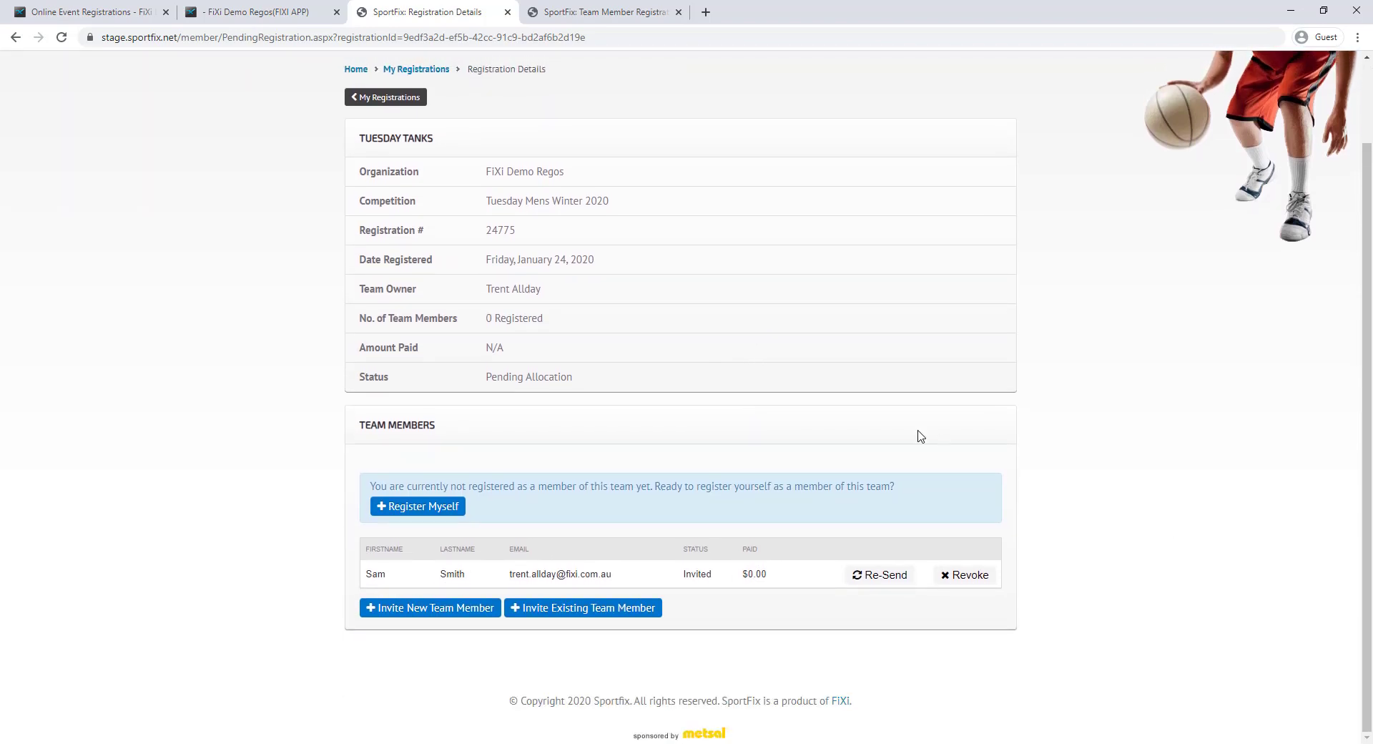
click(104, 15)
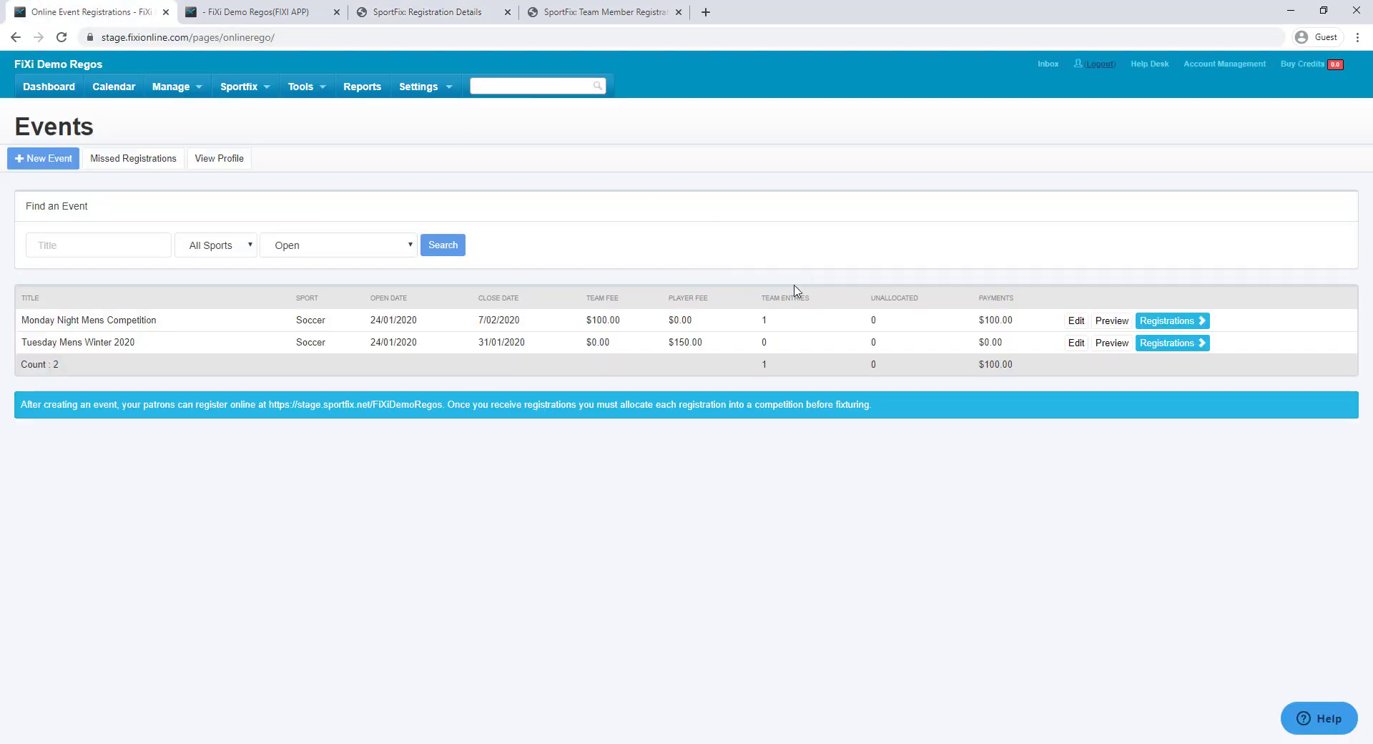